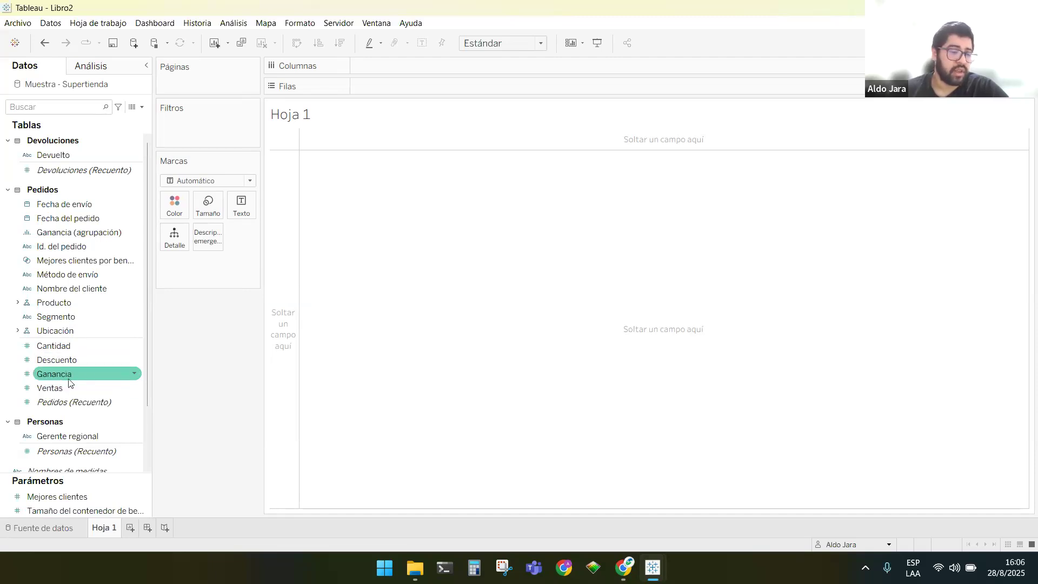
# Plot Ventas in rows against Fecha del pedido in columns on Hoja 1, with the date at continuous month level
pyautogui.moveTo(70, 374); pyautogui.dragTo(80, 373)
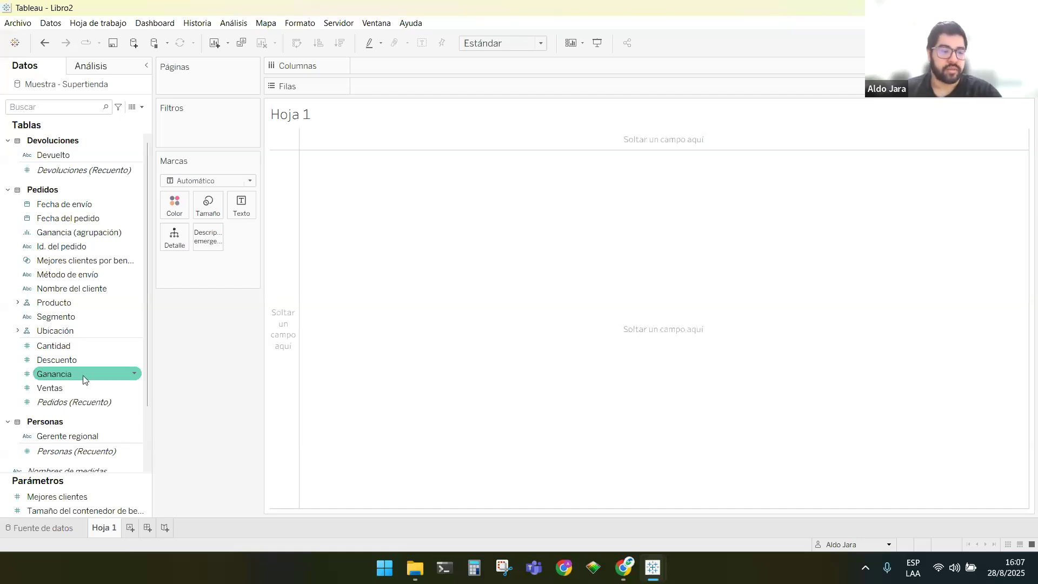
pyautogui.moveTo(84, 376); pyautogui.dragTo(93, 377)
pyautogui.moveTo(80, 391)
pyautogui.mouseDown()
pyautogui.moveTo(190, 327)
pyautogui.moveTo(414, 95)
pyautogui.mouseUp()
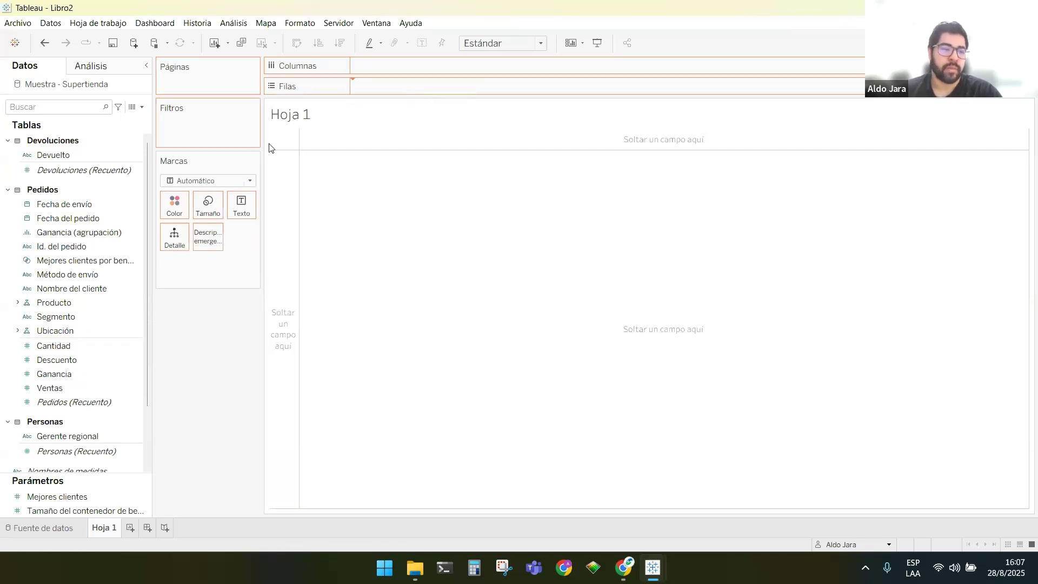
pyautogui.click(108, 218)
pyautogui.moveTo(109, 217); pyautogui.dragTo(407, 164)
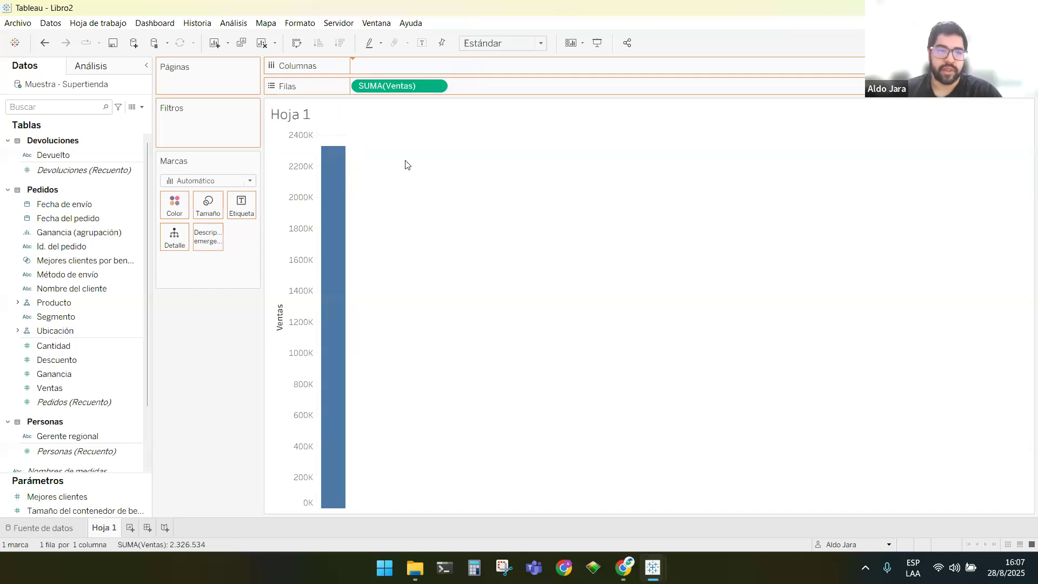
pyautogui.moveTo(423, 114); pyautogui.dragTo(424, 110)
pyautogui.click(435, 65)
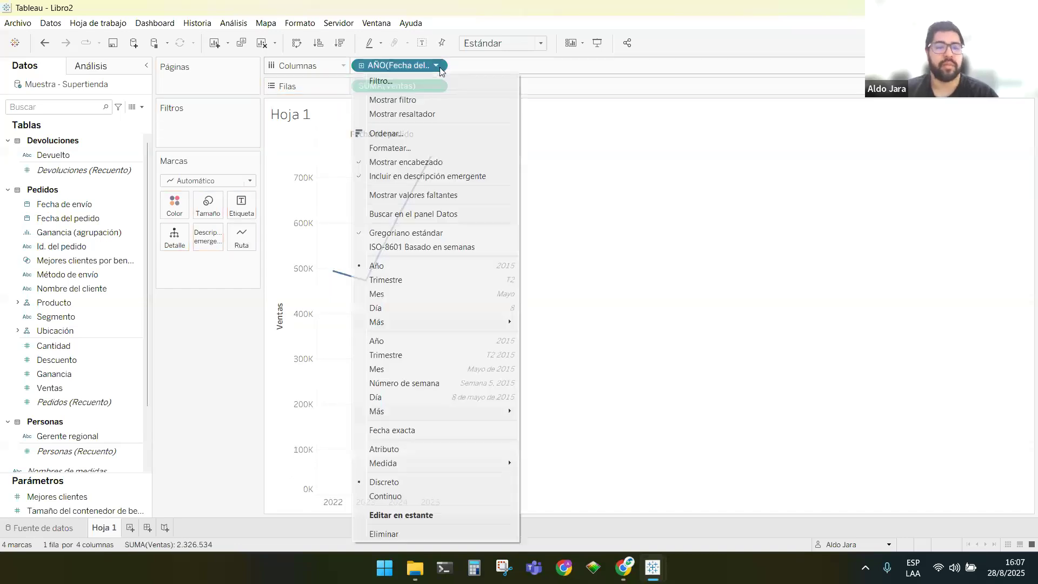
pyautogui.click(455, 370)
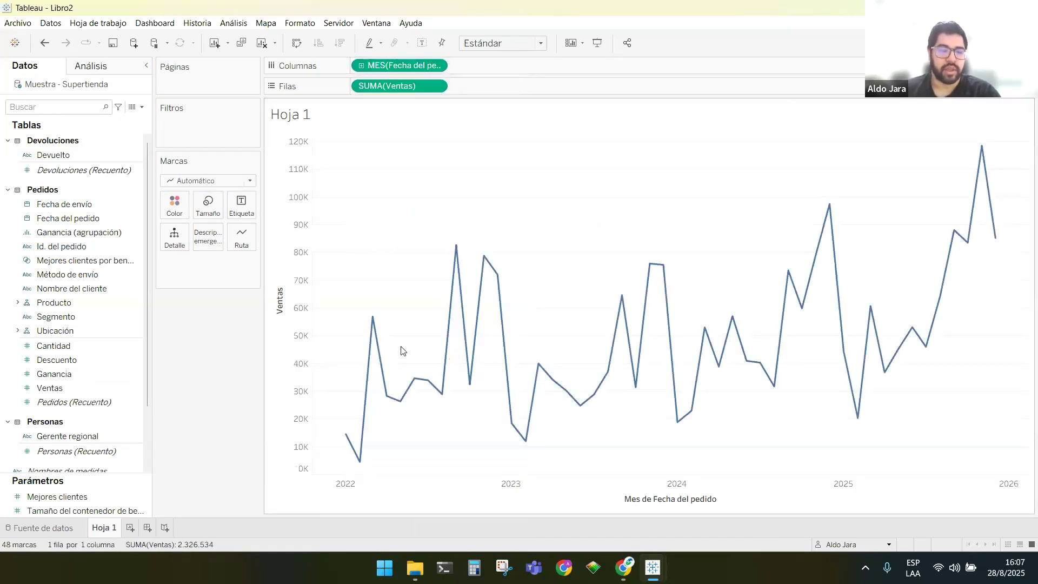
# Add a new worksheet and build a pie chart (Circular) with Segmento as color and Ventas as angle
pyautogui.click(130, 533)
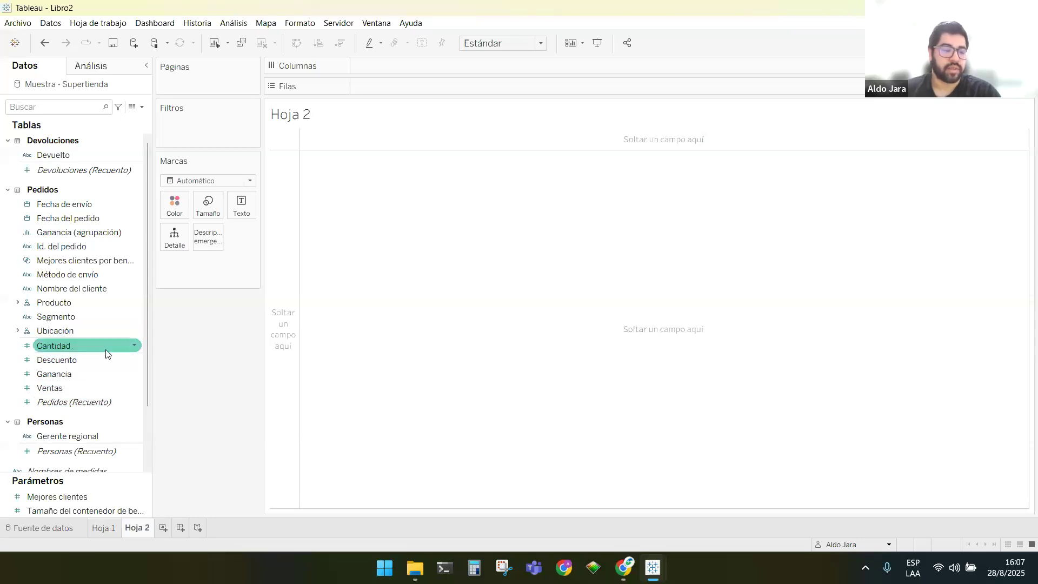
pyautogui.moveTo(92, 386); pyautogui.dragTo(76, 436)
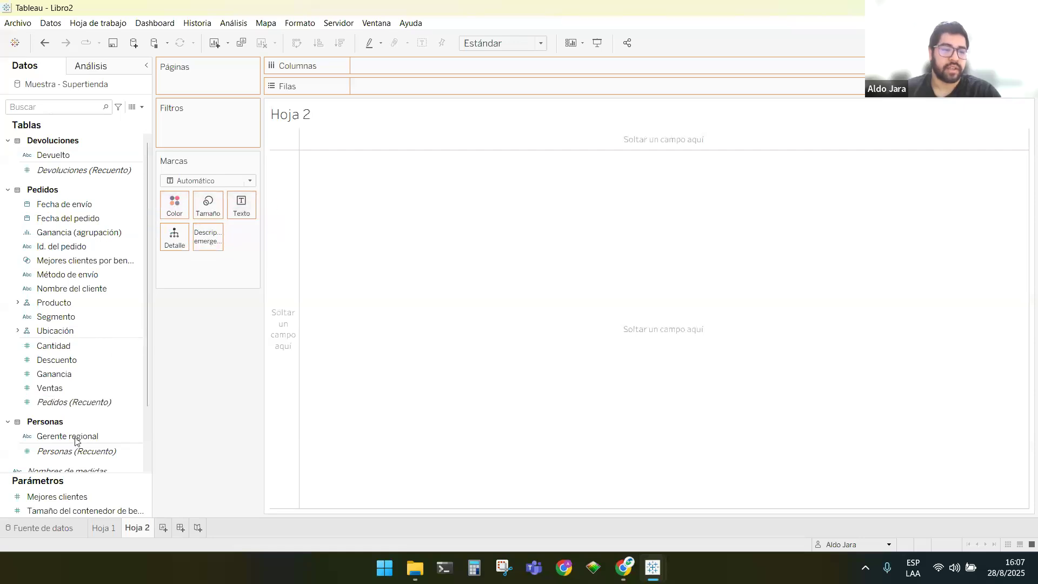
pyautogui.click(233, 180)
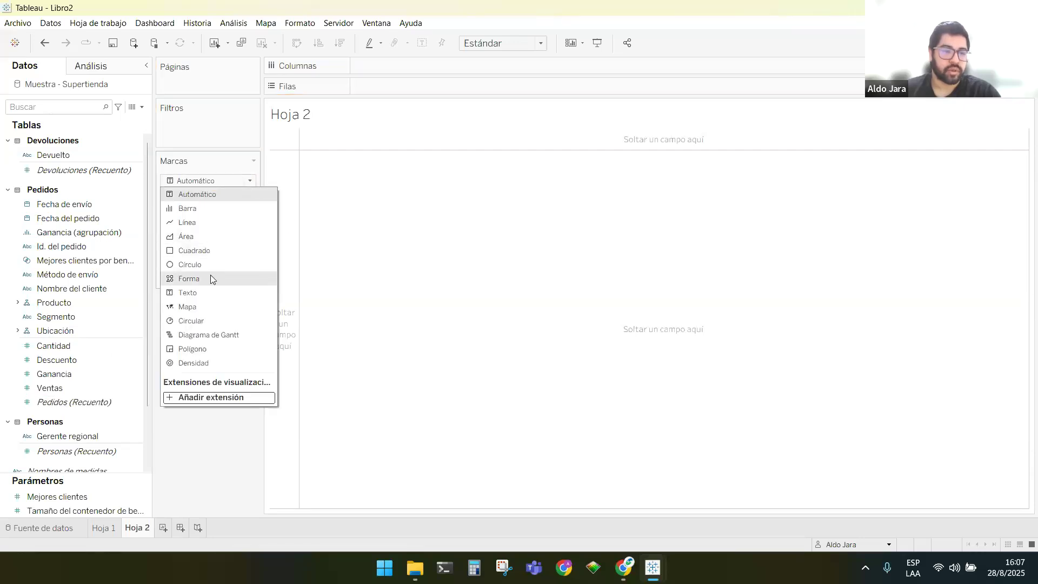
pyautogui.click(204, 322)
pyautogui.moveTo(83, 315); pyautogui.dragTo(173, 217)
pyautogui.moveTo(49, 387); pyautogui.dragTo(243, 241)
# Label the pie slices with Segmento and Ventas, and fit the chart to Vista completa
pyautogui.moveTo(215, 280); pyautogui.dragTo(247, 254)
pyautogui.moveTo(251, 208)
pyautogui.mouseDown()
pyautogui.moveTo(235, 277)
pyautogui.moveTo(220, 266)
pyautogui.moveTo(243, 209)
pyautogui.mouseUp()
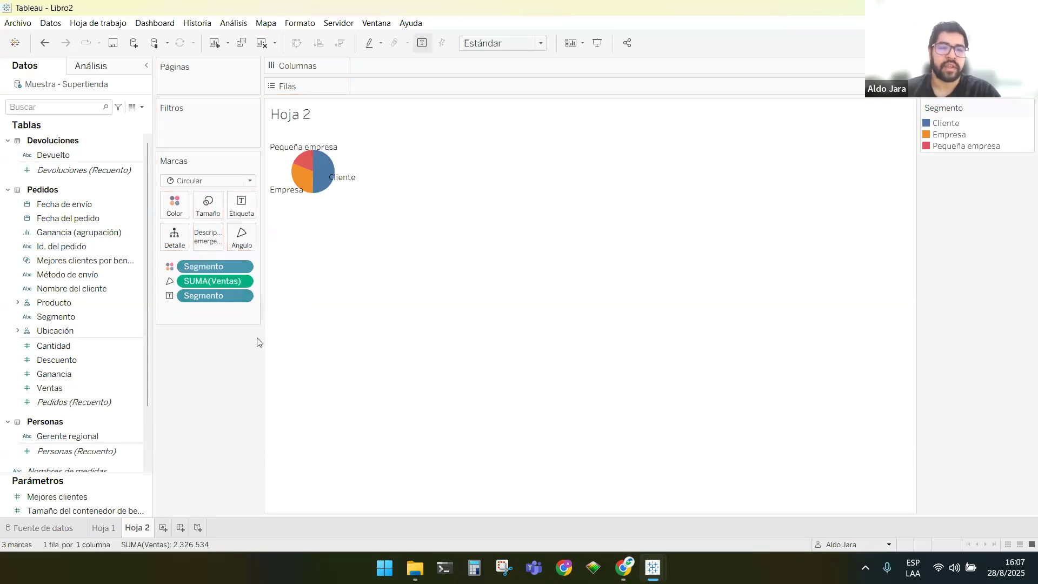
pyautogui.moveTo(219, 280); pyautogui.dragTo(243, 210)
pyautogui.click(535, 43)
pyautogui.click(497, 101)
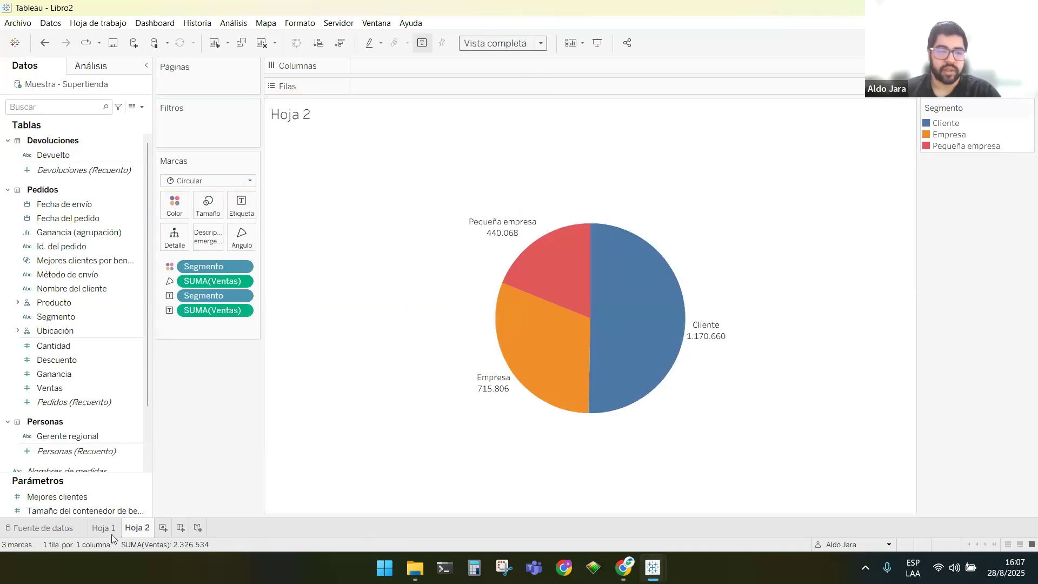
# Add a new worksheet that shows the sum of Ganancia as text
pyautogui.moveTo(101, 536)
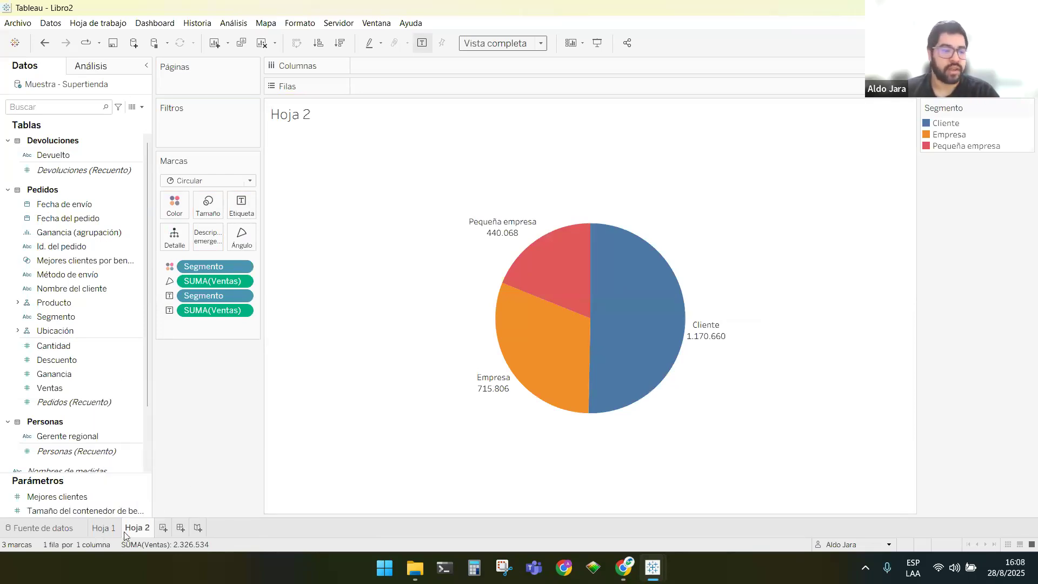
pyautogui.click(164, 528)
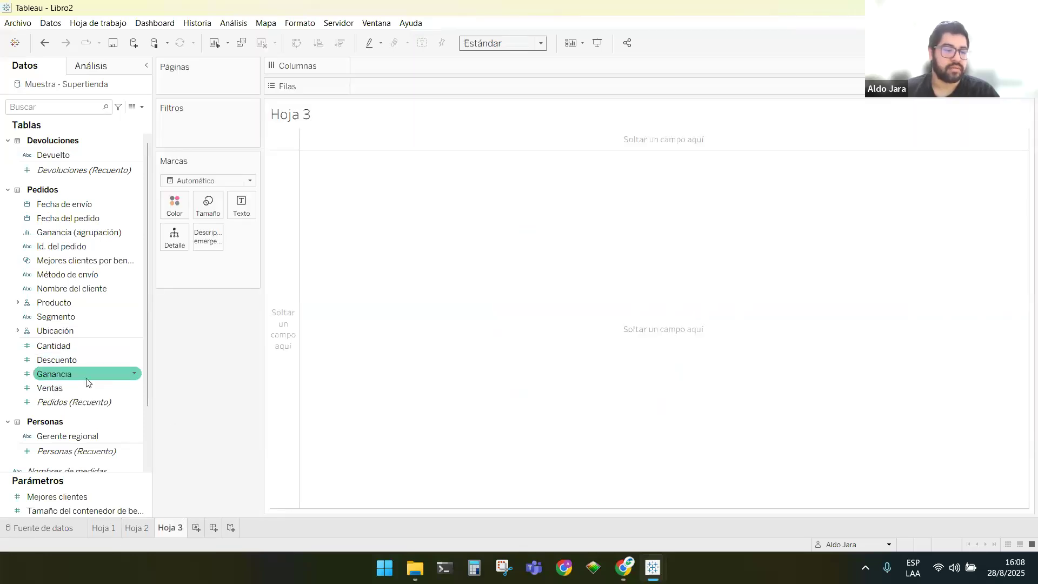
pyautogui.moveTo(82, 373); pyautogui.dragTo(241, 207)
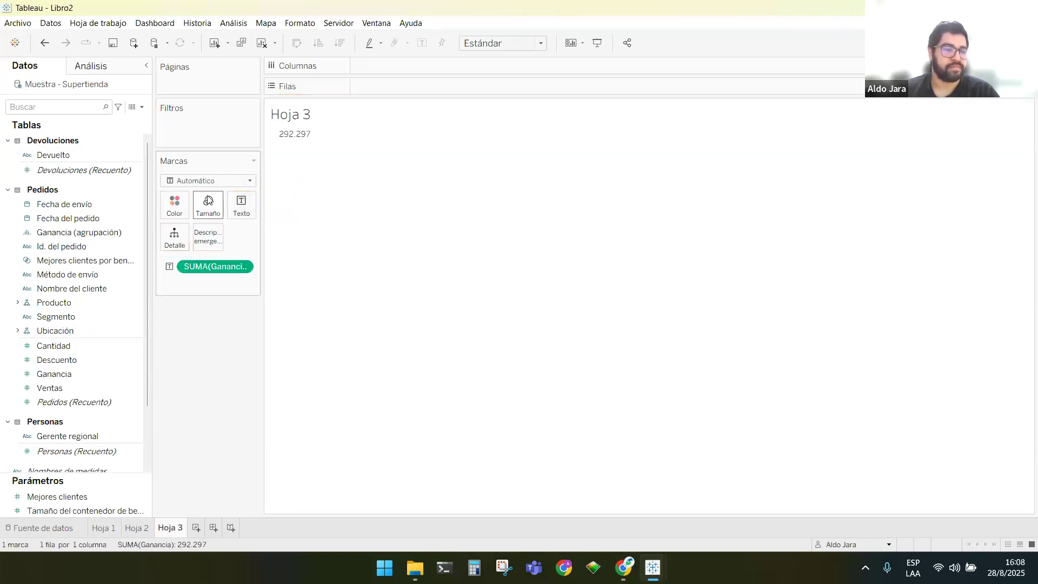
# Format the Ganancia figure as custom currency (Moneda personalizado) with the $ prefix and 0 decimal places
pyautogui.rightClick(187, 268)
pyautogui.click(213, 335)
pyautogui.click(108, 184)
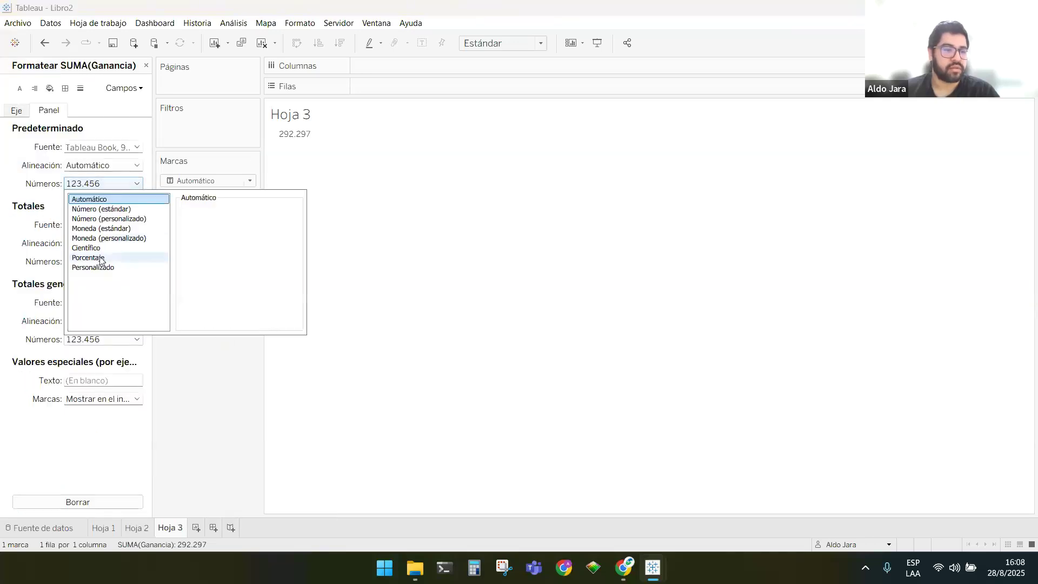
pyautogui.click(116, 229)
pyautogui.click(386, 270)
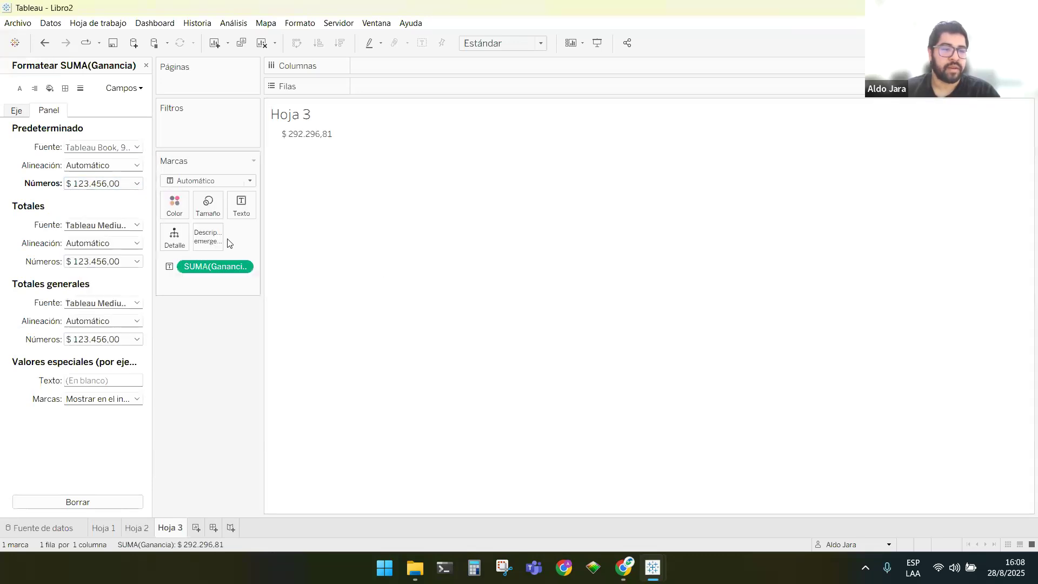
pyautogui.click(127, 183)
pyautogui.click(161, 238)
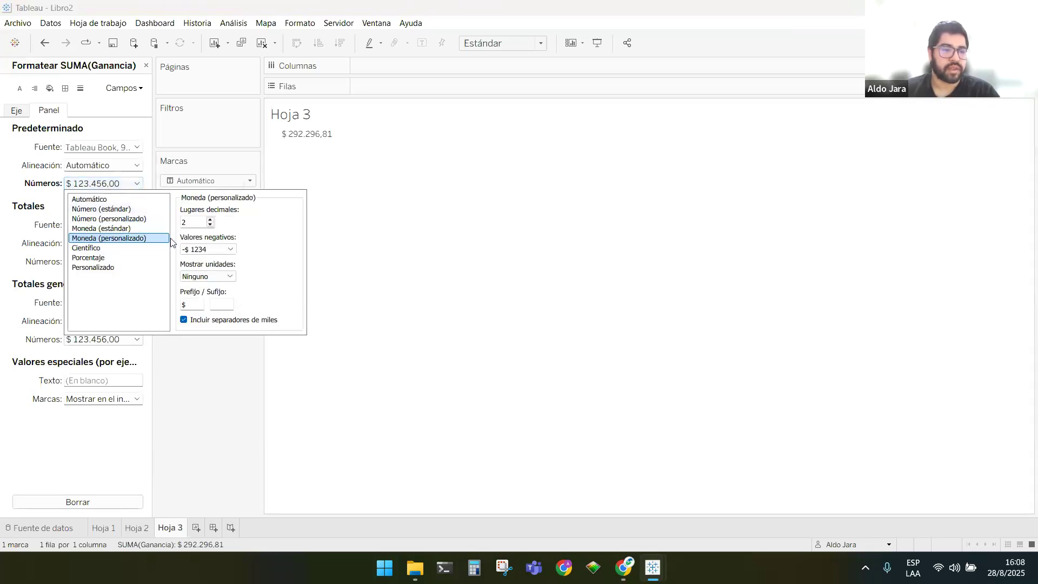
pyautogui.click(210, 224)
pyautogui.click(210, 224)
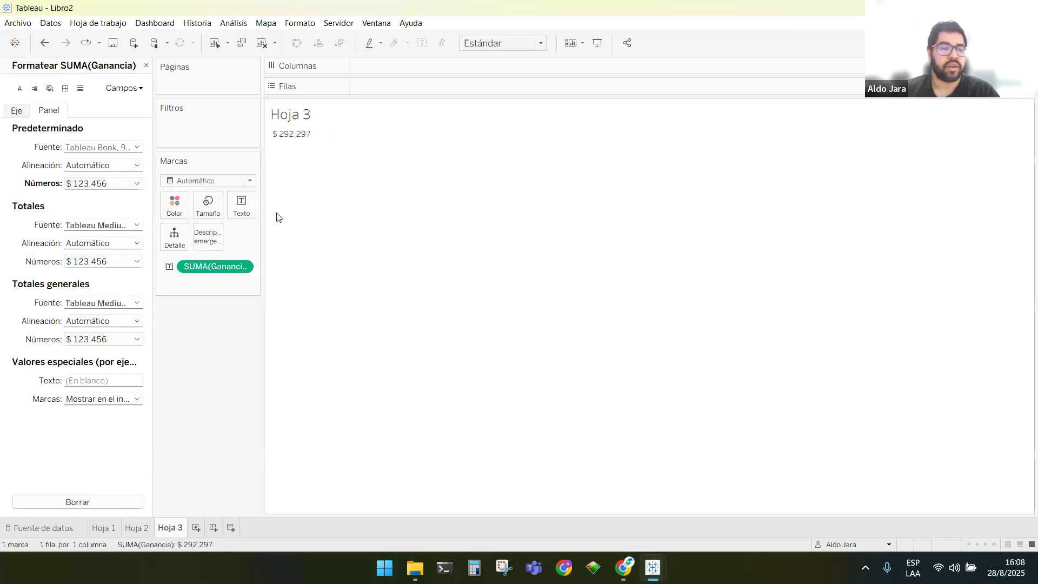
# Set the font of the Ganancia text label to Tableau Bold at size 12
pyautogui.click(211, 181)
pyautogui.click(290, 193)
pyautogui.click(239, 213)
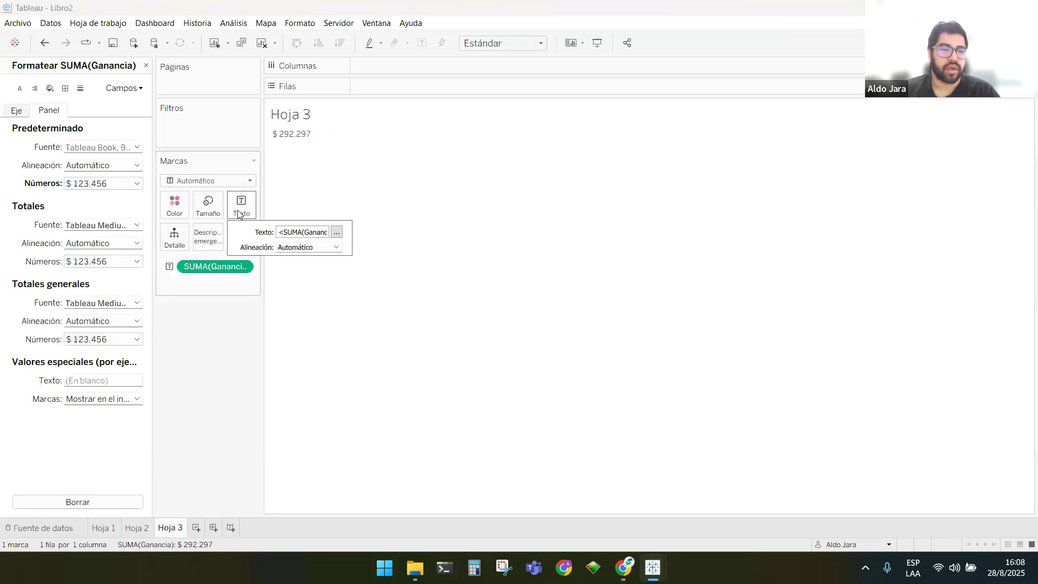
pyautogui.click(337, 232)
pyautogui.moveTo(606, 272); pyautogui.dragTo(455, 232)
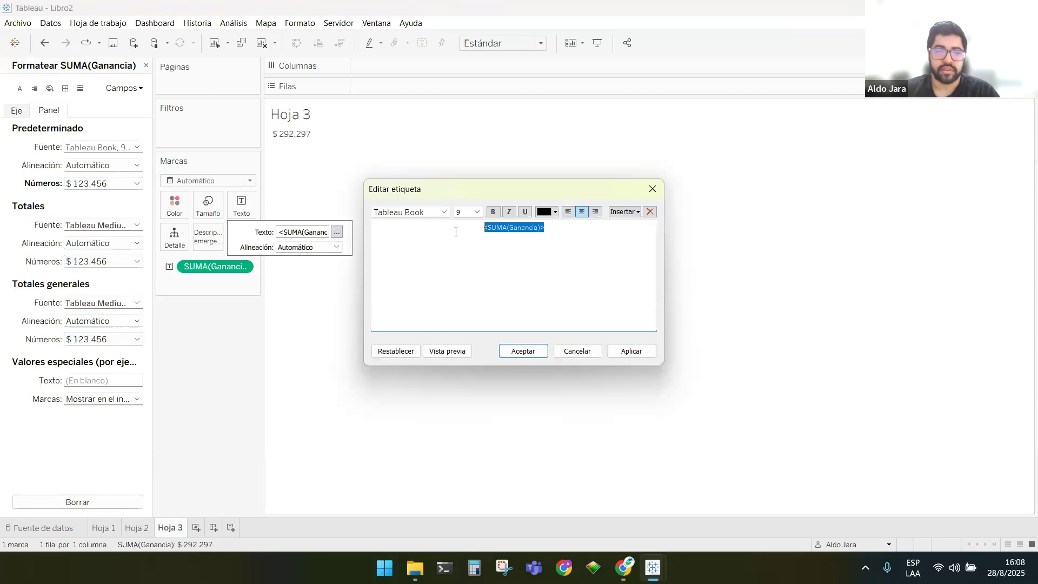
pyautogui.click(441, 212)
pyautogui.click(441, 234)
pyautogui.click(477, 212)
pyautogui.click(466, 262)
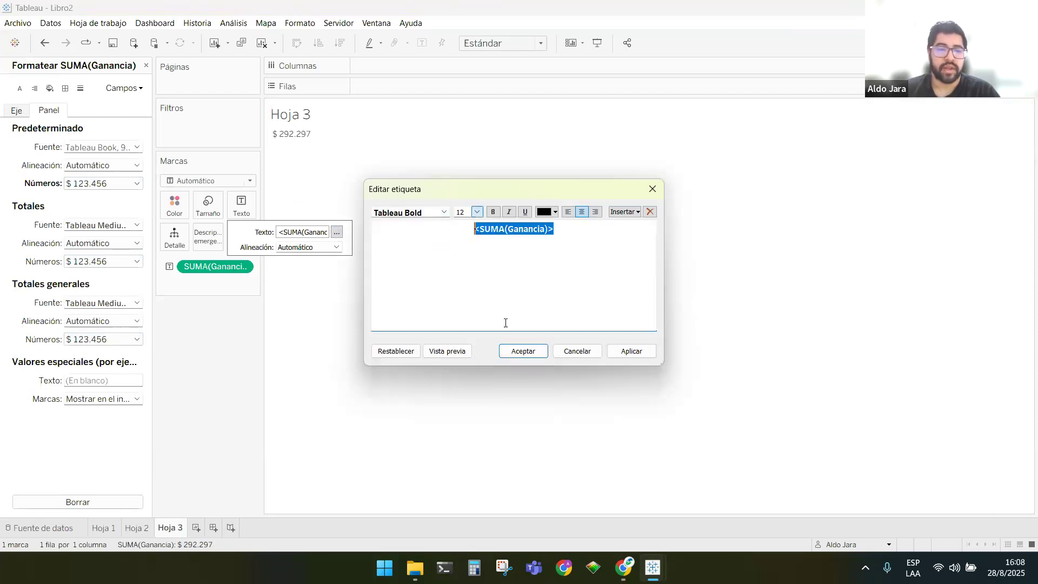
pyautogui.click(523, 351)
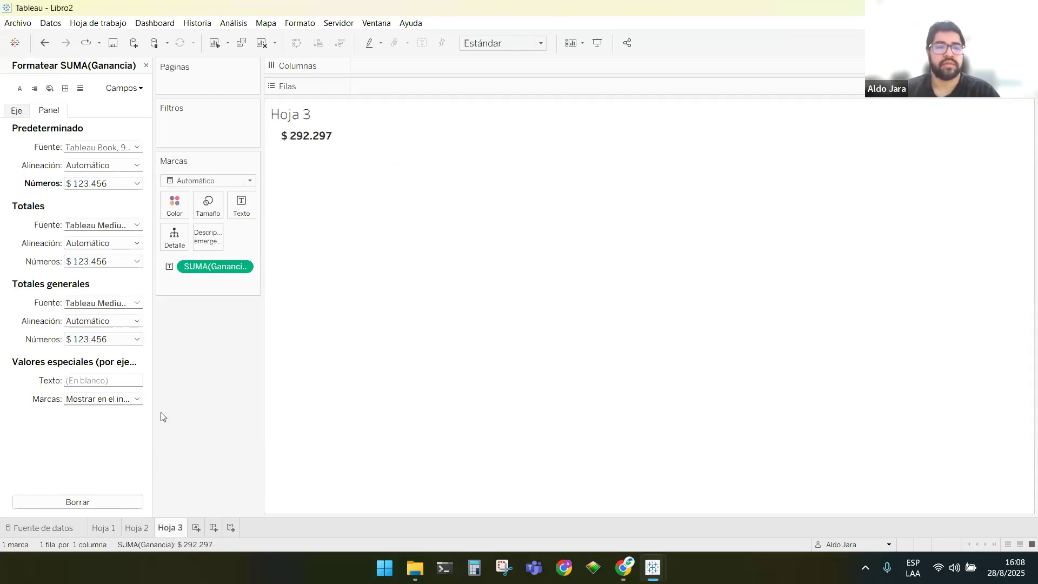
pyautogui.click(138, 528)
pyautogui.click(107, 528)
pyautogui.click(137, 528)
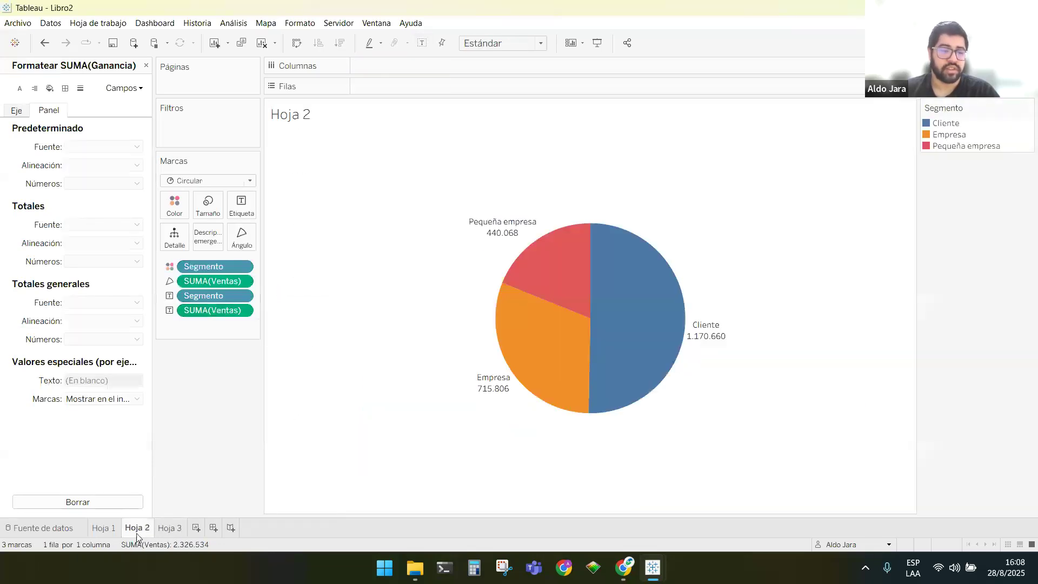
# Add a new worksheet that plots Ventas in rows against Fecha del pedido in columns
pyautogui.click(198, 528)
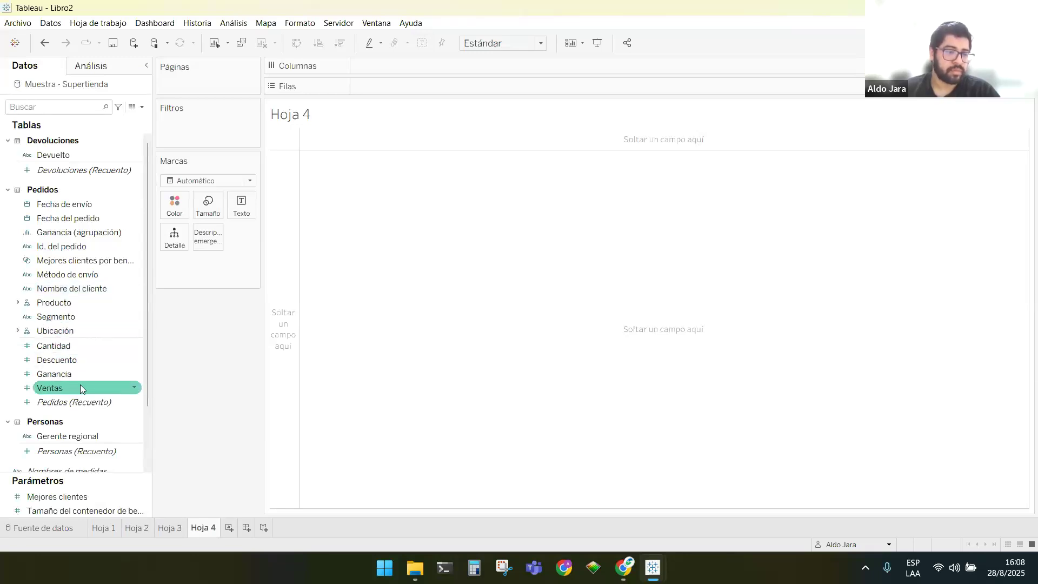
pyautogui.moveTo(81, 393)
pyautogui.mouseDown()
pyautogui.moveTo(274, 234)
pyautogui.moveTo(398, 87)
pyautogui.mouseUp()
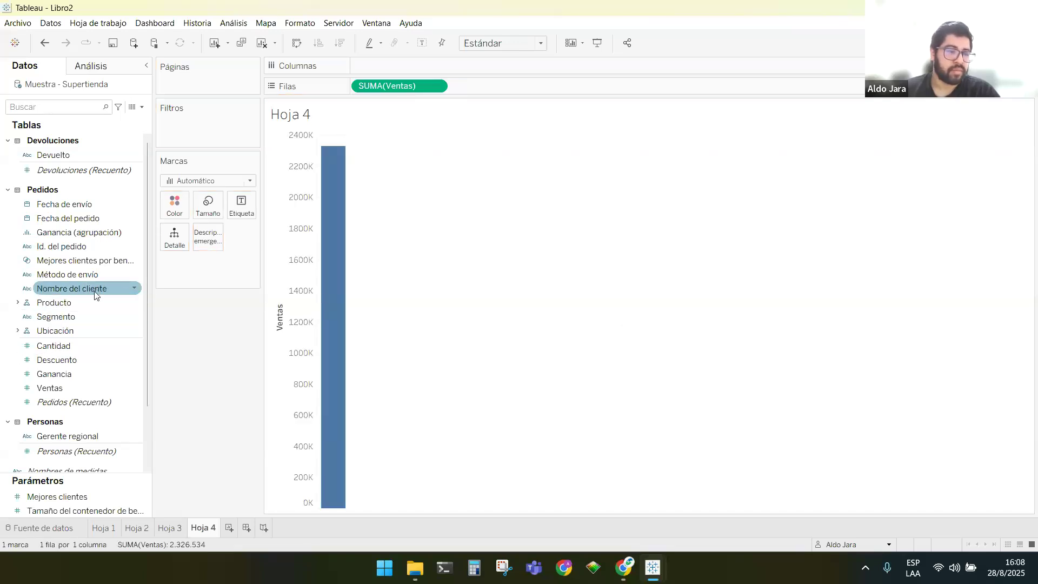
pyautogui.moveTo(99, 222); pyautogui.dragTo(426, 71)
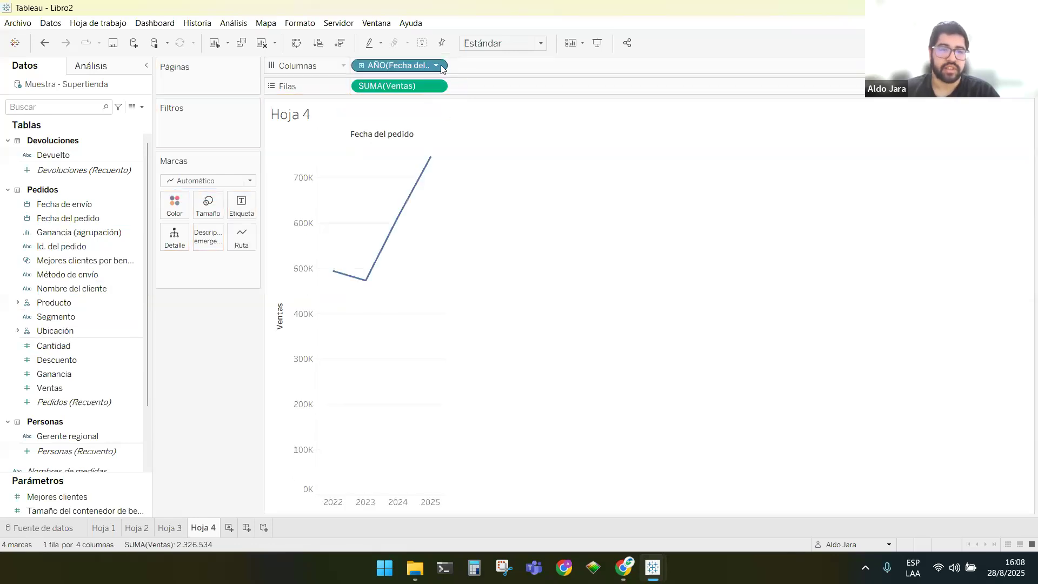
# Break Fecha del pedido down by discrete day of the month and change the mark type to Barra
pyautogui.click(437, 66)
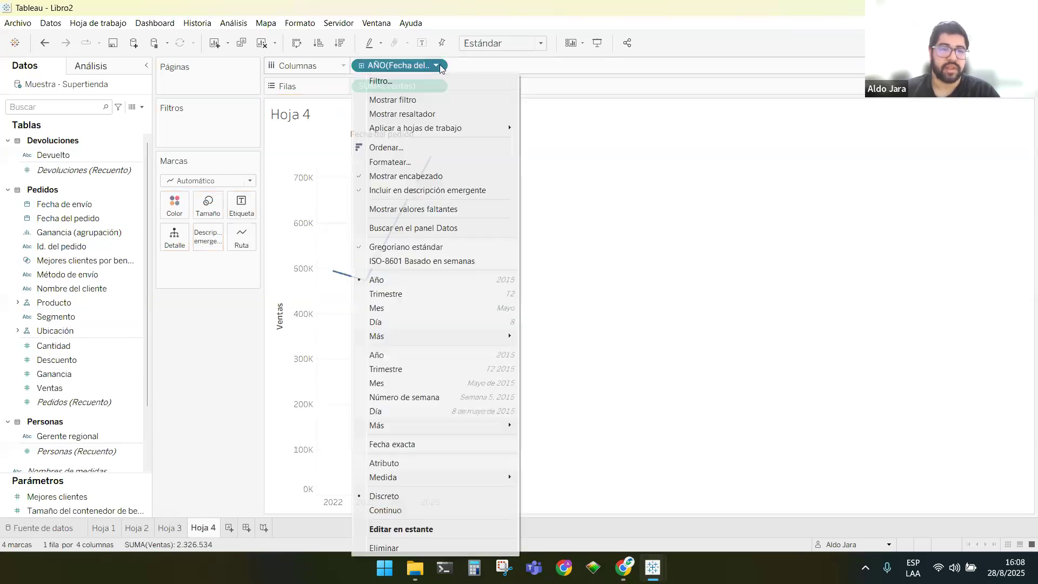
pyautogui.click(430, 320)
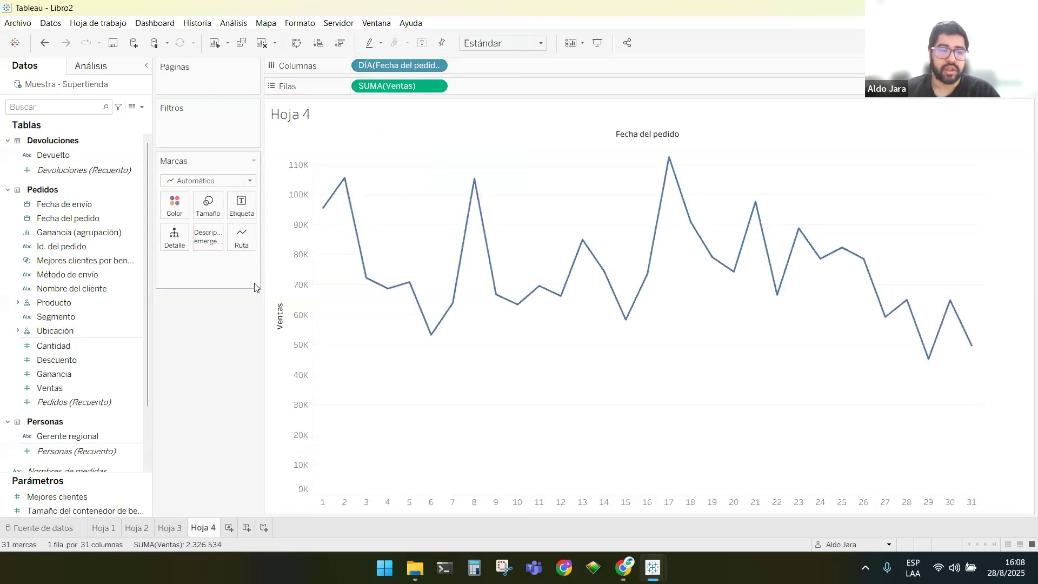
pyautogui.click(246, 182)
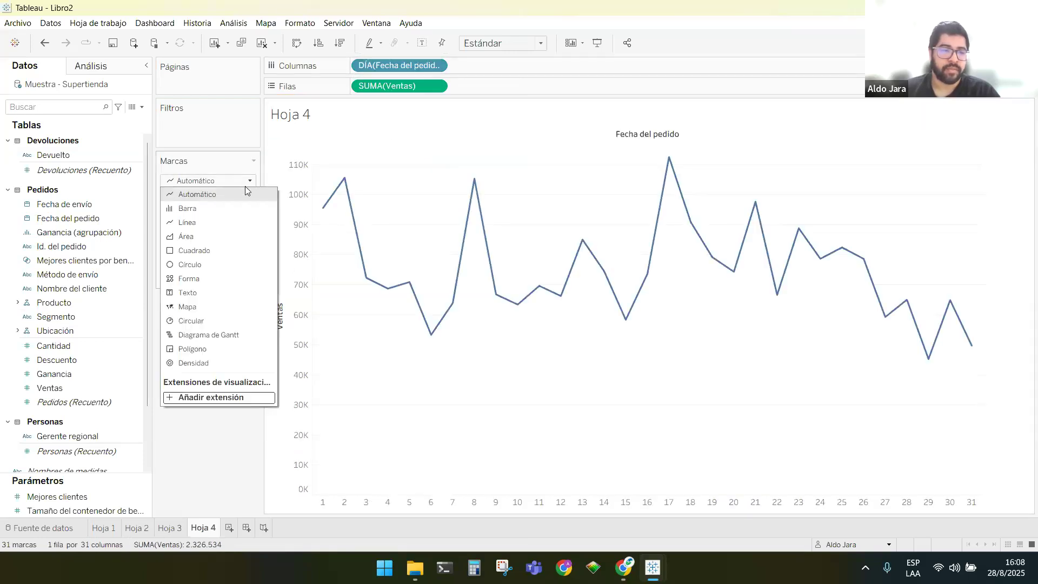
pyautogui.click(237, 208)
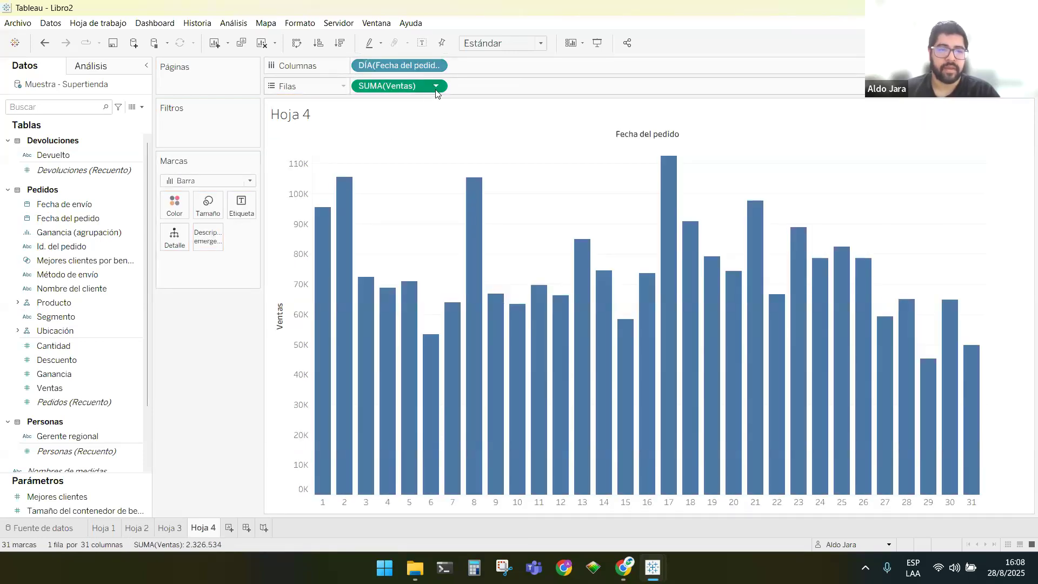
pyautogui.click(436, 91)
pyautogui.moveTo(436, 247)
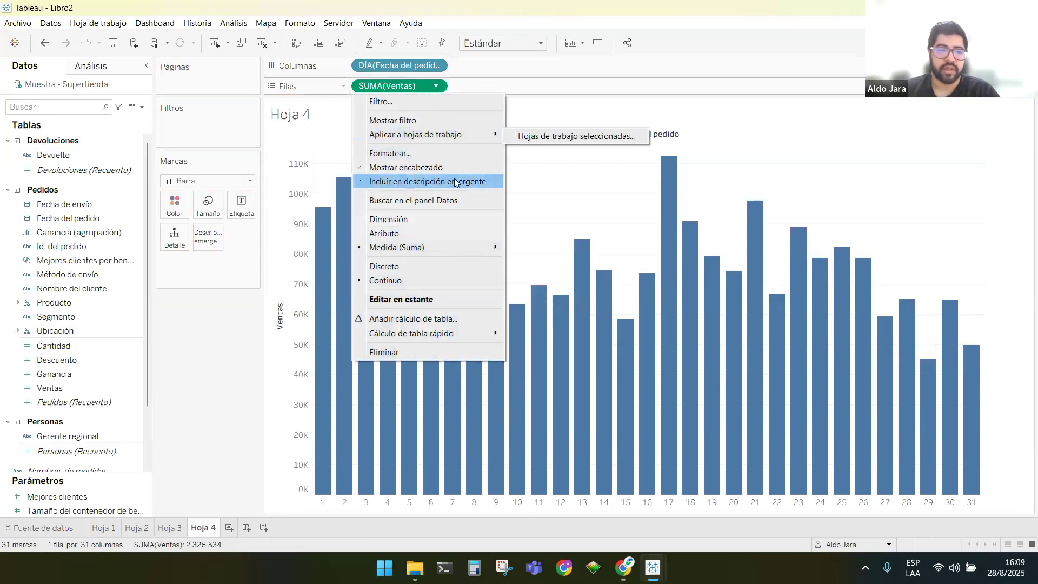
pyautogui.doubleClick(439, 68)
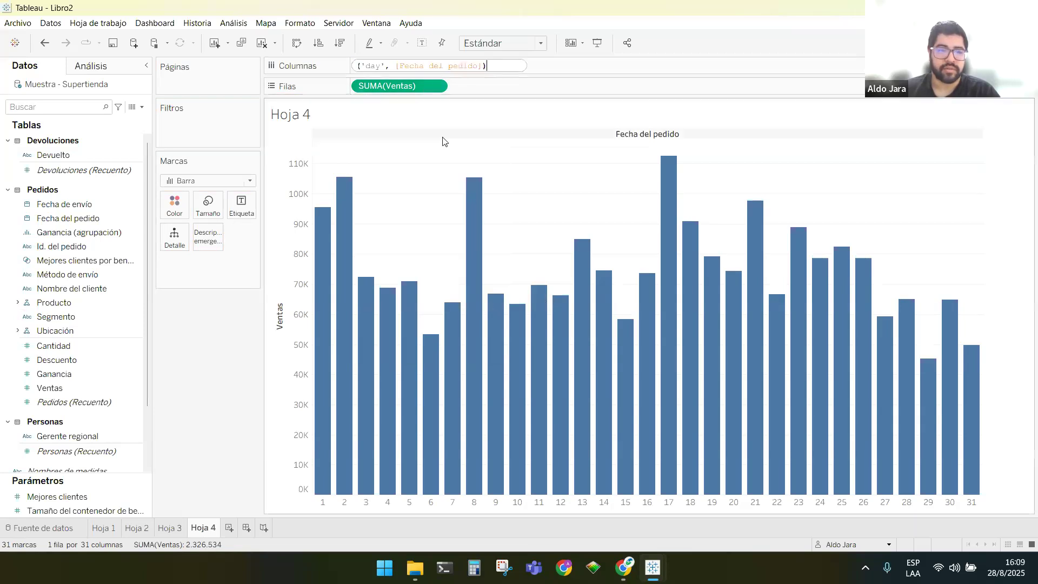
pyautogui.click(534, 69)
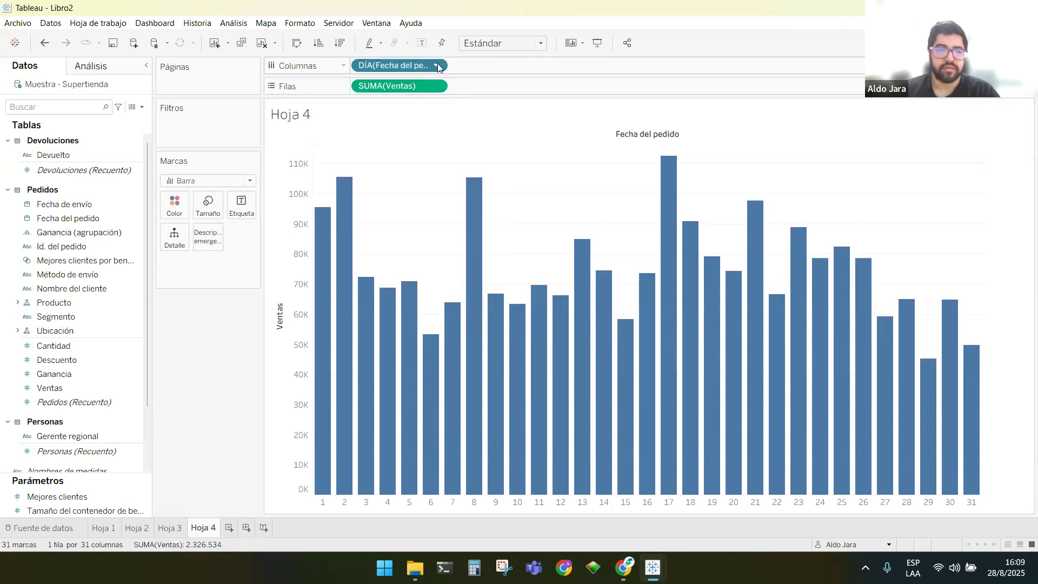
# Switch Fecha del pedido on Hoja 4 to the continuous day level (full dates such as 8 de mayo de 2015)
pyautogui.click(436, 65)
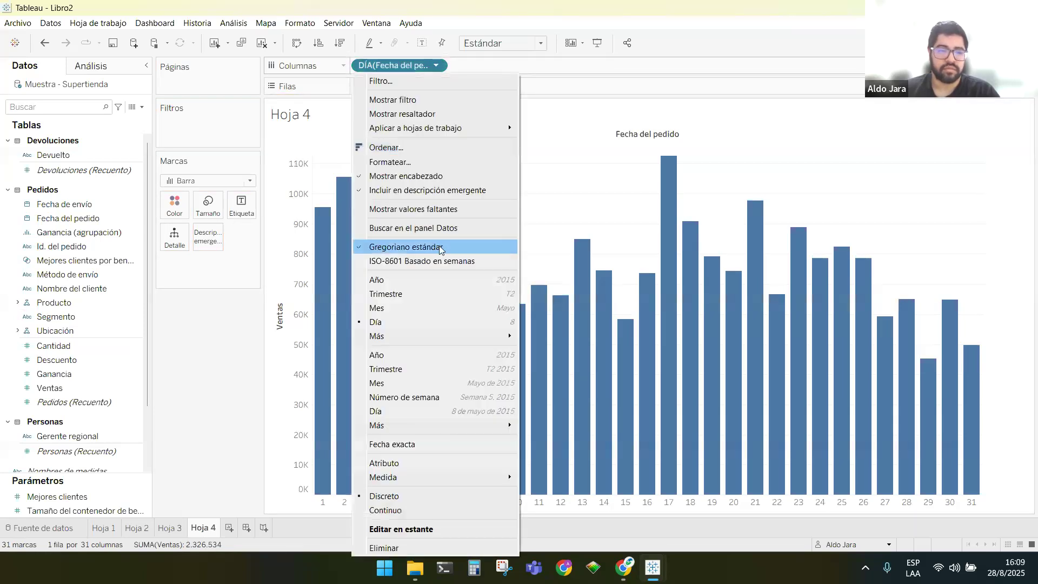
pyautogui.click(413, 410)
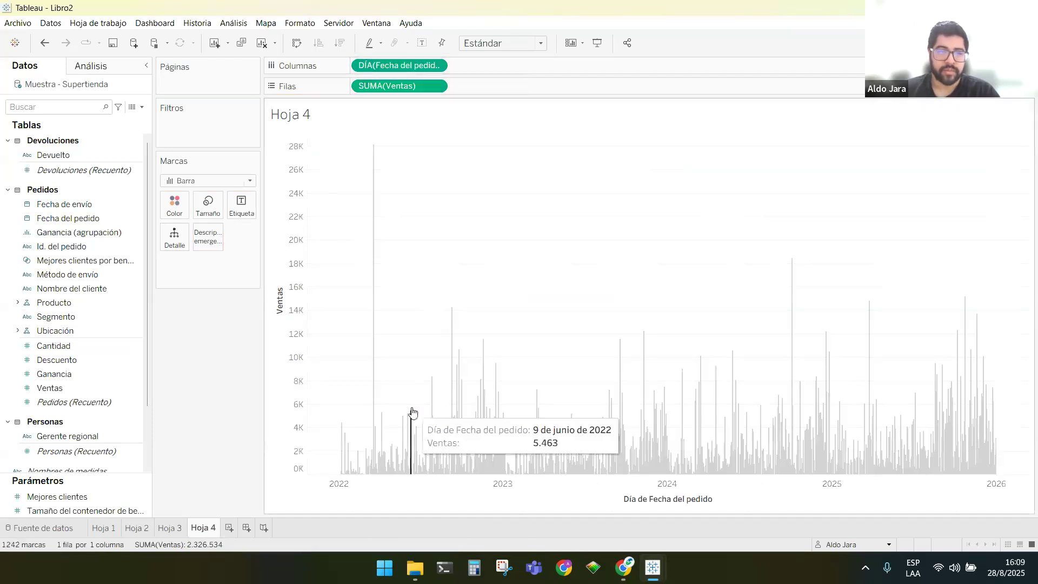
# Switch Fecha del pedido on Hoja 4 back to the discrete day of the month
pyautogui.click(436, 65)
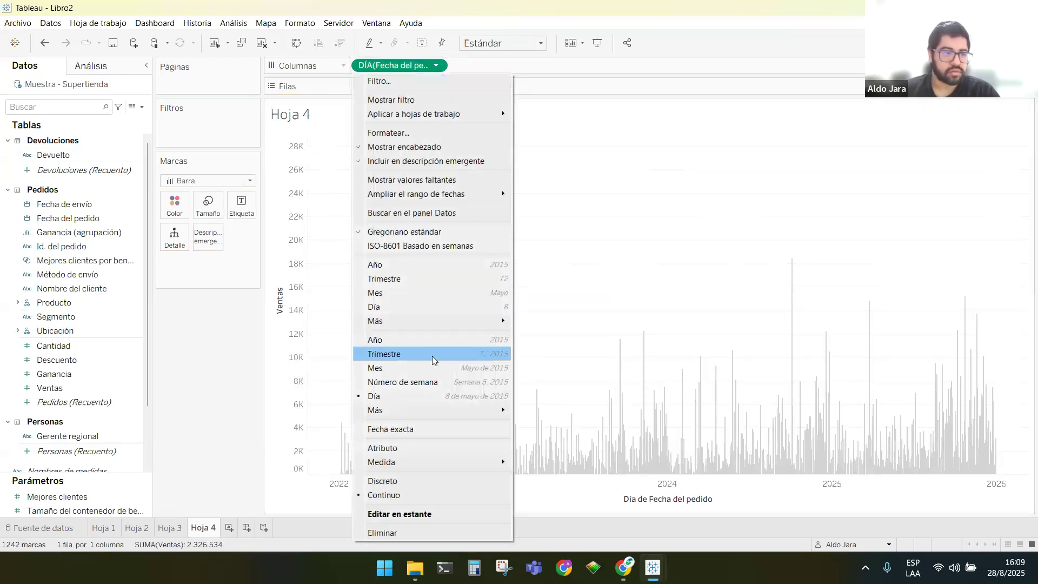
pyautogui.click(449, 306)
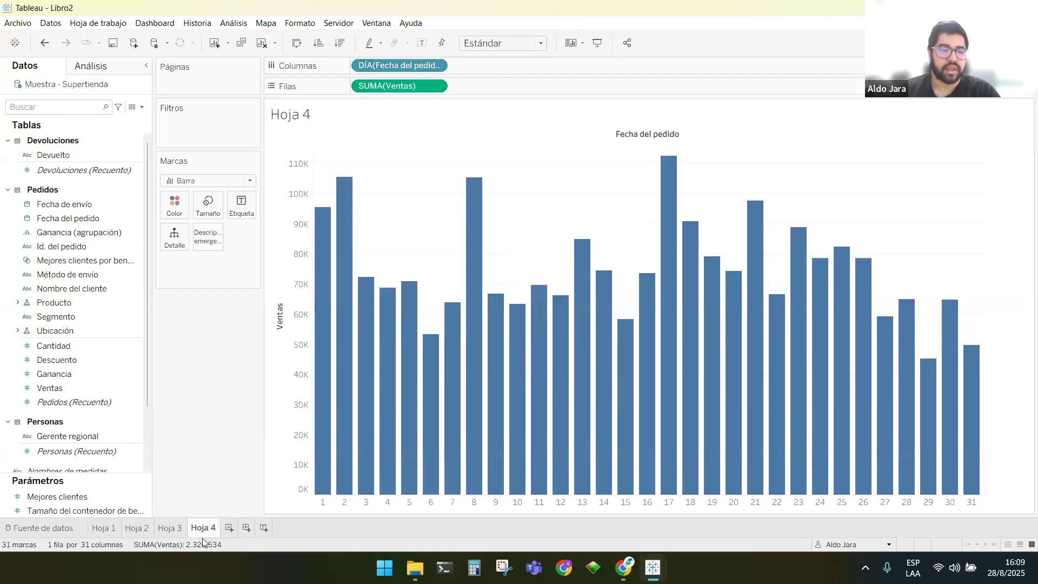
pyautogui.click(229, 528)
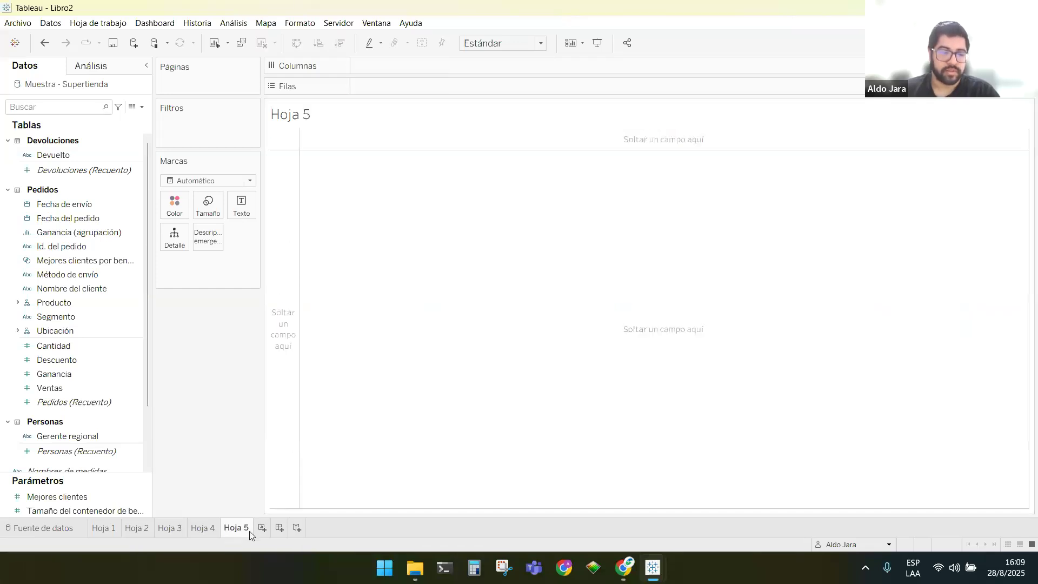
pyautogui.rightClick(242, 535)
pyautogui.click(300, 395)
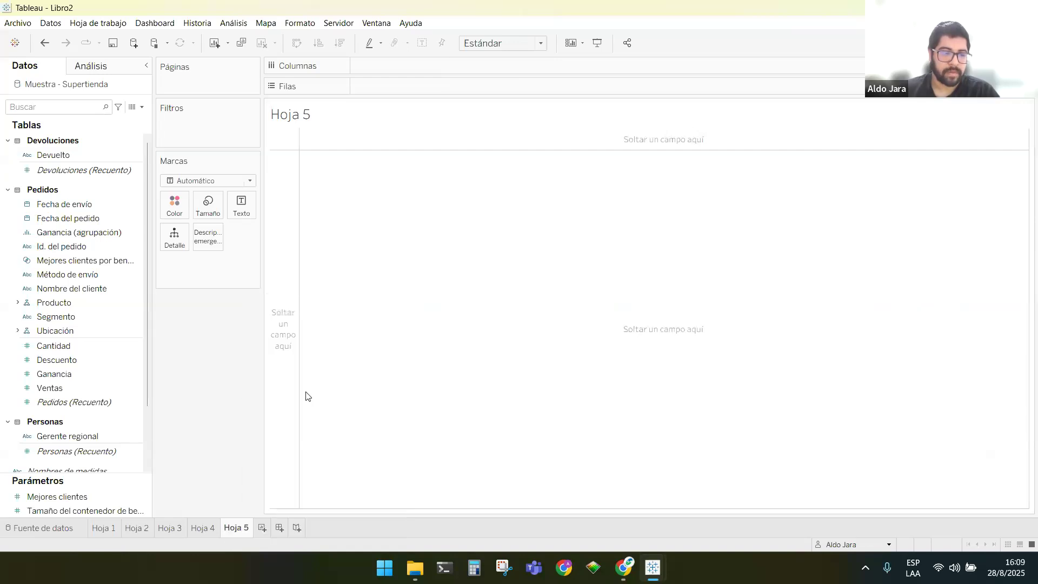
# Create a new dashboard, use the Flotante layout for its objects and place Hoja 1 on it
pyautogui.click(246, 527)
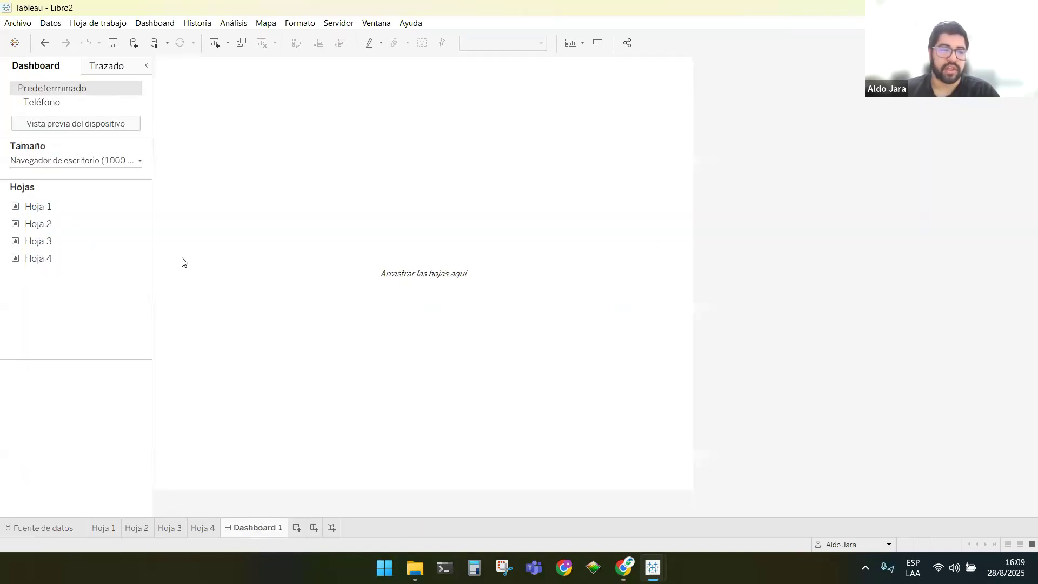
pyautogui.moveTo(108, 207); pyautogui.dragTo(185, 287)
pyautogui.click(111, 488)
pyautogui.doubleClick(80, 227)
pyautogui.click(363, 429)
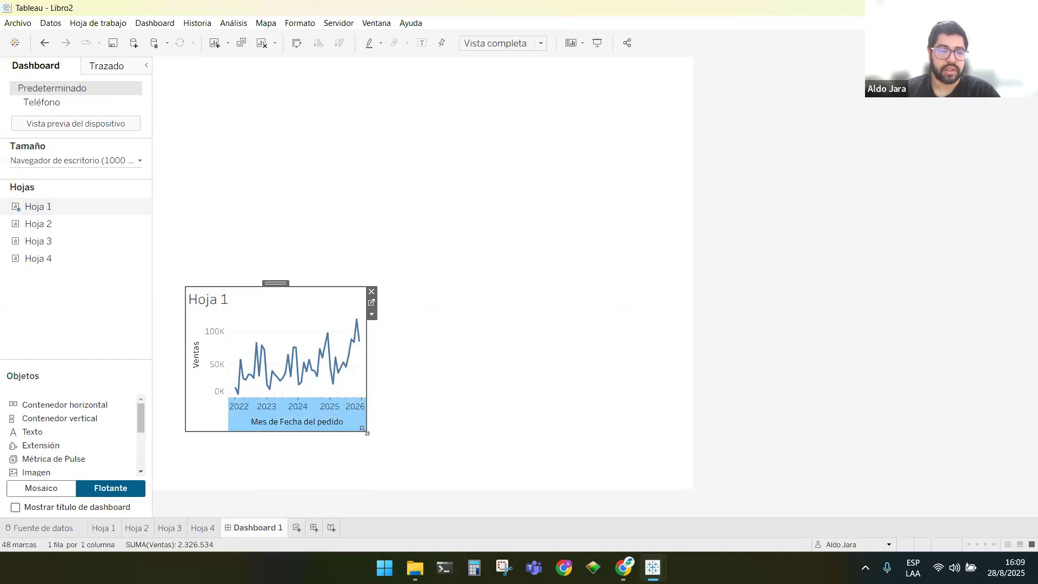
# Move Hoja 1 to the lower part of the dashboard and widen it to span nearly the full width
pyautogui.click(563, 467)
pyautogui.click(367, 431)
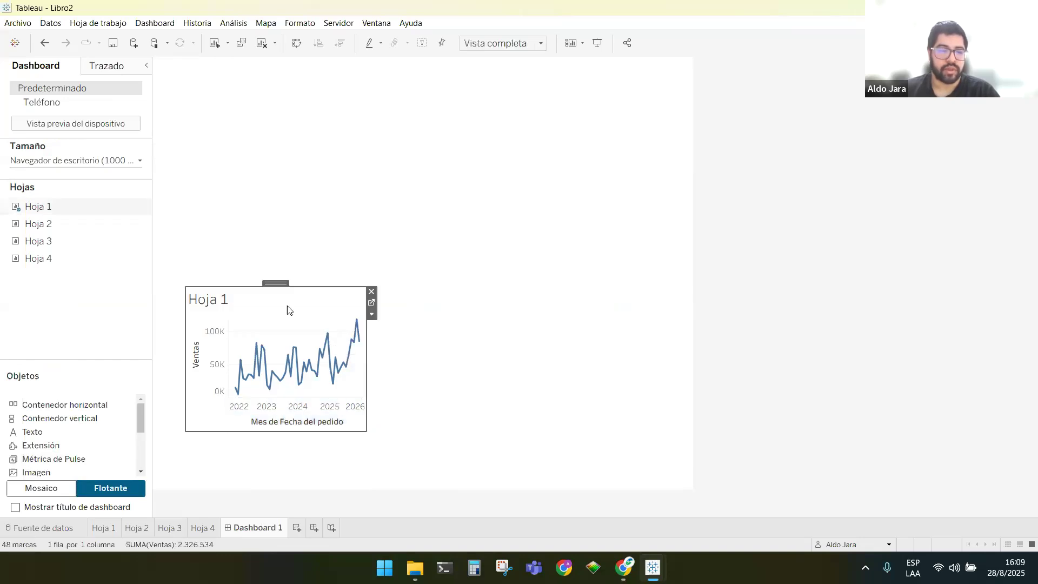
pyautogui.moveTo(274, 286); pyautogui.dragTo(250, 335)
pyautogui.moveTo(342, 481); pyautogui.dragTo(669, 488)
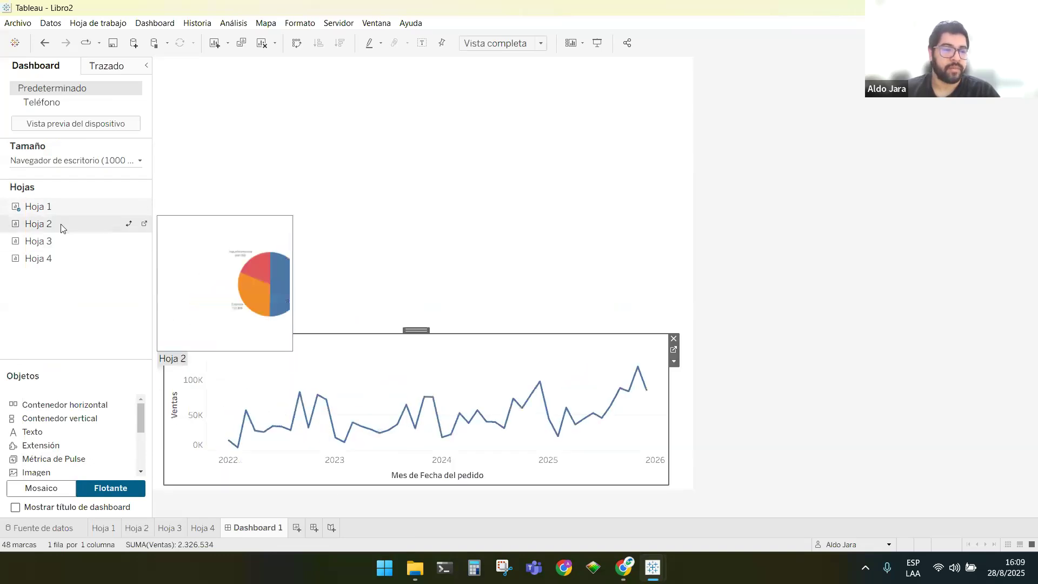
# Place the Hoja 2 pie chart in the dashboard's upper-left area, enlarged and without its Segmento legend
pyautogui.moveTo(65, 225); pyautogui.dragTo(298, 197)
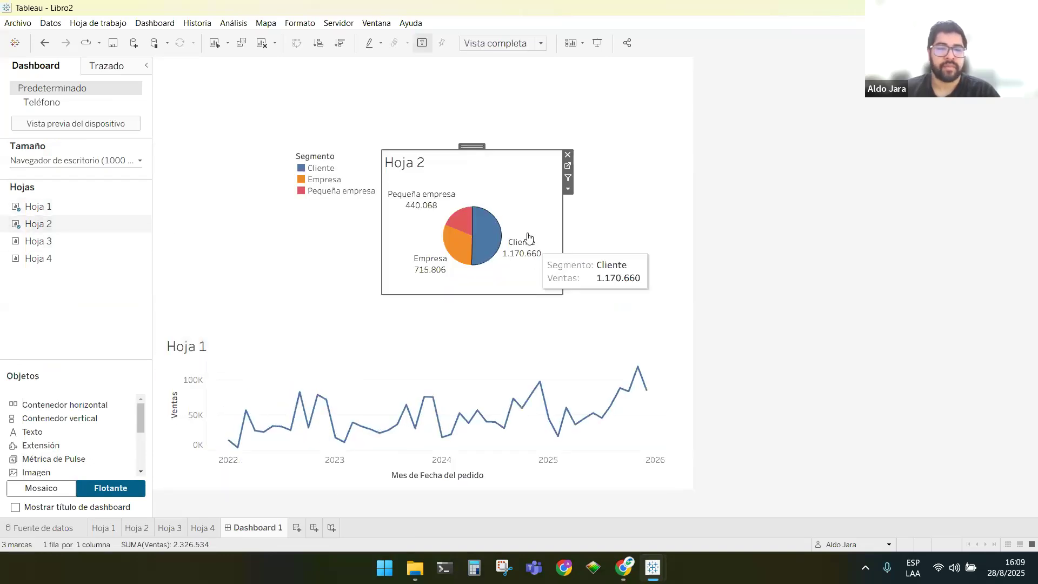
pyautogui.click(384, 154)
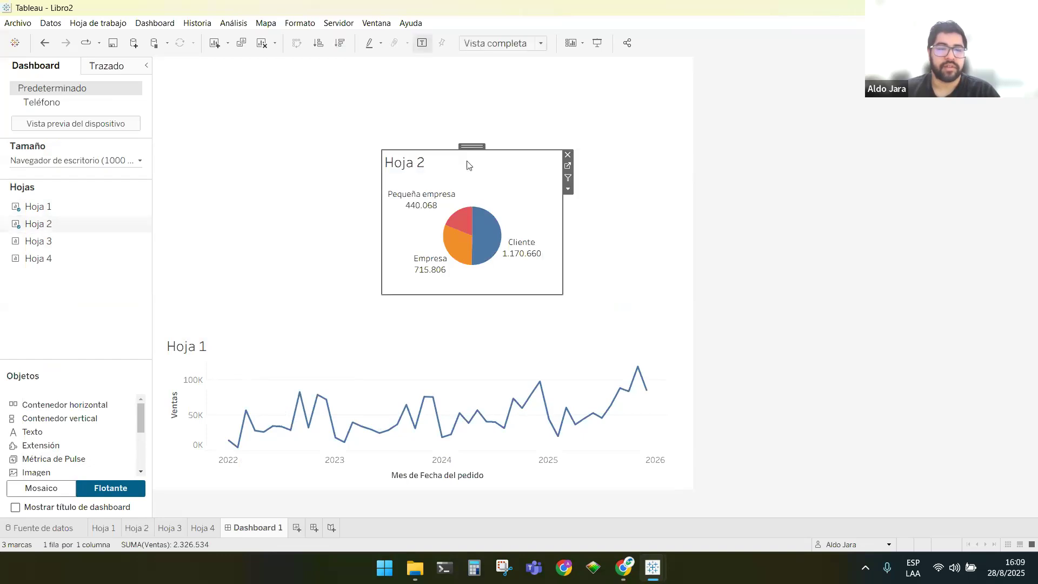
pyautogui.moveTo(455, 156); pyautogui.dragTo(256, 110)
pyautogui.moveTo(357, 255); pyautogui.dragTo(416, 315)
# Add Hoja 3 to the right of the pie chart on the dashboard and fit it to Vista completa
pyautogui.moveTo(38, 240); pyautogui.dragTo(471, 156)
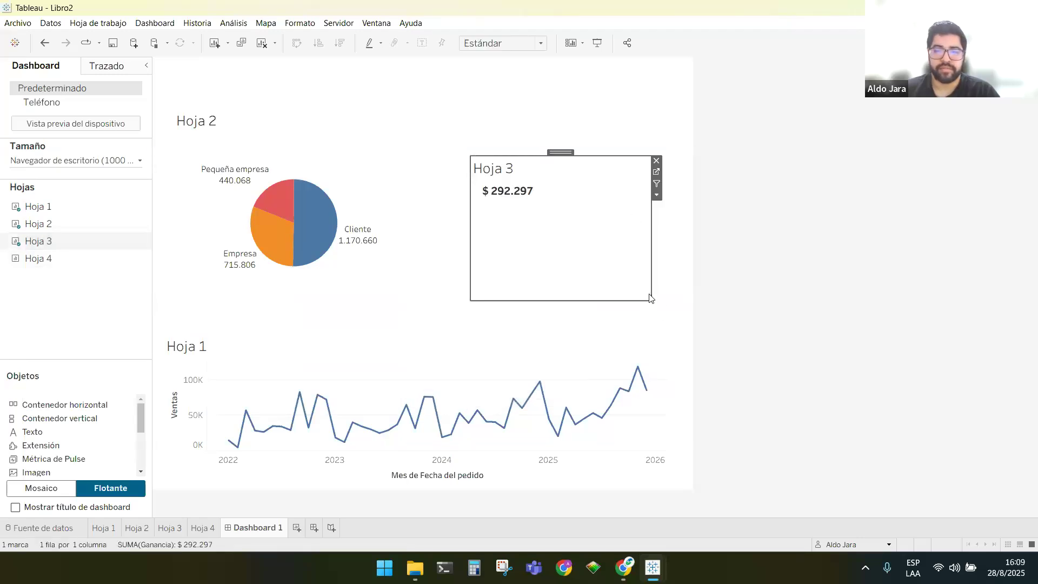
pyautogui.click(656, 195)
pyautogui.moveTo(757, 238)
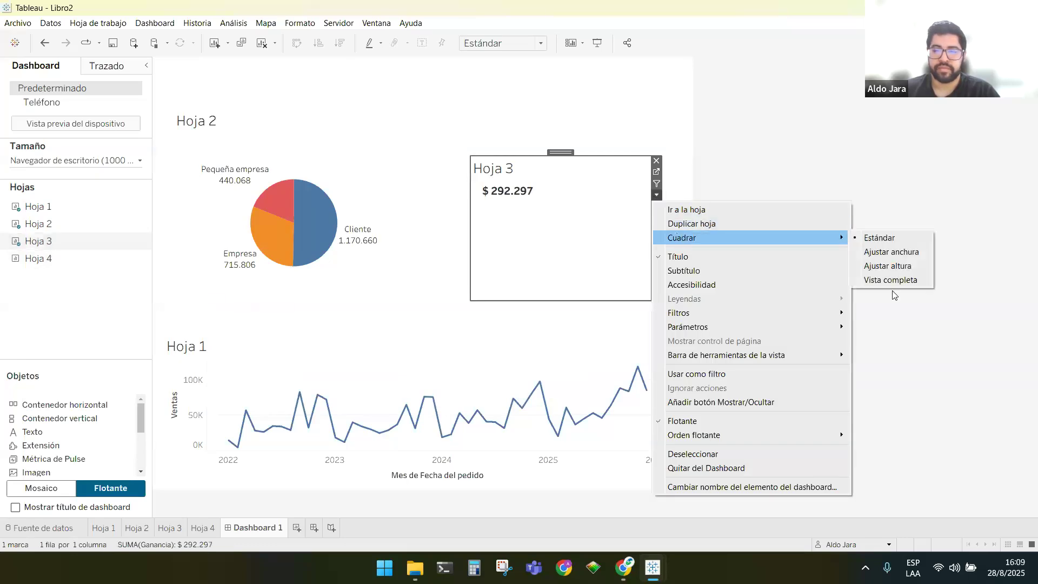
pyautogui.click(892, 280)
# Shrink Hoja 3 to a small card and move it to the dashboard's upper-right corner
pyautogui.moveTo(561, 154); pyautogui.dragTo(565, 98)
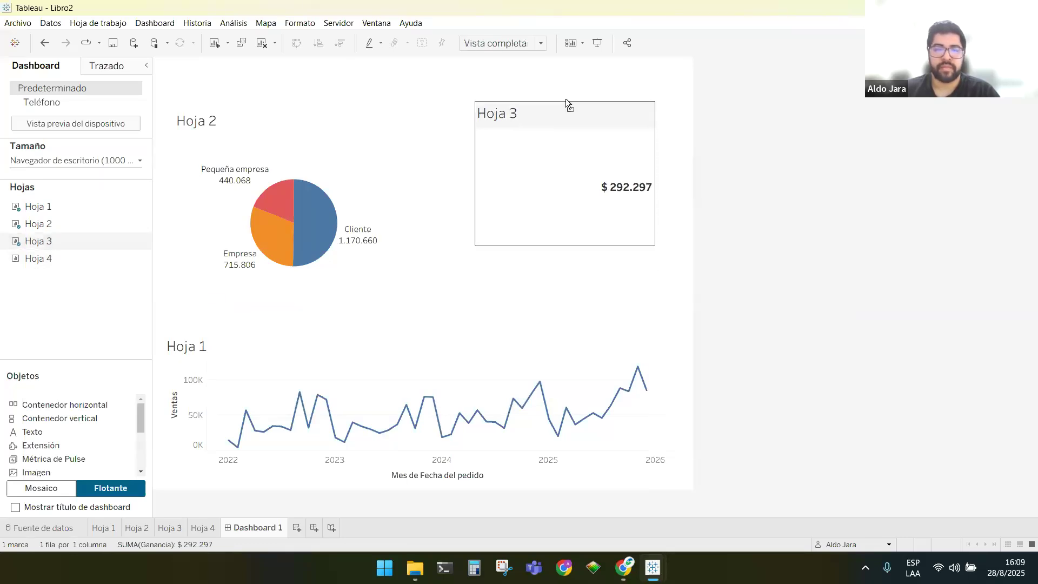
pyautogui.moveTo(656, 245); pyautogui.dragTo(619, 162)
pyautogui.moveTo(546, 91); pyautogui.dragTo(578, 68)
pyautogui.rightClick(587, 95)
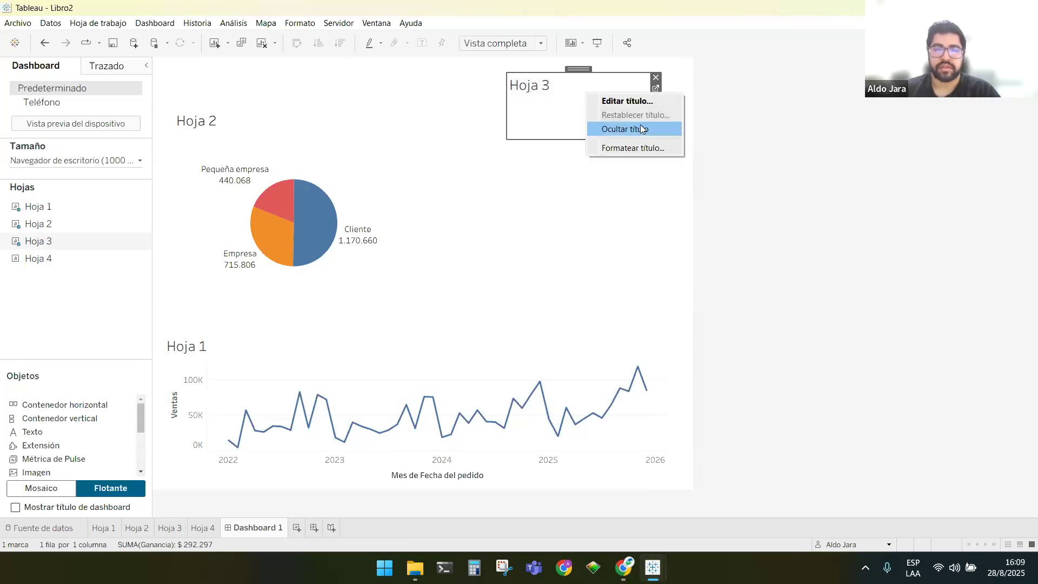
pyautogui.click(550, 87)
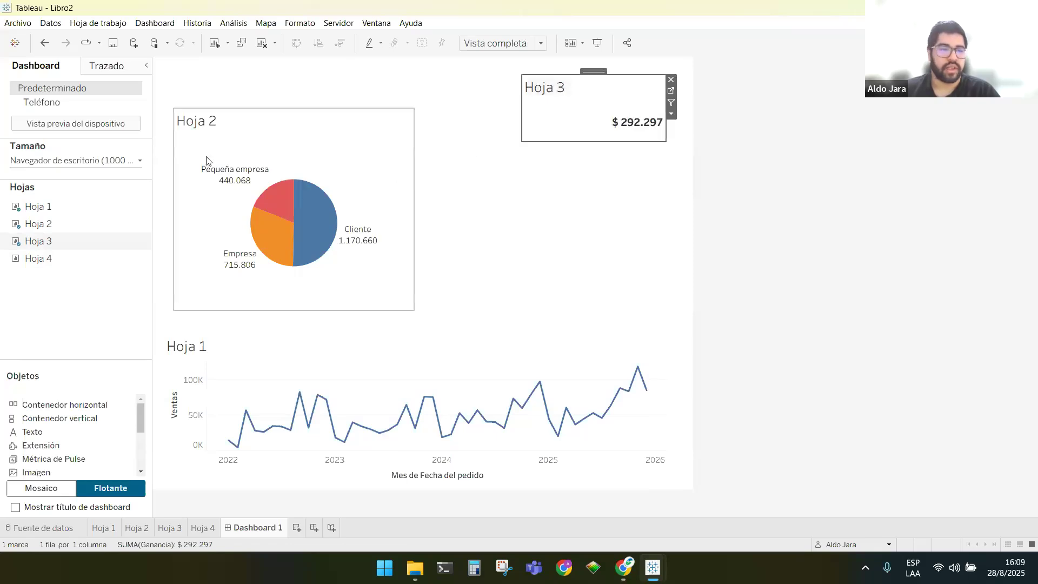
# Adjust the upper-left corner of Hoja 2, then place Hoja 4 to its right and enlarge it below Hoja 3
pyautogui.click(243, 135)
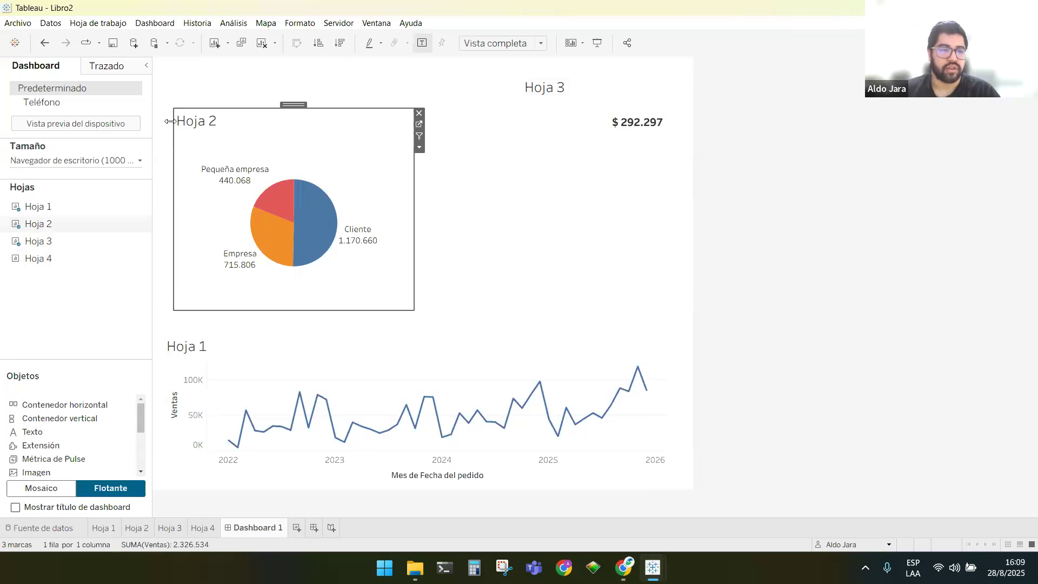
pyautogui.moveTo(174, 110); pyautogui.dragTo(163, 119)
pyautogui.moveTo(38, 259); pyautogui.dragTo(422, 143)
pyautogui.moveTo(623, 298); pyautogui.dragTo(670, 322)
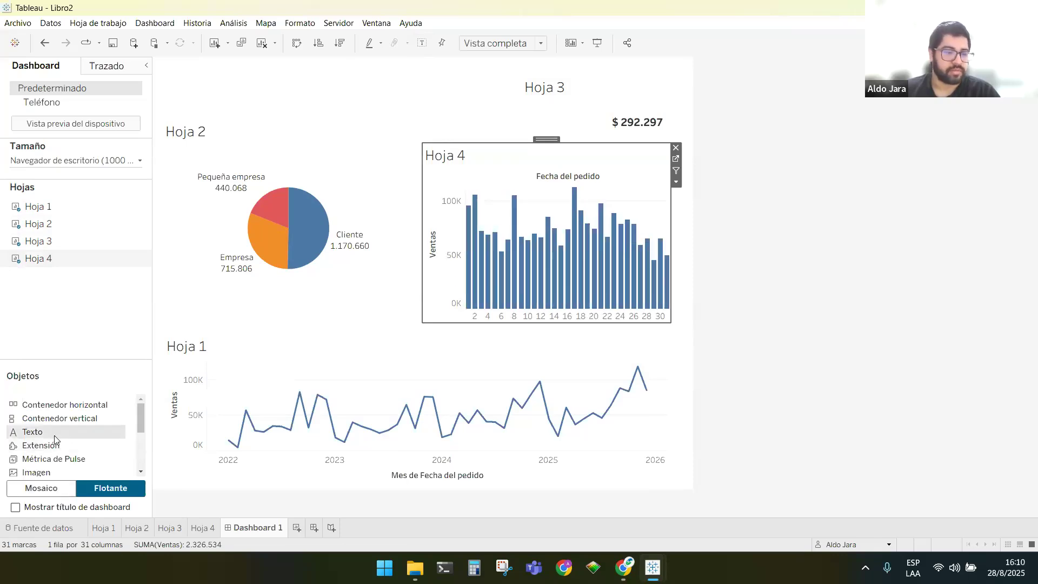
# Add a floating text object at the top of the dashboard reading "Dashboard FInanzas"
pyautogui.click(289, 99)
pyautogui.moveTo(40, 241); pyautogui.dragTo(72, 264)
pyautogui.moveTo(11, 432); pyautogui.dragTo(181, 66)
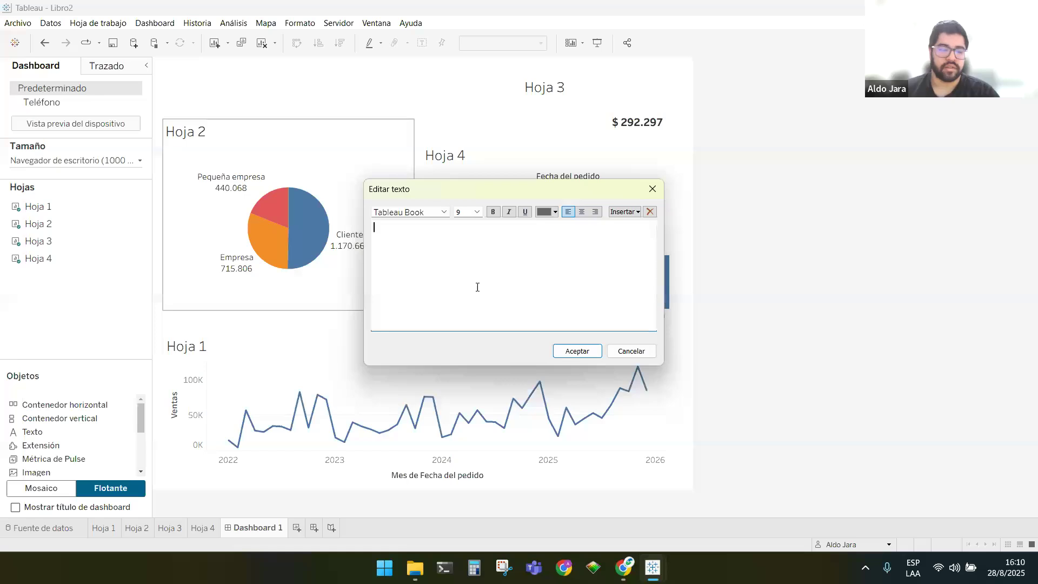
pyautogui.write('M')
pyautogui.press('BackSpace')
pyautogui.write('Dashboard Finanzas')
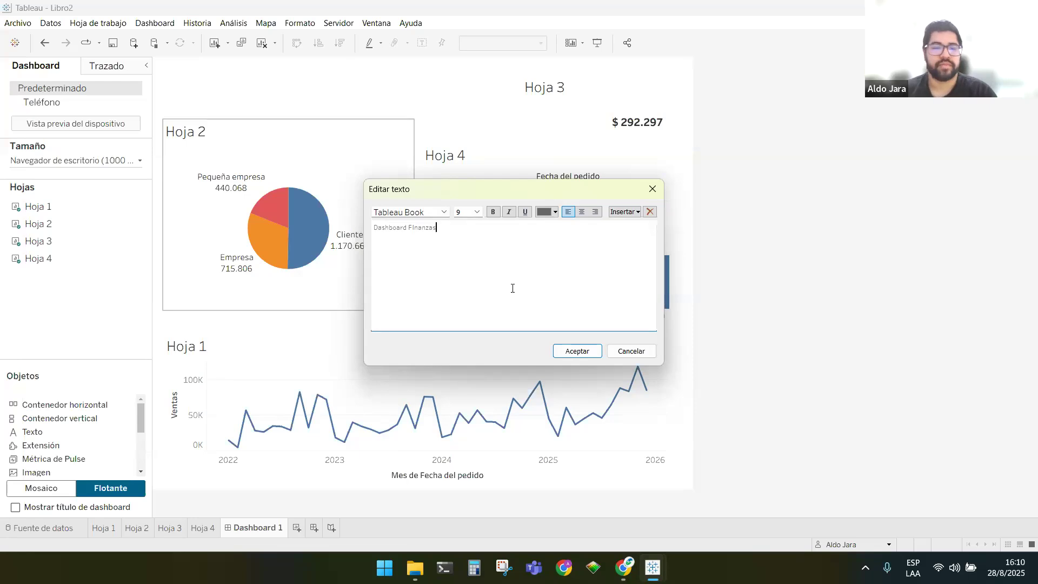
# Format the dashboard title text in bold at size 18 and align it in the dashboard's upper-left corner
pyautogui.click(476, 211)
pyautogui.click(440, 262)
pyautogui.tripleClick(430, 228)
pyautogui.click(470, 211)
pyautogui.click(477, 211)
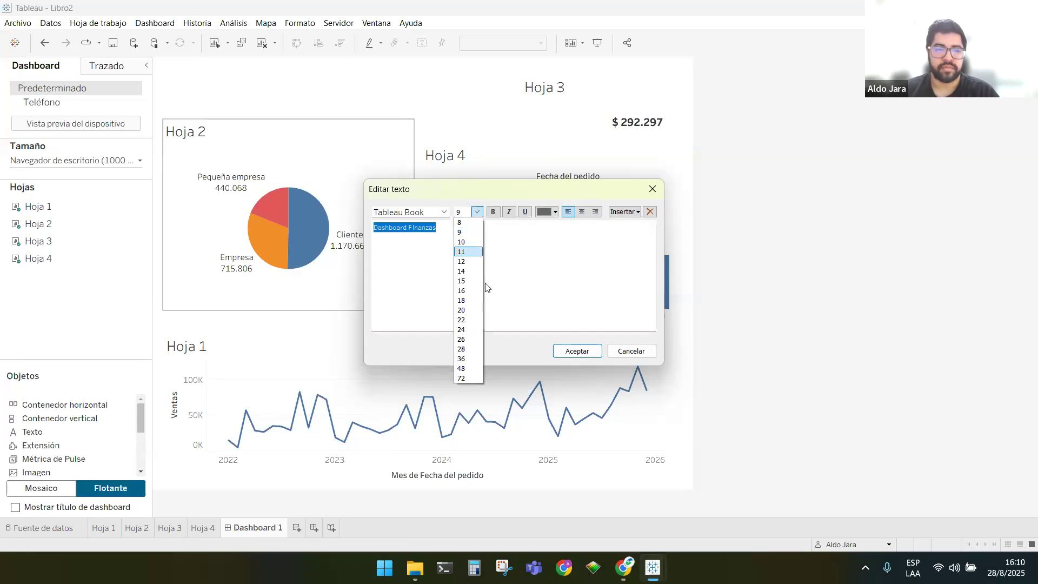
pyautogui.click(472, 298)
pyautogui.click(444, 211)
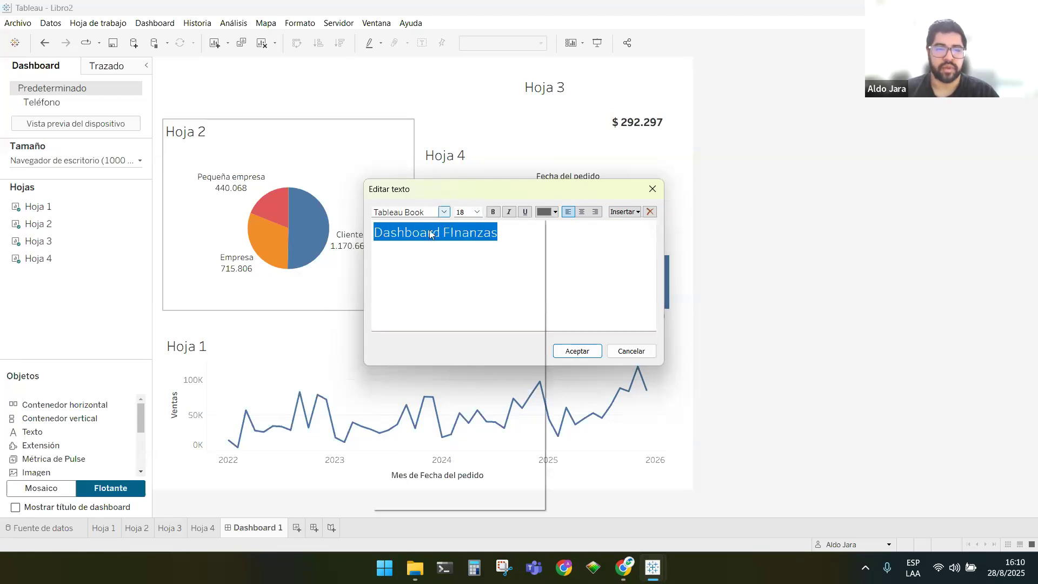
pyautogui.click(487, 222)
pyautogui.click(493, 212)
pyautogui.click(577, 350)
pyautogui.moveTo(269, 69); pyautogui.dragTo(243, 68)
pyautogui.click(826, 170)
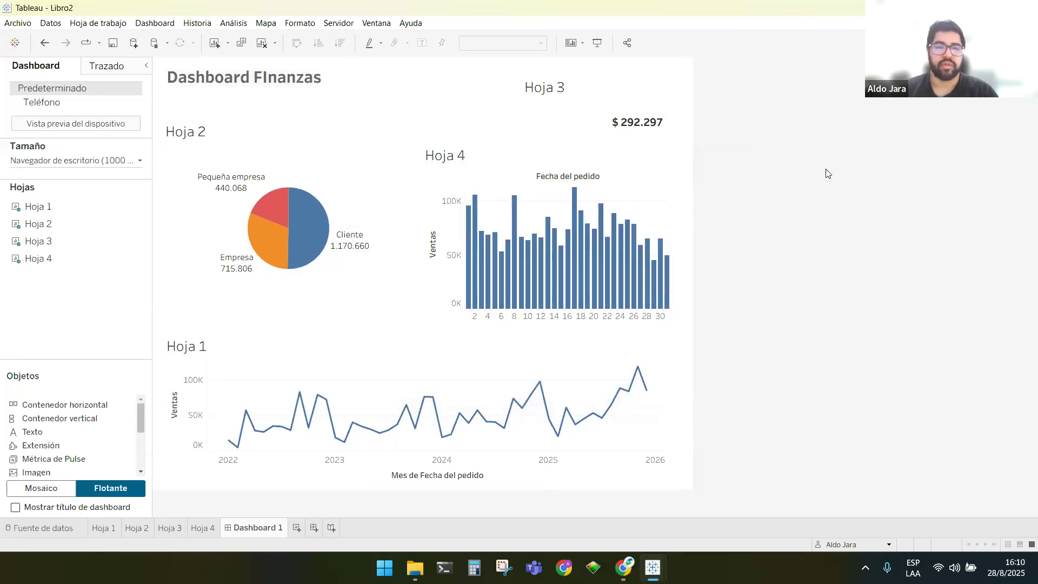
# Move the Hoja 3 profit card slightly left and up so it sits more centrally above Hoja 4
pyautogui.click(610, 108)
pyautogui.moveTo(596, 70); pyautogui.dragTo(555, 67)
pyautogui.click(856, 172)
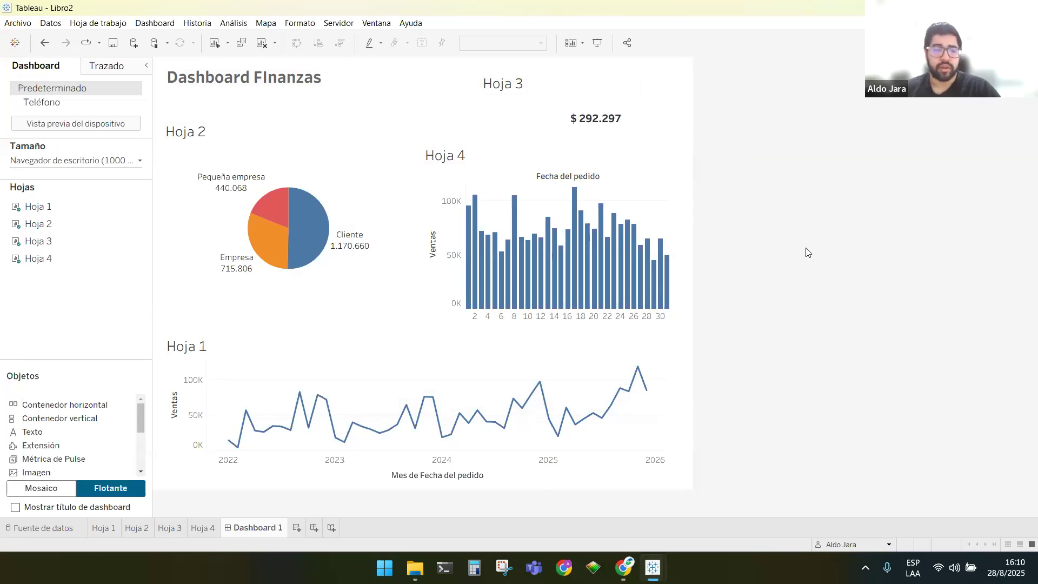
# Lower the upper edge of Hoja 2 and raise Hoja 4 so that their titles line up
pyautogui.click(372, 178)
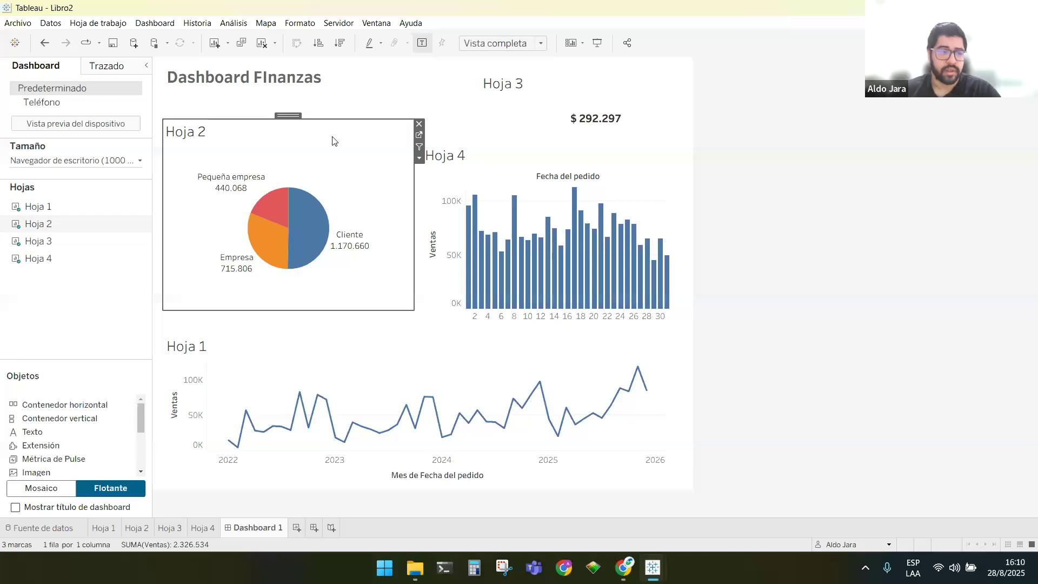
pyautogui.moveTo(162, 125); pyautogui.dragTo(158, 133)
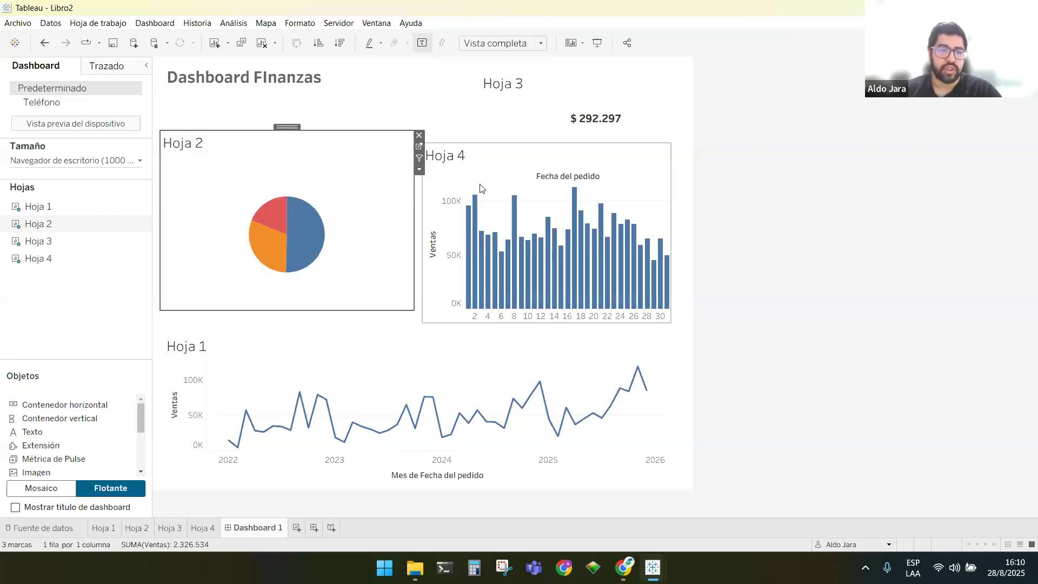
pyautogui.click(489, 162)
pyautogui.moveTo(542, 142); pyautogui.dragTo(538, 128)
pyautogui.click(859, 233)
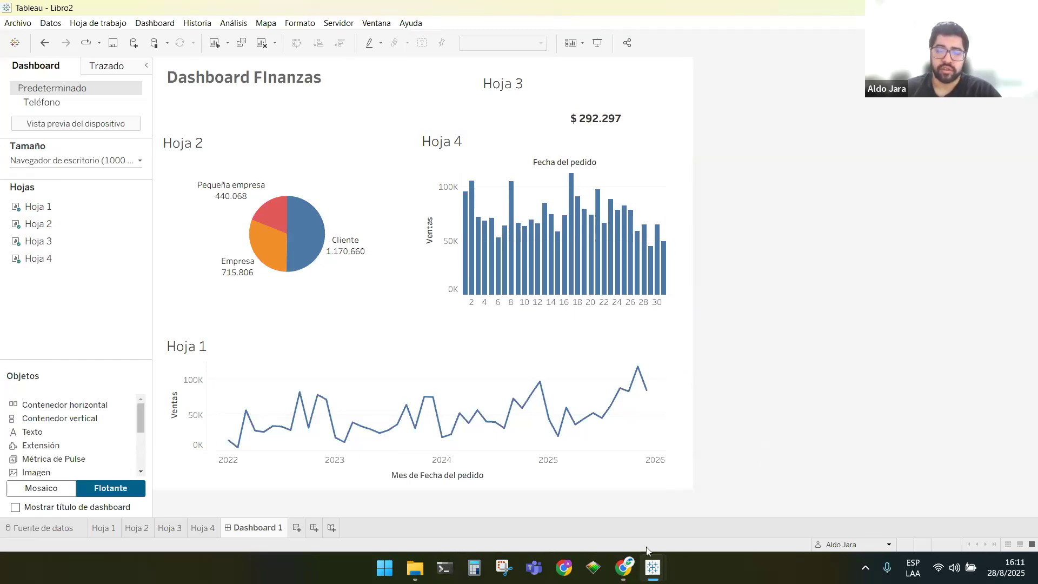
# Switch to the Chrome window and show the MasterClass.html infographic on effective dashboards in full screen
pyautogui.moveTo(637, 575)
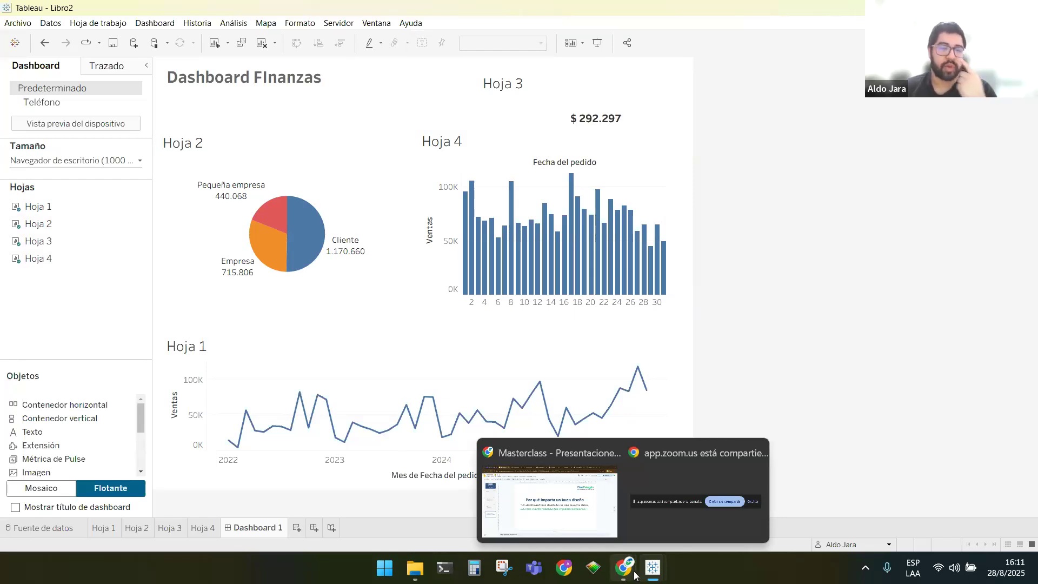
pyautogui.click(598, 503)
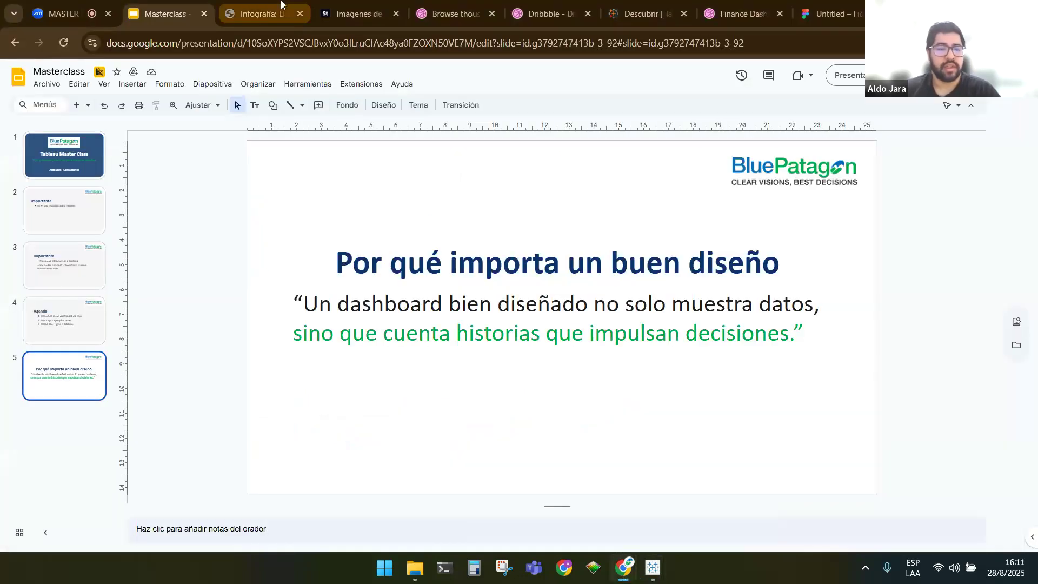
pyautogui.click(281, 5)
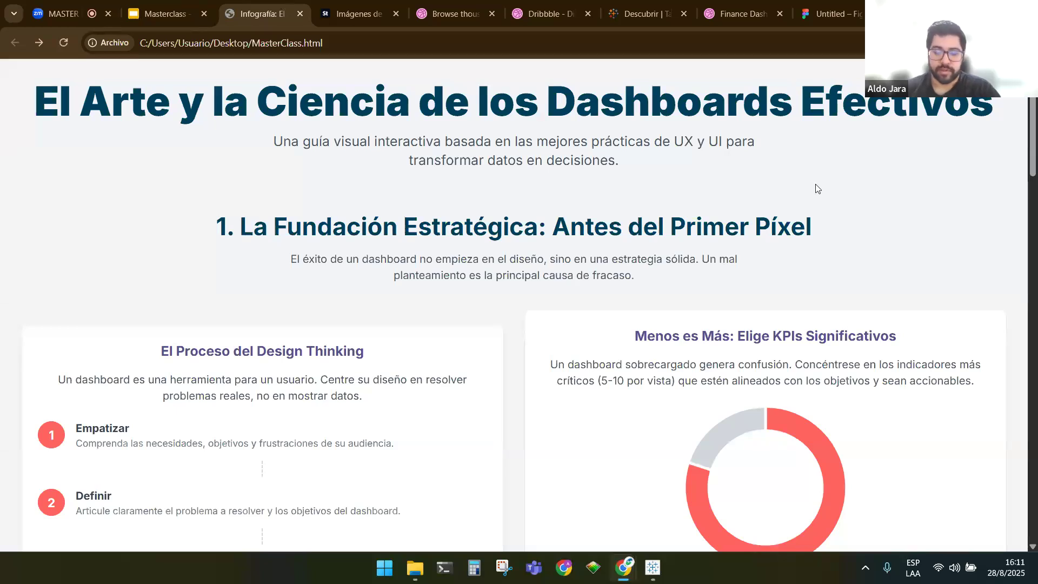
pyautogui.press('F11')
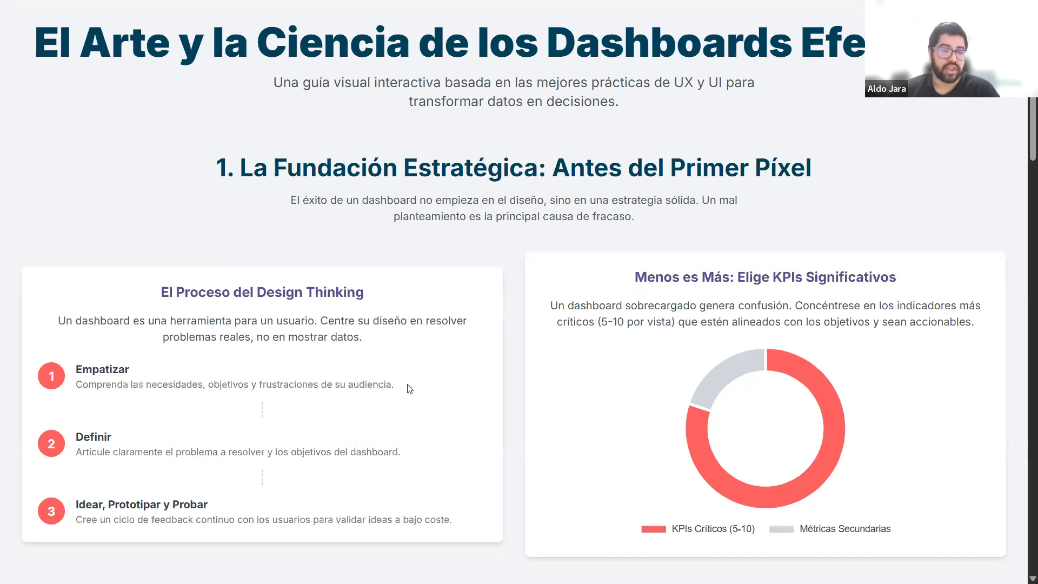
pyautogui.middleClick(514, 360)
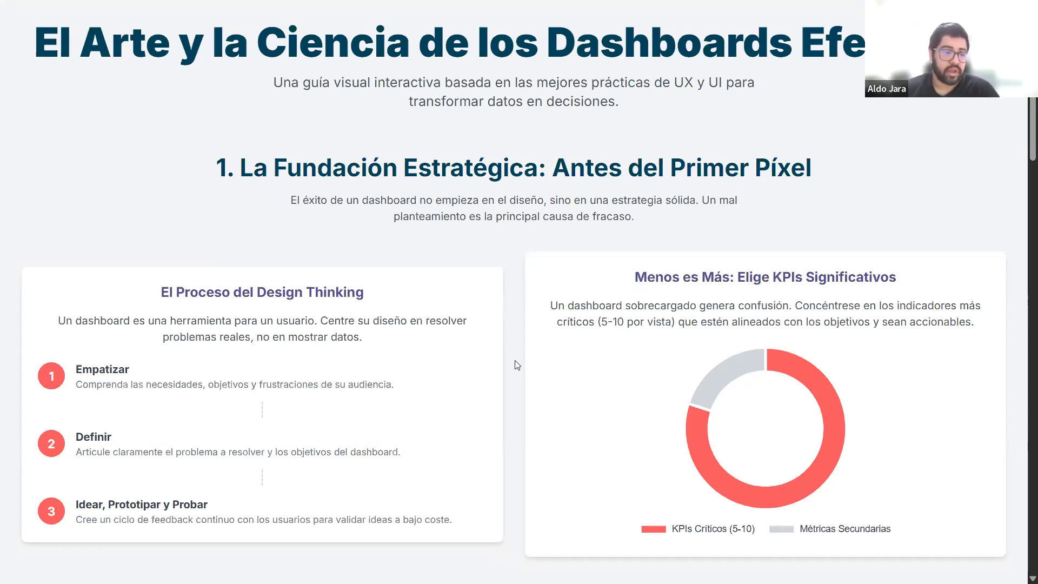
pyautogui.middleClick(519, 360)
pyautogui.middleClick(519, 360)
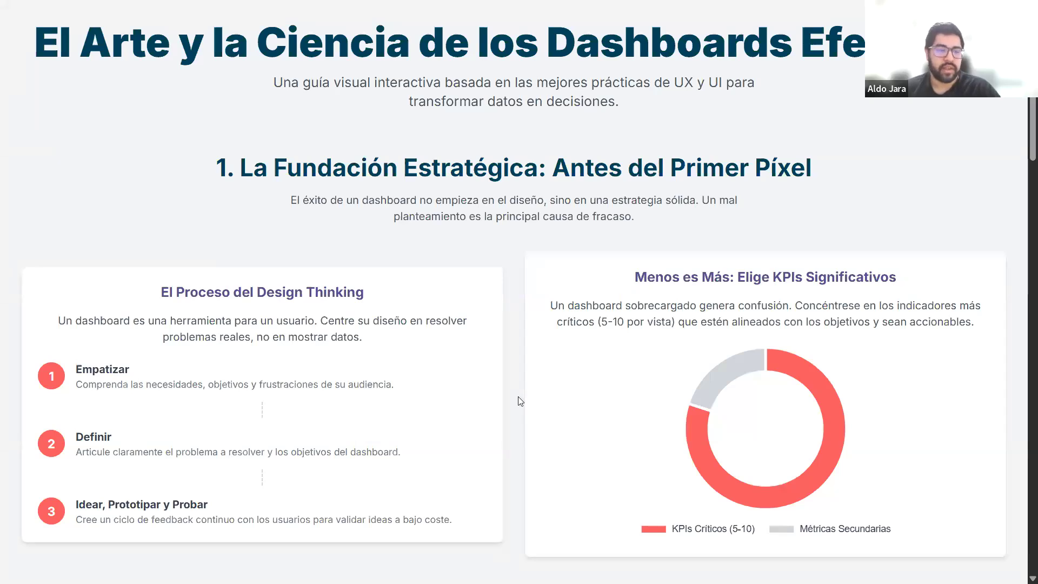
pyautogui.middleClick(517, 363)
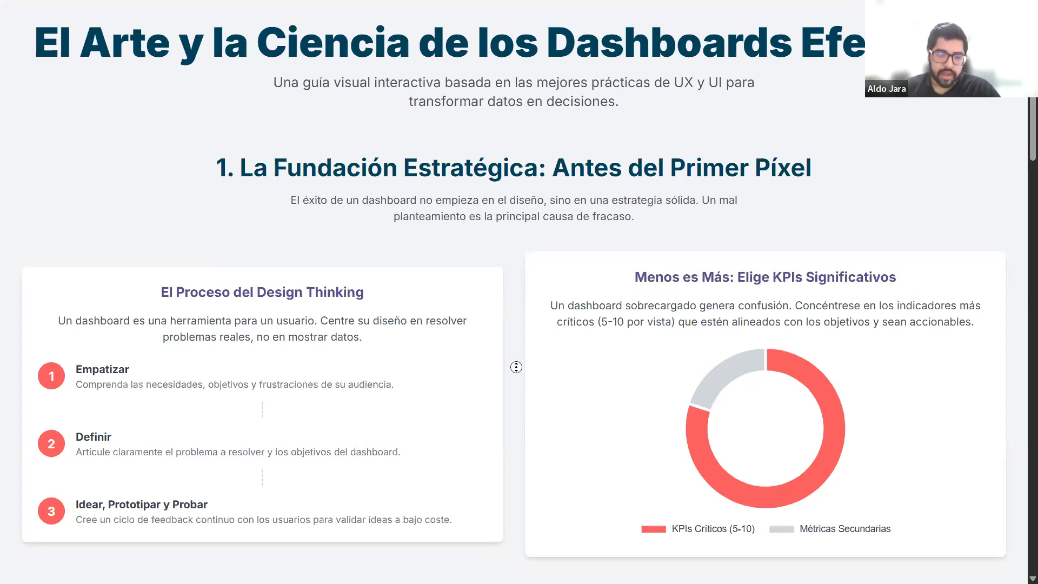
pyautogui.middleClick(510, 380)
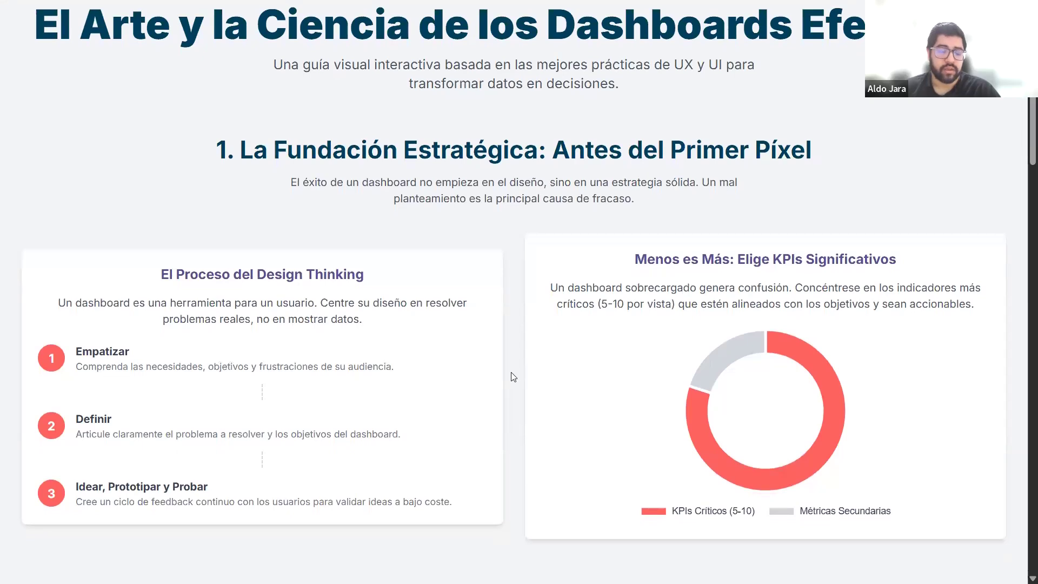
pyautogui.middleClick(513, 378)
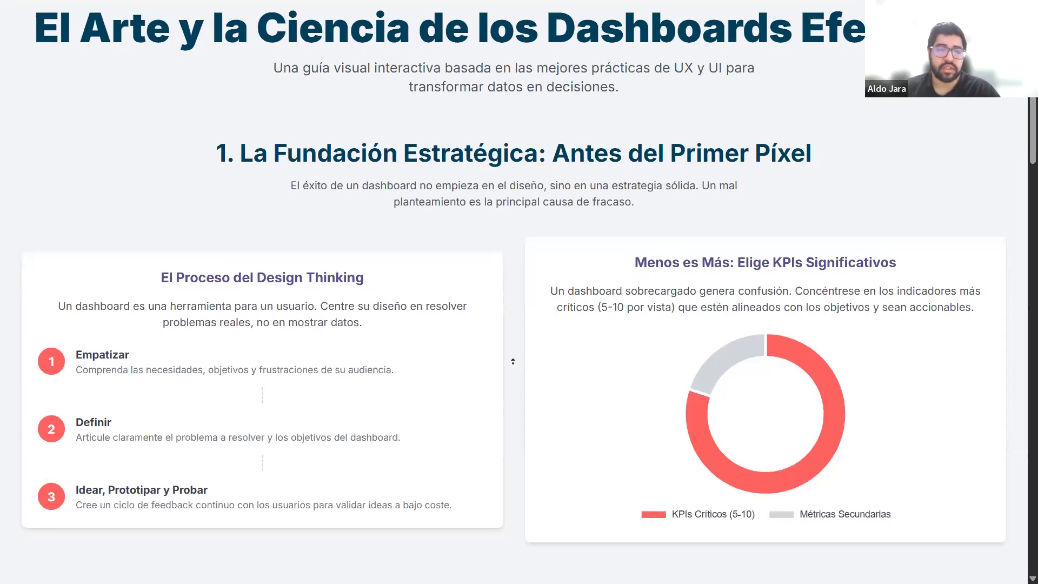
# Examine the section "La Fundación Estratégica", covering the Design Thinking process and the selection of significant KPIs
pyautogui.middleClick(515, 367)
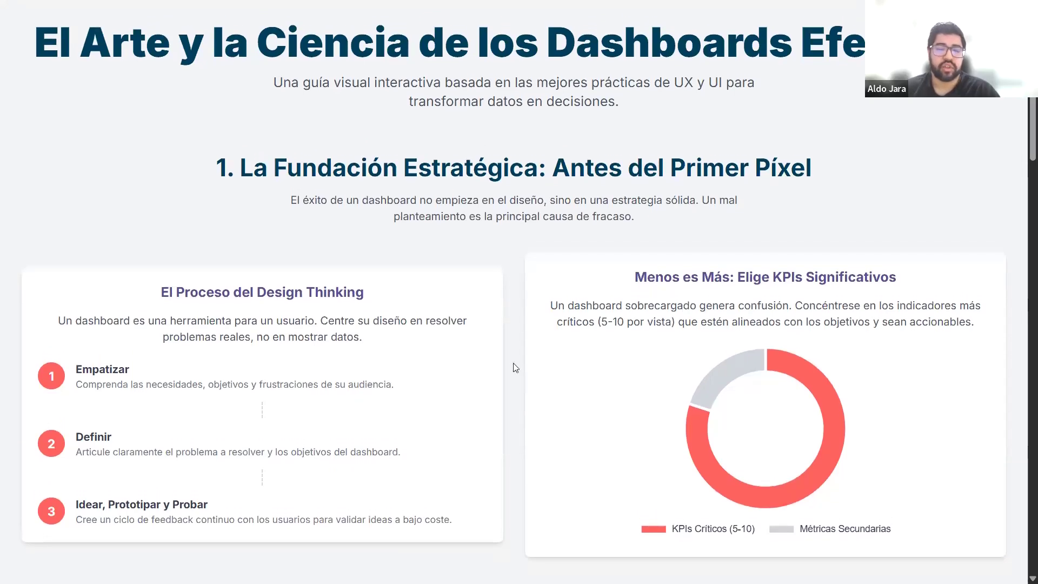
pyautogui.middleClick(516, 354)
pyautogui.middleClick(516, 360)
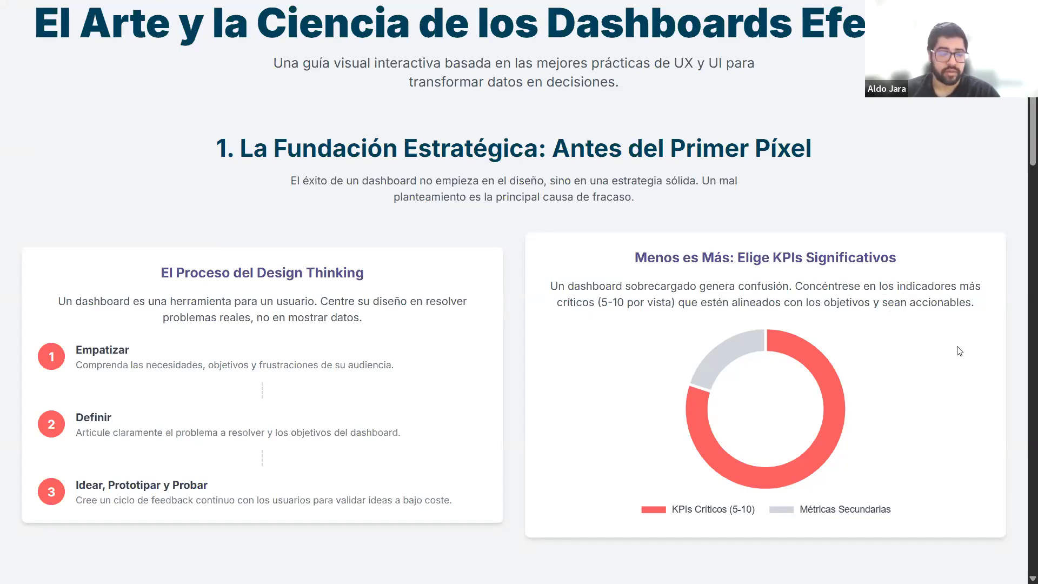
pyautogui.middleClick(964, 252)
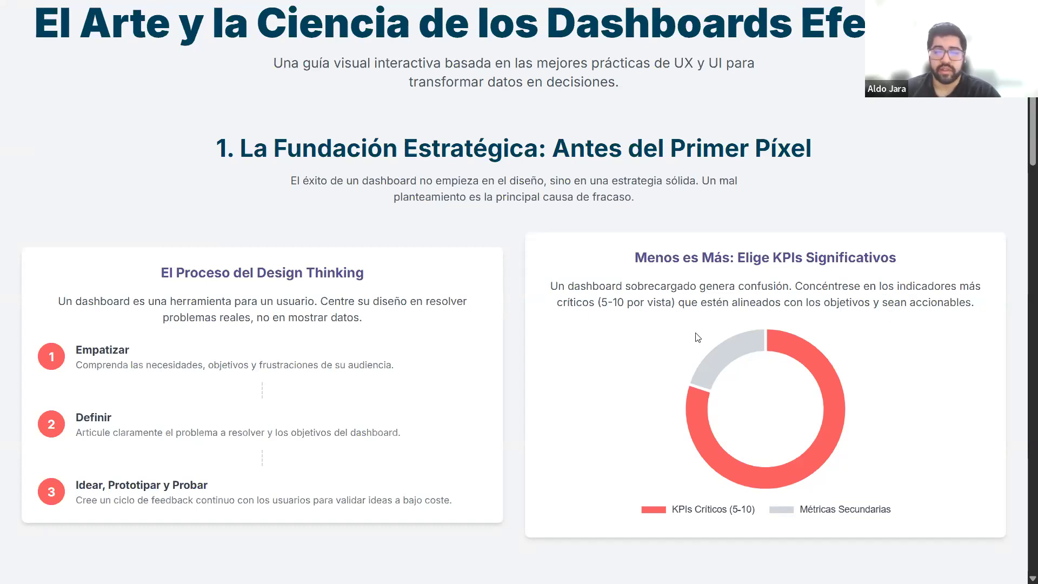
pyautogui.middleClick(966, 351)
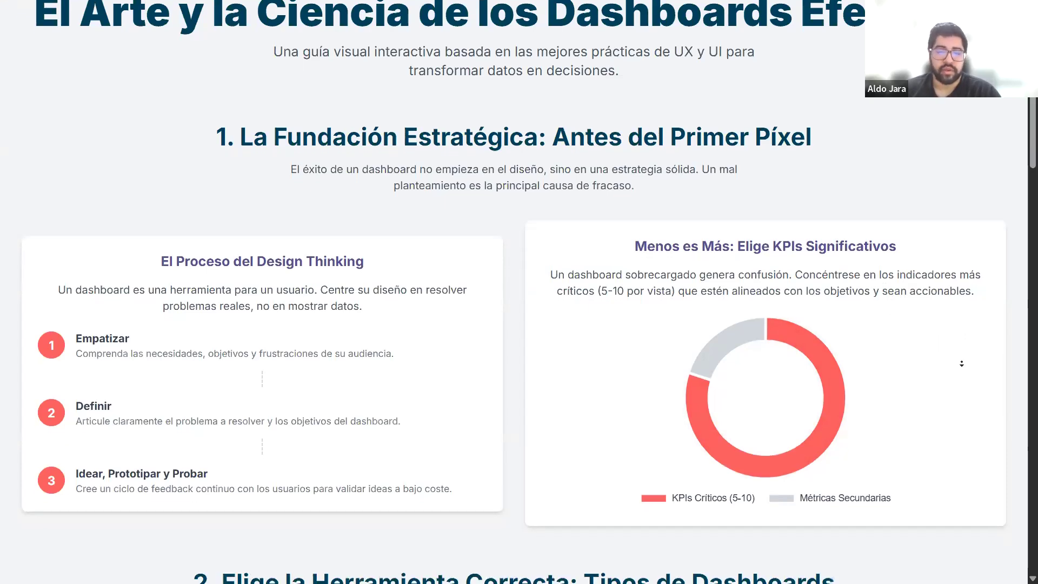
pyautogui.middleClick(964, 327)
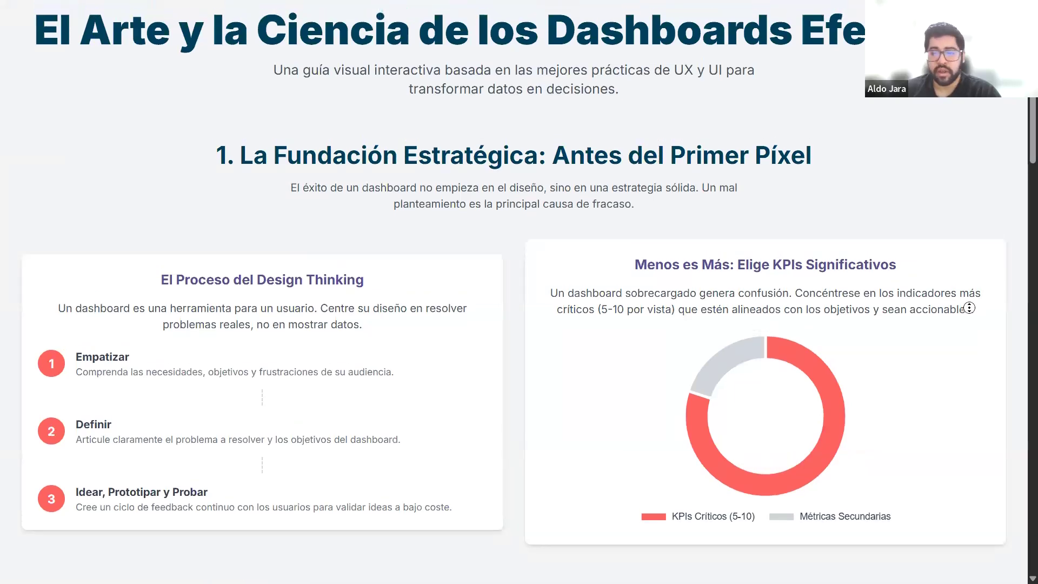
# Review the section "Tipos de Dashboards", reading the strategic, operational and analytical dashboard descriptions
pyautogui.middleClick(975, 320)
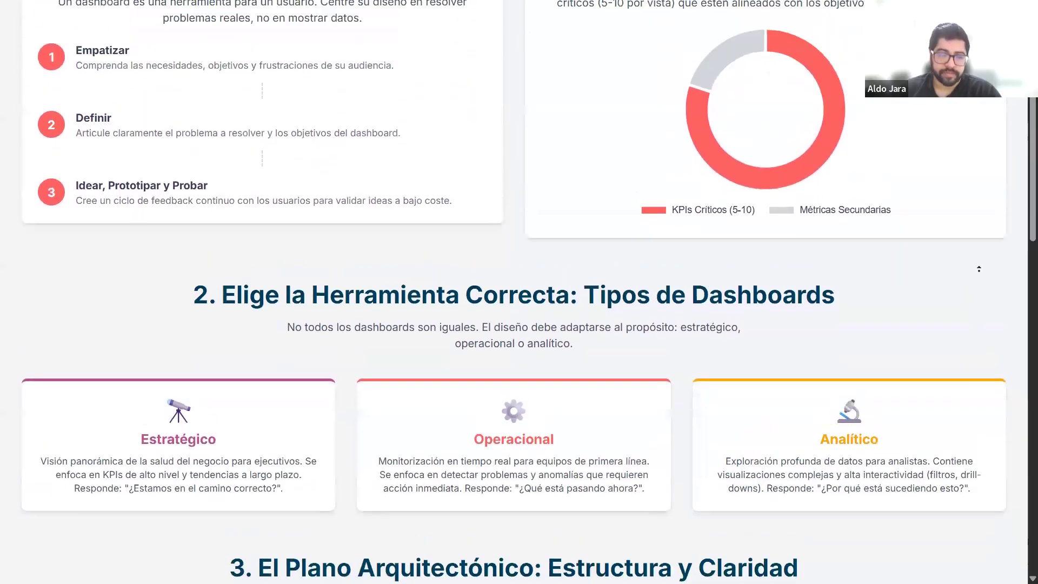
pyautogui.middleClick(977, 273)
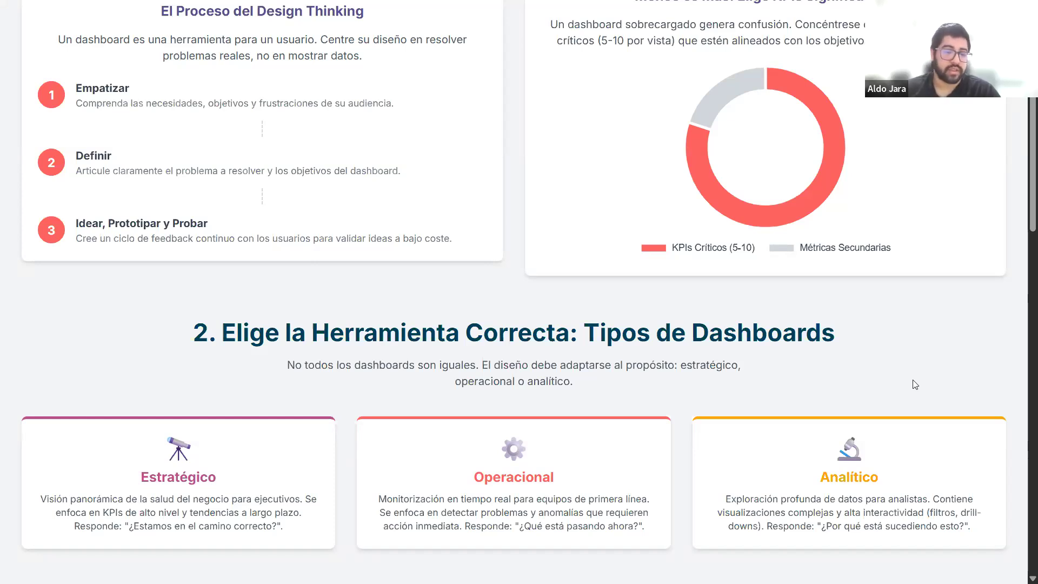
pyautogui.middleClick(891, 379)
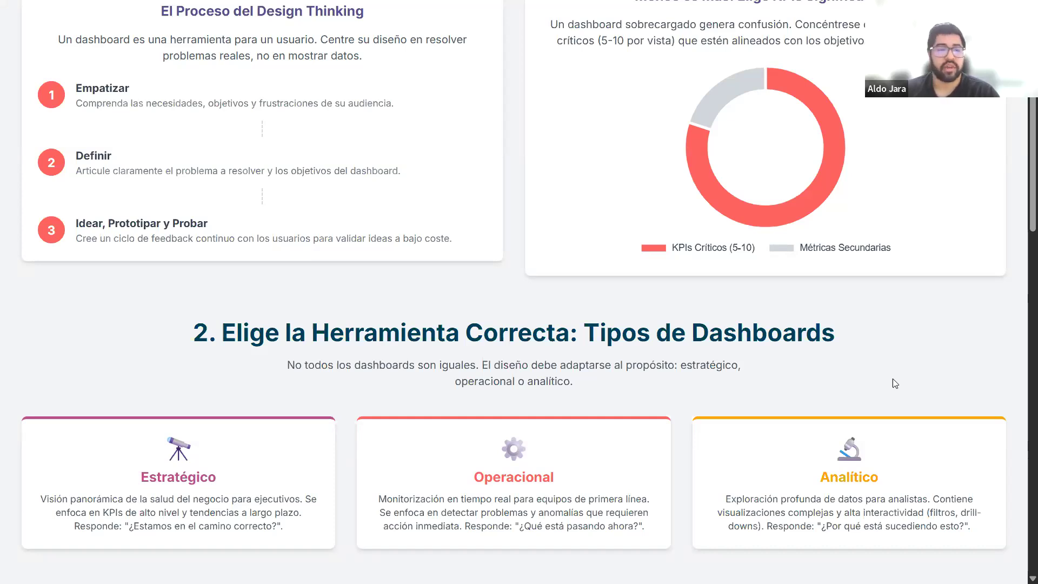
pyautogui.middleClick(889, 379)
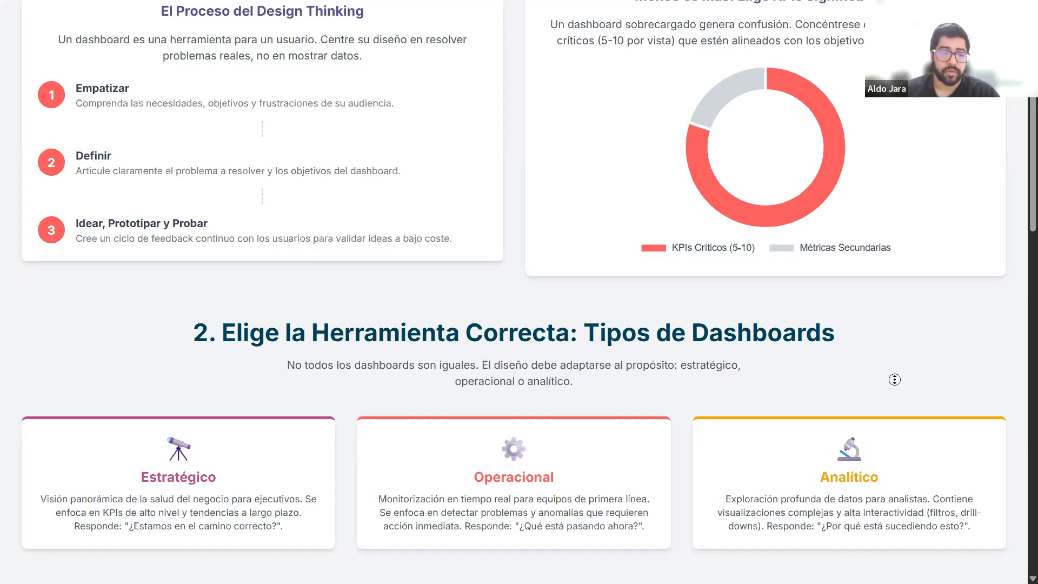
pyautogui.middleClick(915, 348)
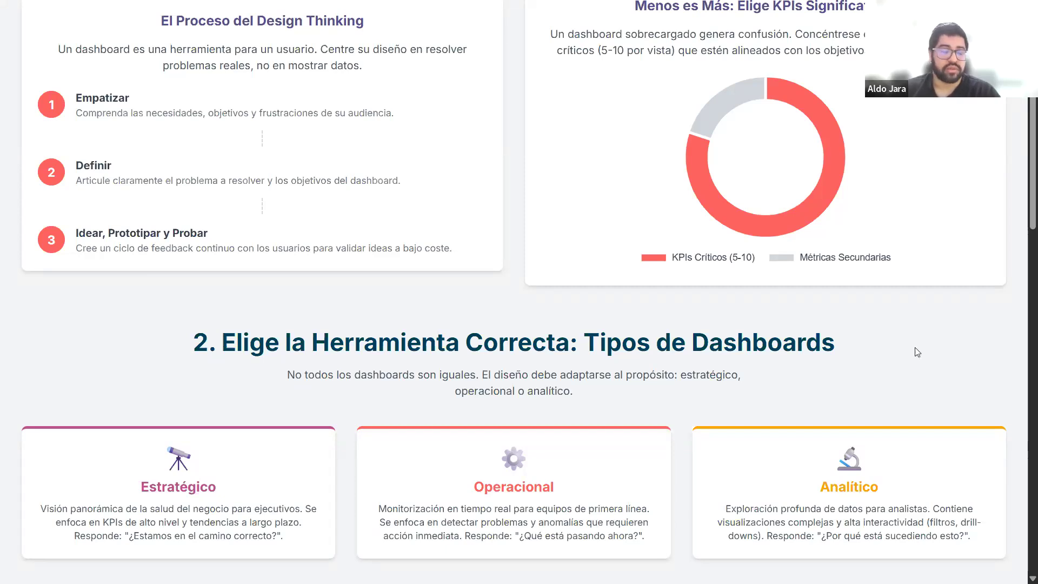
pyautogui.middleClick(934, 335)
# Study the section "El Plano Arquitectónico", including the Z-pattern visual hierarchy and the chart on the power of white space
pyautogui.scroll(-3, 935, 356)
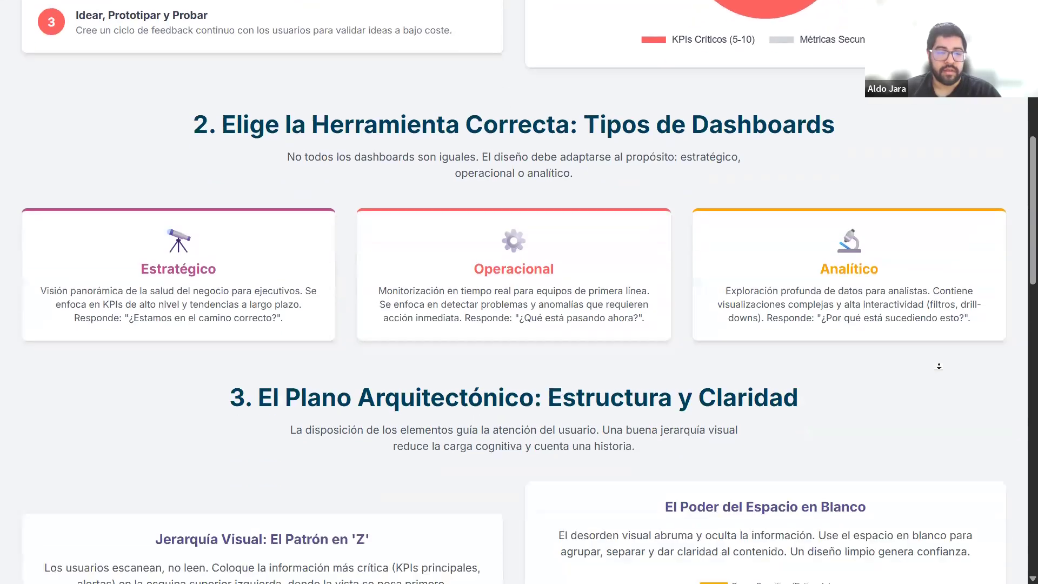
pyautogui.scroll(-2, 939, 364)
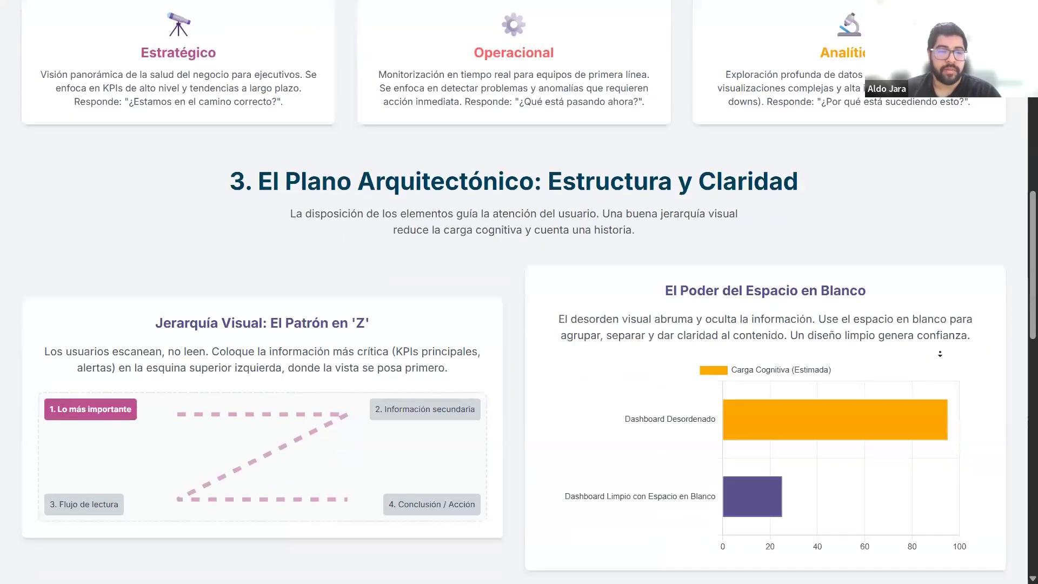
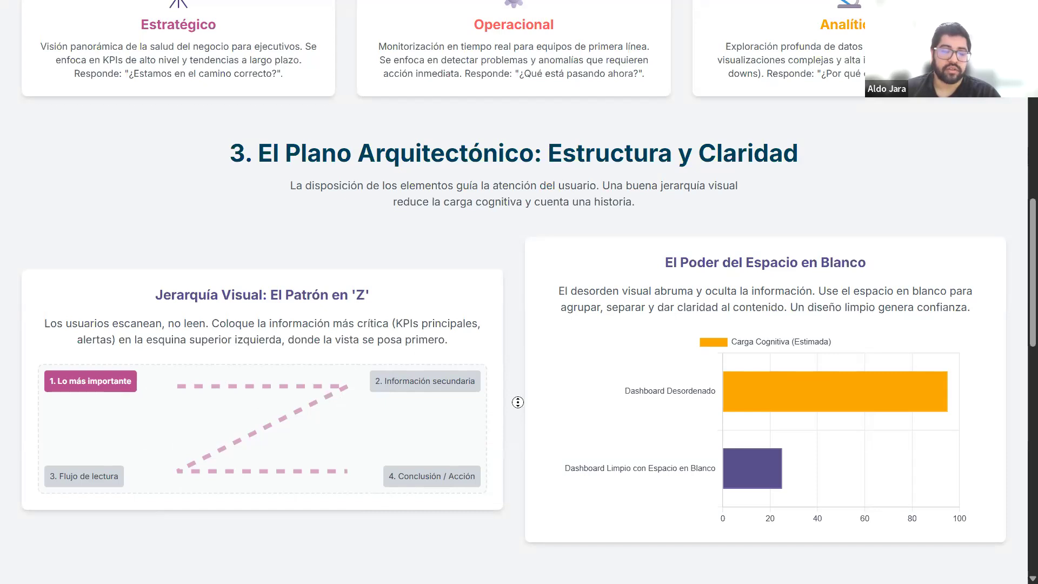
pyautogui.scroll(-1, 516, 415)
pyautogui.scroll(1, 517, 418)
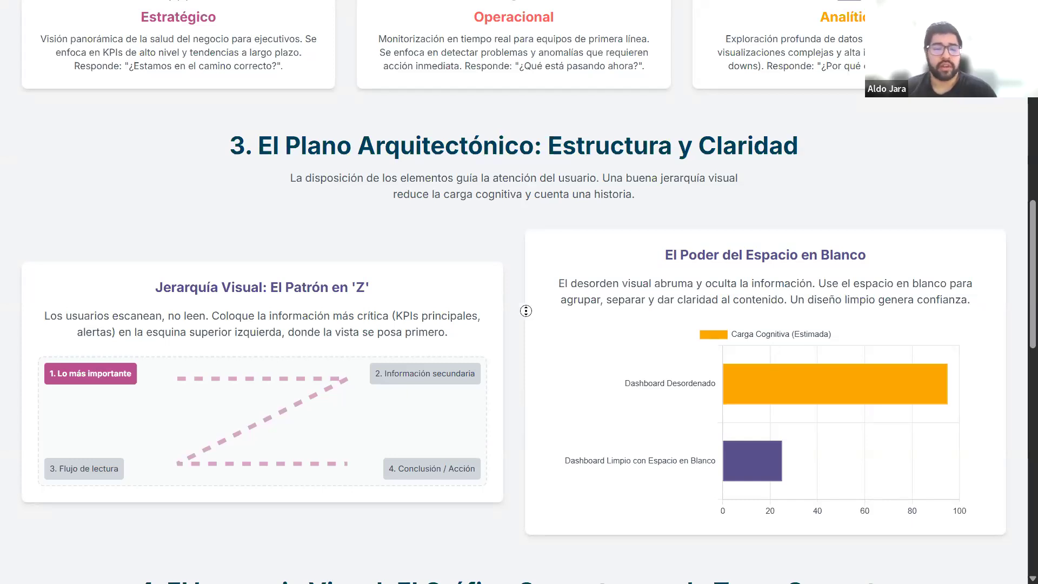
pyautogui.scroll(1, 527, 296)
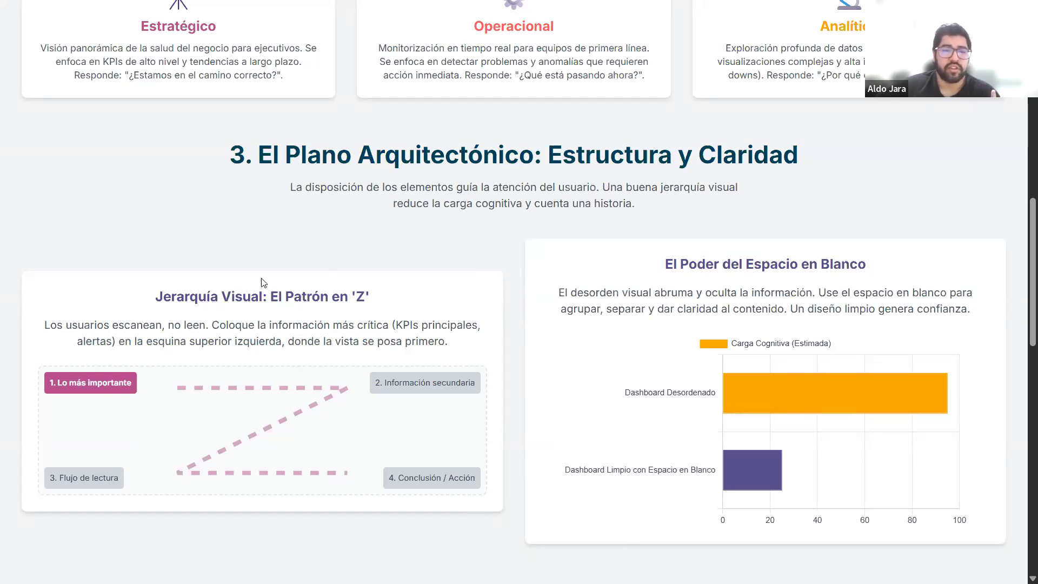
pyautogui.scroll(5, 405, 312)
pyautogui.scroll(-4, 405, 313)
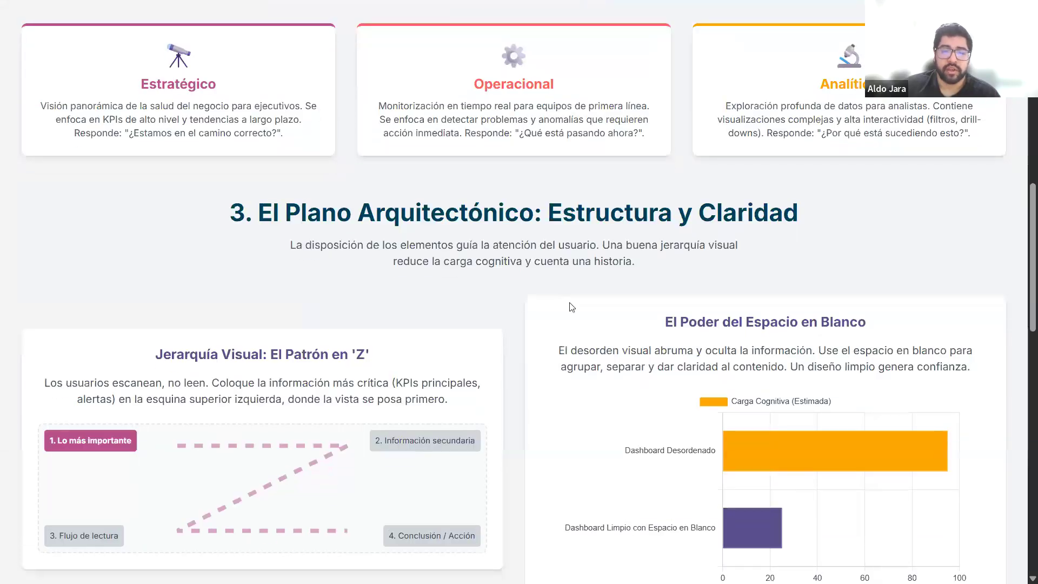
pyautogui.scroll(-2, 569, 304)
pyautogui.scroll(1, 484, 246)
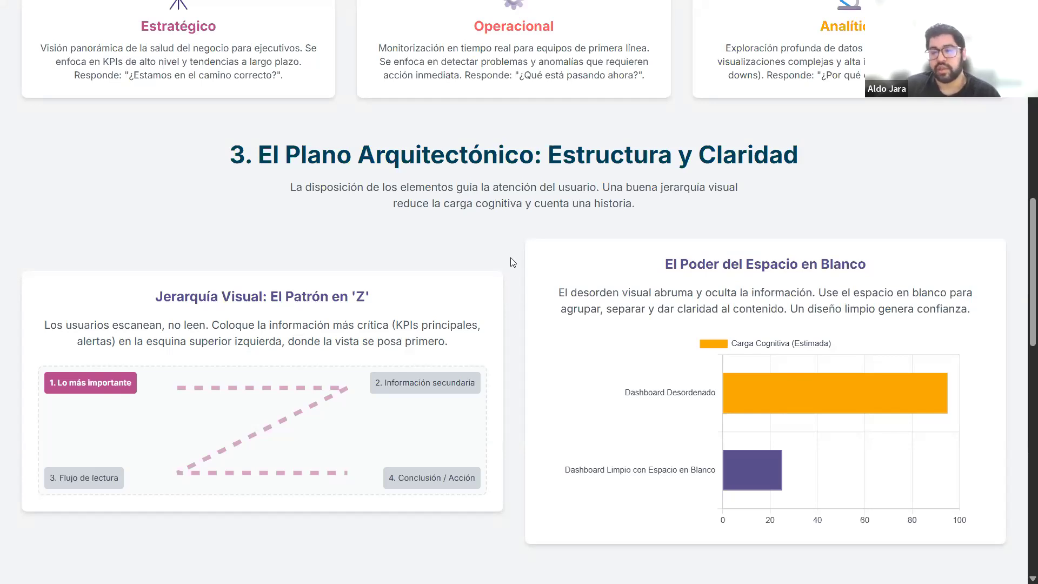
# Examine the section "El Lenguaje Visual", focusing on the bar chart for comparing categories and the line chart for trends over time
pyautogui.middleClick(511, 258)
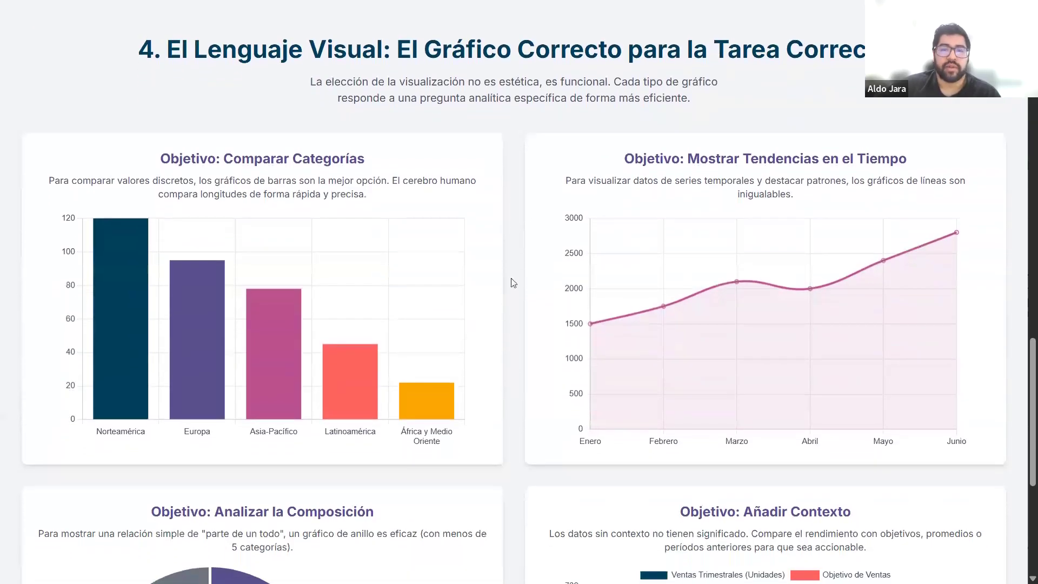
pyautogui.middleClick(519, 290)
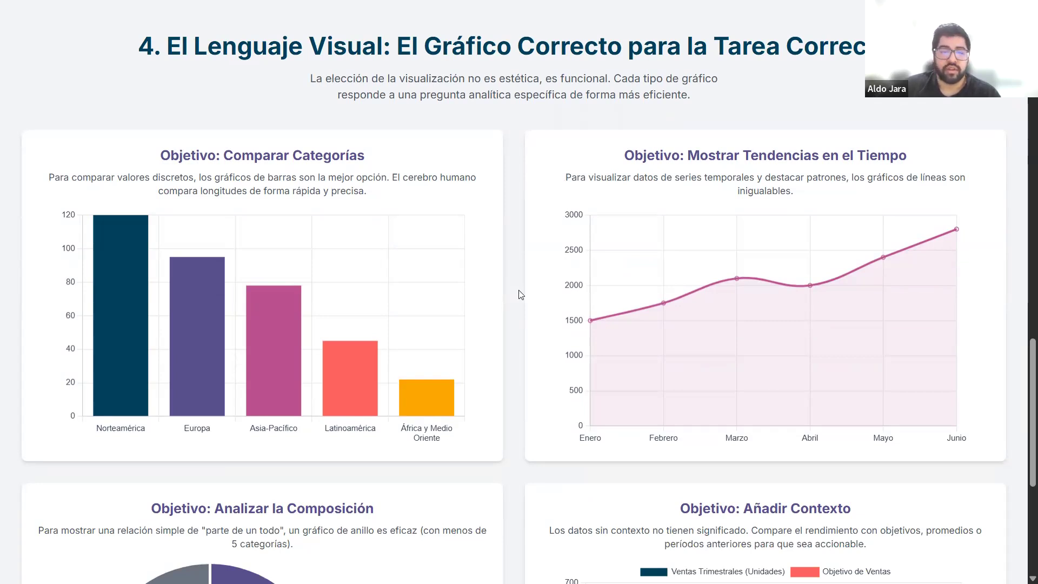
pyautogui.middleClick(520, 295)
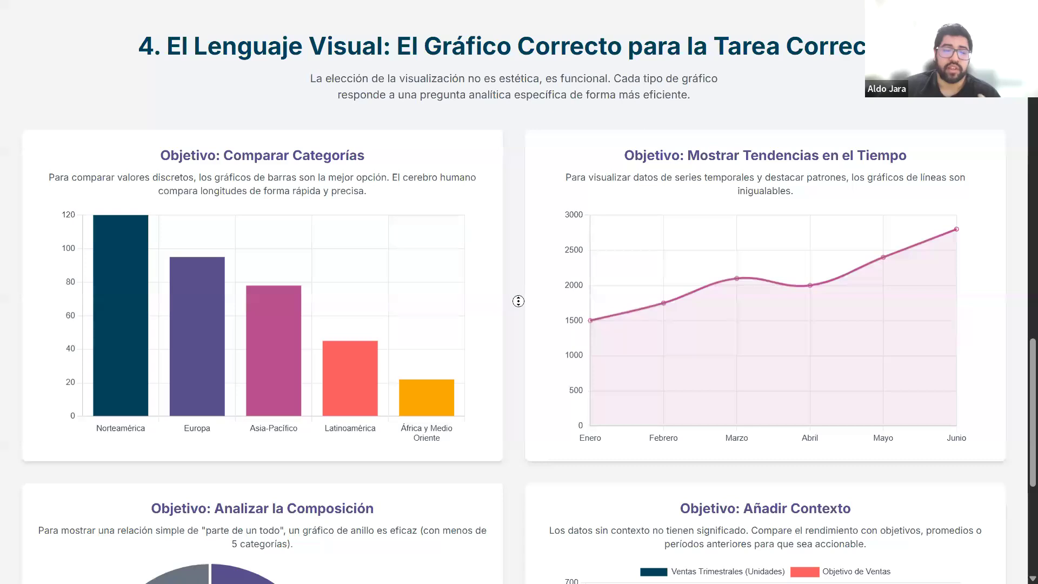
pyautogui.middleClick(514, 313)
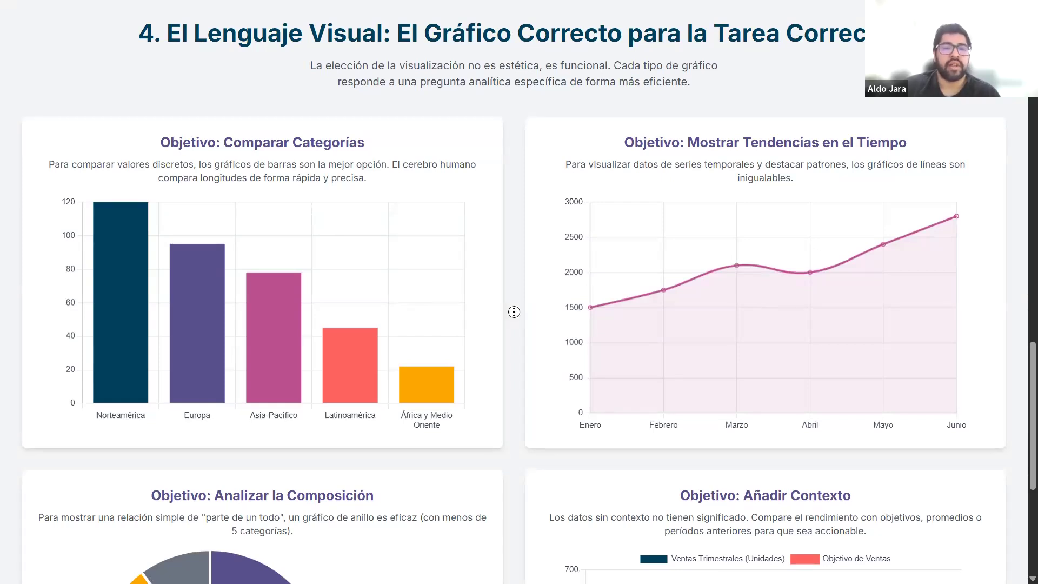
pyautogui.middleClick(518, 328)
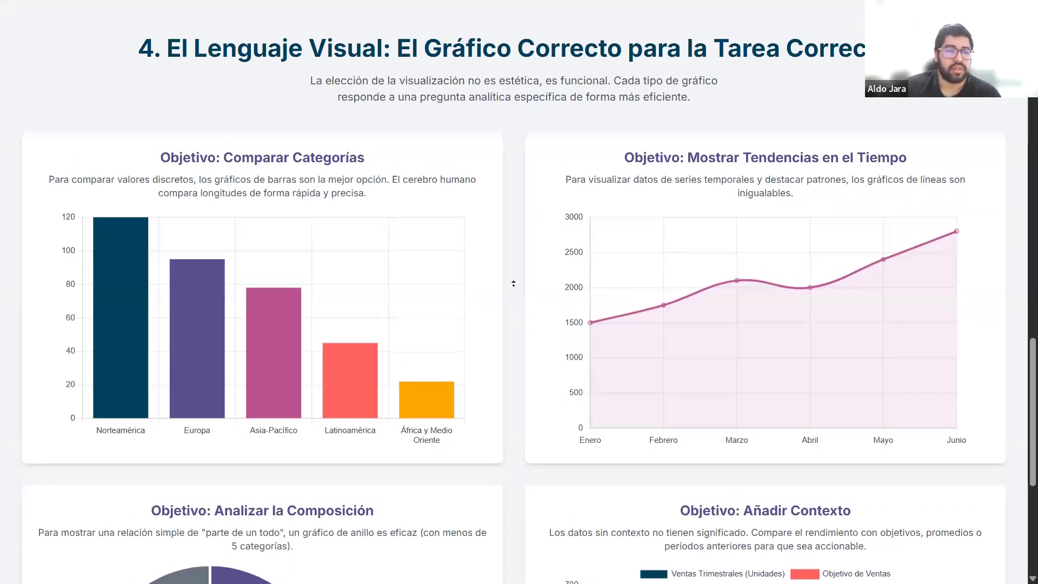
pyautogui.middleClick(515, 275)
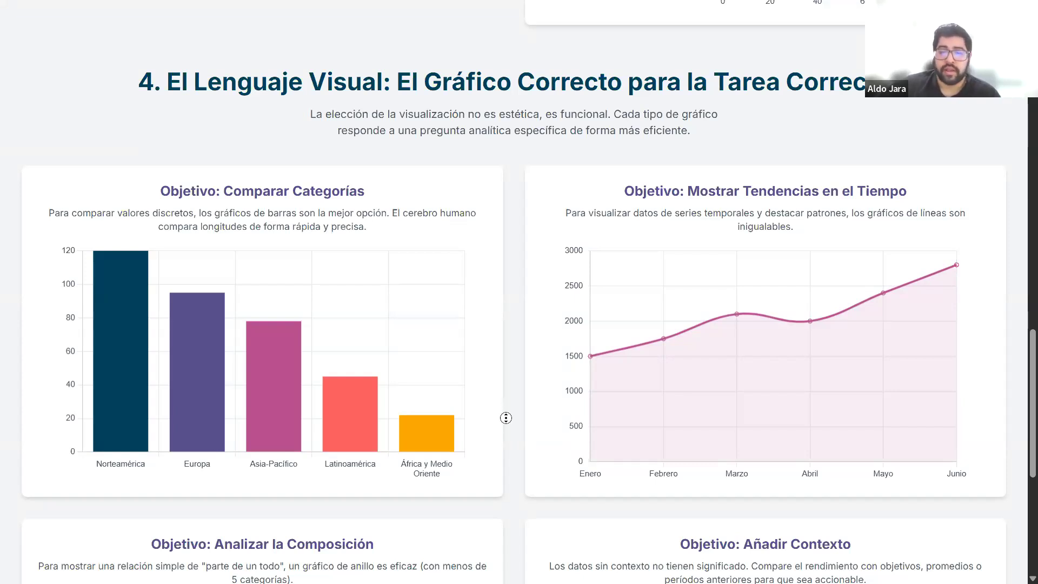
pyautogui.scroll(-1, 505, 416)
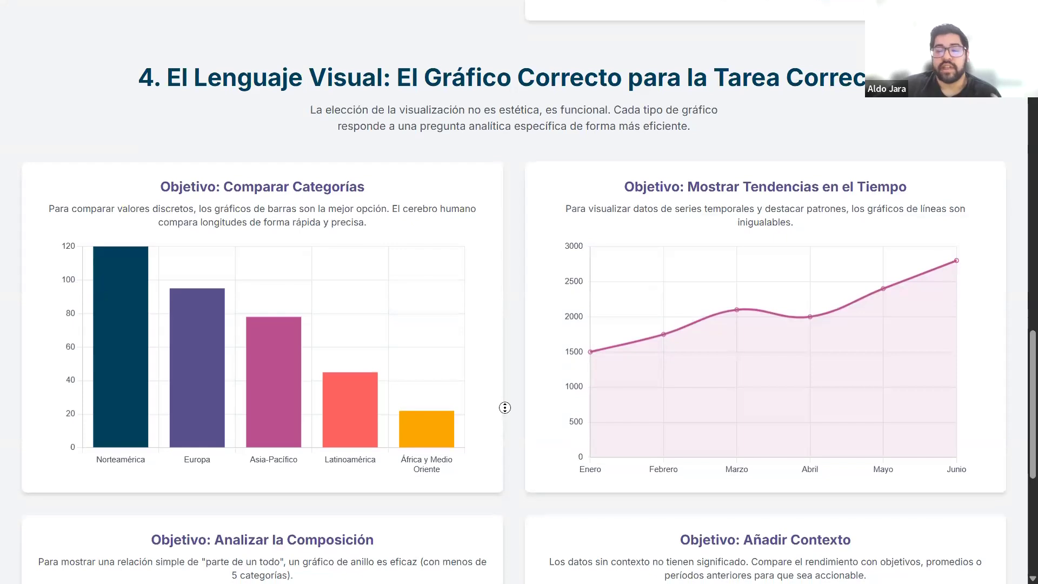
pyautogui.scroll(1, 506, 400)
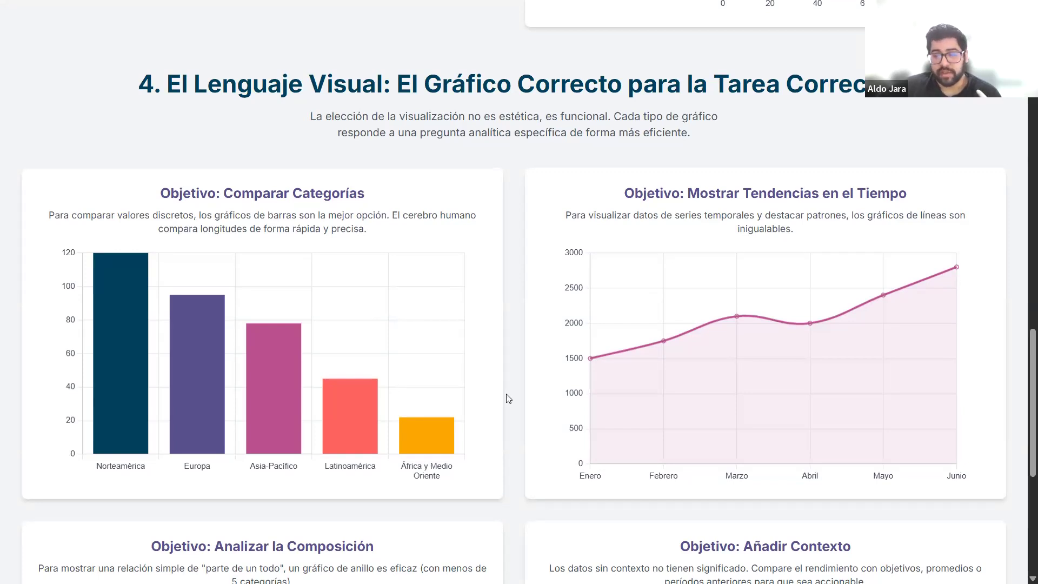
pyautogui.middleClick(513, 352)
pyautogui.middleClick(511, 369)
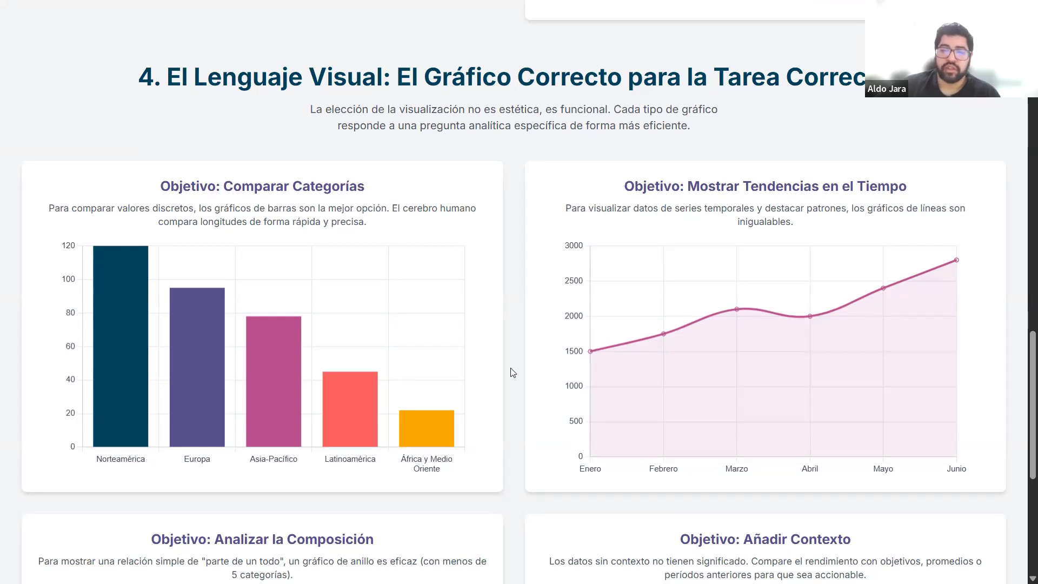
pyautogui.scroll(1, 505, 365)
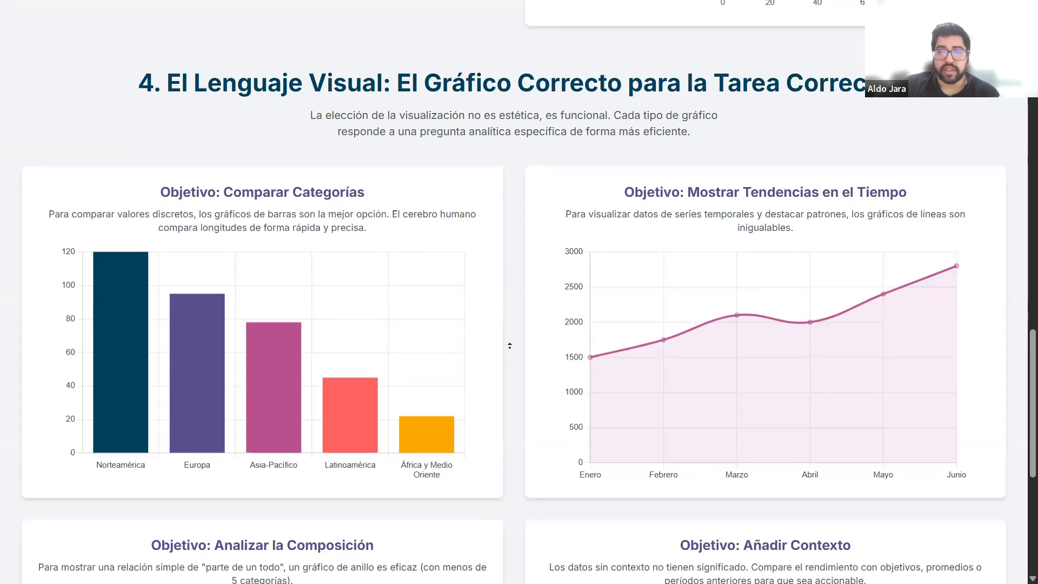
# Review the infographic's ring chart for analysing composition and its combined chart for adding context with sales targets
pyautogui.scroll(-6, 500, 352)
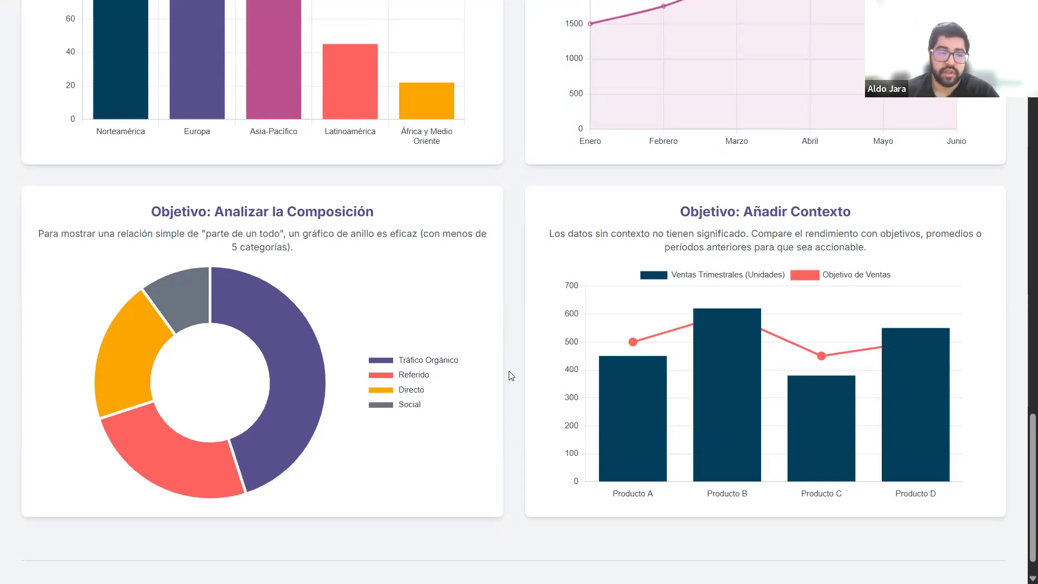
pyautogui.scroll(1, 519, 389)
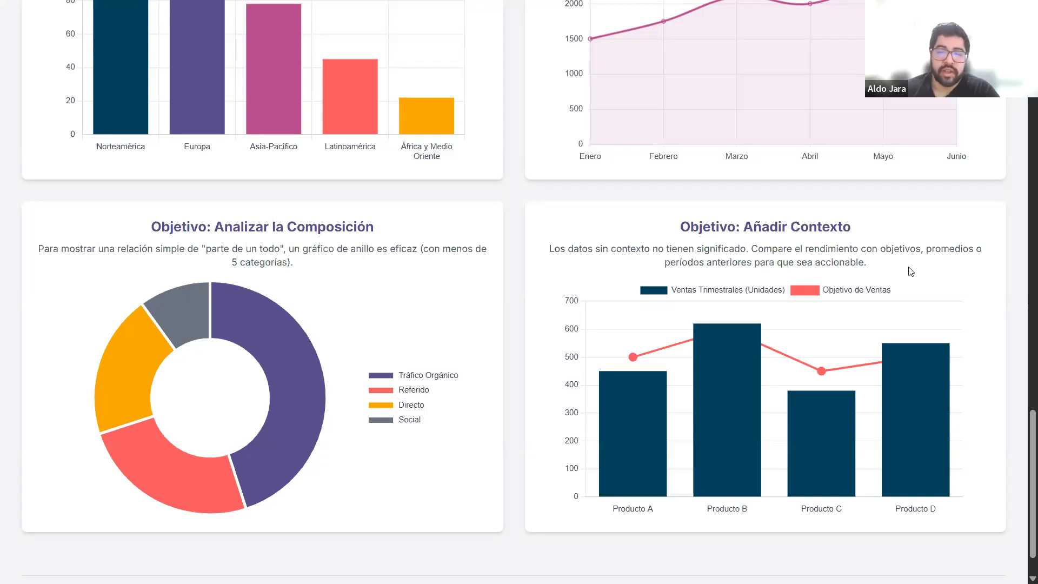
pyautogui.scroll(-1, 910, 265)
pyautogui.scroll(1, 910, 235)
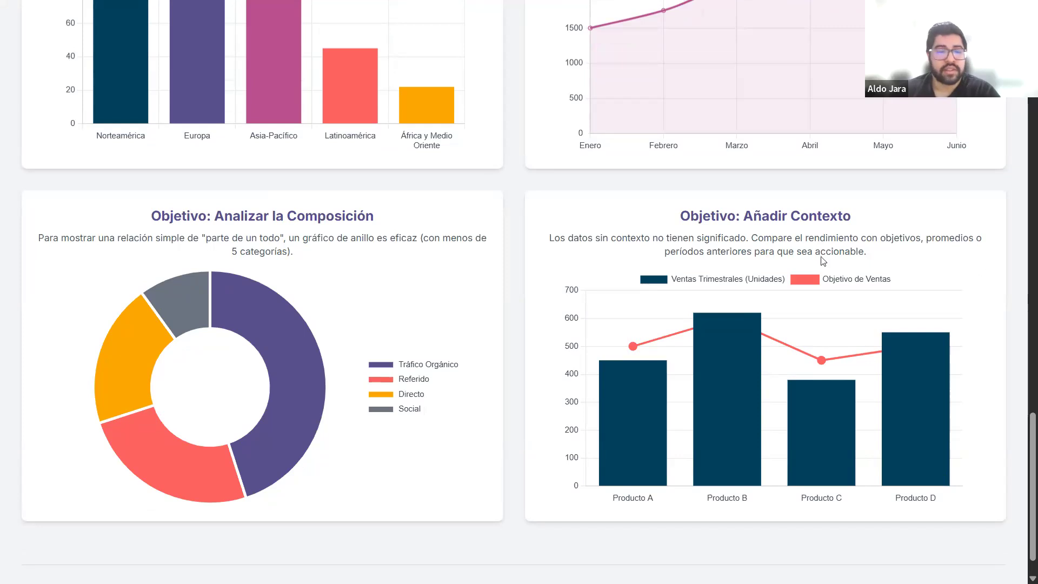
pyautogui.middleClick(515, 186)
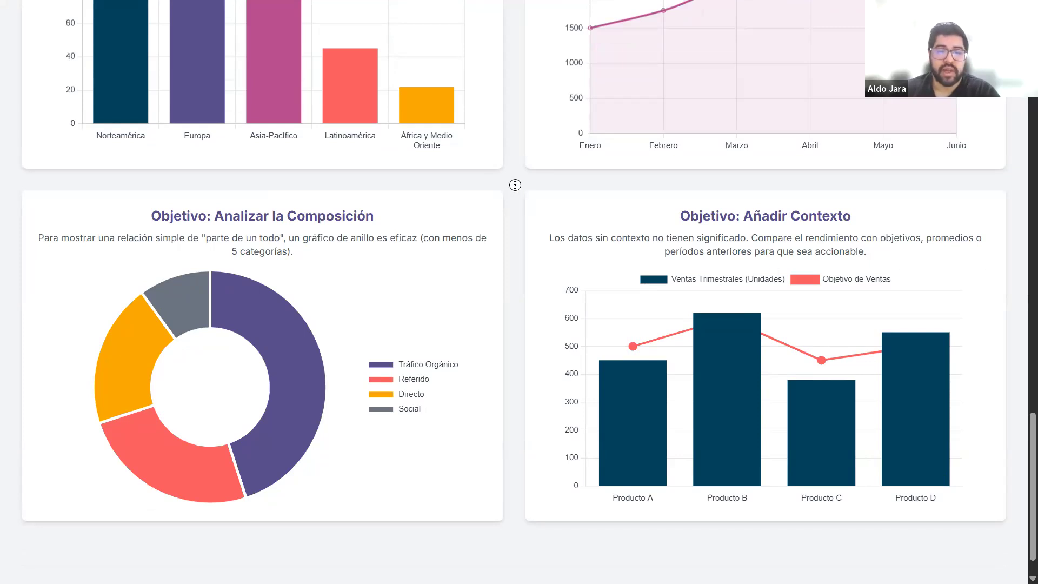
pyautogui.scroll(1, 508, 167)
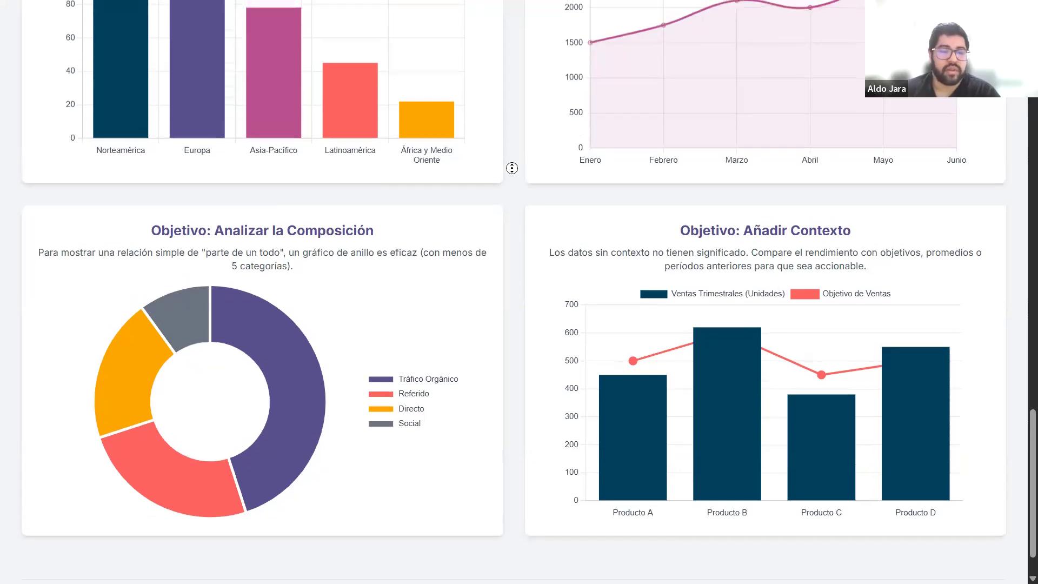
# Finish viewing the end of the infographic and leave the full-screen display so the browser's other pages are accessible
pyautogui.scroll(-2, 513, 180)
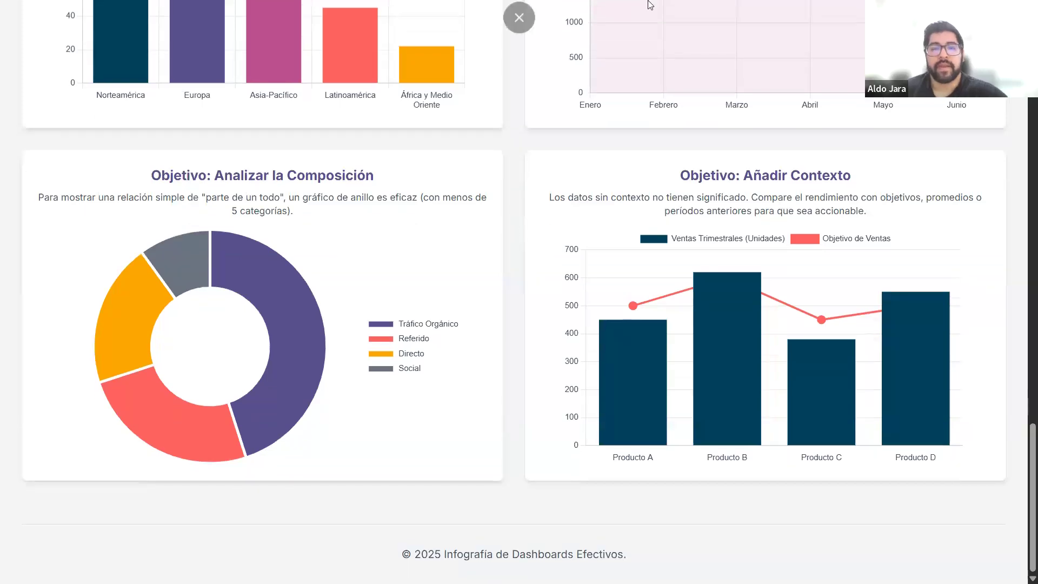
pyautogui.click(524, 49)
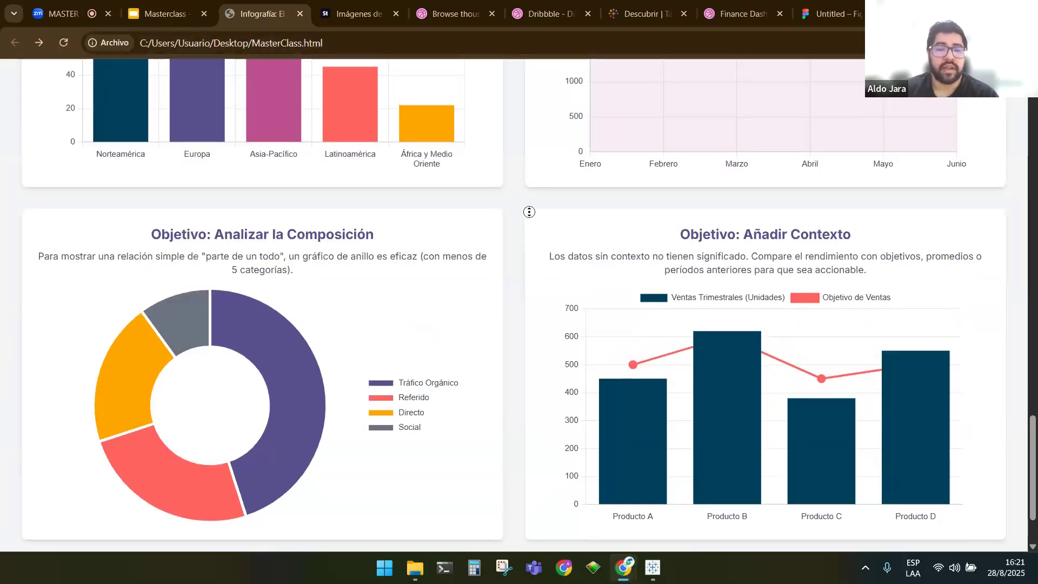
pyautogui.scroll(-1, 518, 248)
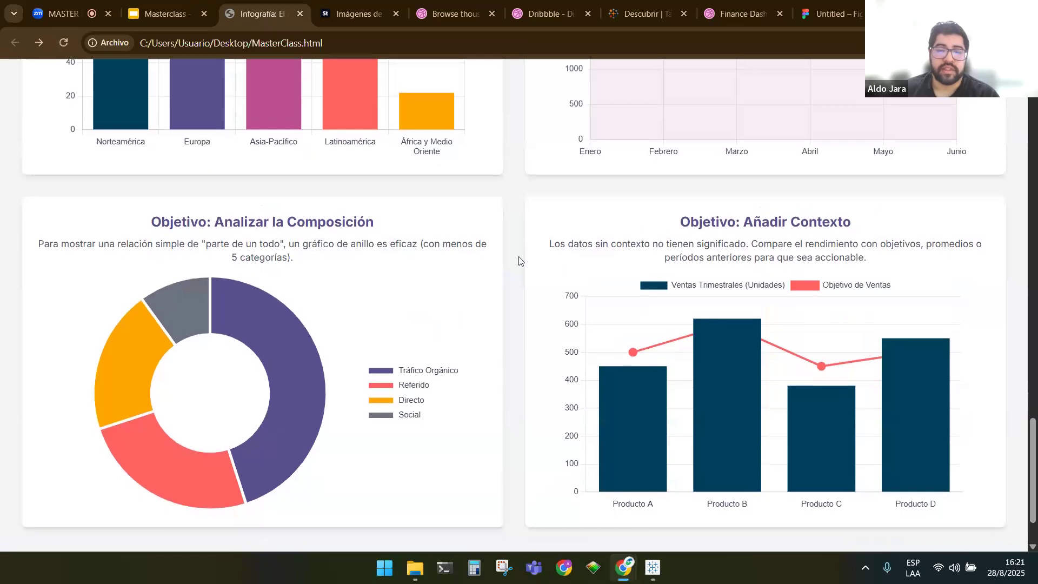
# Look over the infographic's closing charts and section "El Lenguaje Visual", then return to its title at the beginning
pyautogui.scroll(-1, 521, 274)
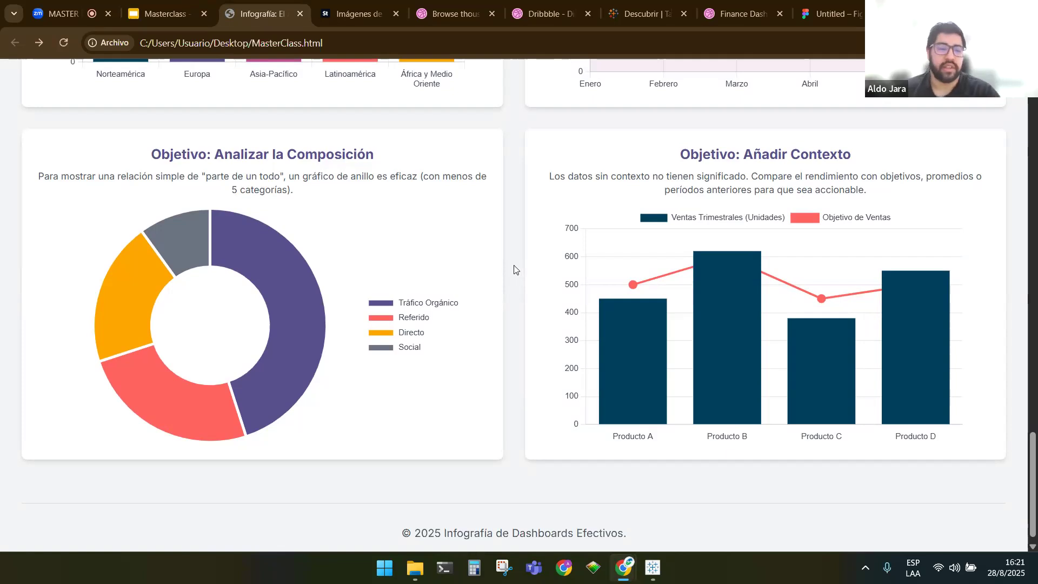
pyautogui.scroll(2, 516, 270)
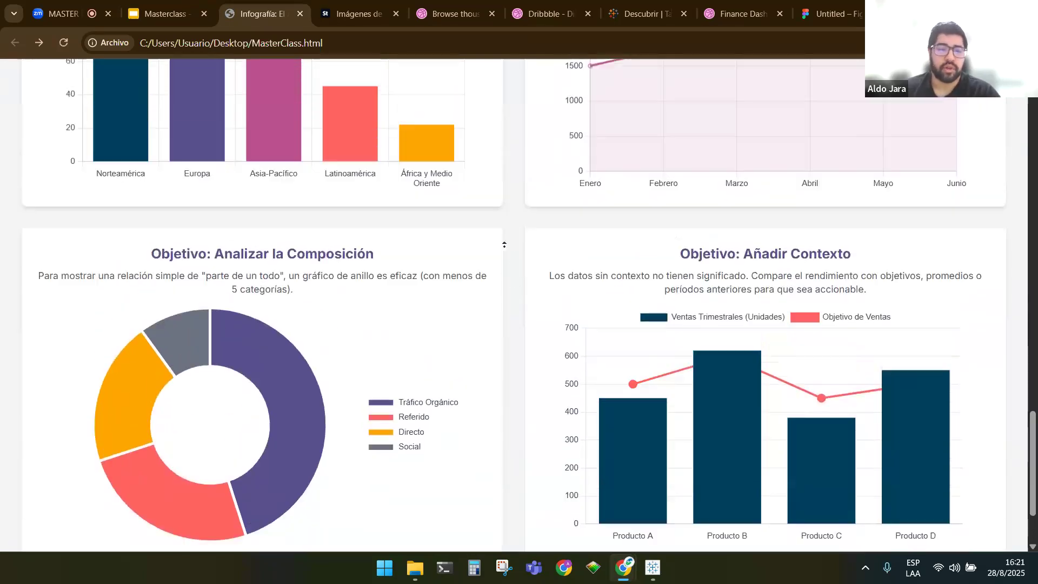
pyautogui.scroll(5, 504, 245)
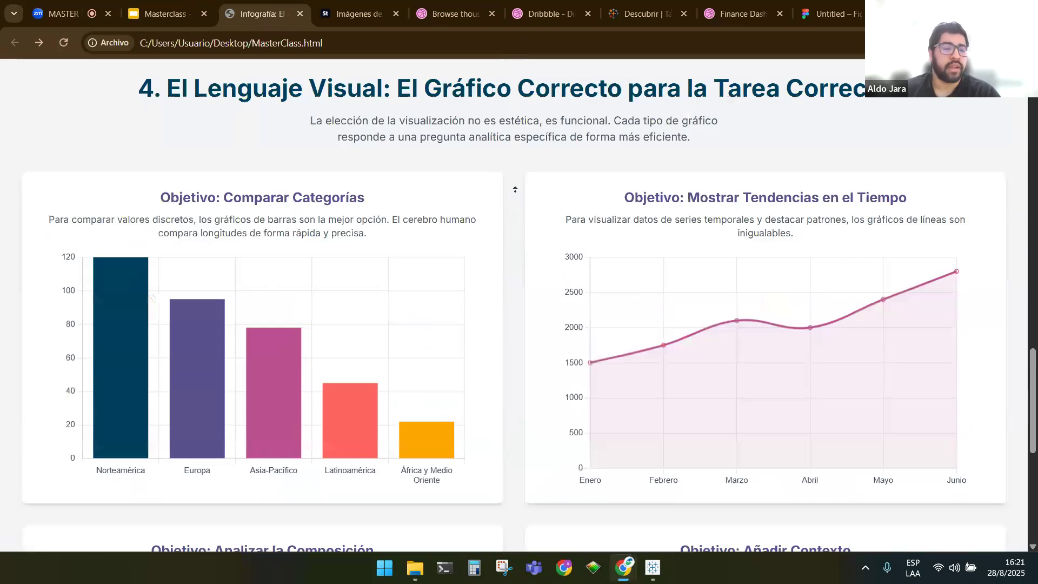
pyautogui.scroll(20, 515, 189)
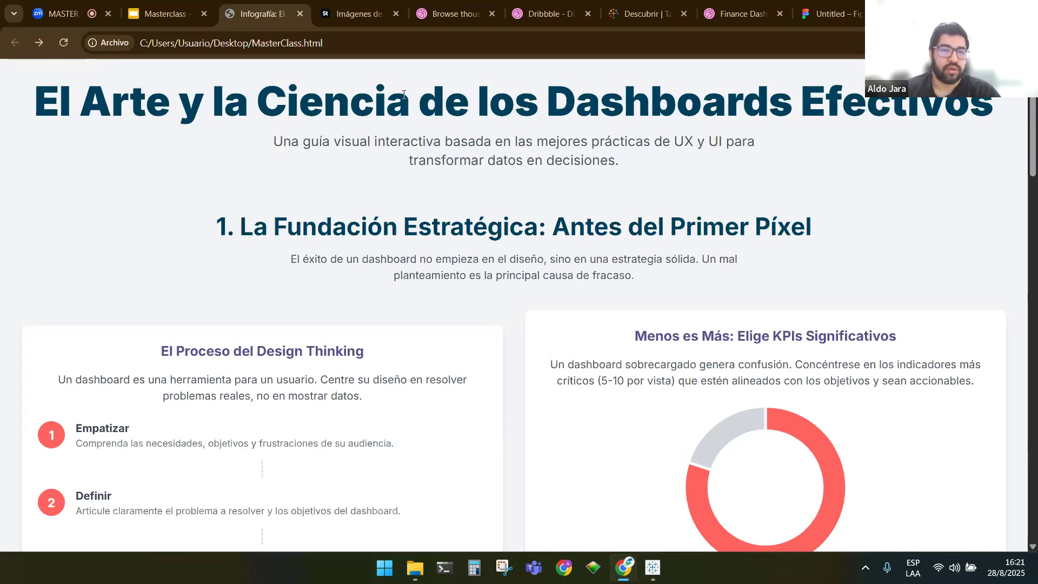
# Switch to the Adobe Stock results for "DASHBOARD" and browse the dashboard images for layout and colour inspiration
pyautogui.click(356, 13)
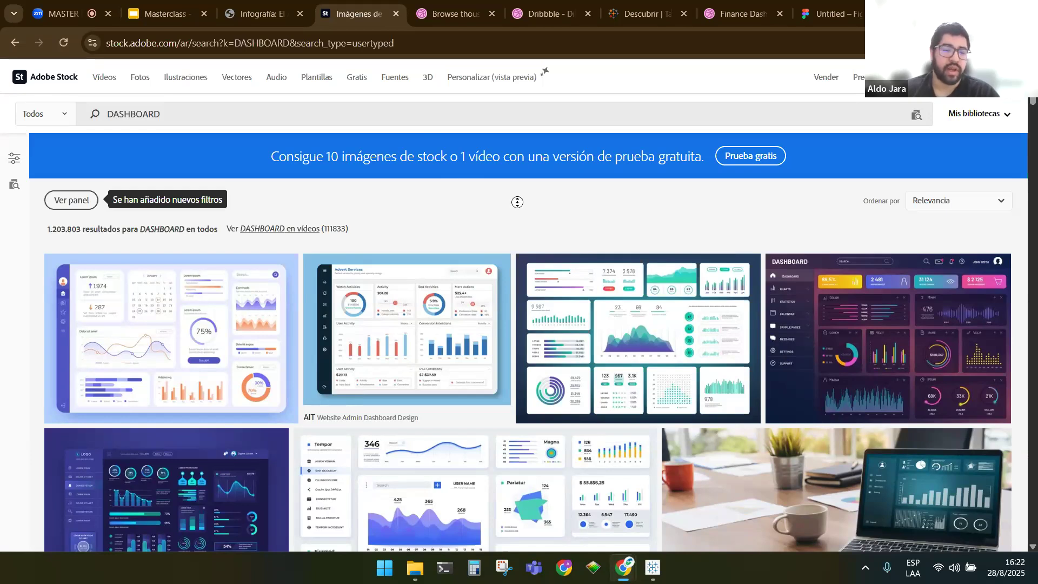
pyautogui.scroll(-1, 521, 219)
pyautogui.scroll(1, 521, 221)
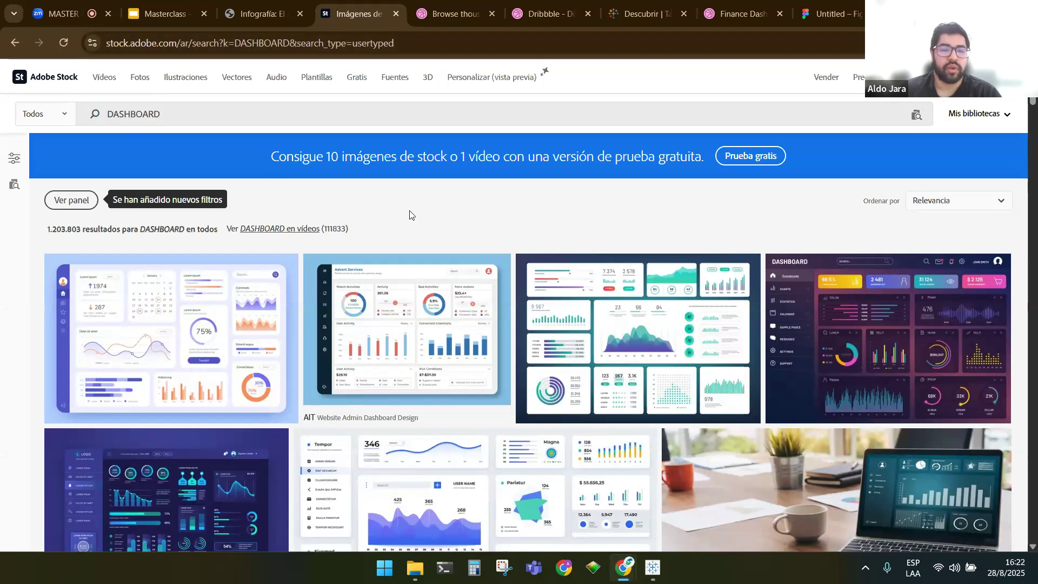
pyautogui.scroll(-3, 703, 335)
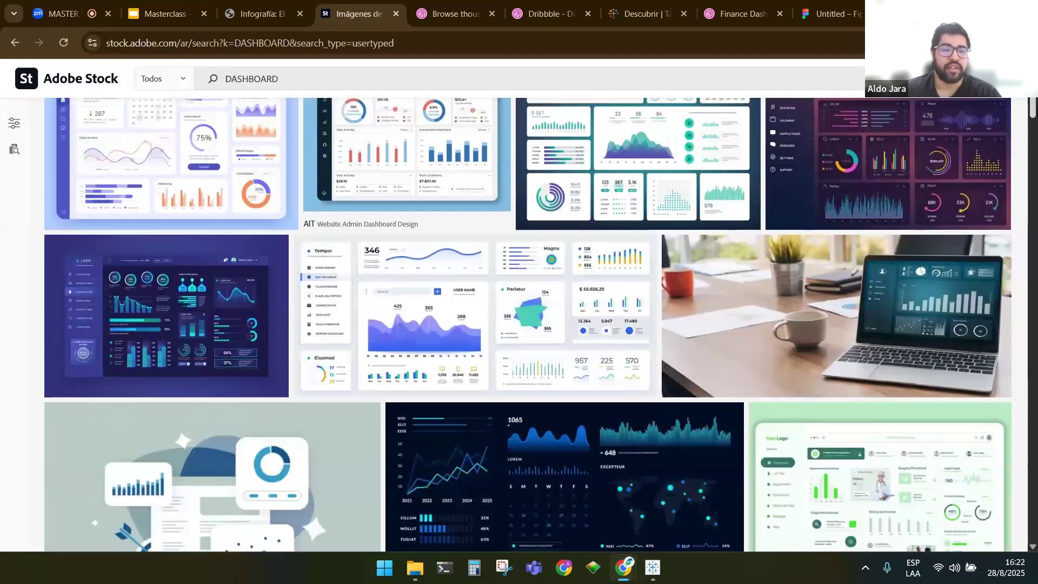
pyautogui.scroll(-3, 528, 325)
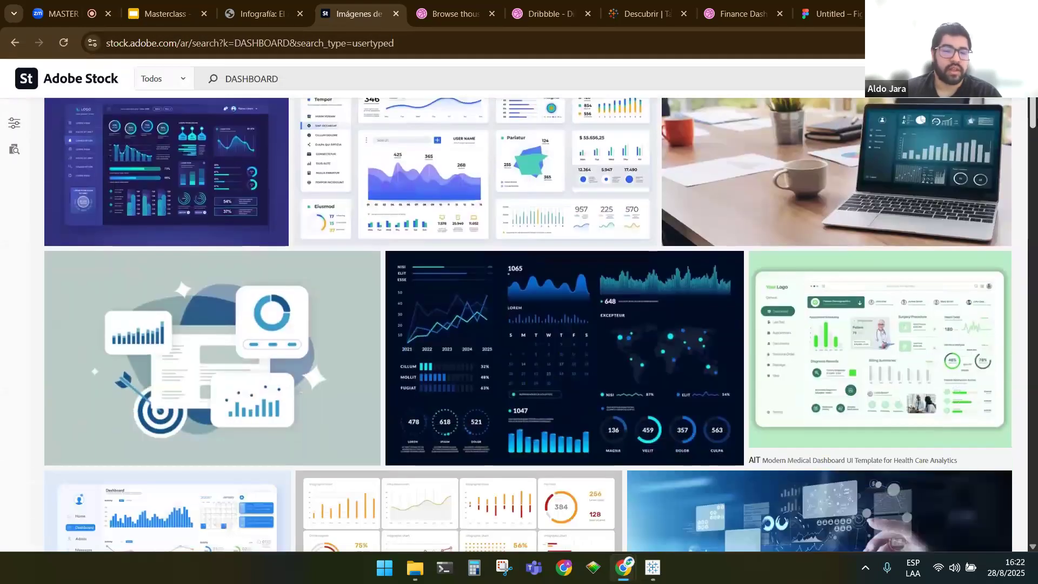
pyautogui.scroll(-6, 527, 324)
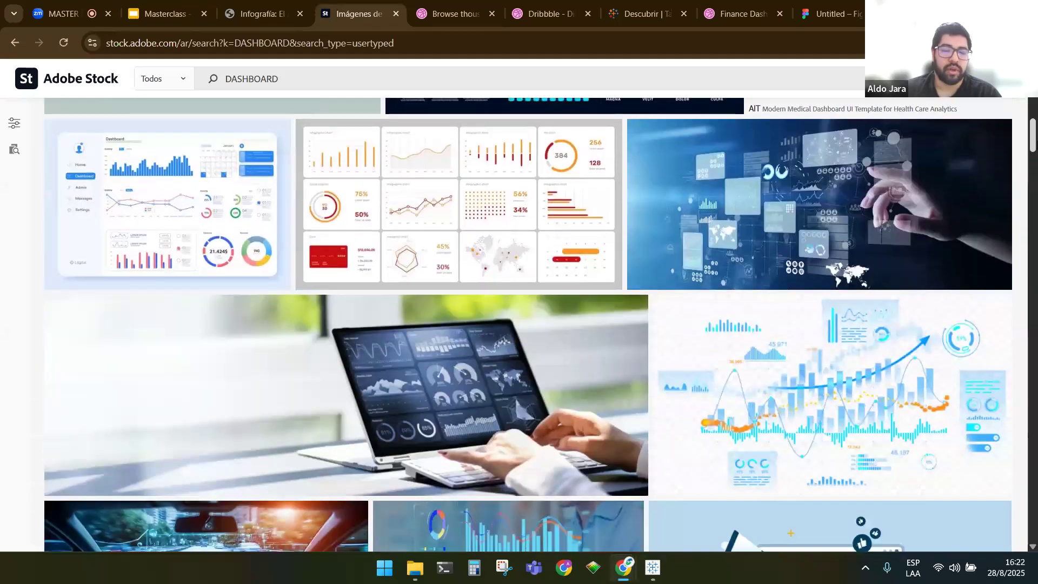
pyautogui.scroll(-10, 527, 324)
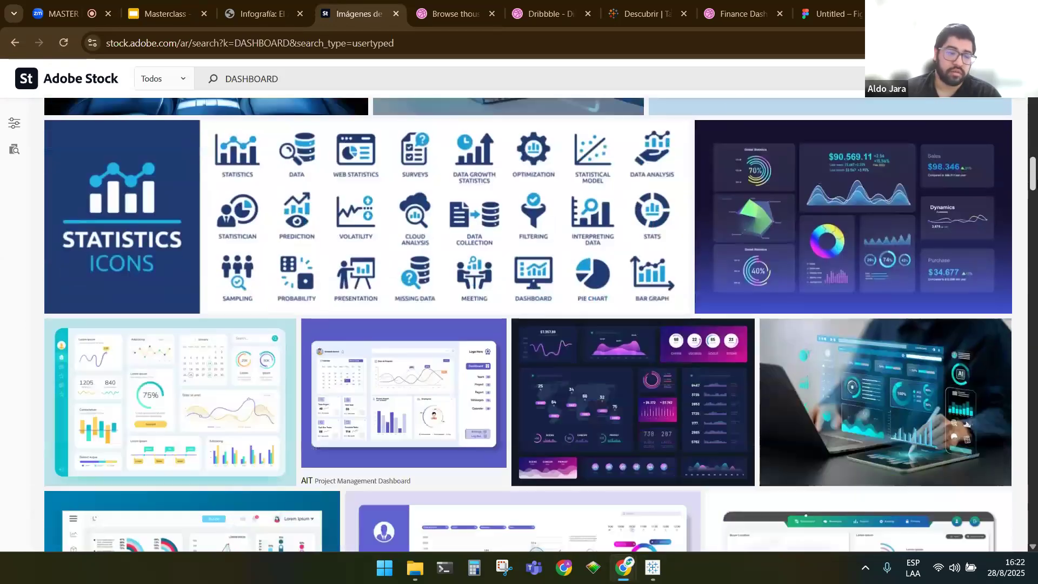
pyautogui.scroll(-2, 528, 324)
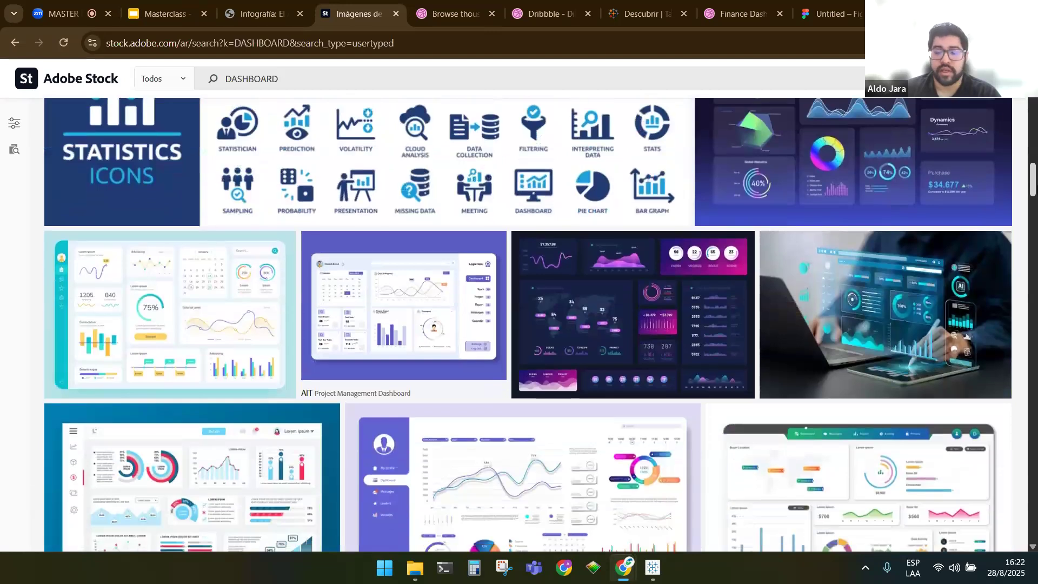
pyautogui.scroll(-4, 883, 124)
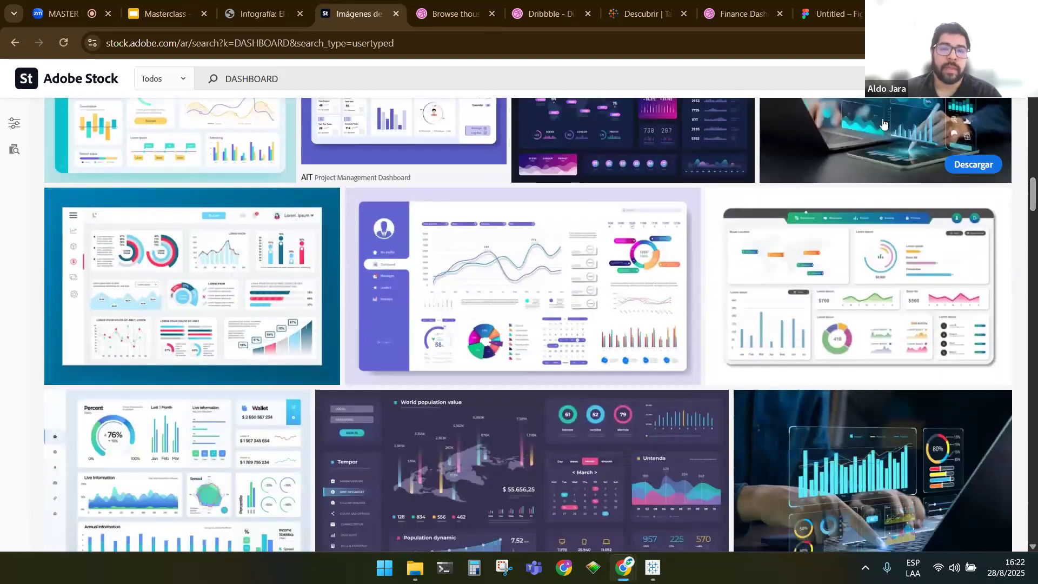
# Switch to the Dribbble search for "DASHBOARD" and browse the popular dashboard designs for inspiration
pyautogui.click(457, 13)
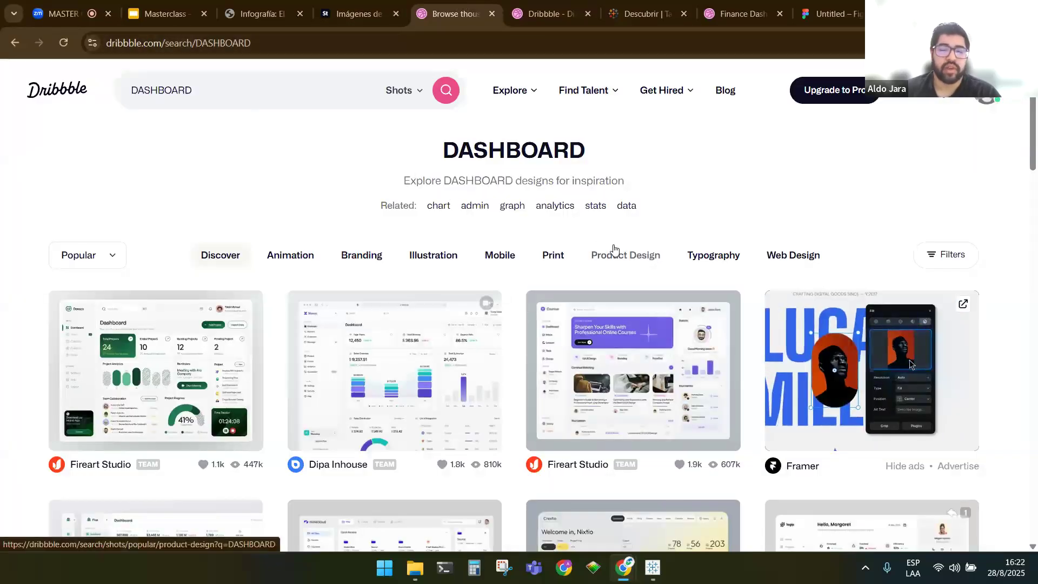
pyautogui.scroll(-1, 1035, 160)
pyautogui.scroll(-1, 1035, 161)
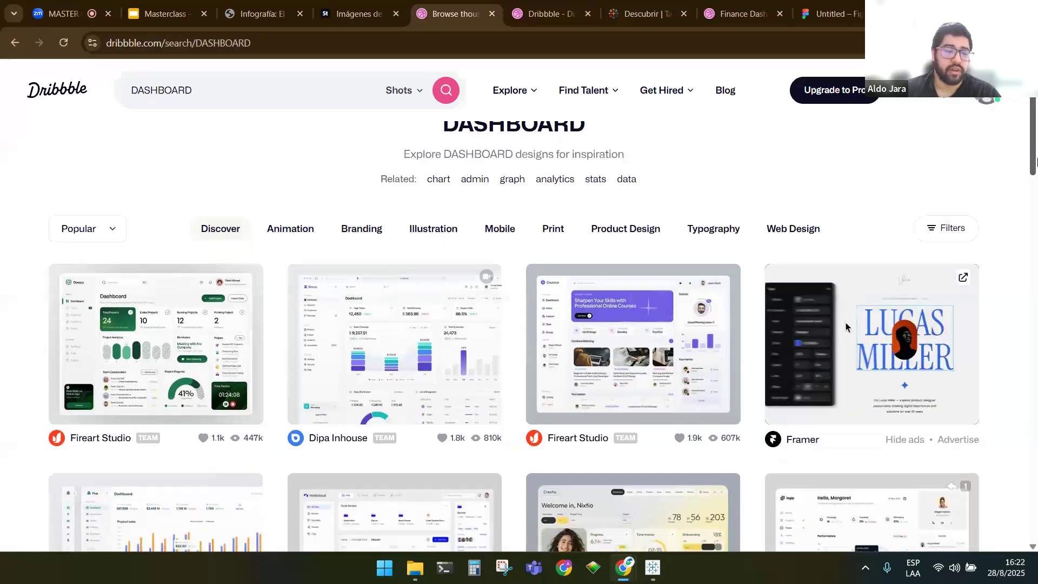
pyautogui.scroll(-3, 1036, 160)
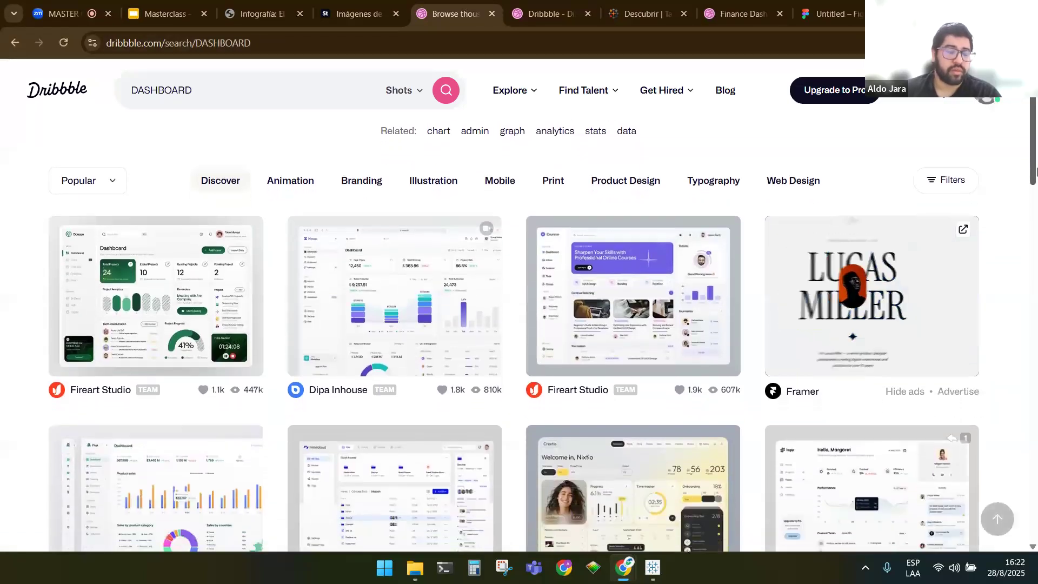
pyautogui.moveTo(1036, 173); pyautogui.dragTo(1036, 176)
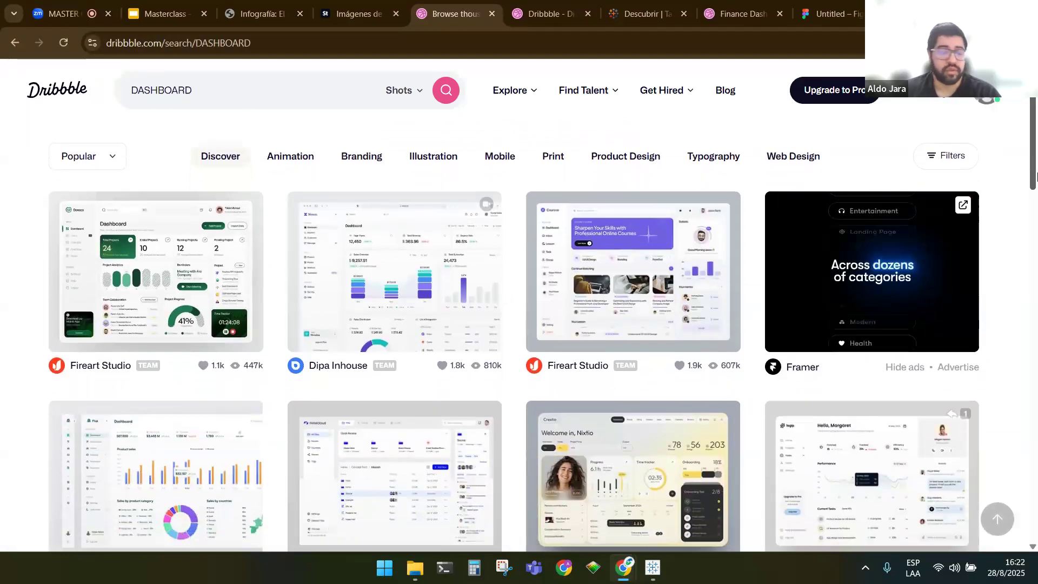
pyautogui.moveTo(1036, 175); pyautogui.dragTo(1035, 273)
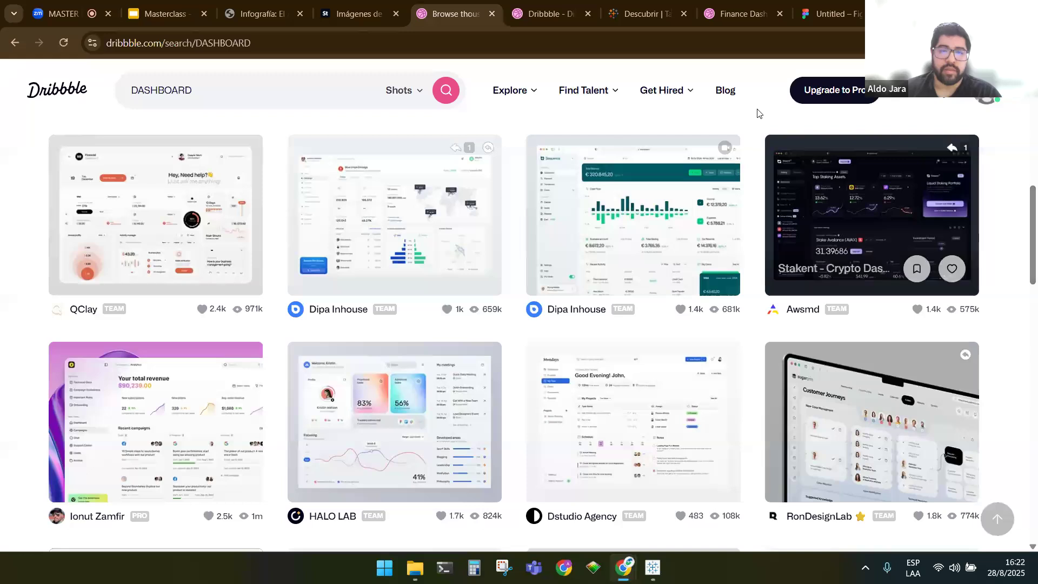
# Open the Tableau Public Discover page and look through the visualization of the day and the trending visualizations
pyautogui.click(612, 16)
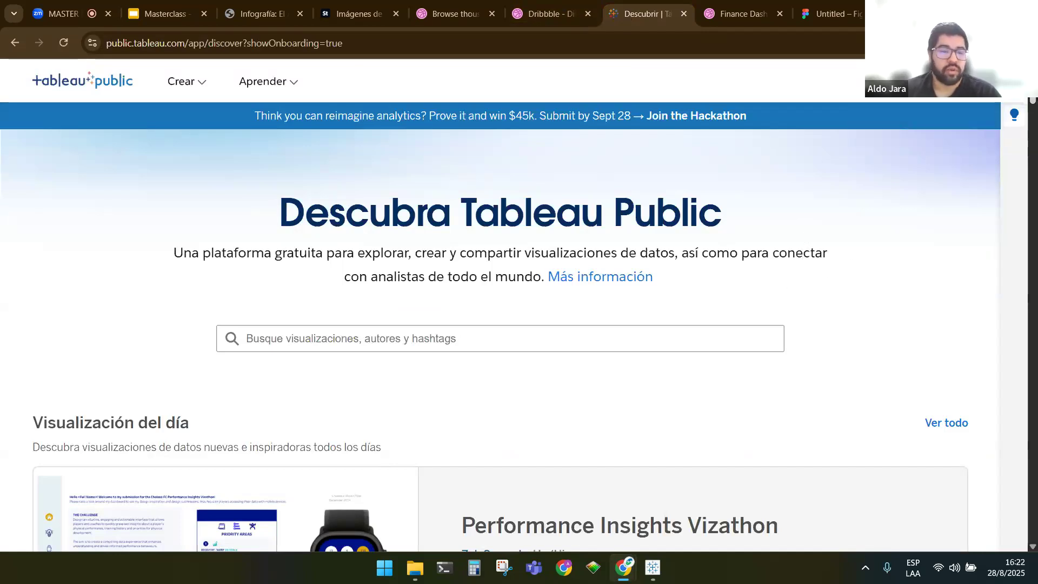
pyautogui.scroll(-4, 500, 324)
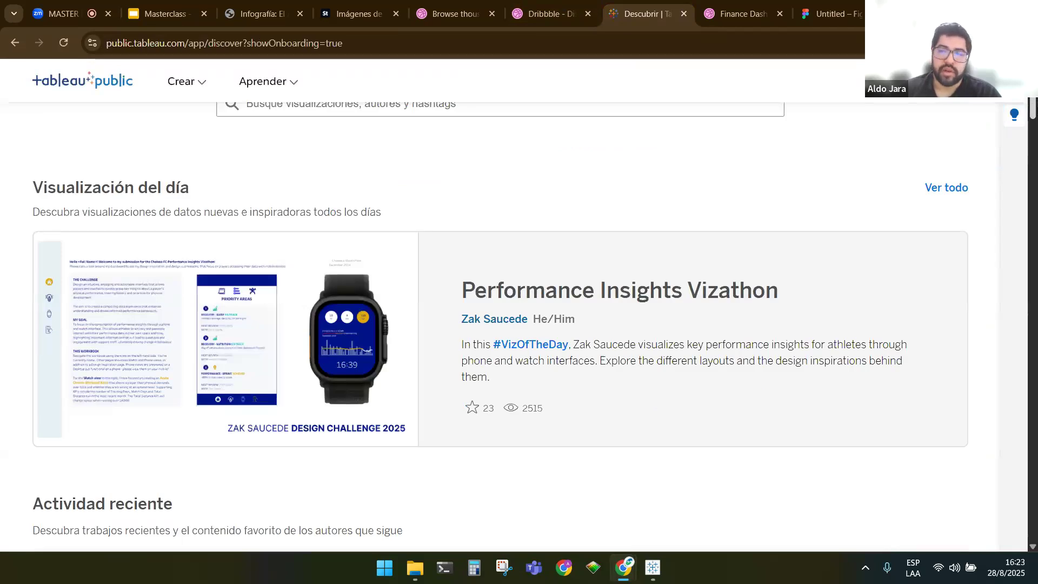
pyautogui.scroll(-1, 500, 324)
pyautogui.scroll(-10, 499, 324)
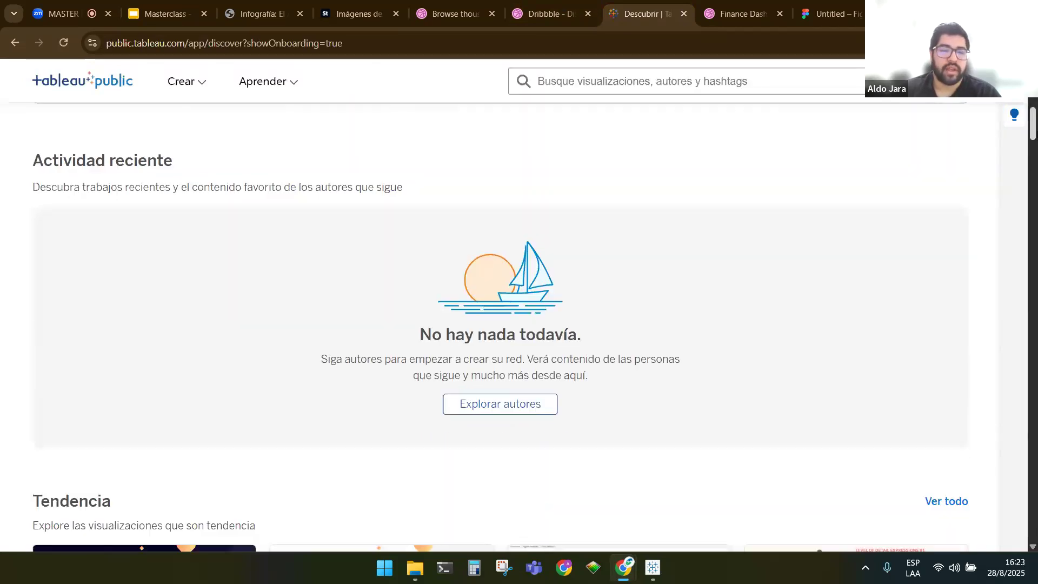
pyautogui.scroll(-1, 944, 191)
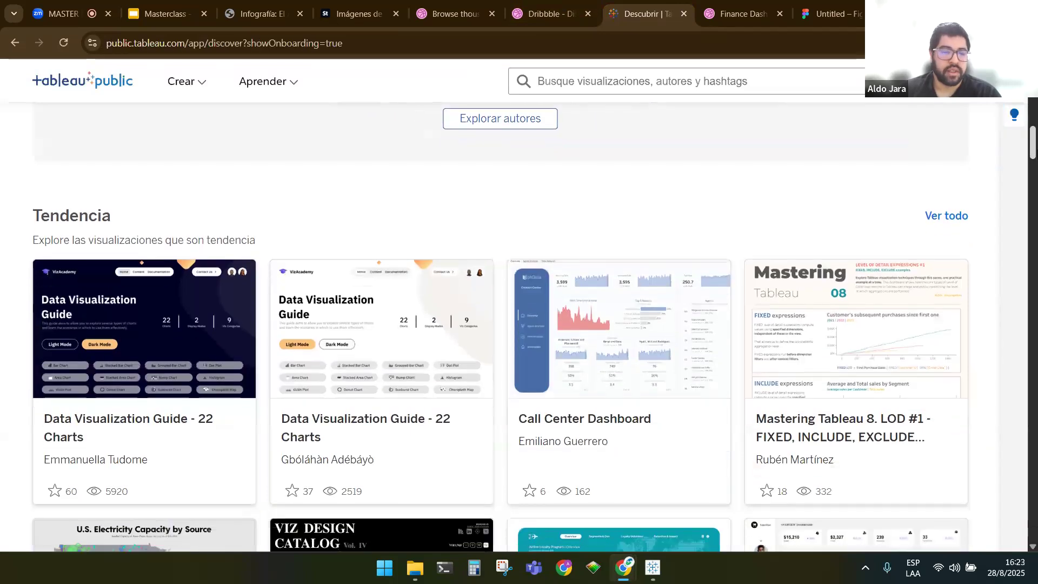
pyautogui.scroll(-2, 944, 190)
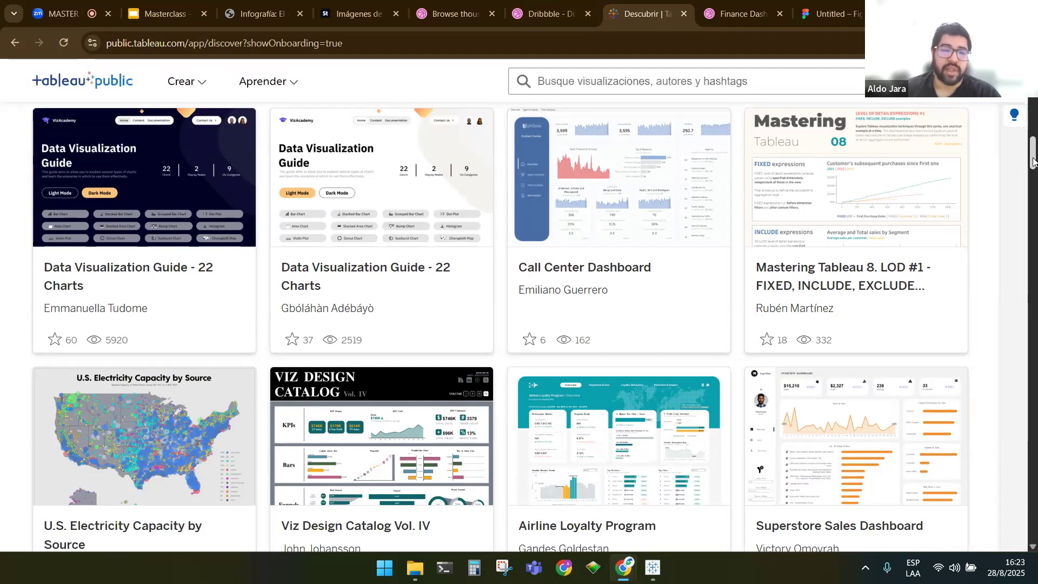
pyautogui.scroll(-8, 1033, 161)
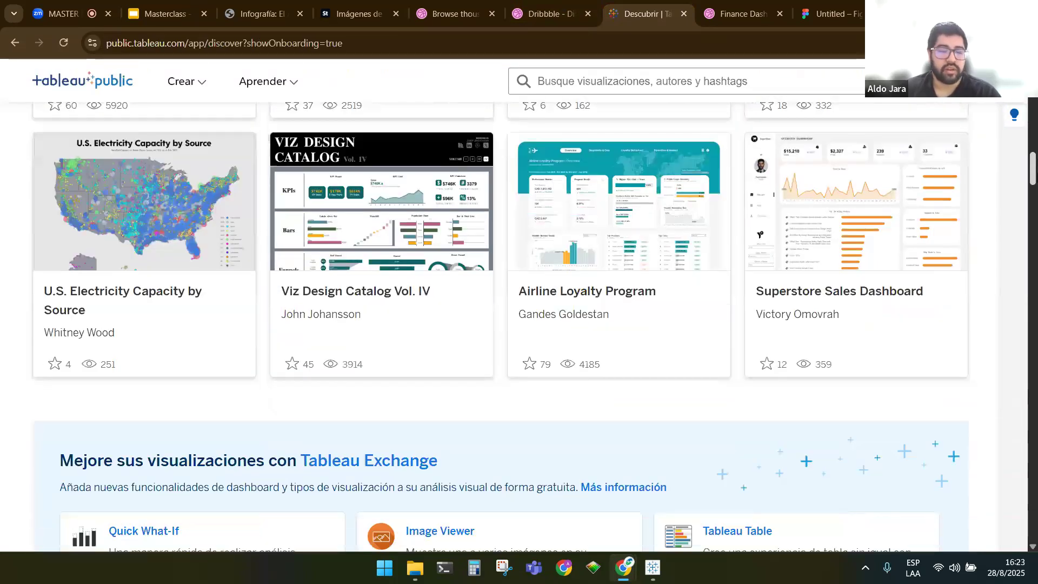
# Browse Tableau Public's sections from the featured author and most-favorited visualizations through "Aprendizaje sobre Tableau" to "Deportes y acondicionamiento físico"
pyautogui.scroll(-6, 519, 304)
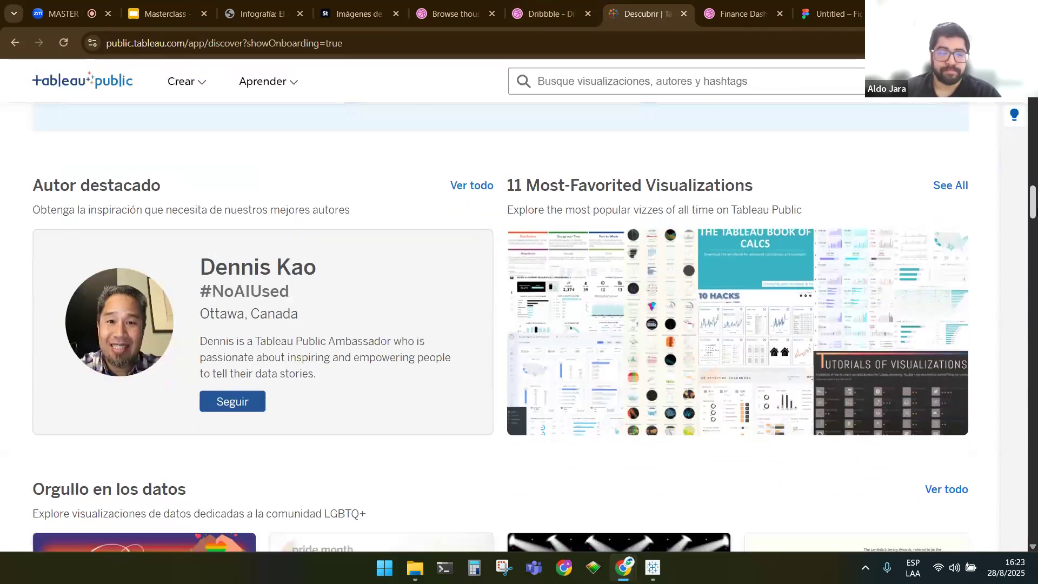
pyautogui.scroll(-7, 518, 324)
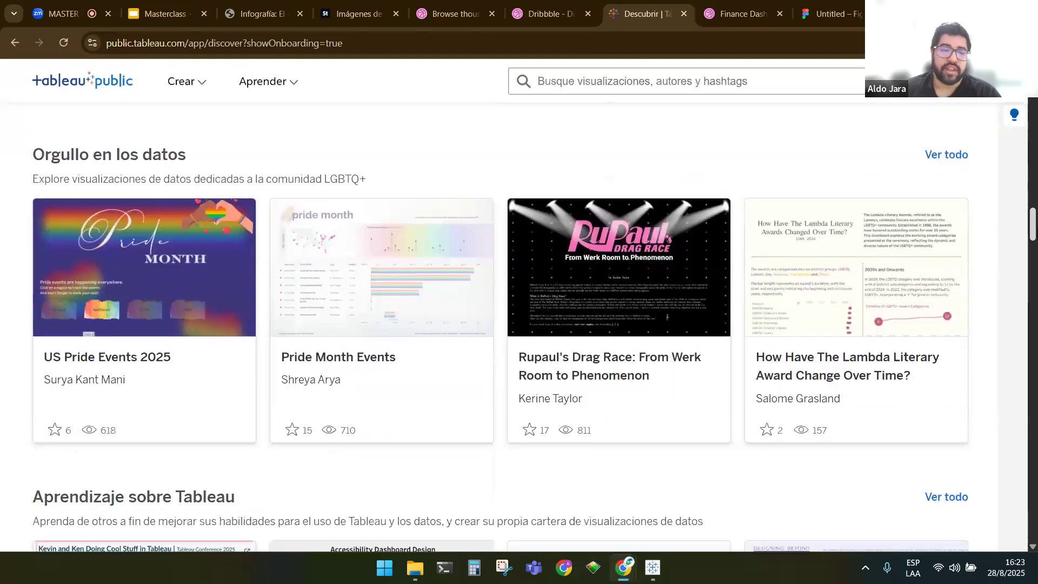
pyautogui.scroll(-3, 518, 324)
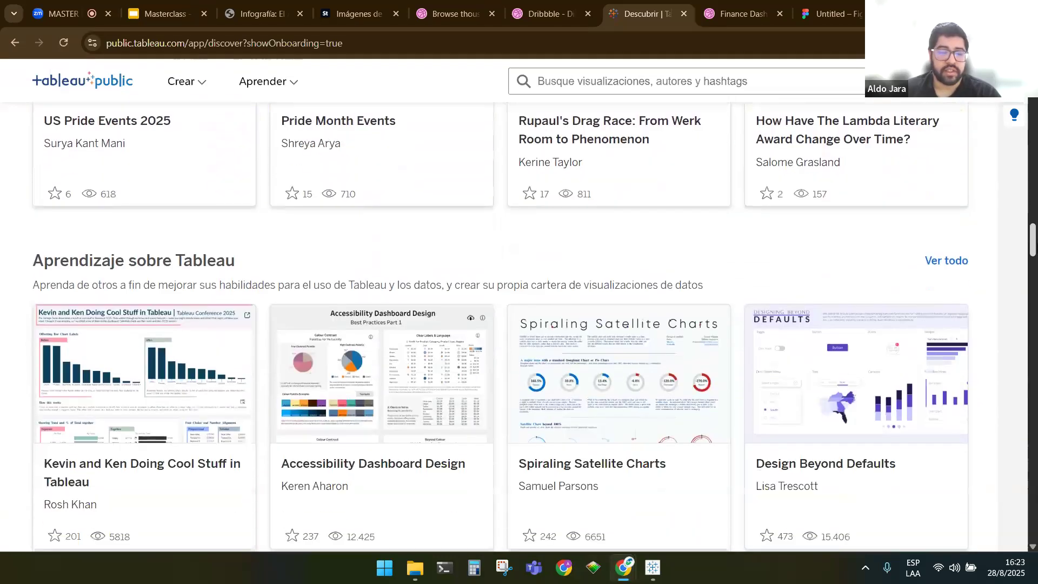
pyautogui.scroll(-2, 518, 324)
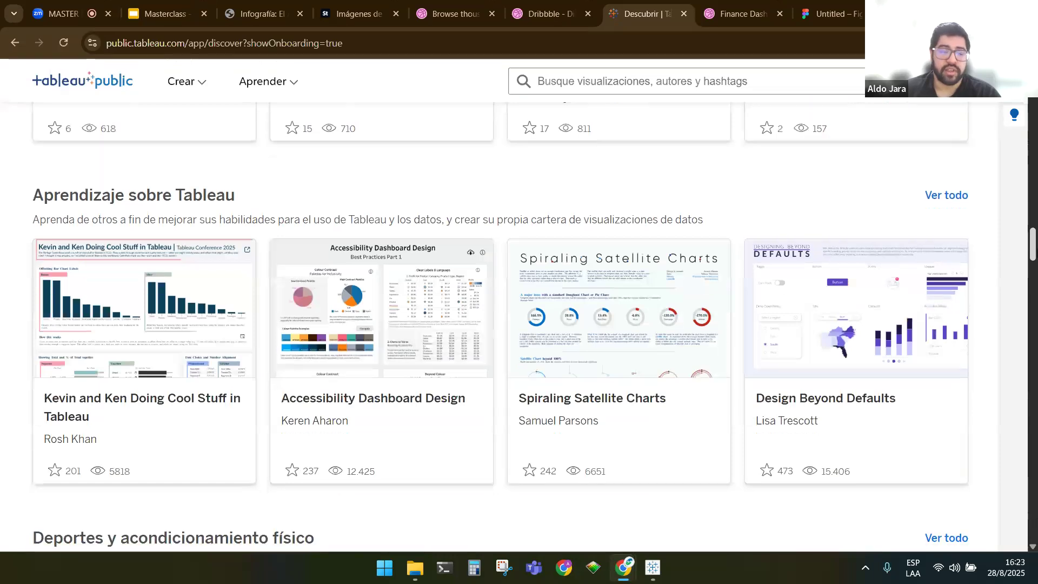
pyautogui.scroll(-1, 519, 324)
pyautogui.scroll(-2, 519, 324)
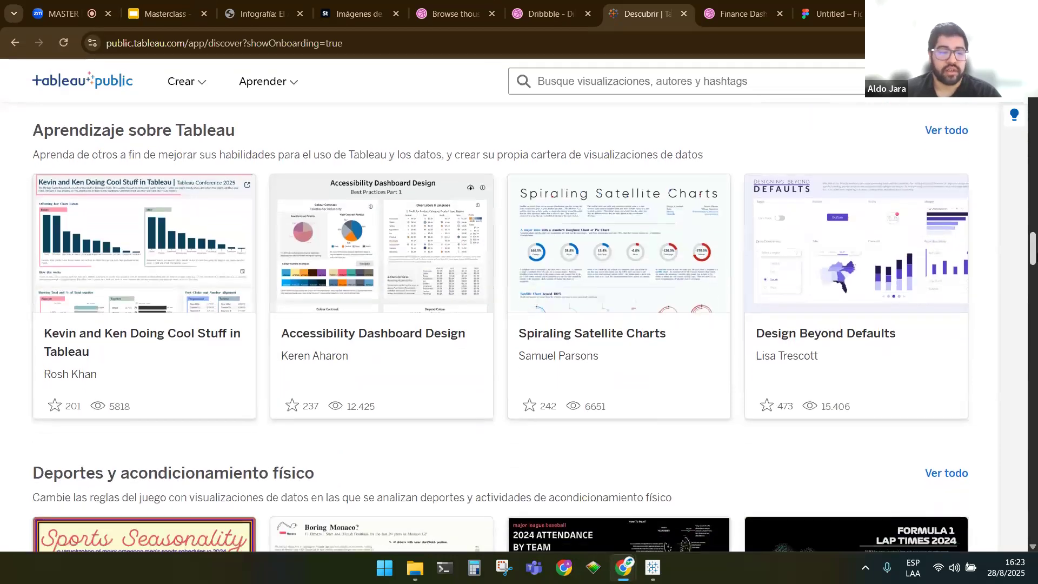
pyautogui.scroll(-2, 519, 324)
pyautogui.scroll(-3, 519, 324)
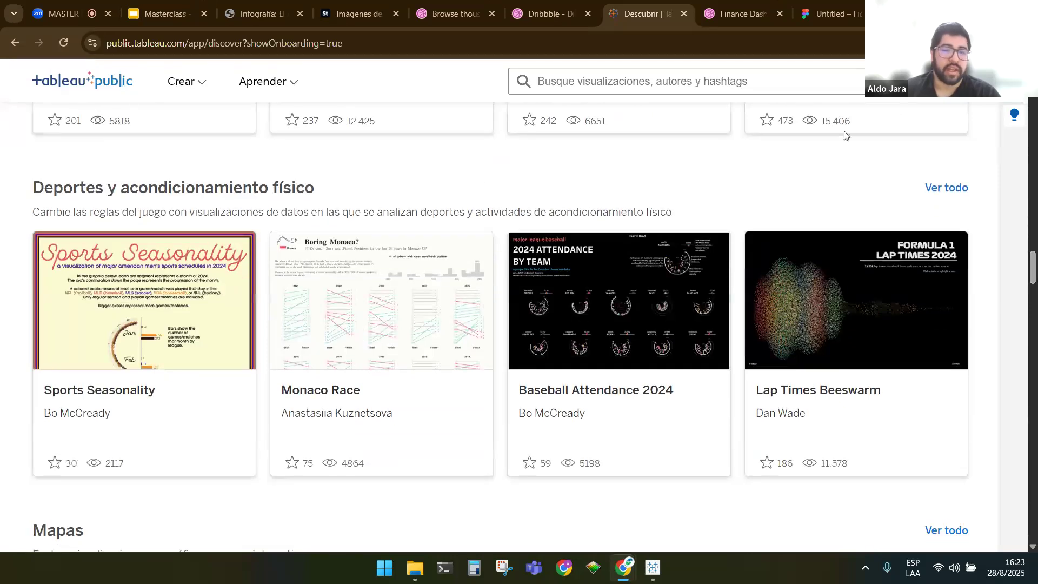
# Switch to the "Finance Dashboard Design" shot on Dribbble and leave its enlarged image to show the full page
pyautogui.click(770, 11)
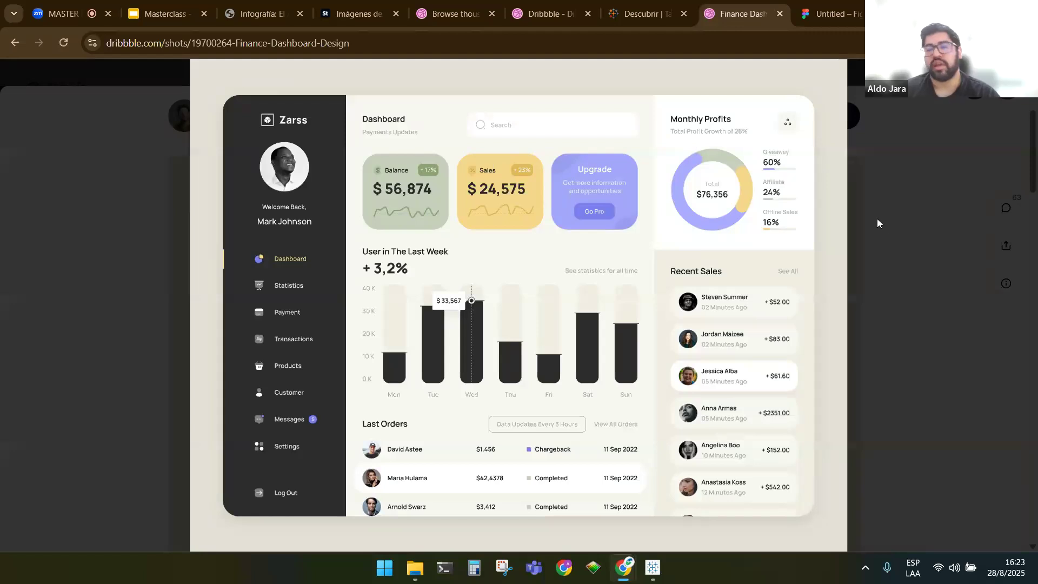
pyautogui.click(897, 261)
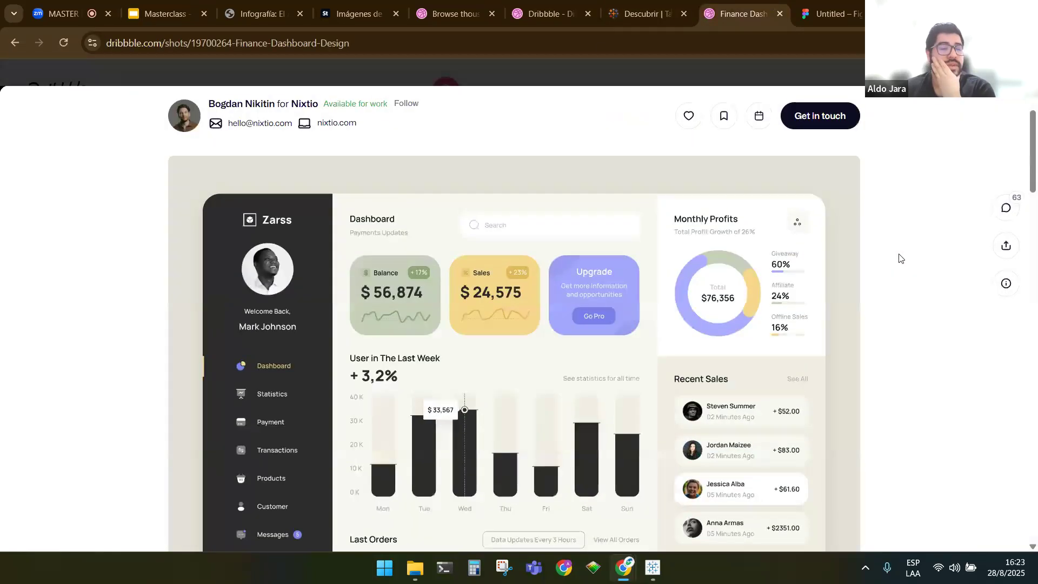
pyautogui.scroll(1, 900, 259)
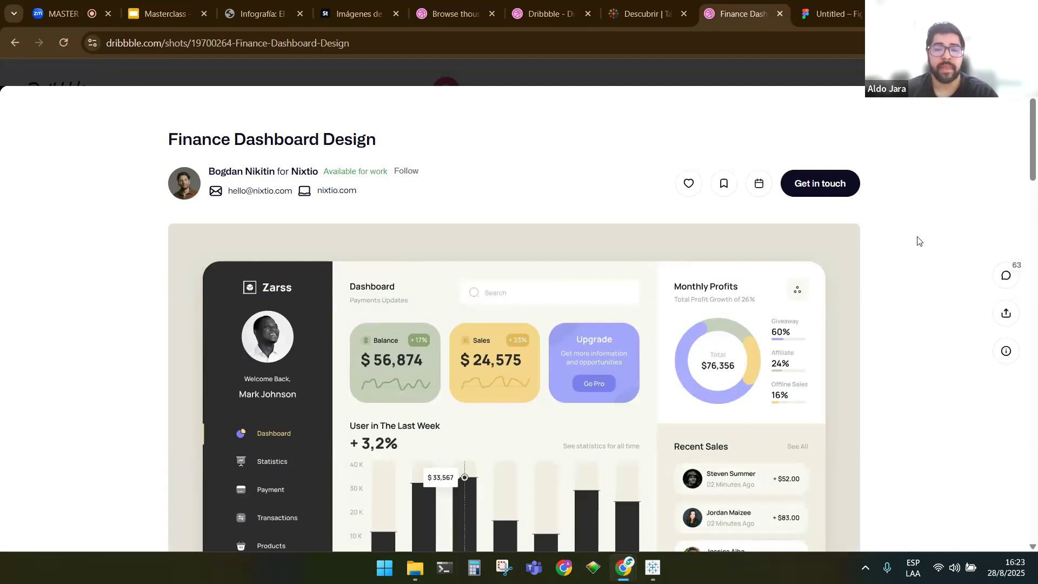
# Examine the finance dashboard's layout, including its side navigation, summary cards, weekly bar chart, Monthly Profits ring, Last Orders and Recent Sales
pyautogui.scroll(-1, 1034, 162)
pyautogui.scroll(-1, 1034, 162)
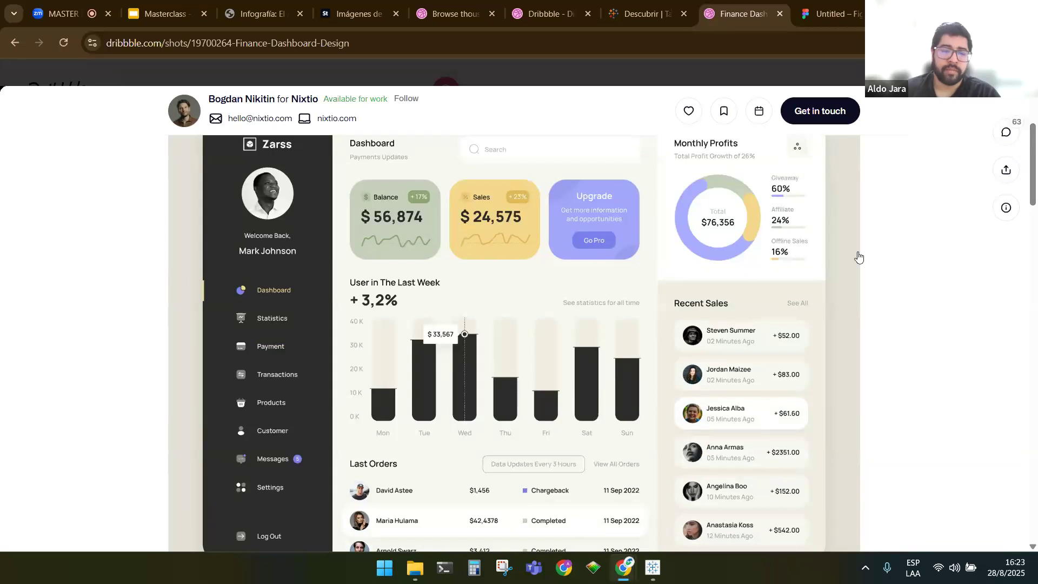
pyautogui.scroll(1, 849, 265)
pyautogui.moveTo(1034, 163); pyautogui.dragTo(1036, 168)
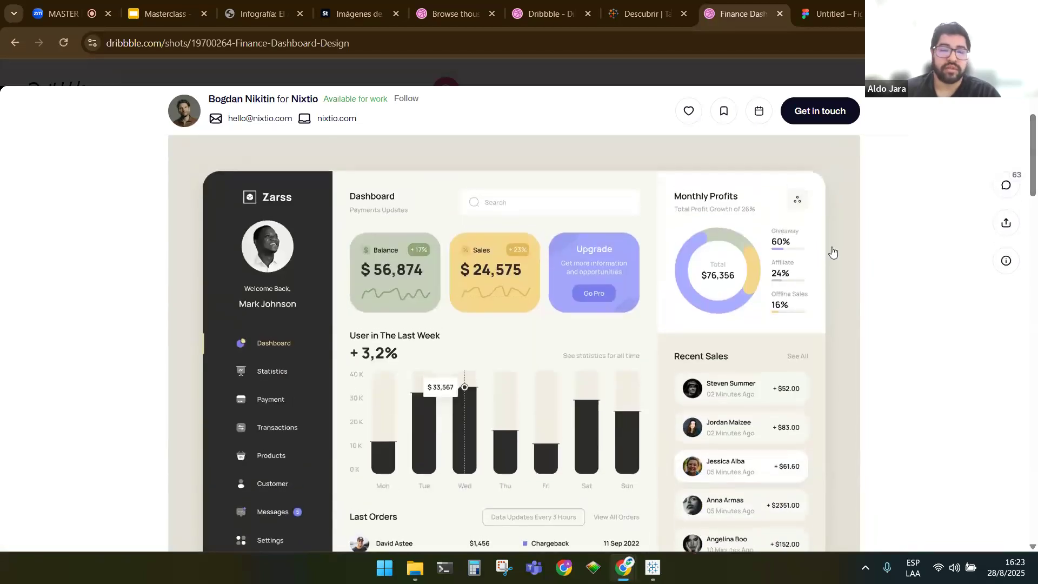
pyautogui.scroll(-1, 830, 253)
pyautogui.scroll(-1, 831, 253)
pyautogui.scroll(-3, 829, 330)
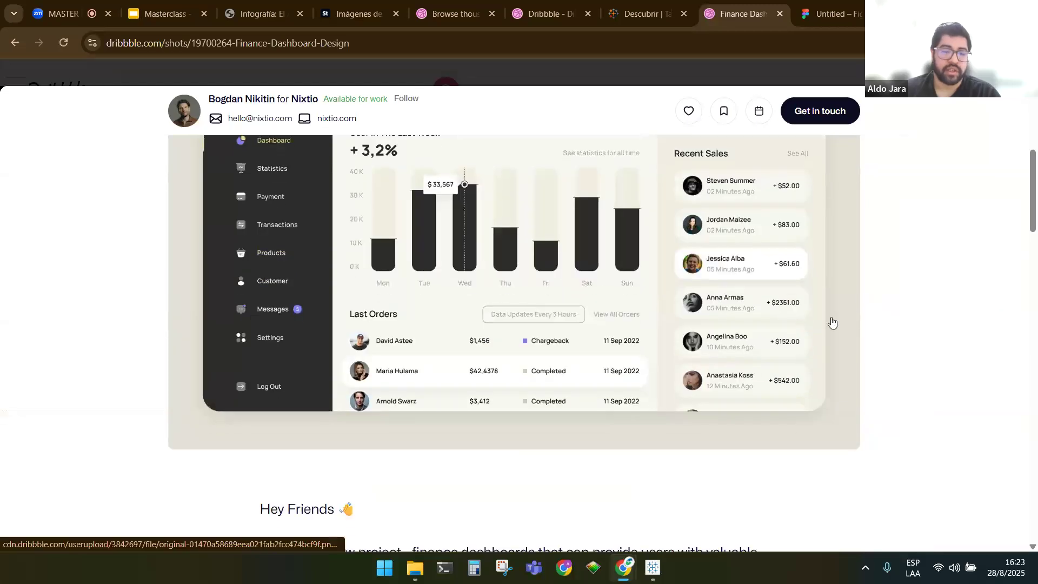
# Study the finance dashboard shot's overall composition, comparing its summary cards, weekly bars, Monthly Profits ring and Recent Sales list
pyautogui.scroll(3, 829, 322)
pyautogui.scroll(1, 857, 322)
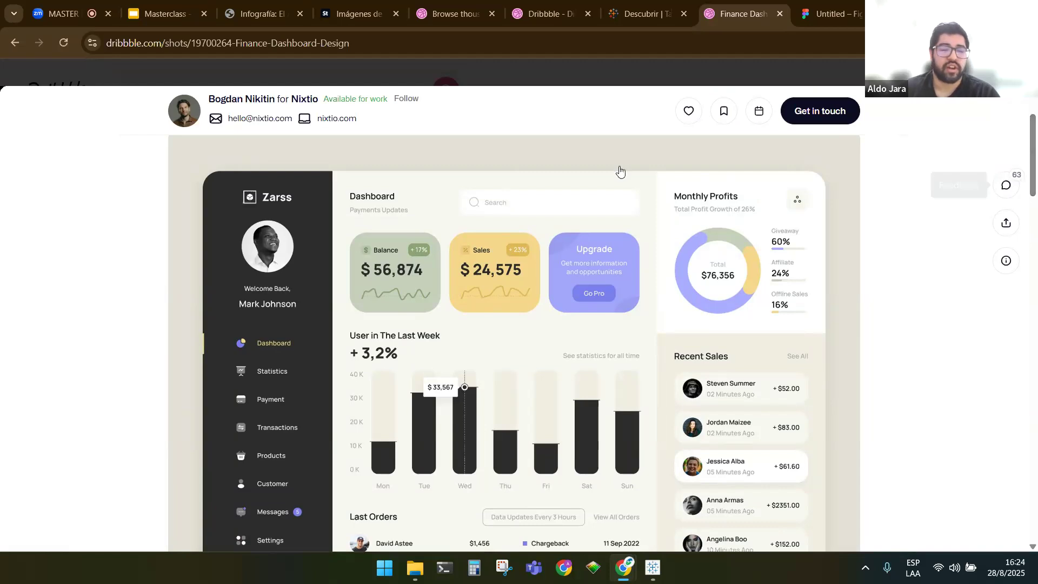
pyautogui.moveTo(1036, 169); pyautogui.dragTo(1036, 174)
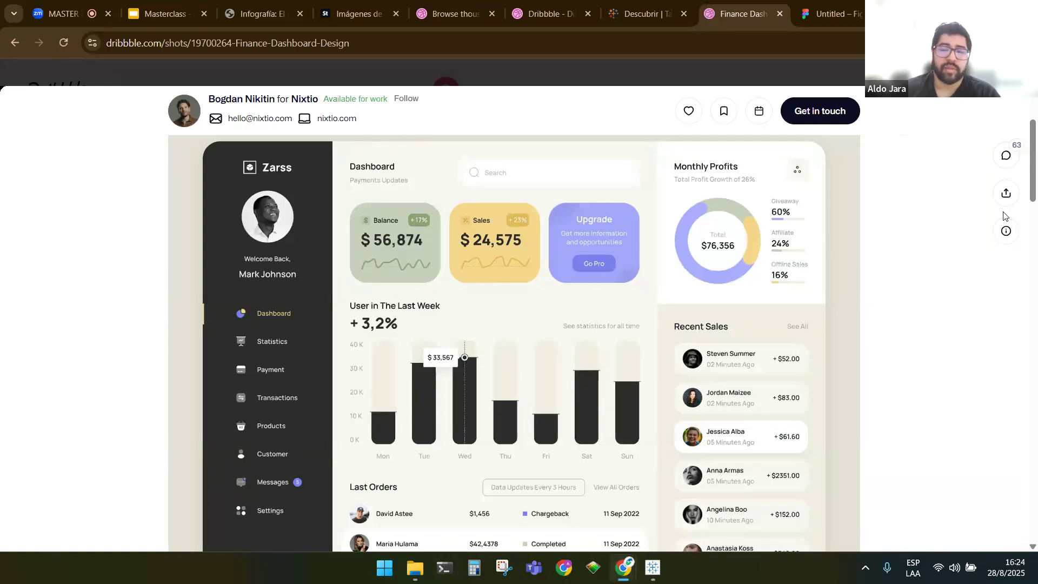
pyautogui.moveTo(1036, 179); pyautogui.dragTo(1036, 183)
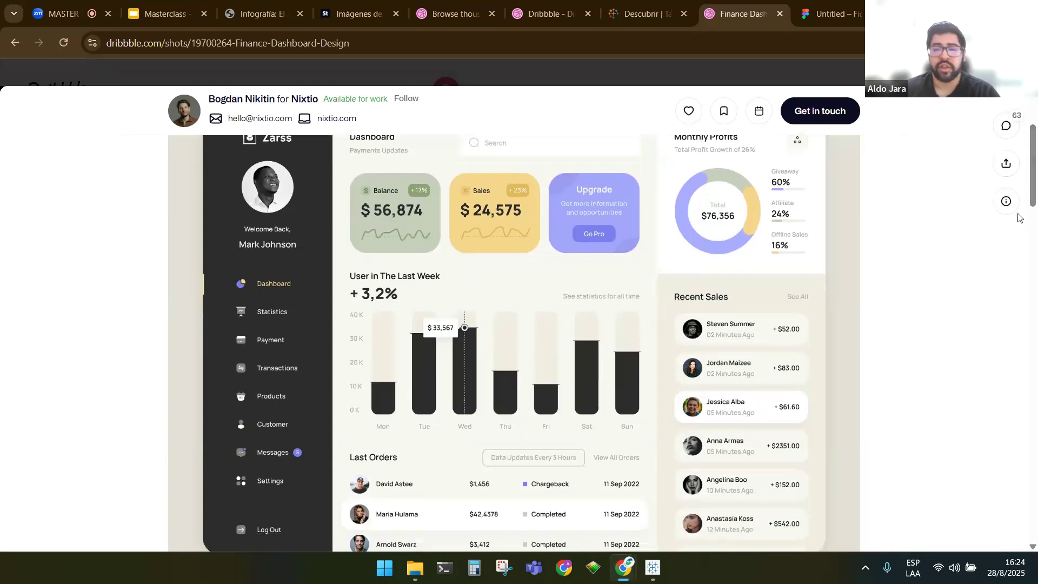
pyautogui.moveTo(1035, 203); pyautogui.dragTo(1035, 189)
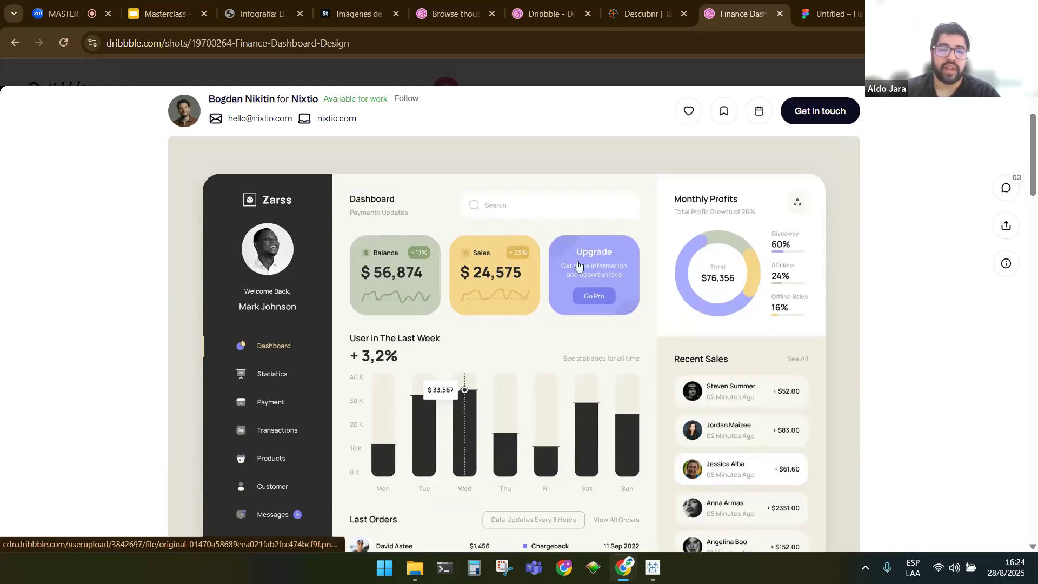
pyautogui.moveTo(1033, 172); pyautogui.dragTo(1035, 179)
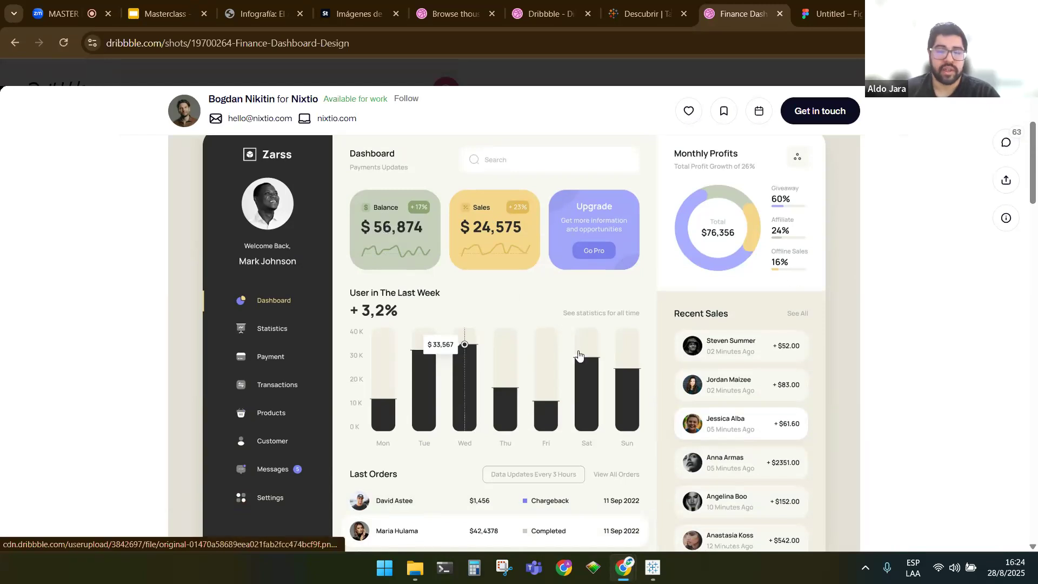
pyautogui.moveTo(1036, 178); pyautogui.dragTo(1036, 203)
pyautogui.hotkey('ctrl', '-')
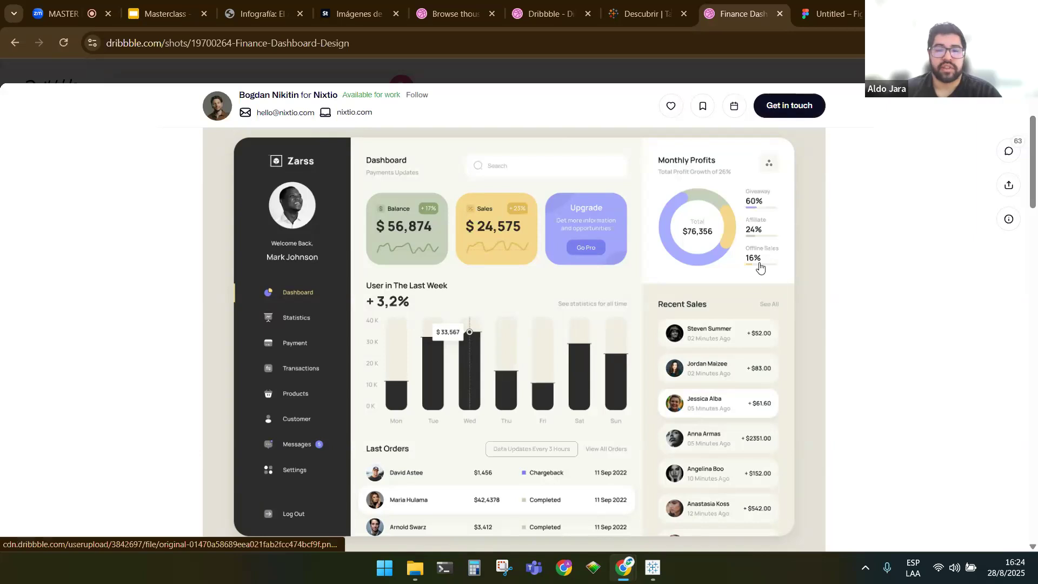
# Switch to the untitled Figma design with the finance dashboard reference image on Page 2
pyautogui.rightClick(735, 321)
pyautogui.click(810, 463)
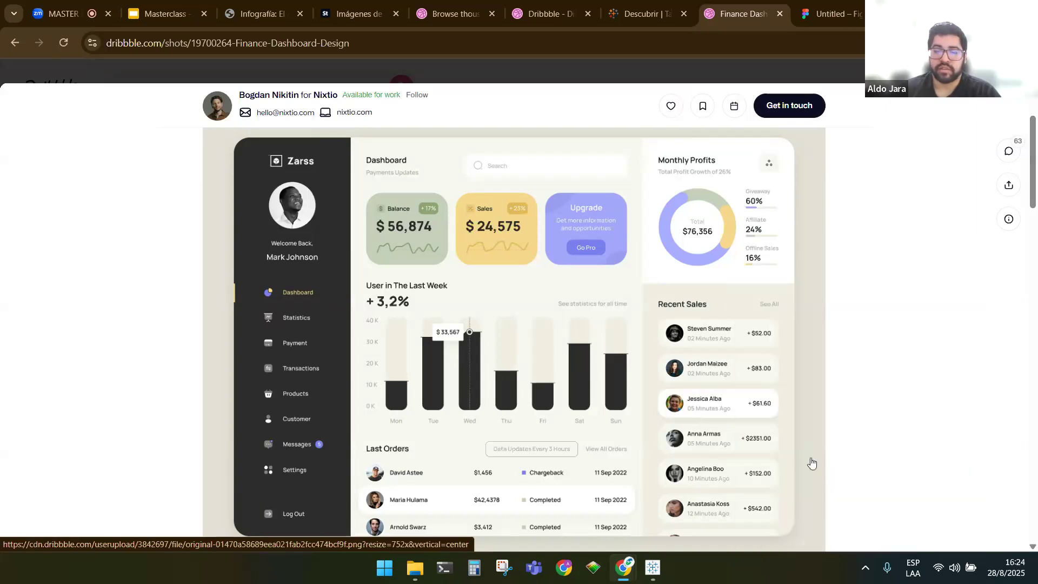
pyautogui.click(838, 10)
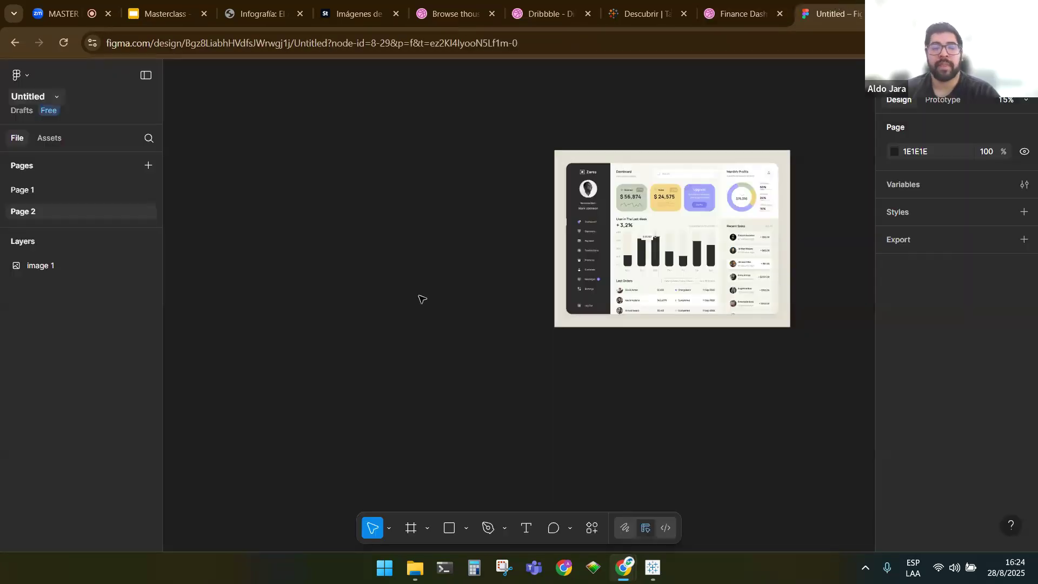
pyautogui.moveTo(442, 267); pyautogui.dragTo(401, 269)
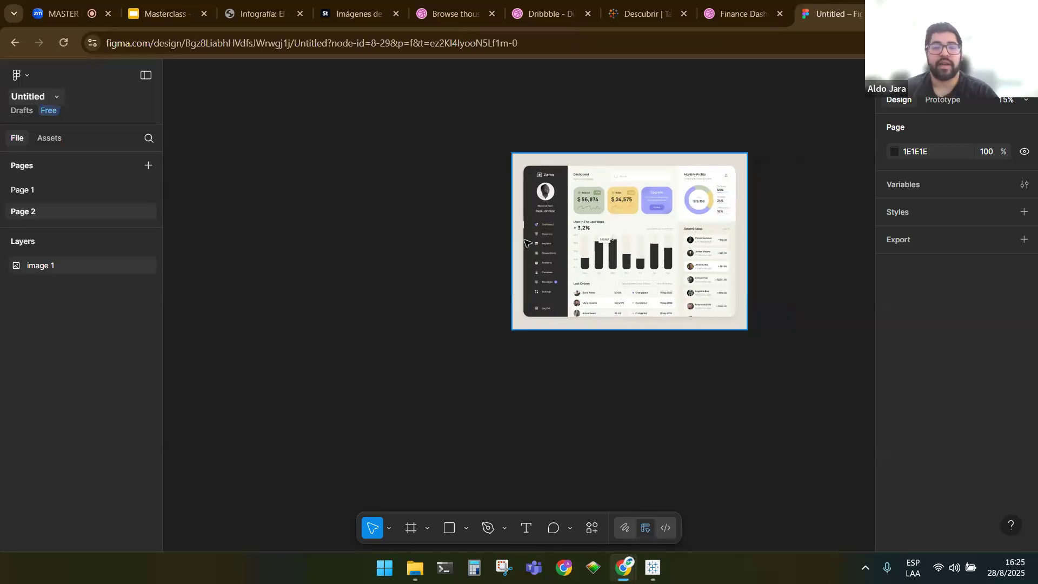
pyautogui.moveTo(533, 238); pyautogui.dragTo(510, 241)
pyautogui.click(423, 264)
pyautogui.moveTo(345, 304); pyautogui.dragTo(463, 323)
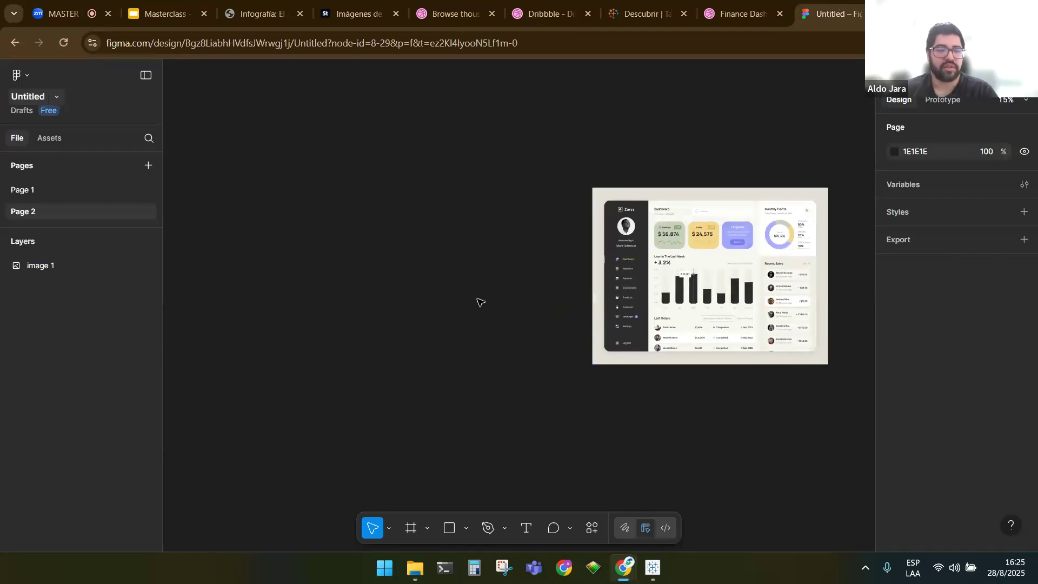
pyautogui.scroll(-1, 481, 303)
pyautogui.moveTo(497, 325)
pyautogui.mouseDown()
pyautogui.moveTo(475, 311)
pyautogui.moveTo(491, 332)
pyautogui.mouseUp()
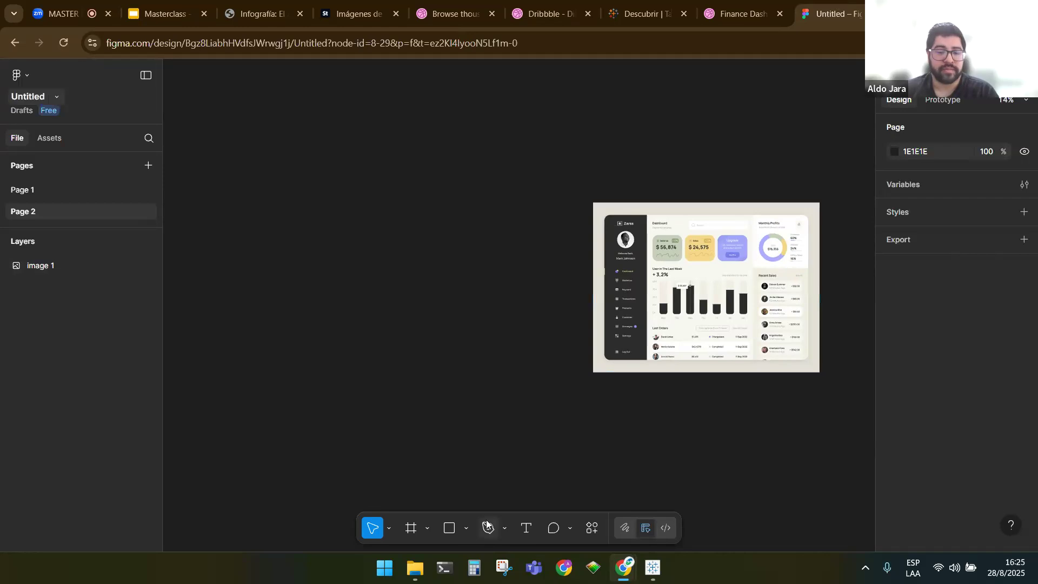
# Draw a rectangle about 2495 × 1599 on the empty canvas beside the dashboard reference image
pyautogui.click(465, 528)
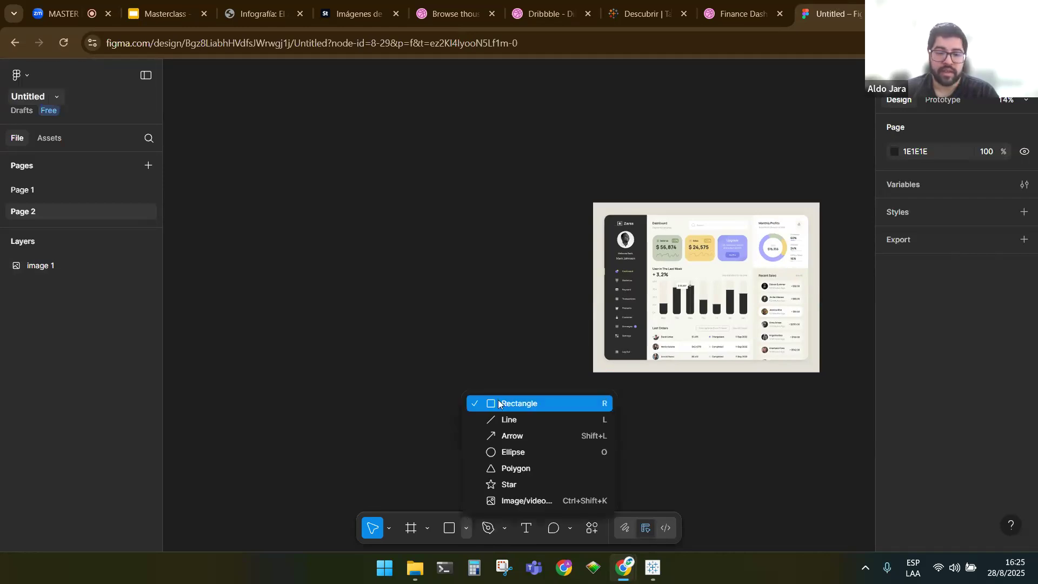
pyautogui.click(534, 319)
pyautogui.moveTo(495, 318); pyautogui.dragTo(408, 316)
pyautogui.scroll(1, 452, 324)
pyautogui.scroll(2, 453, 330)
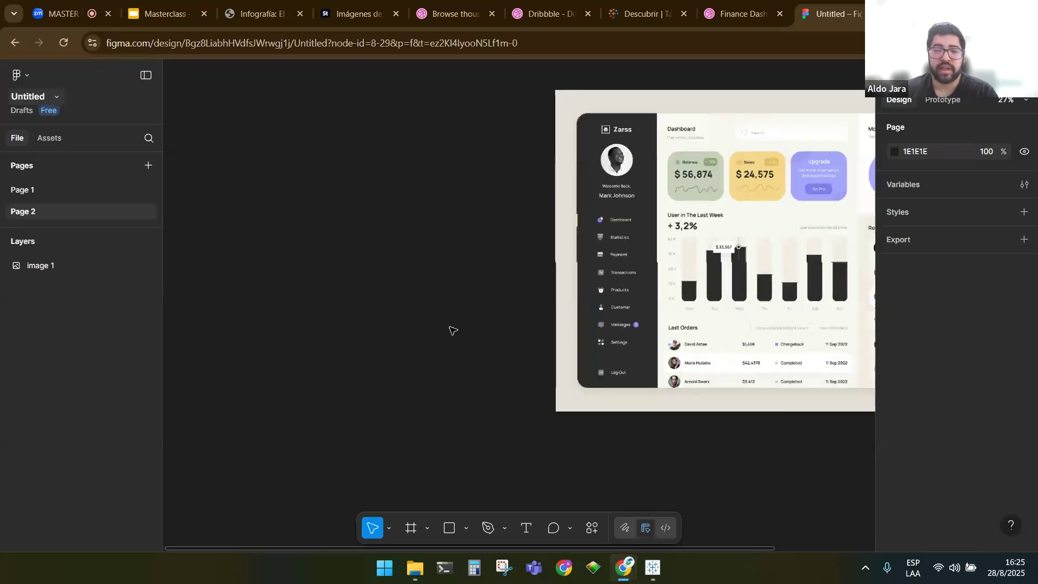
pyautogui.click(450, 528)
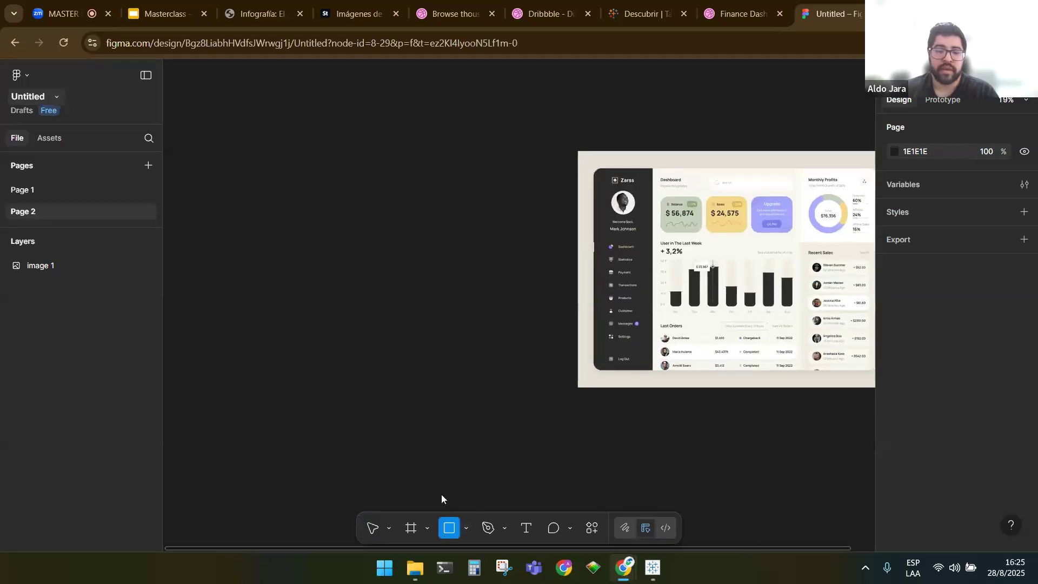
pyautogui.moveTo(221, 163)
pyautogui.mouseDown()
pyautogui.moveTo(494, 313)
pyautogui.moveTo(549, 398)
pyautogui.moveTo(549, 373)
pyautogui.mouseUp()
pyautogui.moveTo(450, 296)
pyautogui.mouseDown()
pyautogui.moveTo(428, 287)
pyautogui.moveTo(438, 292)
pyautogui.mouseUp()
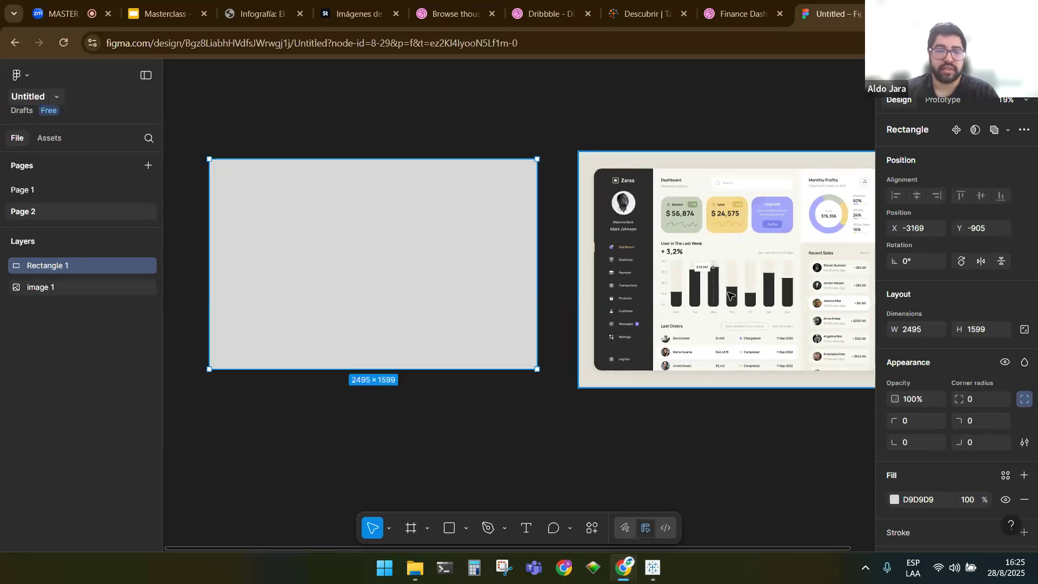
pyautogui.click(721, 438)
pyautogui.moveTo(625, 443); pyautogui.dragTo(607, 435)
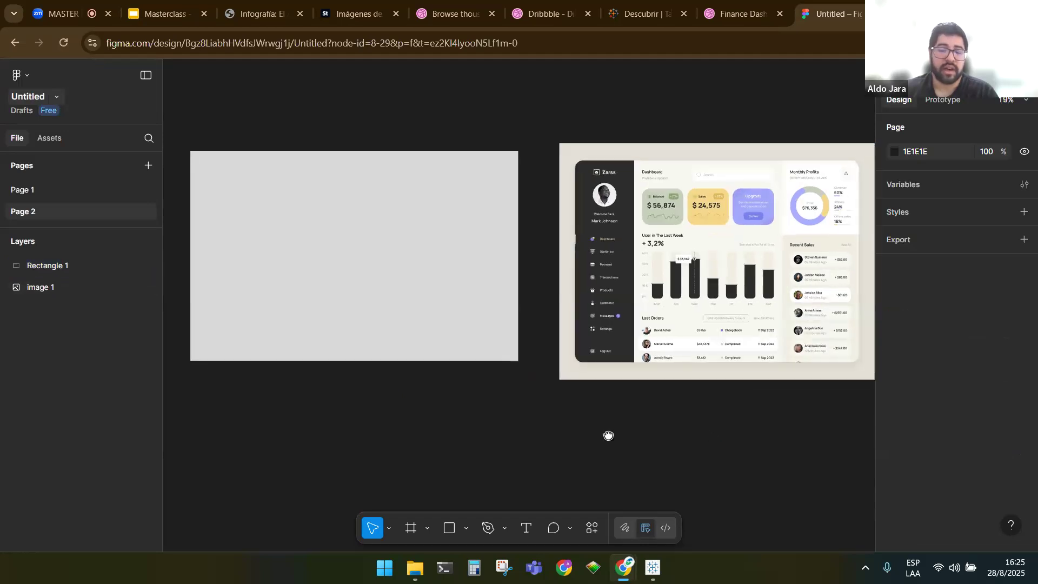
# Resize the grey rectangle to 1400 wide by 800 high
pyautogui.click(382, 317)
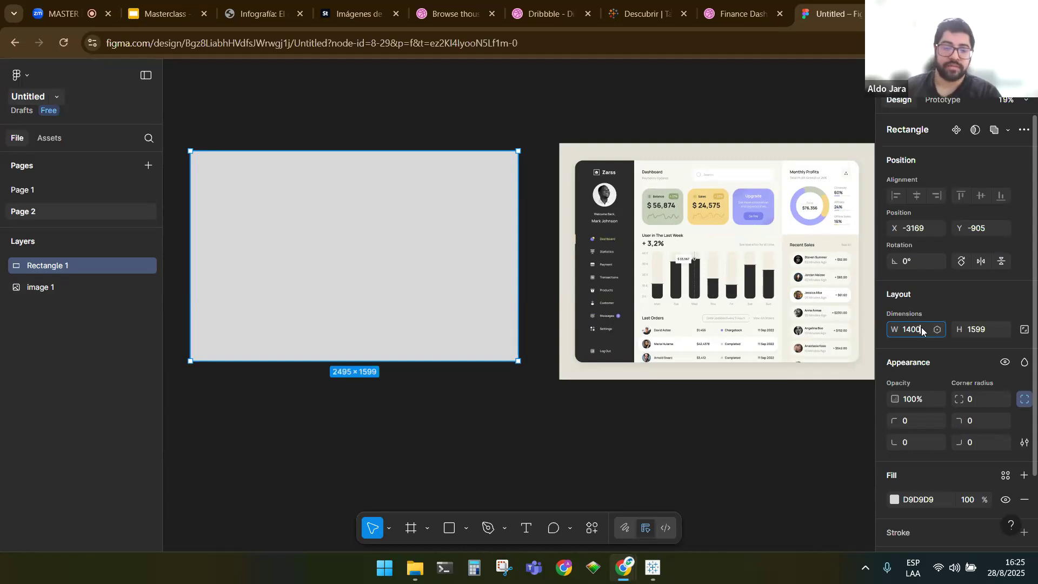
pyautogui.press('Return')
pyautogui.click(981, 334)
pyautogui.write('800')
pyautogui.press('Return')
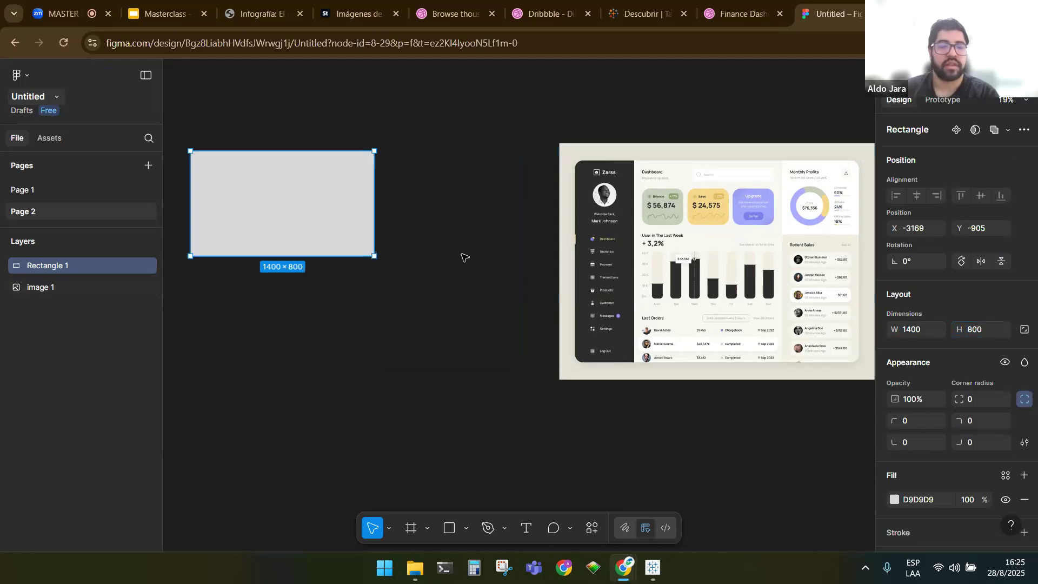
# Move the rectangle toward the canvas centre, then scale the dashboard image down to about 1921 × 1441 and place it alongside
pyautogui.moveTo(325, 213); pyautogui.dragTo(423, 251)
pyautogui.click(565, 162)
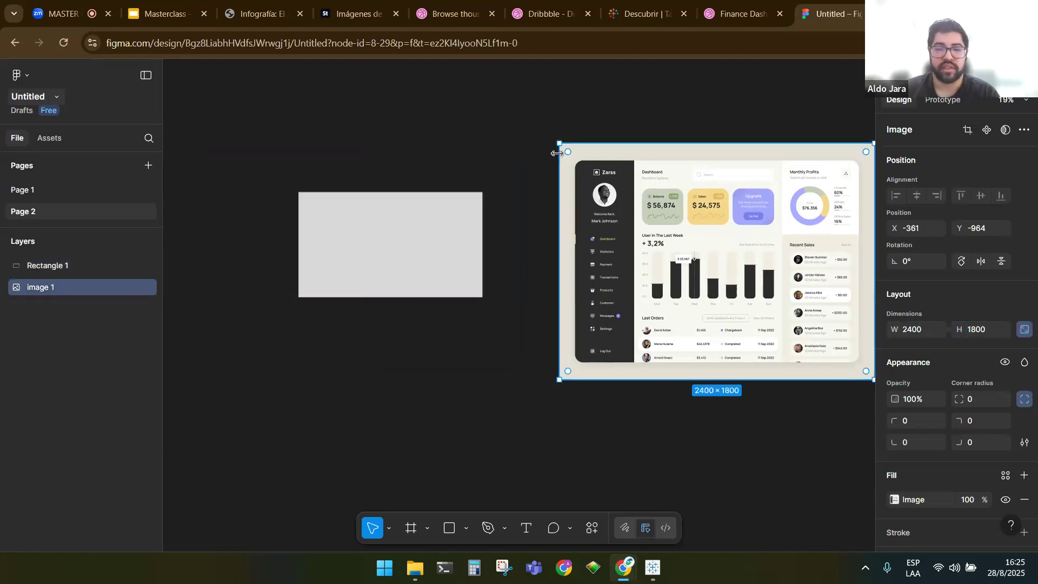
pyautogui.moveTo(560, 144); pyautogui.dragTo(623, 218)
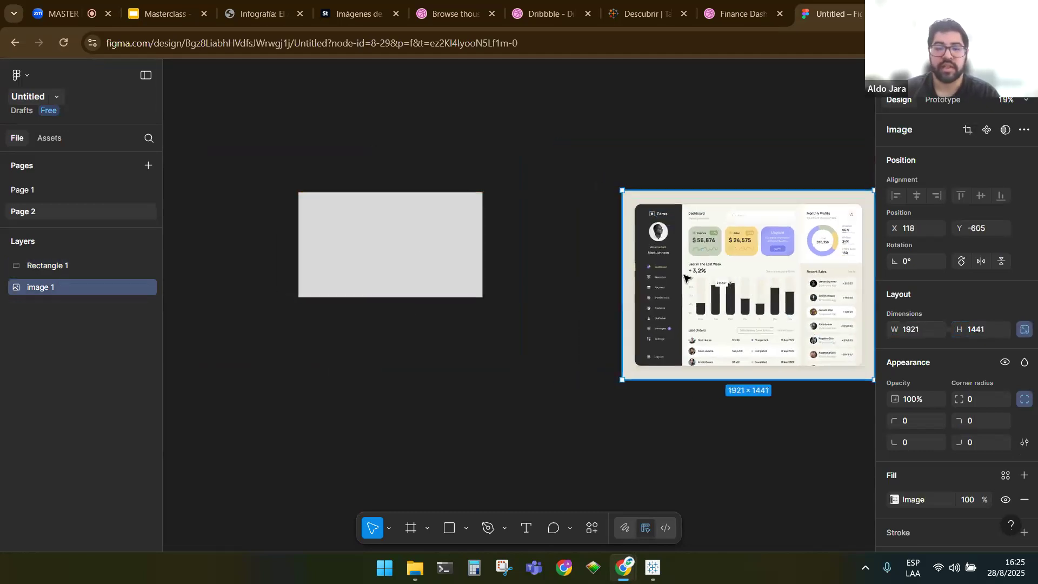
pyautogui.moveTo(685, 278); pyautogui.dragTo(583, 250)
pyautogui.click(459, 249)
pyautogui.click(911, 330)
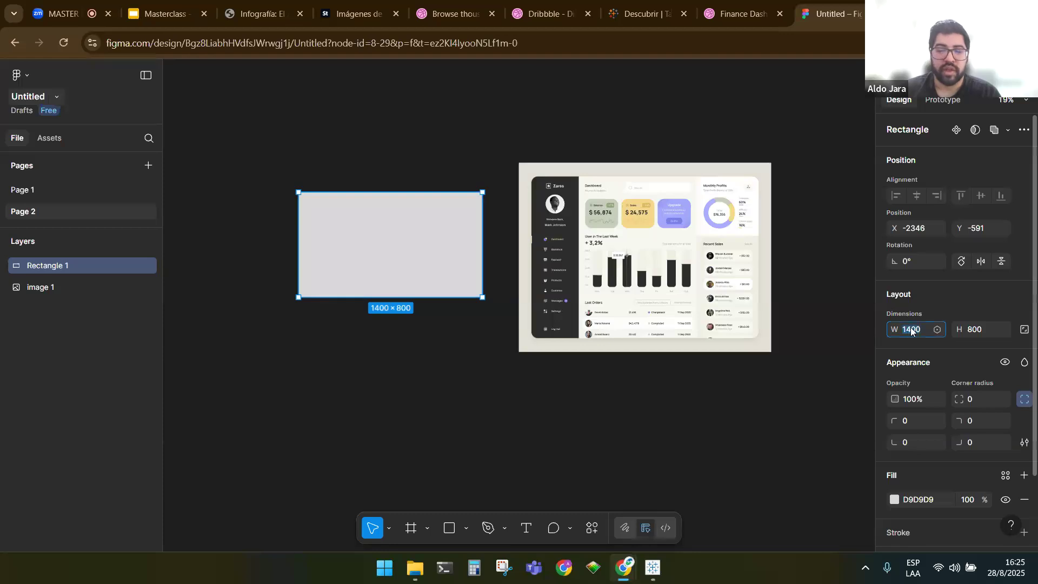
pyautogui.click(450, 382)
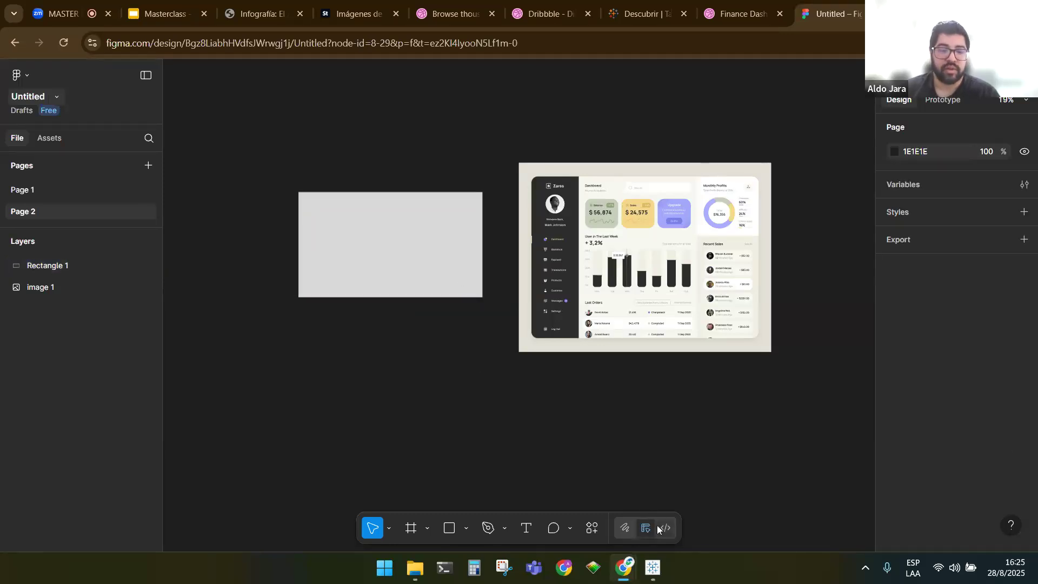
# Scale the dashboard reference image down slightly further and reposition it beside the rectangle
pyautogui.click(452, 286)
pyautogui.moveTo(472, 394); pyautogui.dragTo(493, 415)
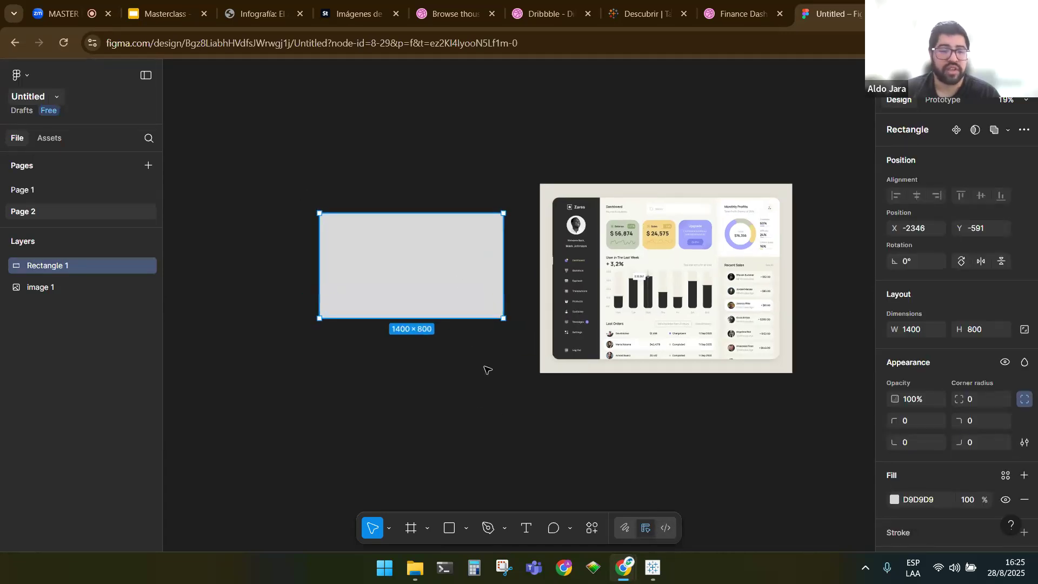
pyautogui.moveTo(493, 353); pyautogui.dragTo(474, 353)
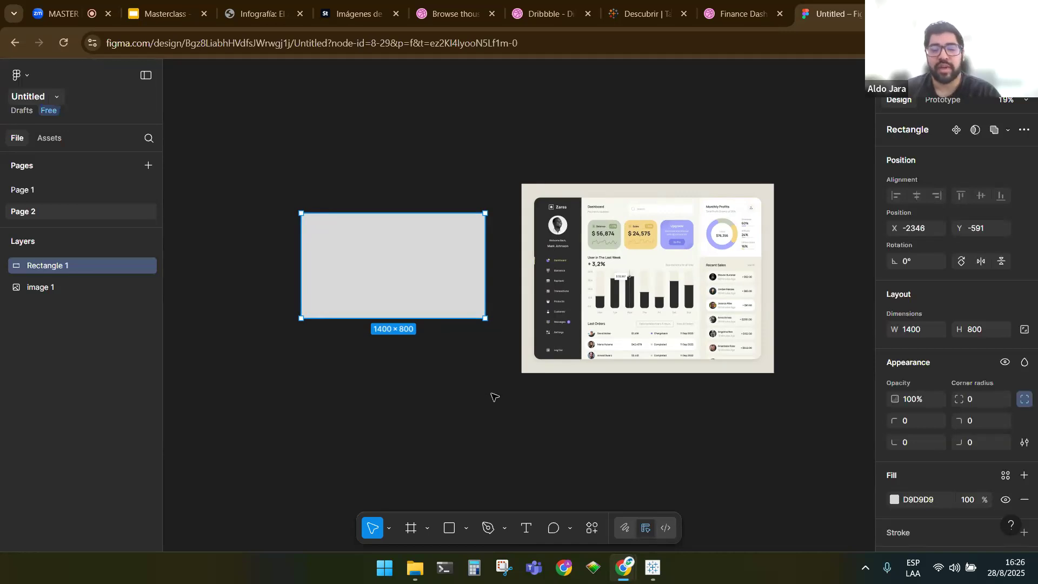
pyautogui.scroll(5, 492, 387)
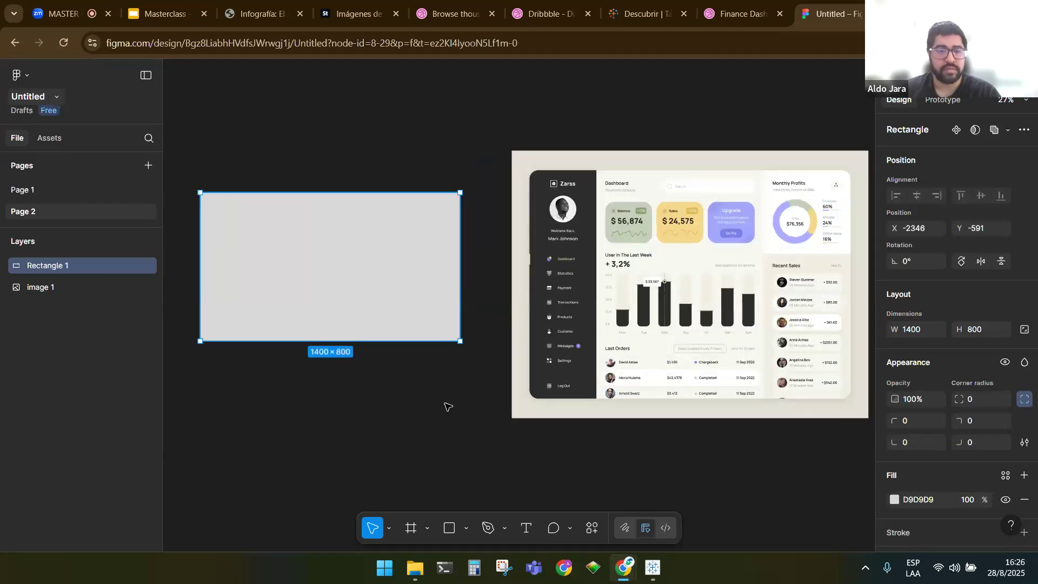
pyautogui.click(548, 348)
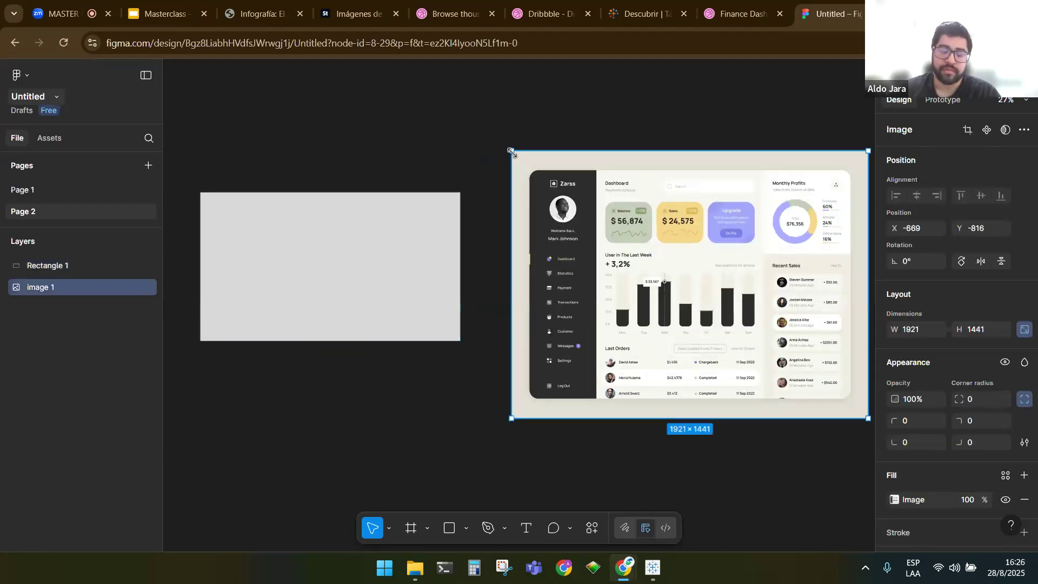
pyautogui.moveTo(511, 151); pyautogui.dragTo(550, 191)
pyautogui.moveTo(607, 254); pyautogui.dragTo(572, 237)
pyautogui.click(354, 402)
pyautogui.moveTo(351, 401)
pyautogui.mouseDown()
pyautogui.moveTo(390, 401)
pyautogui.moveTo(365, 399)
pyautogui.mouseUp()
# Check the rectangle's width and height, then move it slightly down to about X -2321, Y -493
pyautogui.click(389, 294)
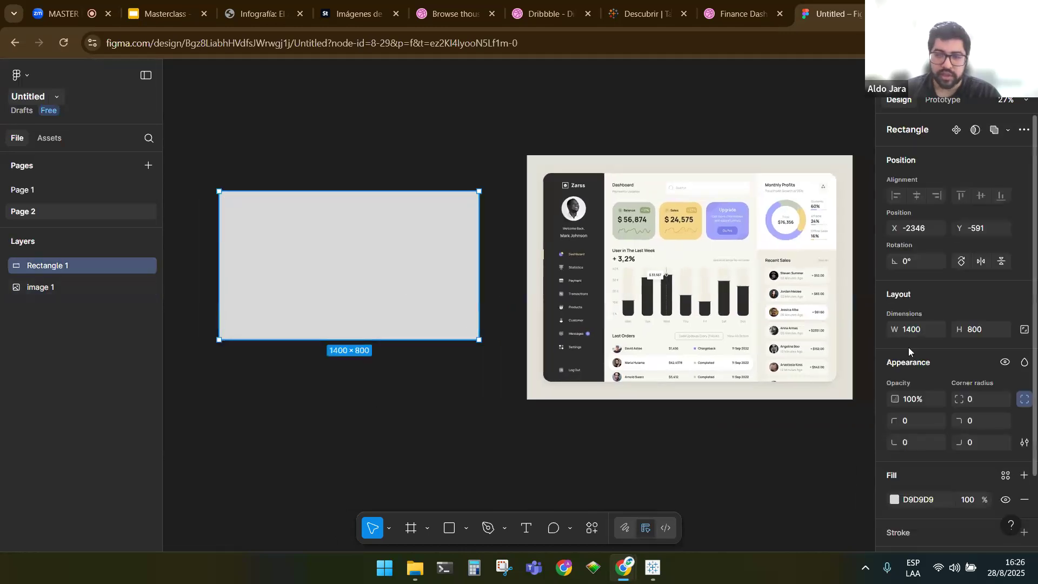
pyautogui.click(921, 329)
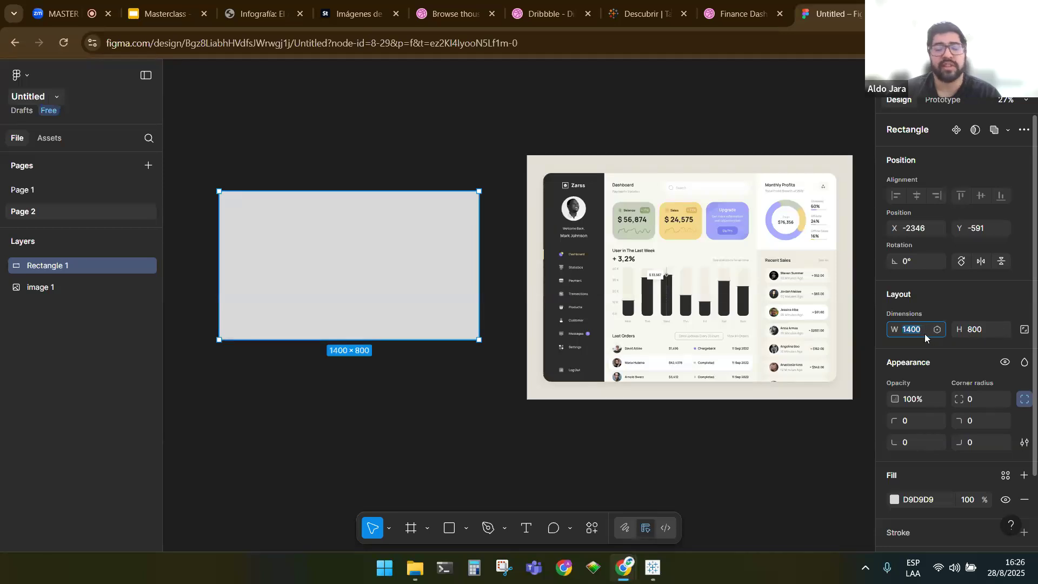
pyautogui.click(975, 334)
pyautogui.click(983, 317)
pyautogui.moveTo(356, 271); pyautogui.dragTo(366, 289)
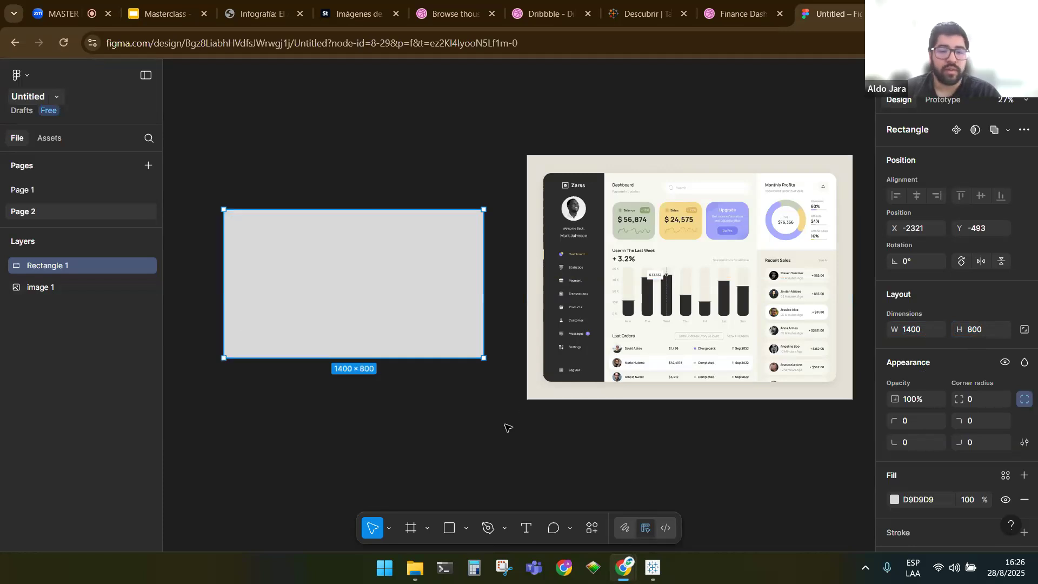
pyautogui.click(507, 428)
pyautogui.click(433, 338)
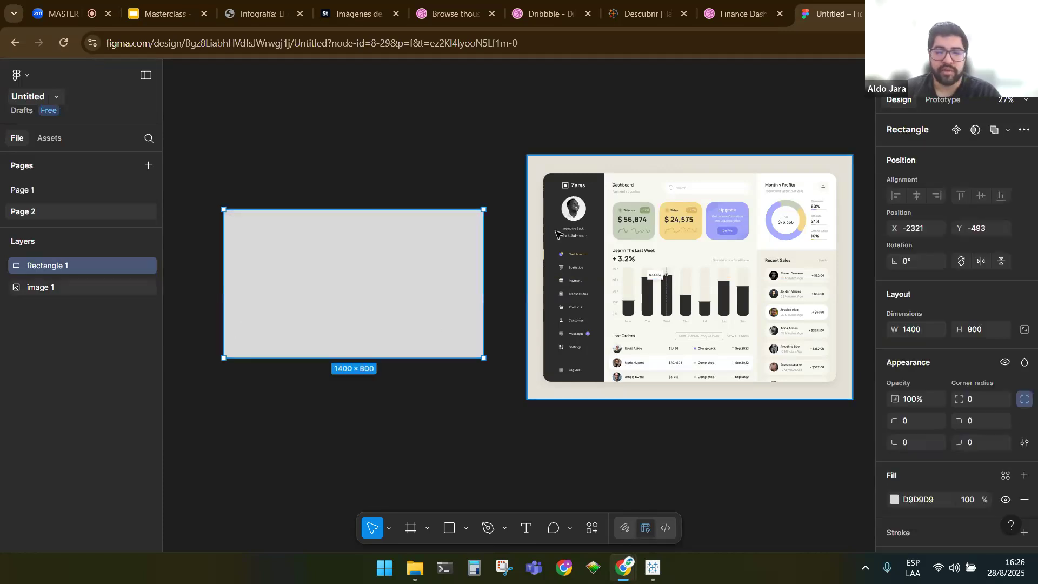
pyautogui.click(503, 428)
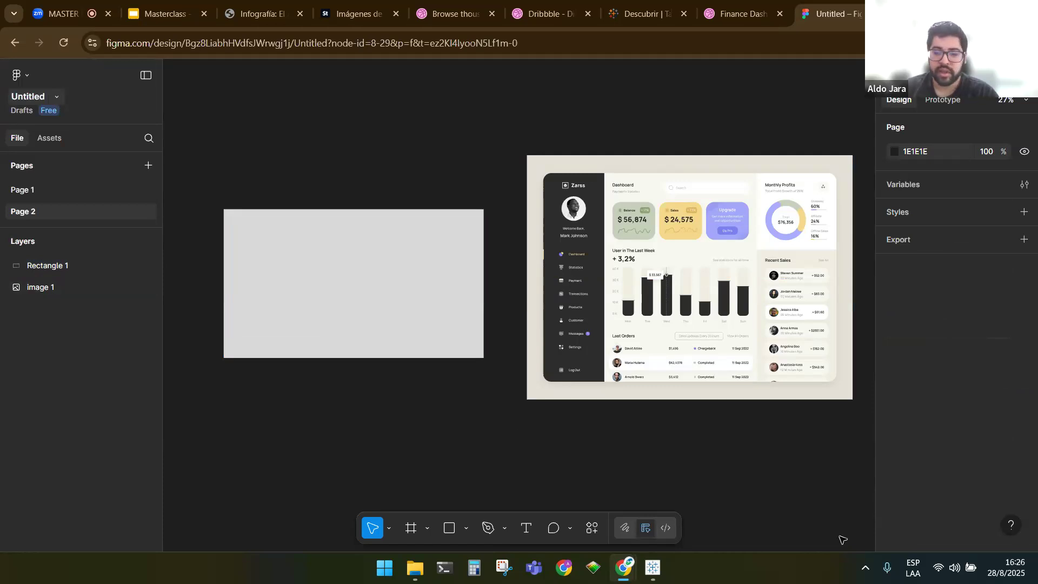
# Open the PowerToys settings and look through the system tools, from advanced paste to PowerToys Run
pyautogui.click(864, 567)
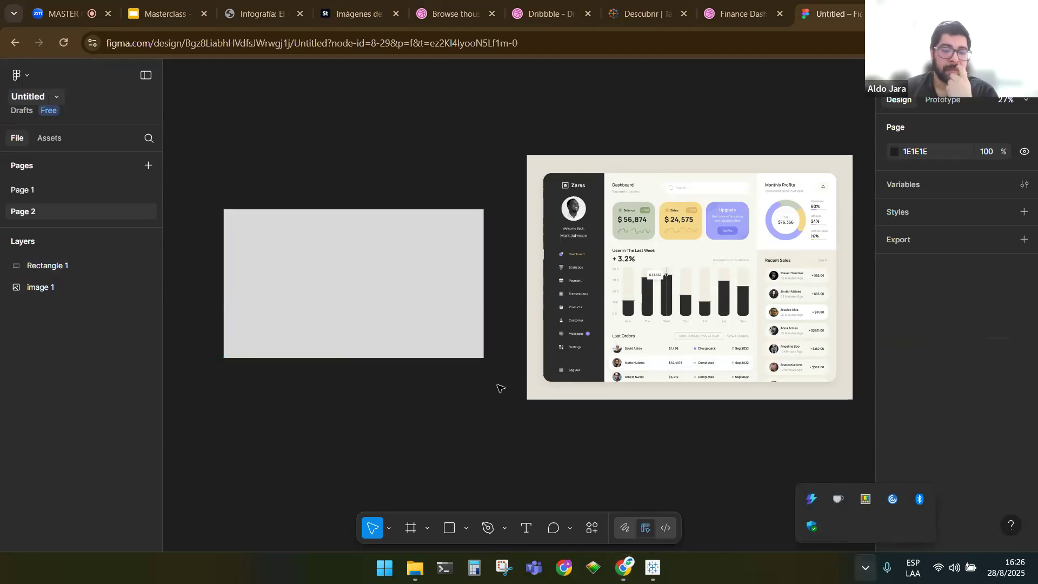
pyautogui.click(861, 508)
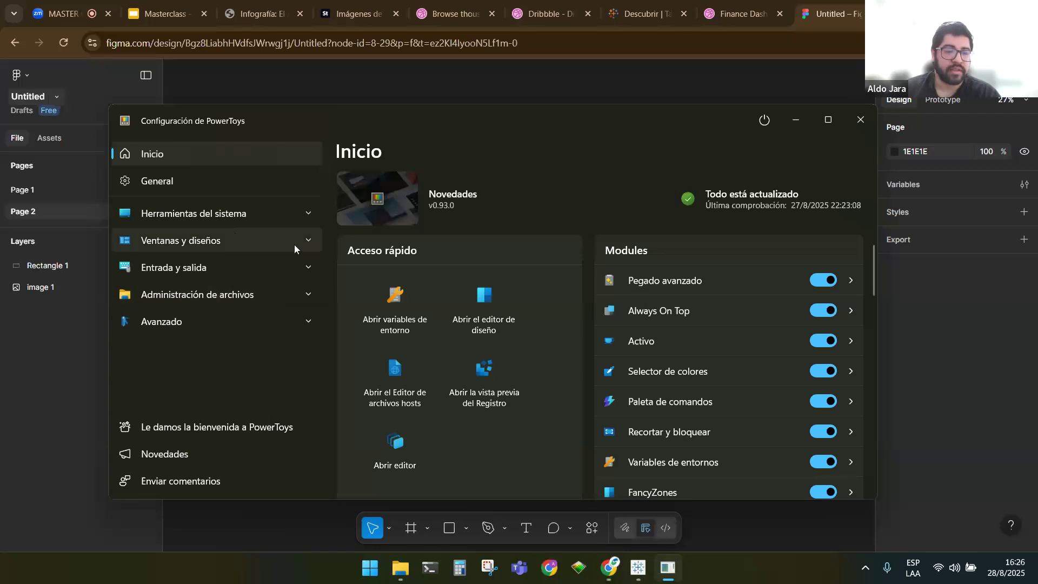
pyautogui.click(289, 211)
pyautogui.click(261, 251)
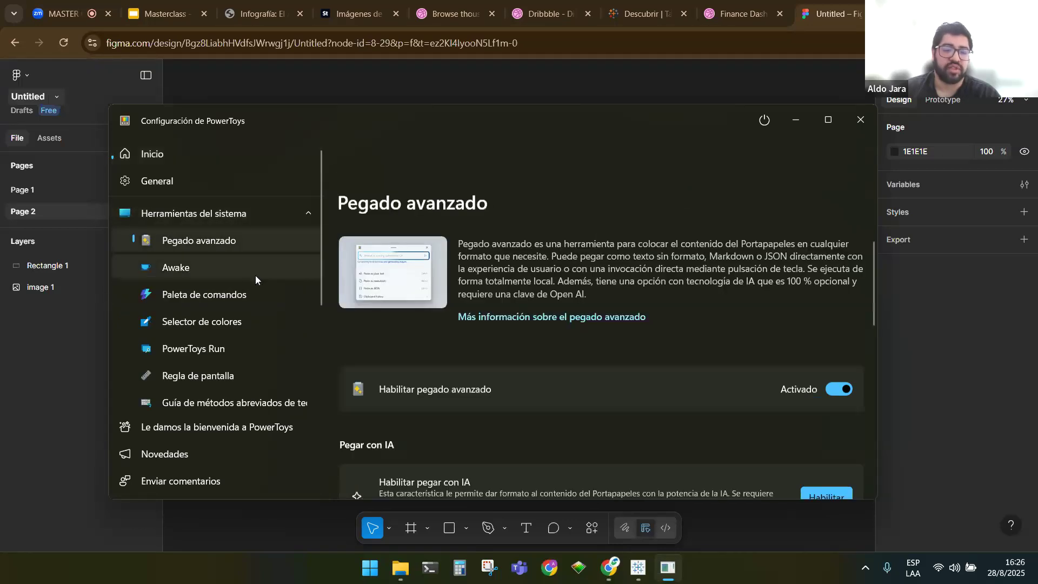
pyautogui.click(255, 274)
pyautogui.click(261, 297)
pyautogui.click(261, 320)
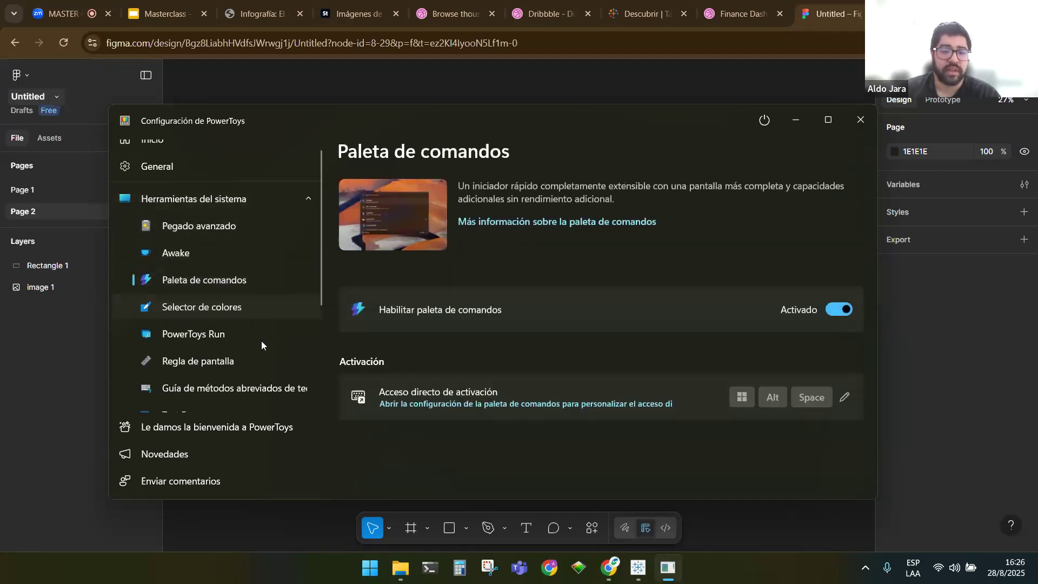
pyautogui.scroll(-1, 254, 318)
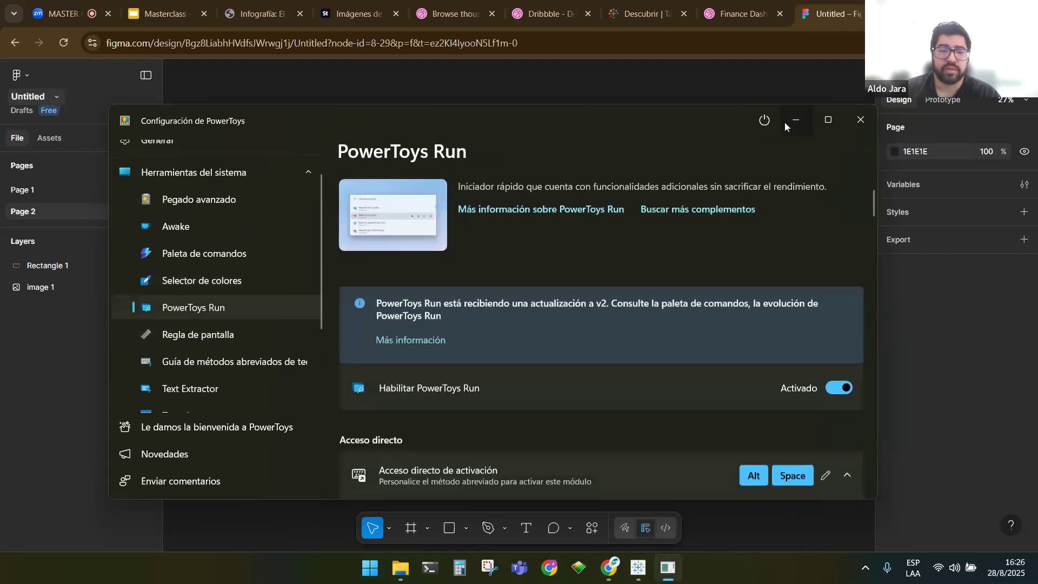
pyautogui.click(789, 124)
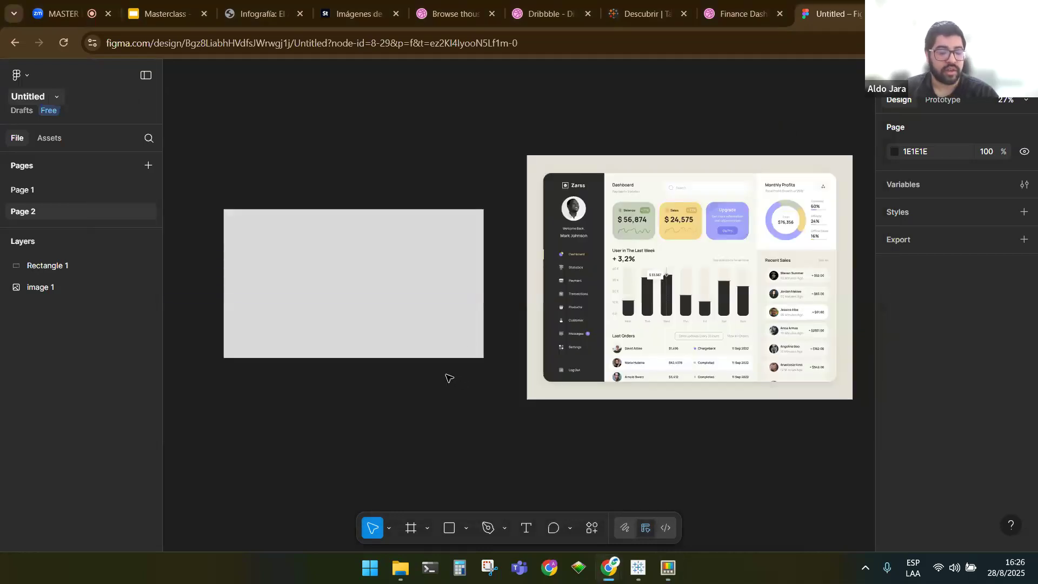
# Sample the beige e4e1d7 from the reference image's outer background and apply it as the fill of the 1400 × 800 rectangle
pyautogui.press('super+shift+c')
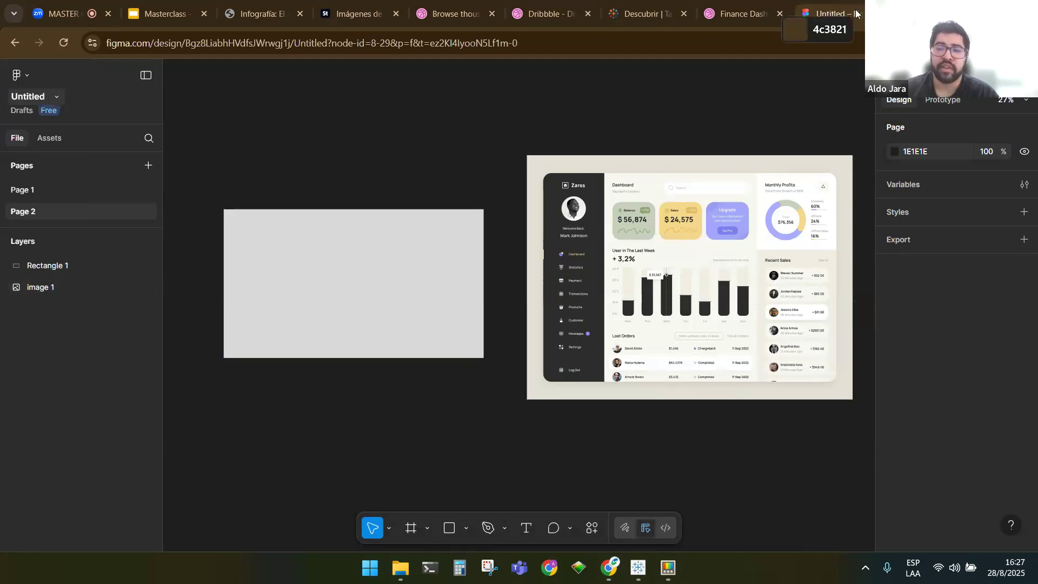
pyautogui.scroll(3, 635, 227)
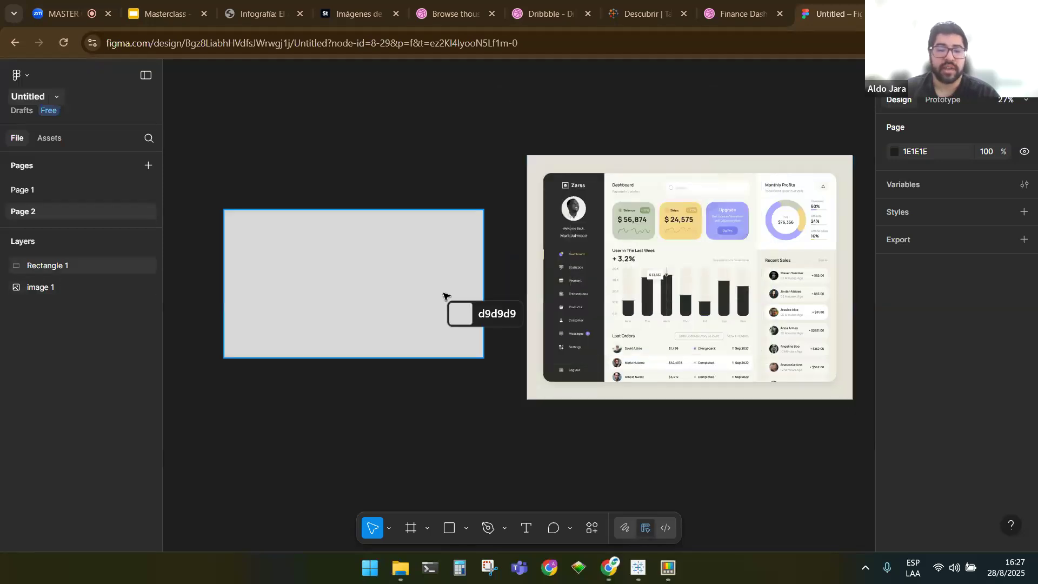
pyautogui.click(538, 174)
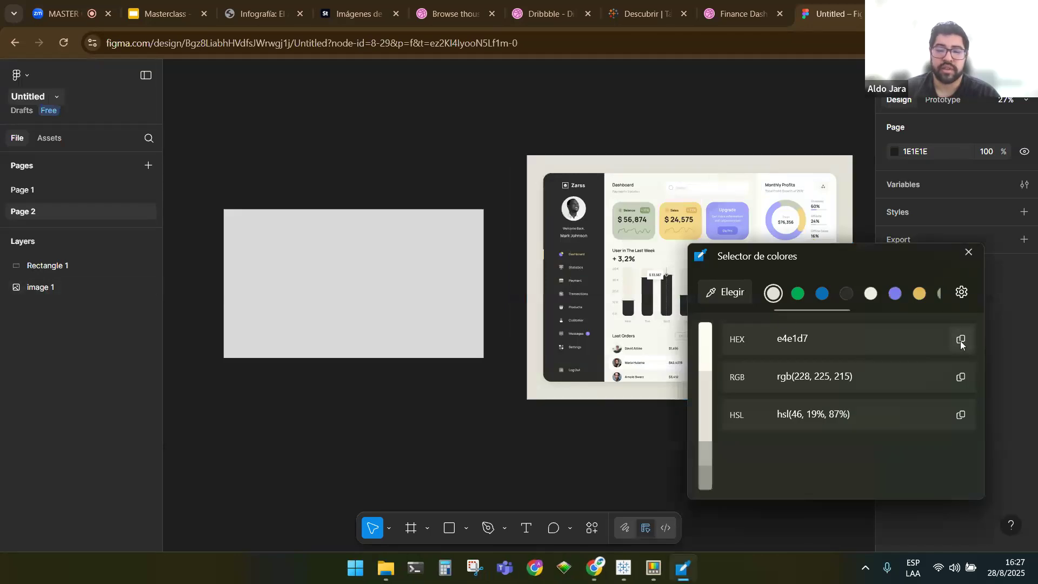
pyautogui.click(960, 342)
pyautogui.click(351, 284)
pyautogui.moveTo(871, 254); pyautogui.dragTo(552, 215)
pyautogui.click(926, 500)
pyautogui.hotkey('ctrl', 'v')
pyautogui.press('Return')
pyautogui.moveTo(459, 217); pyautogui.dragTo(432, 271)
pyautogui.click(444, 153)
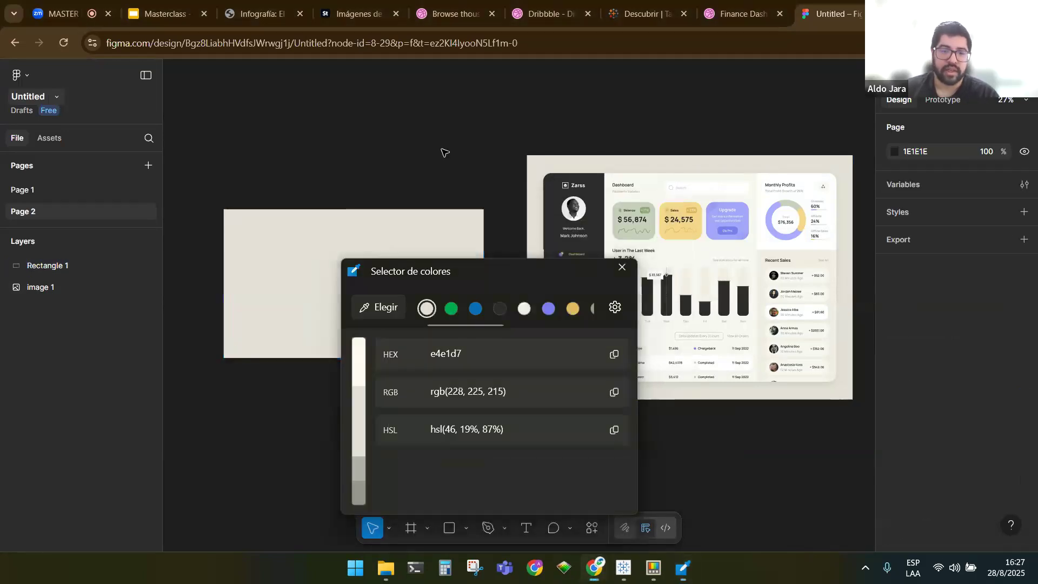
# Move the beige rectangle up to about X -2172, Y -813 and the reference image to about X -670, Y -1015
pyautogui.moveTo(526, 266); pyautogui.dragTo(196, 345)
pyautogui.click(409, 232)
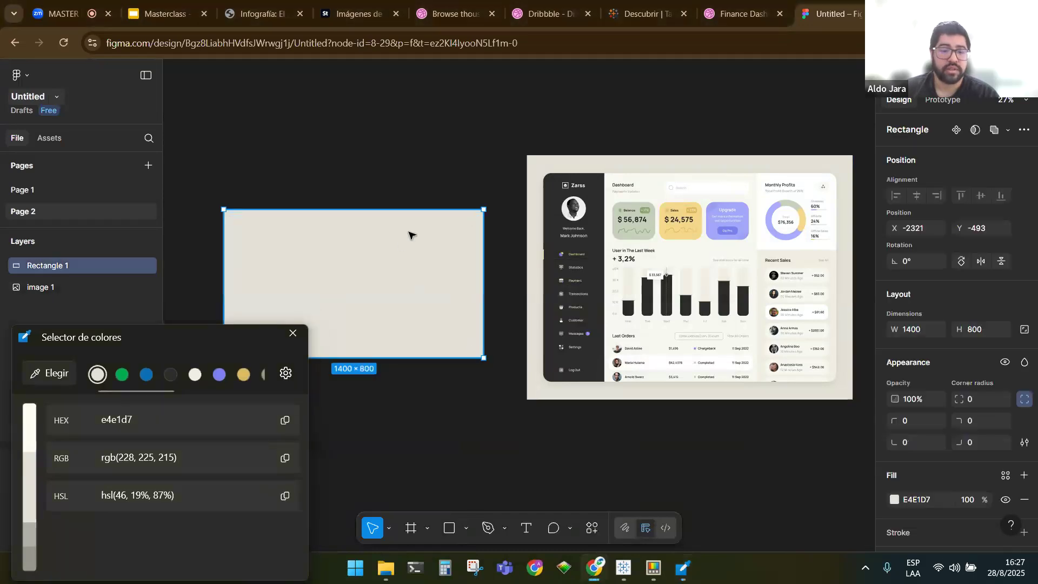
pyautogui.moveTo(409, 231); pyautogui.dragTo(422, 188)
pyautogui.click(643, 173)
pyautogui.moveTo(643, 173); pyautogui.dragTo(646, 130)
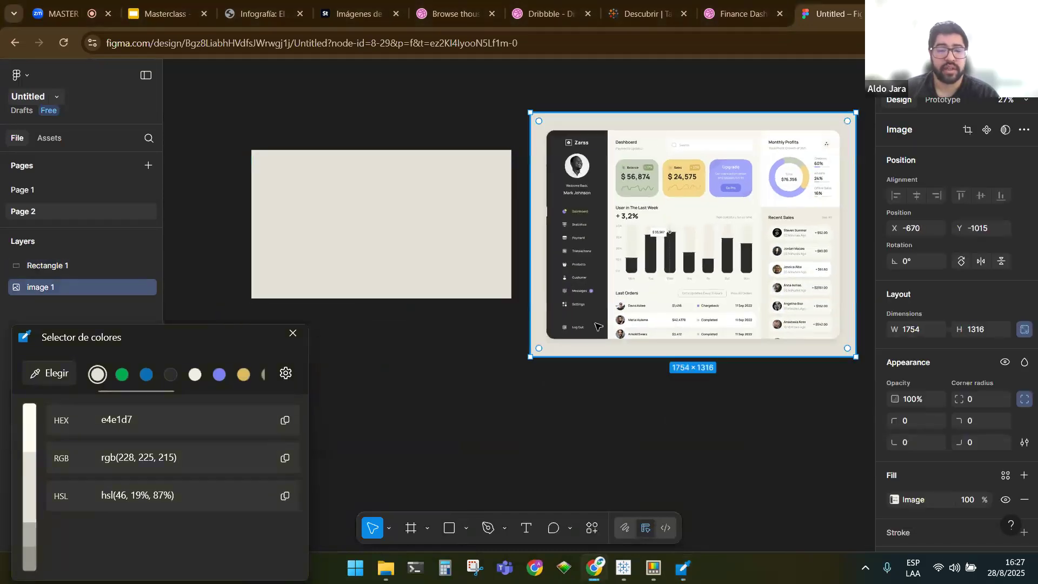
# Draw a small second rectangle directly below the beige background, starting at its lower edge
pyautogui.click(456, 354)
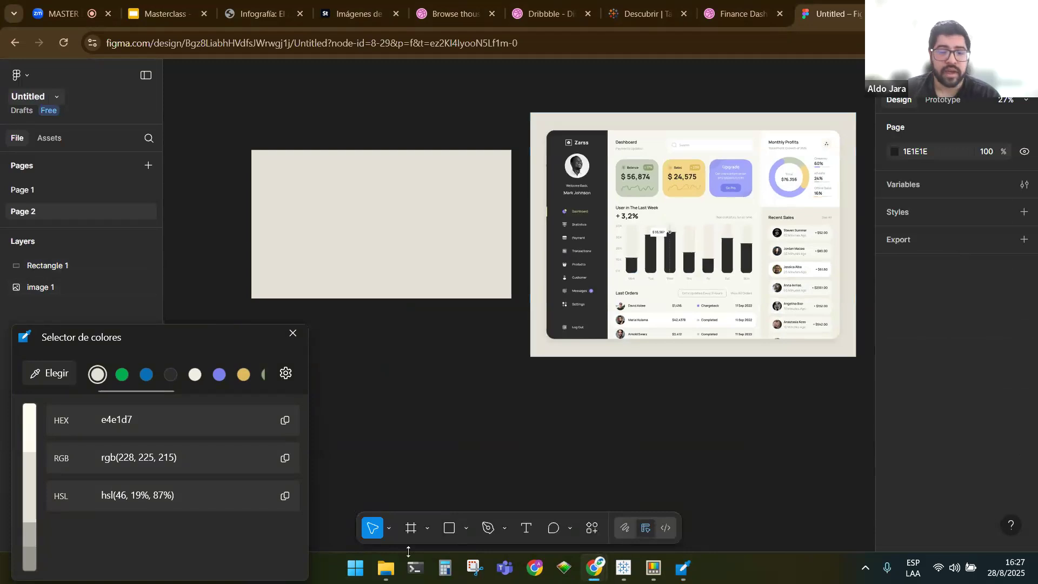
pyautogui.click(449, 527)
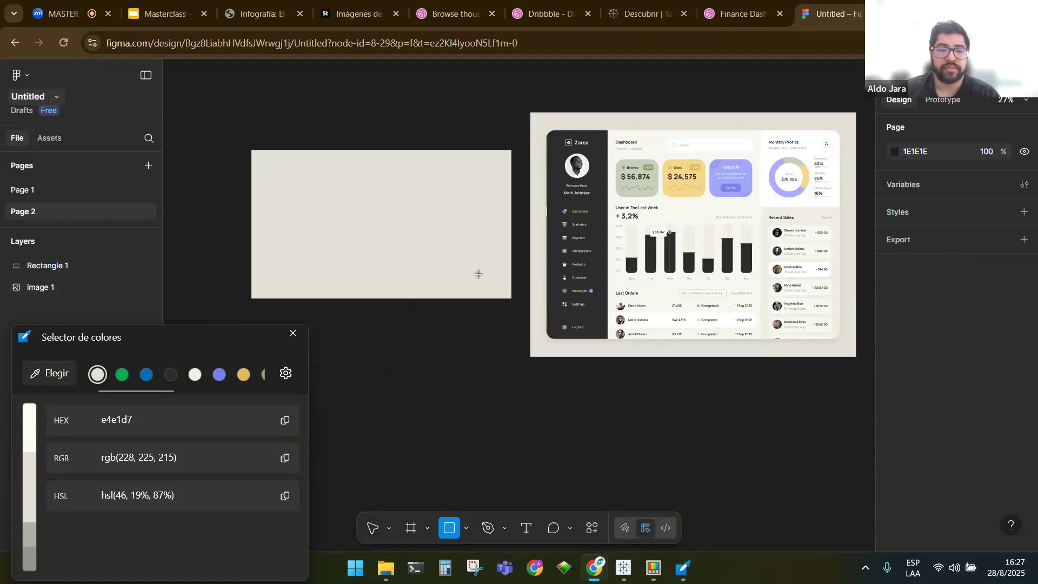
pyautogui.moveTo(355, 298); pyautogui.dragTo(464, 356)
pyautogui.click(430, 197)
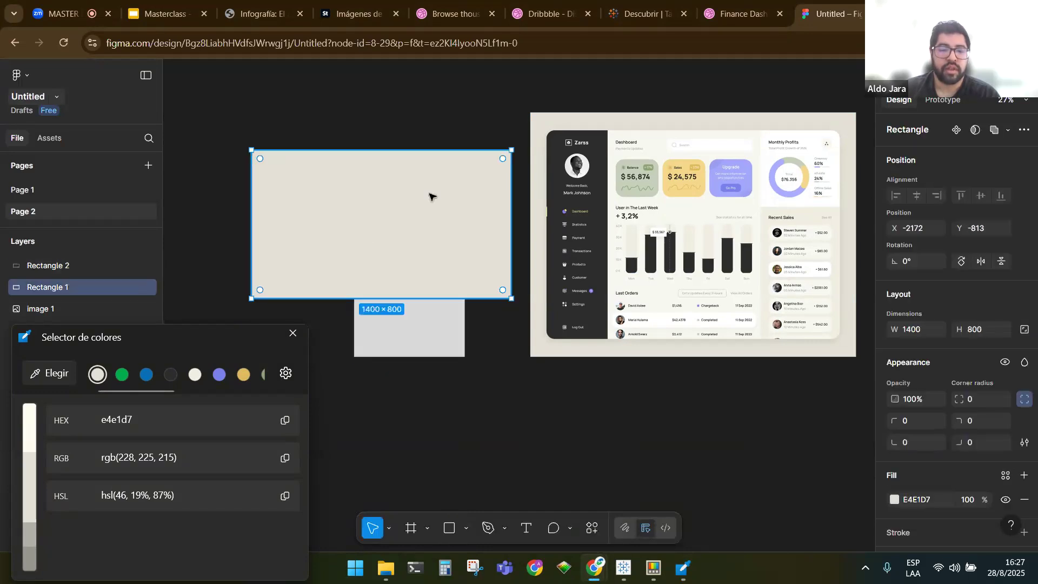
pyautogui.moveTo(503, 160); pyautogui.dragTo(521, 162)
pyautogui.click(978, 402)
pyautogui.write('0')
pyautogui.press('Return')
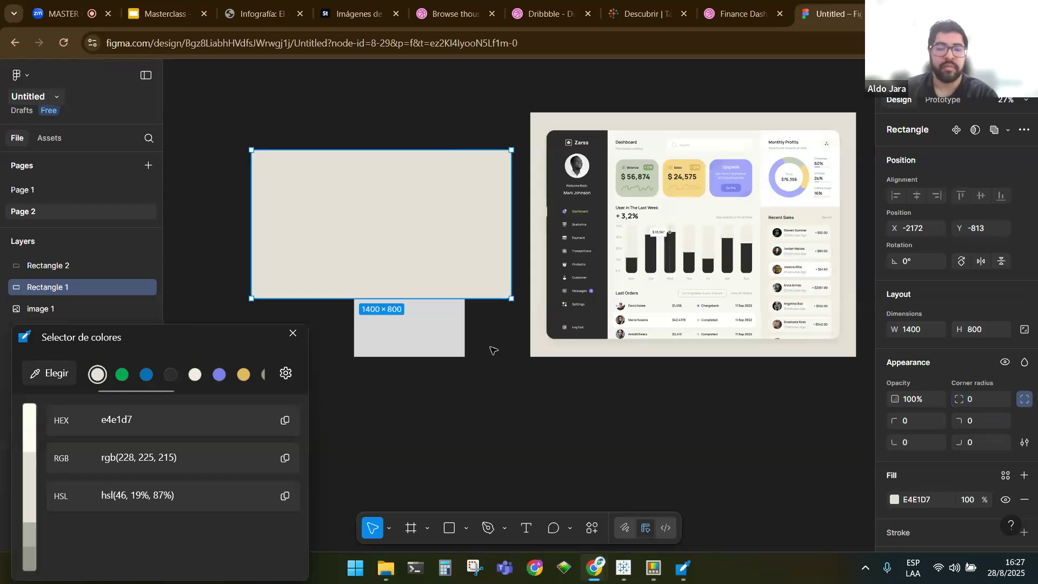
# Move the grey rectangle onto the beige background and enlarge it to nearly fill that background
pyautogui.click(459, 341)
pyautogui.moveTo(459, 340); pyautogui.dragTo(495, 287)
pyautogui.moveTo(411, 240); pyautogui.dragTo(410, 234)
# Size the grey inner rectangle to 1300 × 700 and centre it on the background at X -2122, Y -763
pyautogui.click(923, 332)
pyautogui.write('1300')
pyautogui.press('Return')
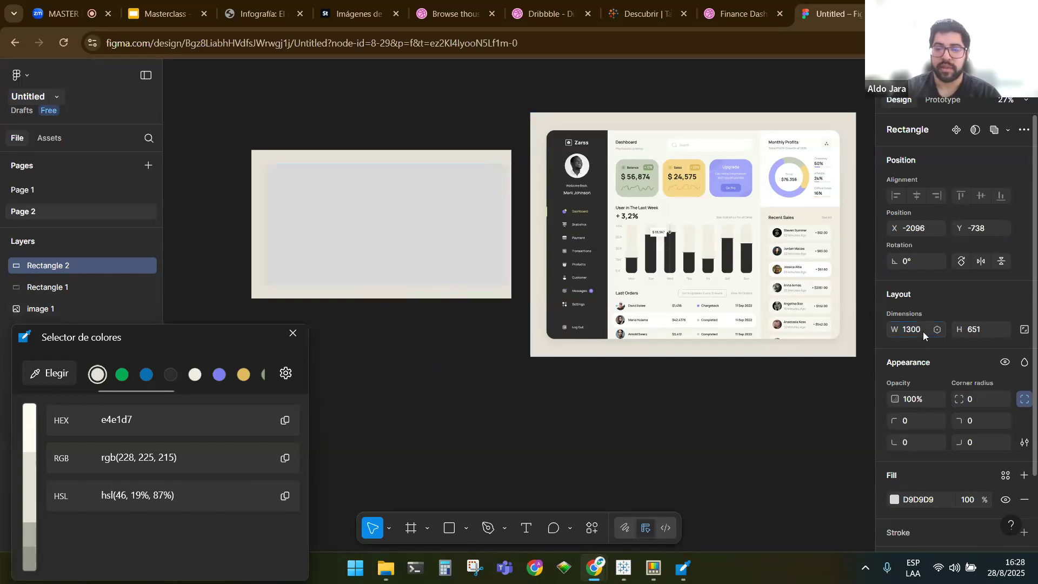
pyautogui.click(971, 333)
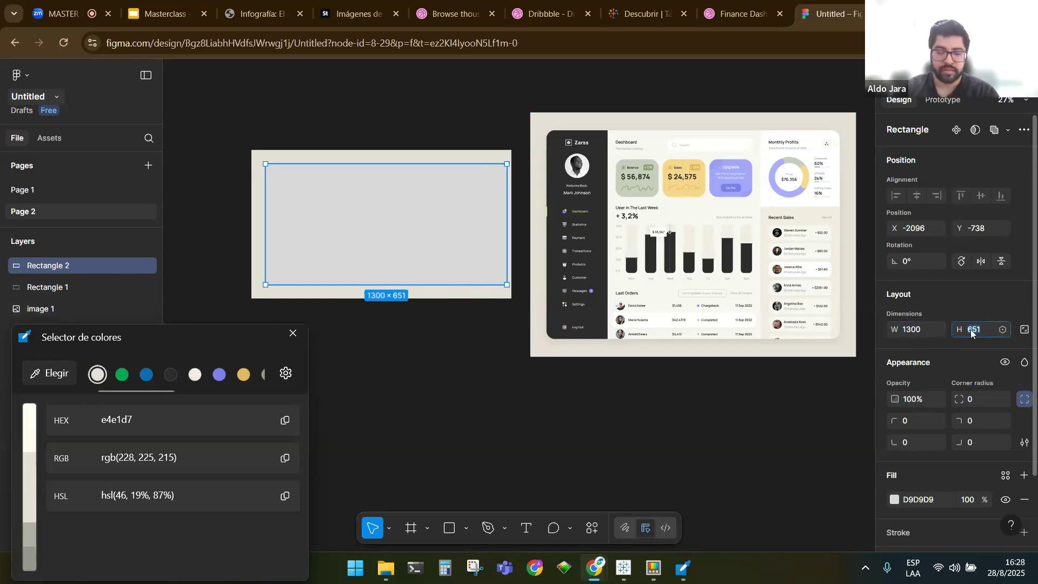
pyautogui.write('700')
pyautogui.press('Return')
pyautogui.moveTo(447, 231)
pyautogui.mouseDown()
pyautogui.moveTo(427, 230)
pyautogui.moveTo(442, 227)
pyautogui.mouseUp()
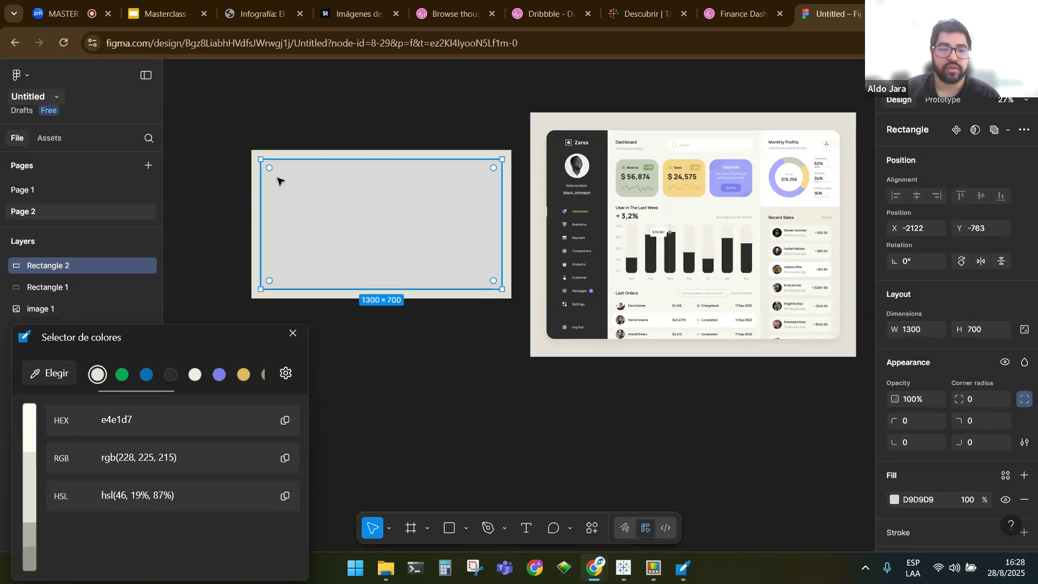
# Round all corners of the 1300 × 700 inner rectangle with a radius of 60
pyautogui.moveTo(272, 169); pyautogui.dragTo(278, 172)
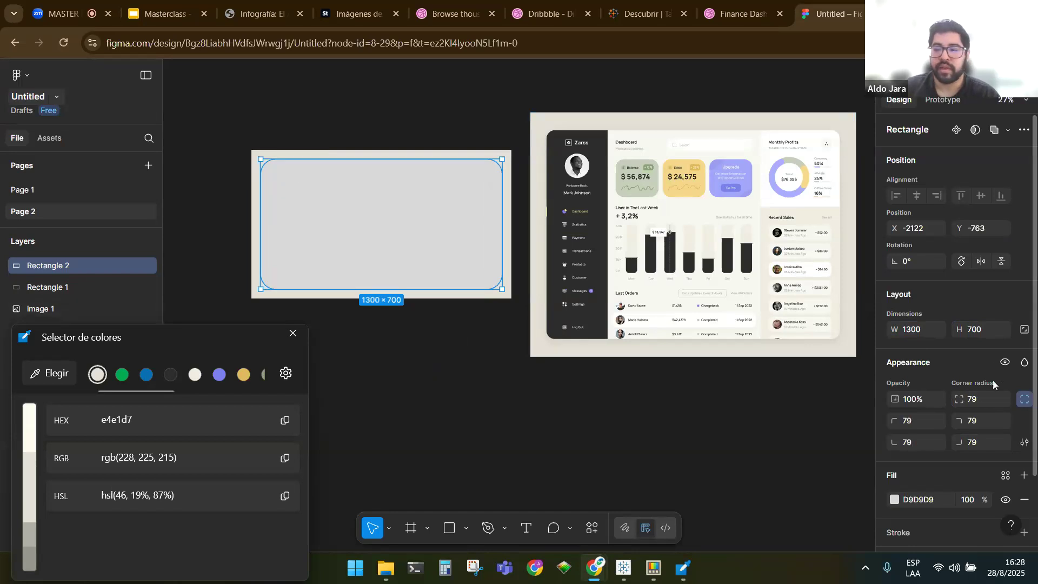
pyautogui.click(978, 401)
pyautogui.write('60')
pyautogui.press('Return')
pyautogui.click(475, 359)
pyautogui.click(285, 224)
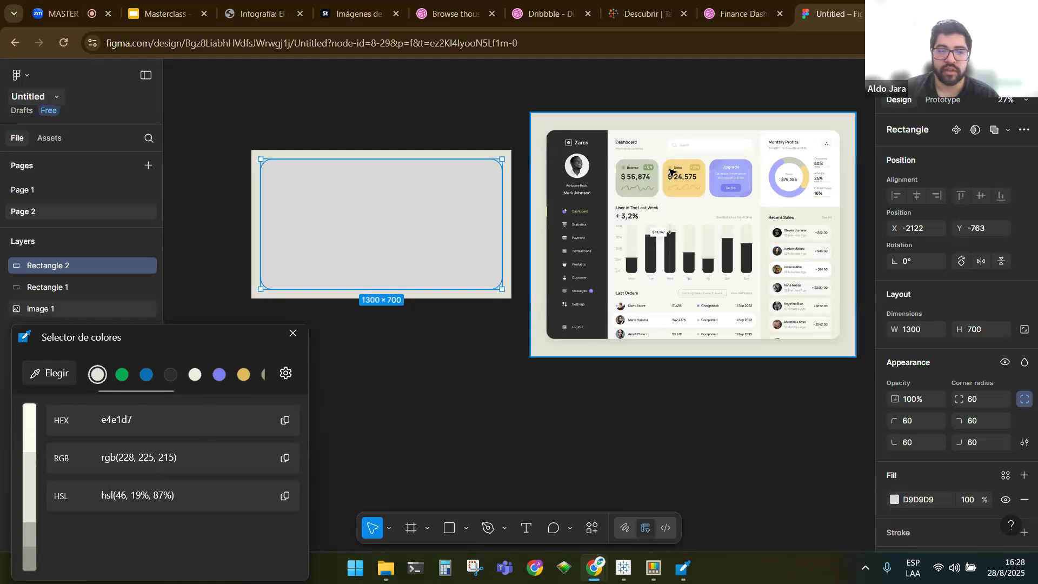
# Sample the off-white f8f7f1 from the reference dashboard's main panel and apply it as the inner rectangle's fill
pyautogui.press('super+shift+c')
pyautogui.click(688, 222)
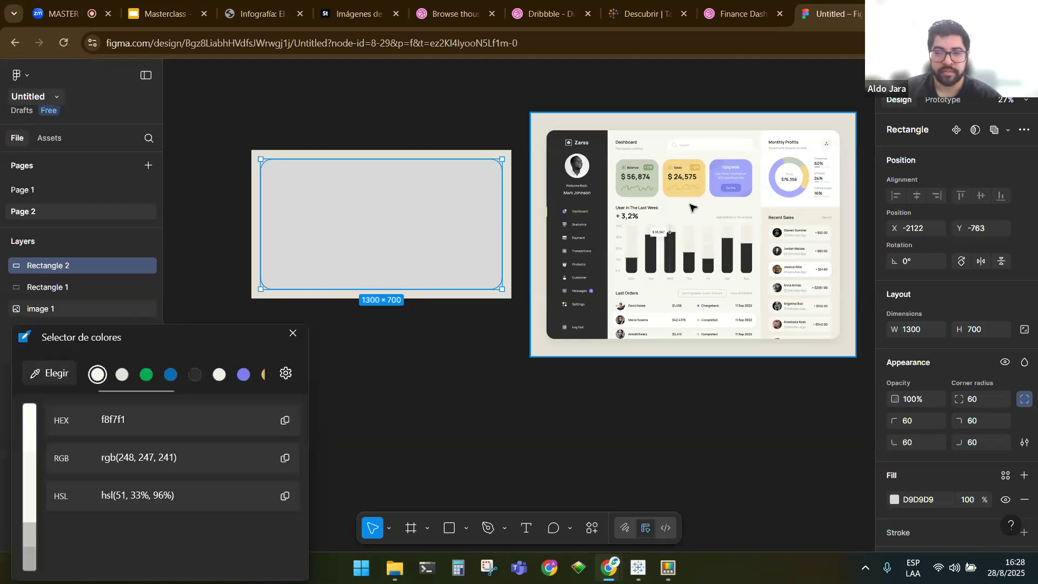
pyautogui.click(285, 420)
pyautogui.click(918, 499)
pyautogui.hotkey('ctrl', 'v')
pyautogui.press('Return')
pyautogui.click(432, 358)
pyautogui.click(439, 281)
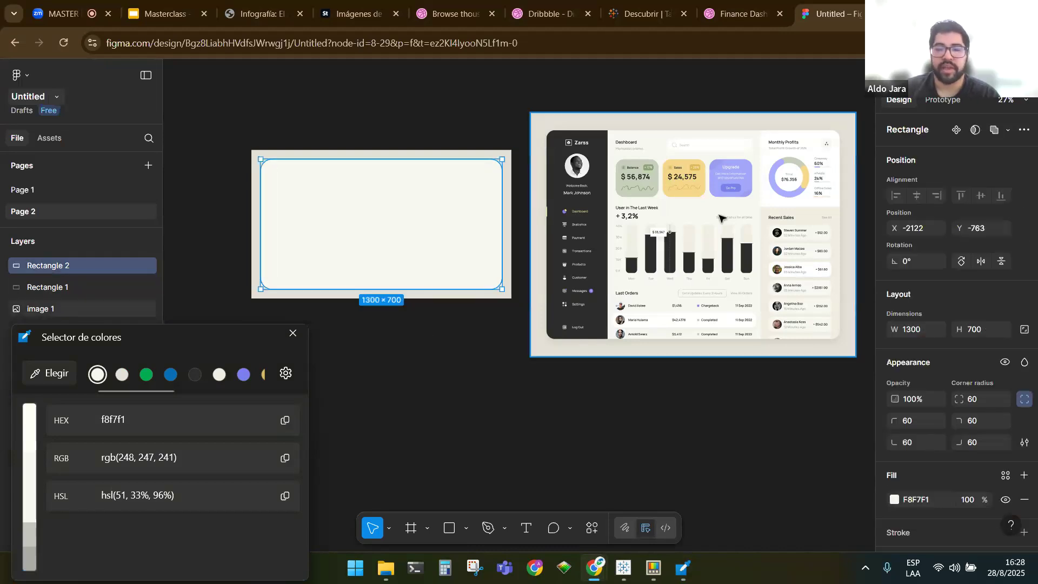
# Draw a vertical sidebar rectangle and fit it to the left end of the off-white panel at about 312 × 700
pyautogui.scroll(3, 670, 269)
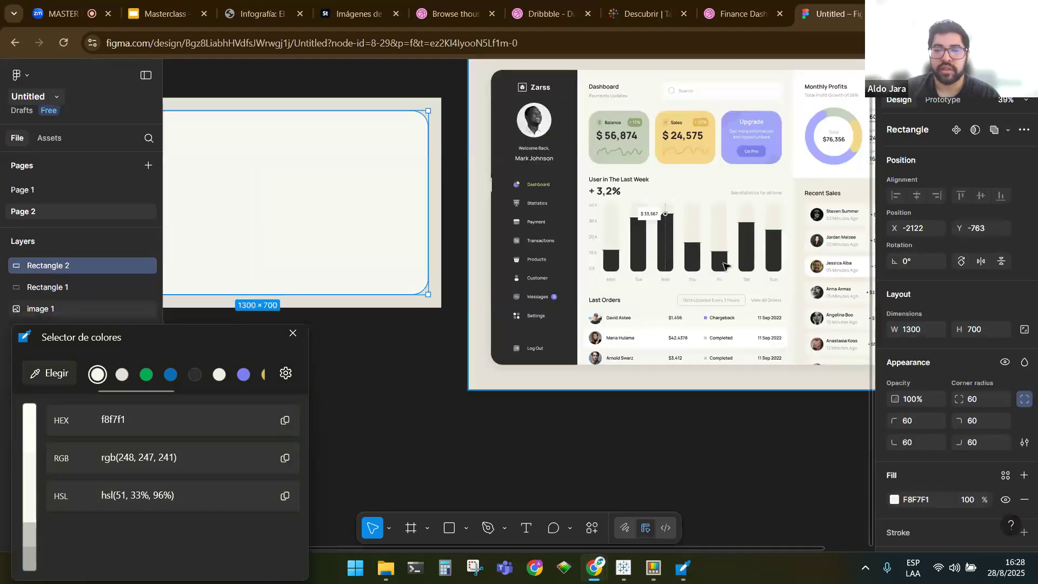
pyautogui.moveTo(666, 408); pyautogui.dragTo(634, 455)
pyautogui.moveTo(413, 368); pyautogui.dragTo(513, 364)
pyautogui.scroll(-1, 453, 363)
pyautogui.scroll(-1, 454, 362)
pyautogui.moveTo(519, 101); pyautogui.dragTo(475, 100)
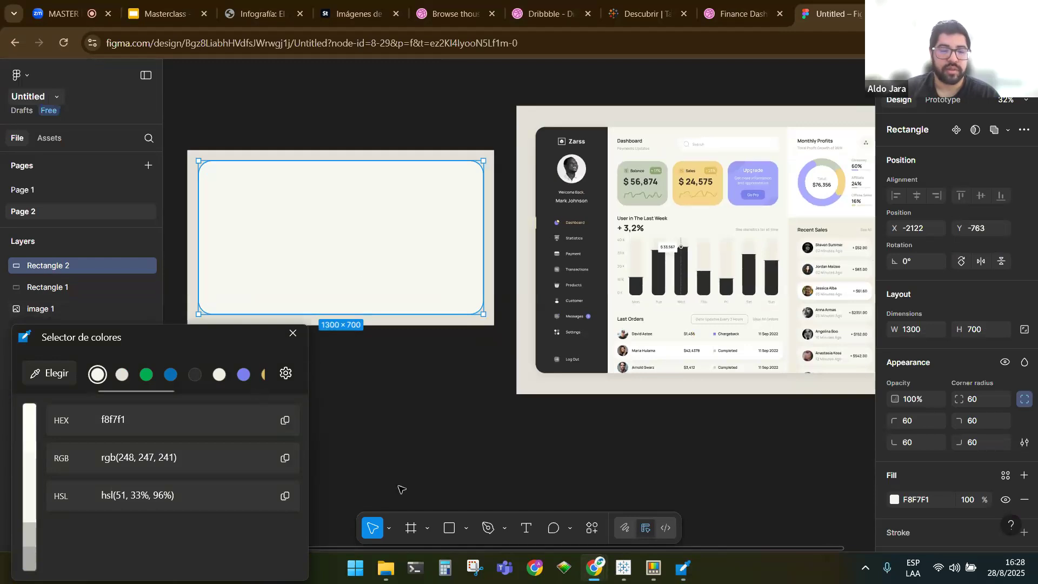
pyautogui.click(450, 528)
pyautogui.click(413, 387)
pyautogui.moveTo(415, 395); pyautogui.dragTo(242, 291)
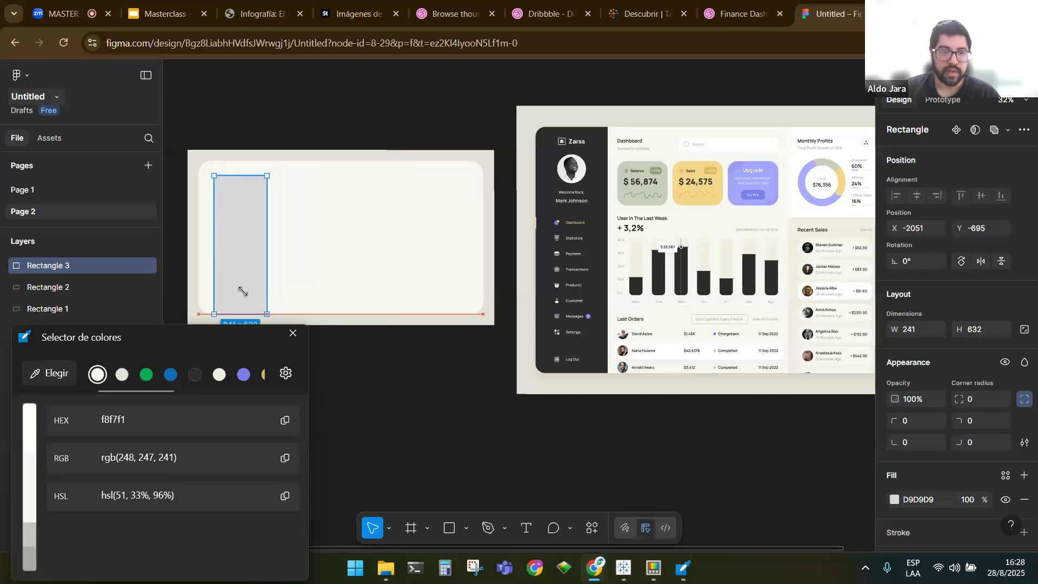
pyautogui.moveTo(207, 231); pyautogui.dragTo(192, 231)
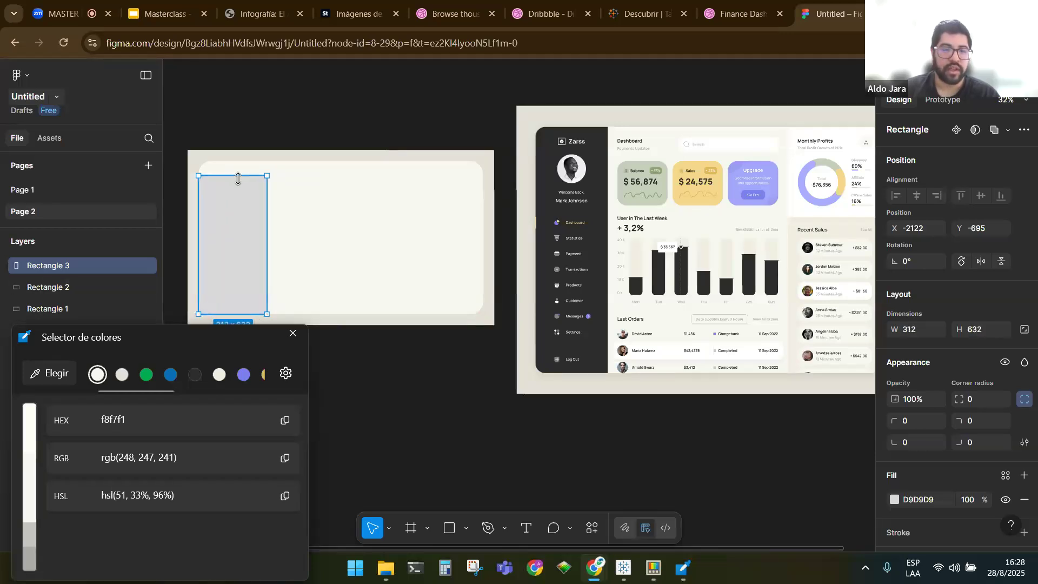
pyautogui.moveTo(236, 176); pyautogui.dragTo(236, 161)
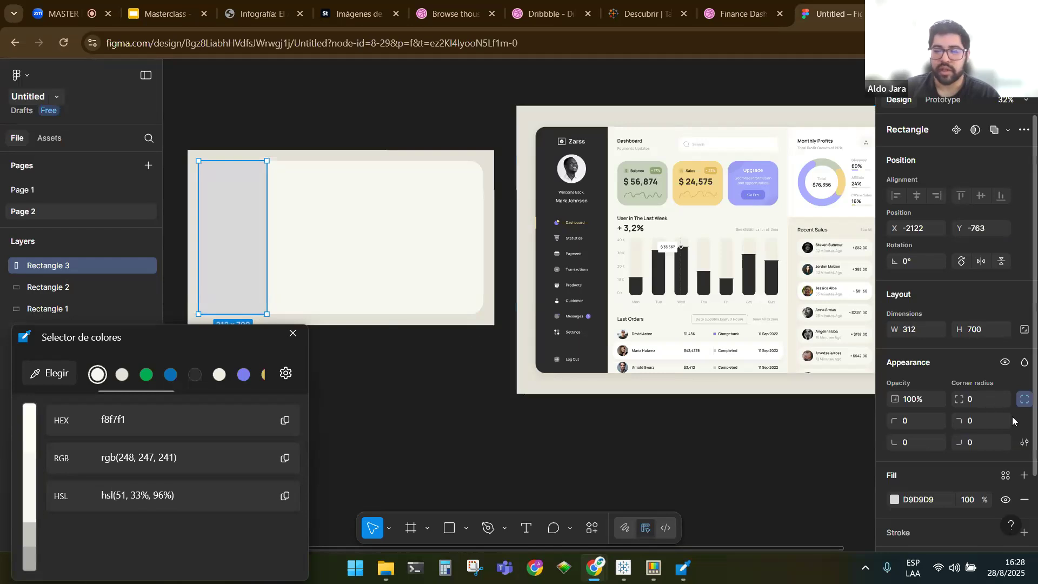
# Set only the sidebar rectangle's top-left and bottom-left corner radii to 60
pyautogui.click(913, 423)
pyautogui.write('60')
pyautogui.press('Return')
pyautogui.click(916, 440)
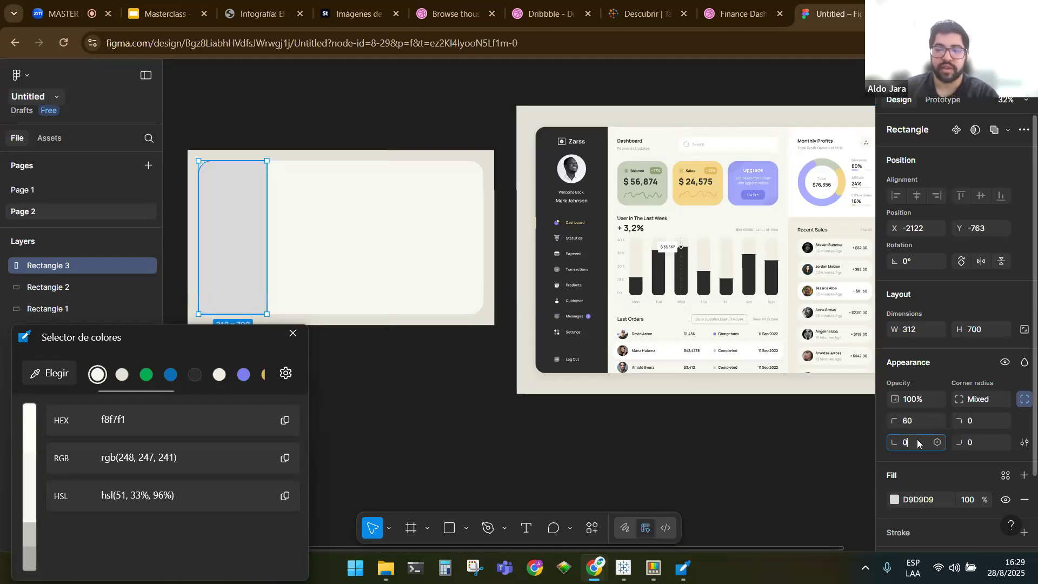
pyautogui.write('60')
pyautogui.press('Return')
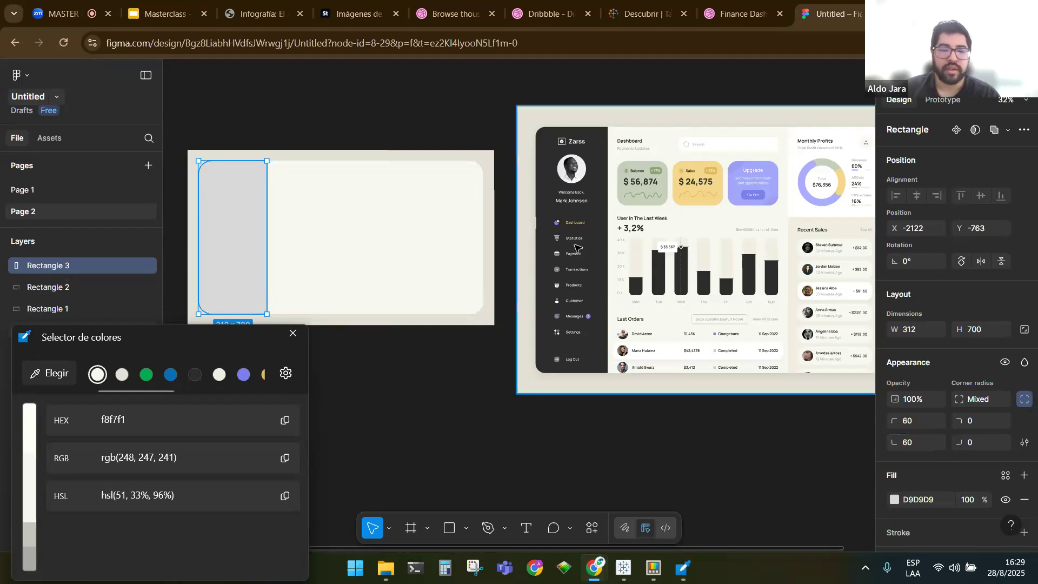
# Sample the dark grey 2c2c2c from the reference dashboard's sidebar and apply it as the sidebar rectangle's fill
pyautogui.press('super+shift+c')
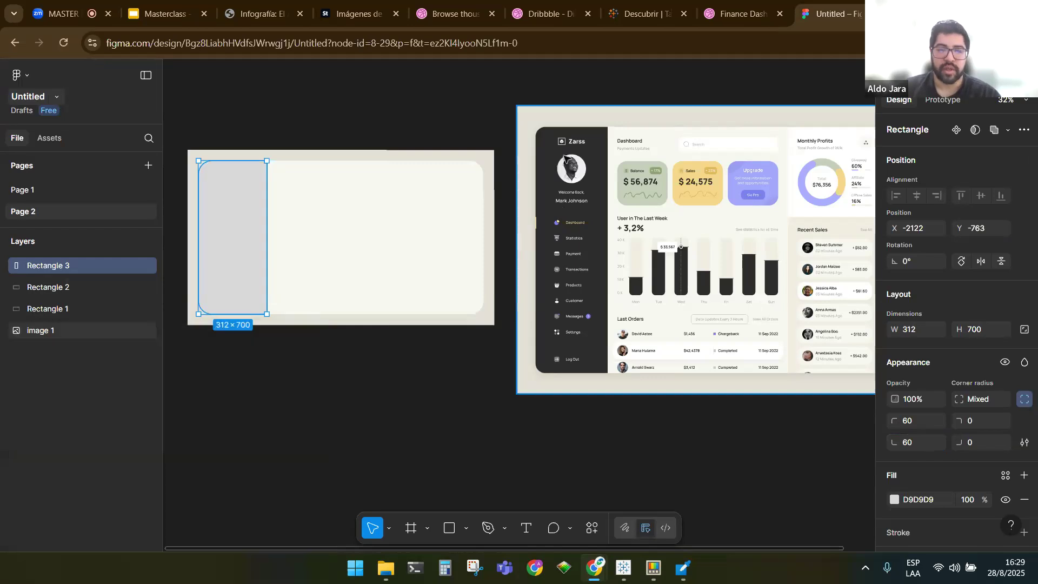
pyautogui.click(561, 165)
pyautogui.click(276, 419)
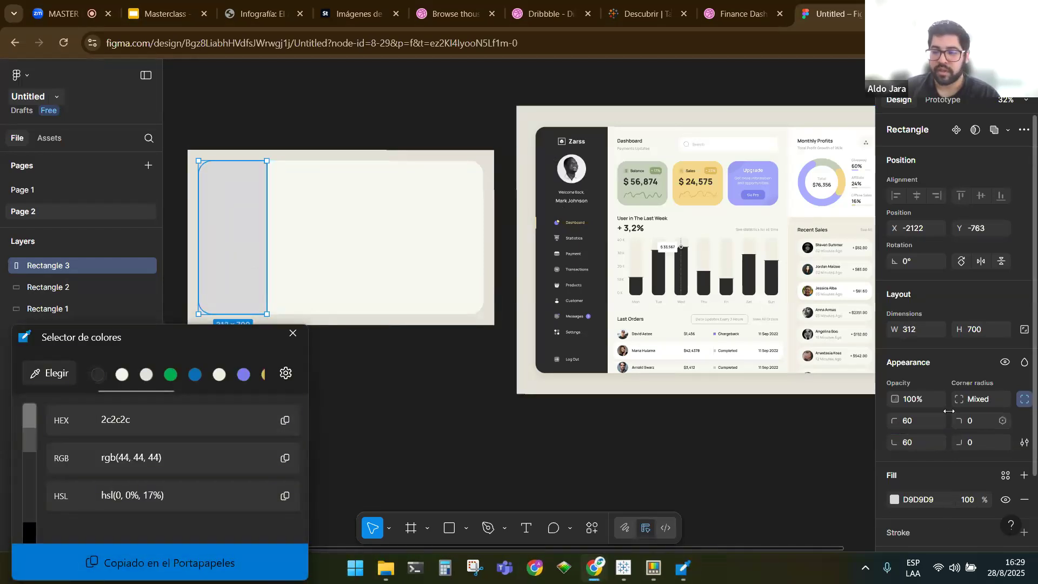
pyautogui.scroll(-3, 961, 352)
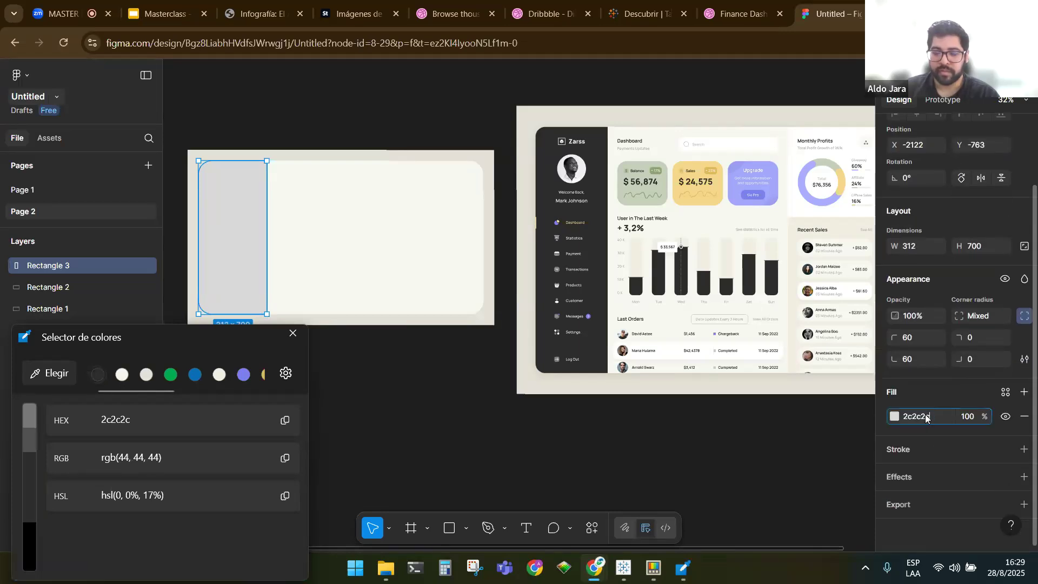
pyautogui.press('Return')
# Narrow the dark sidebar rectangle from its right edge to about 281 wide
pyautogui.click(477, 389)
pyautogui.click(260, 240)
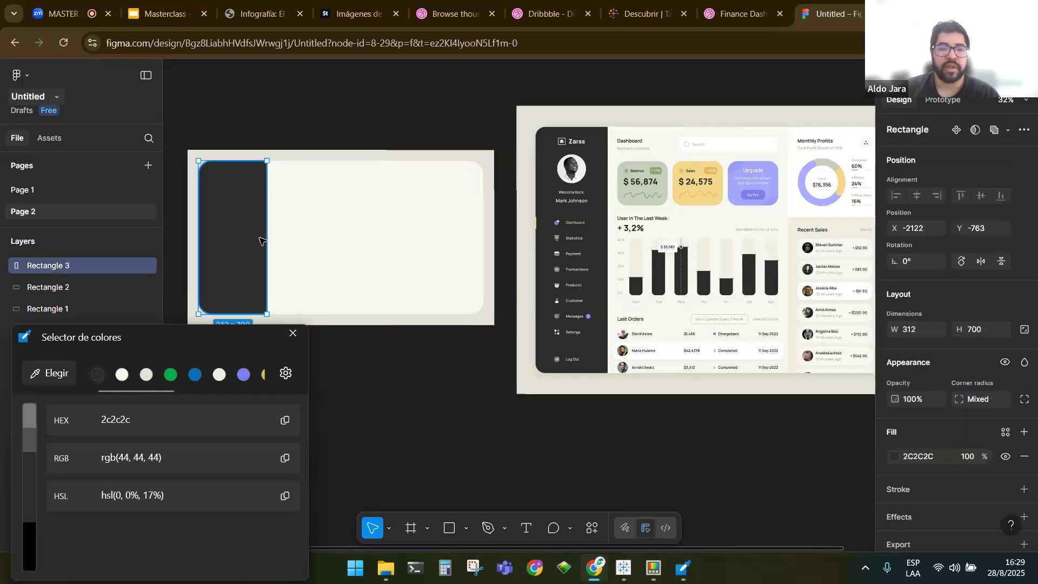
pyautogui.moveTo(267, 241); pyautogui.dragTo(260, 241)
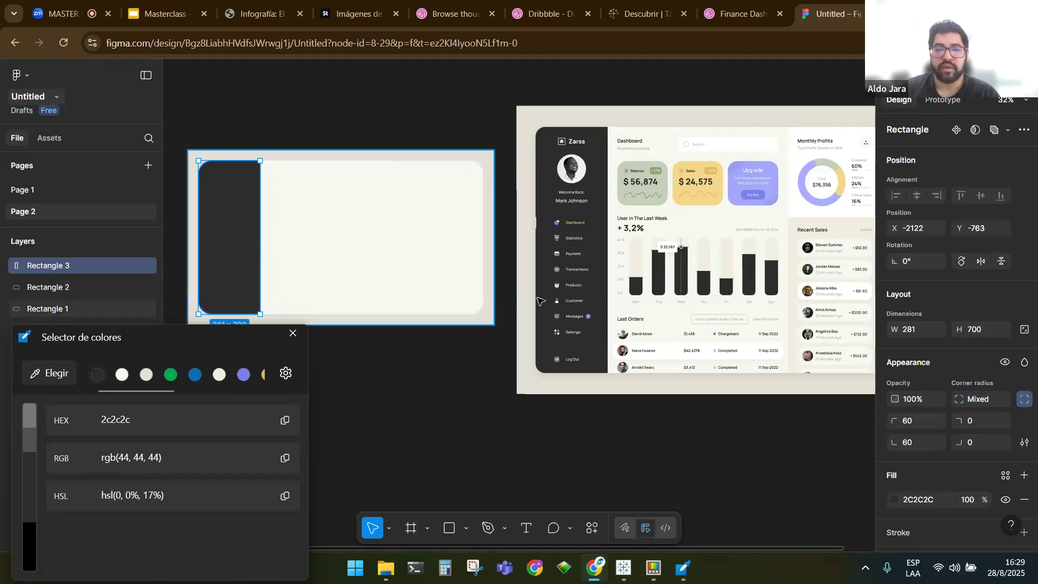
# Draw a card rectangle about 281 × 201 near the top of the off-white area beside the sidebar and set its corner radius to 45
pyautogui.click(453, 423)
pyautogui.scroll(2, 432, 433)
pyautogui.hscroll(2, 432, 433)
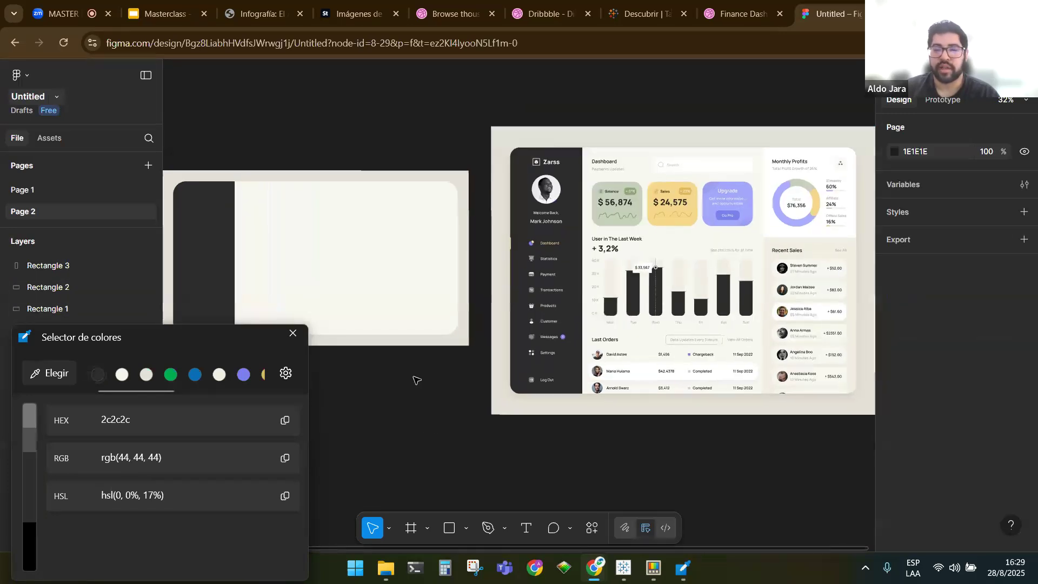
pyautogui.scroll(-1, 444, 409)
pyautogui.hscroll(-1, 444, 409)
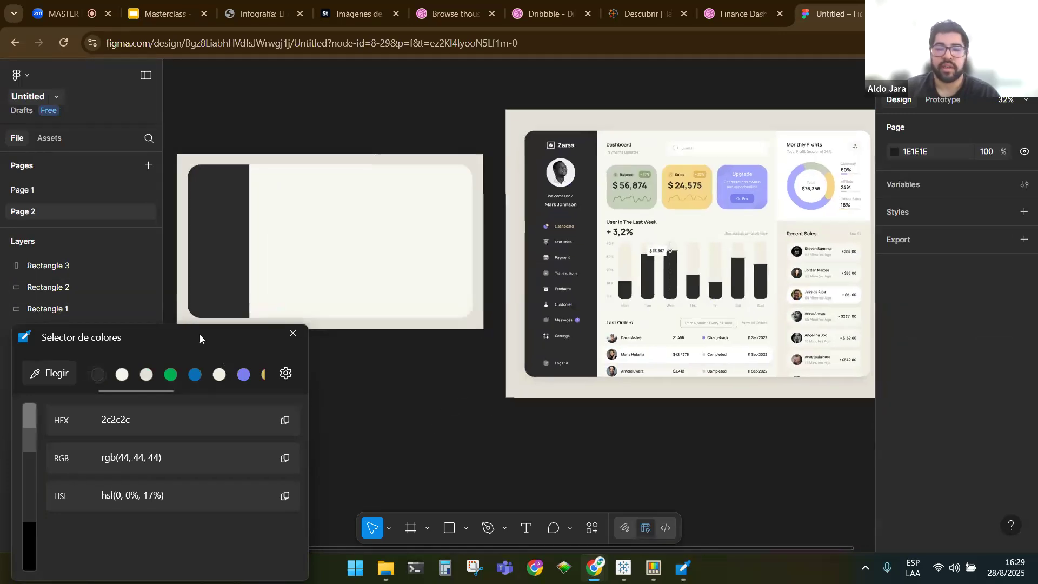
pyautogui.moveTo(424, 383); pyautogui.dragTo(429, 357)
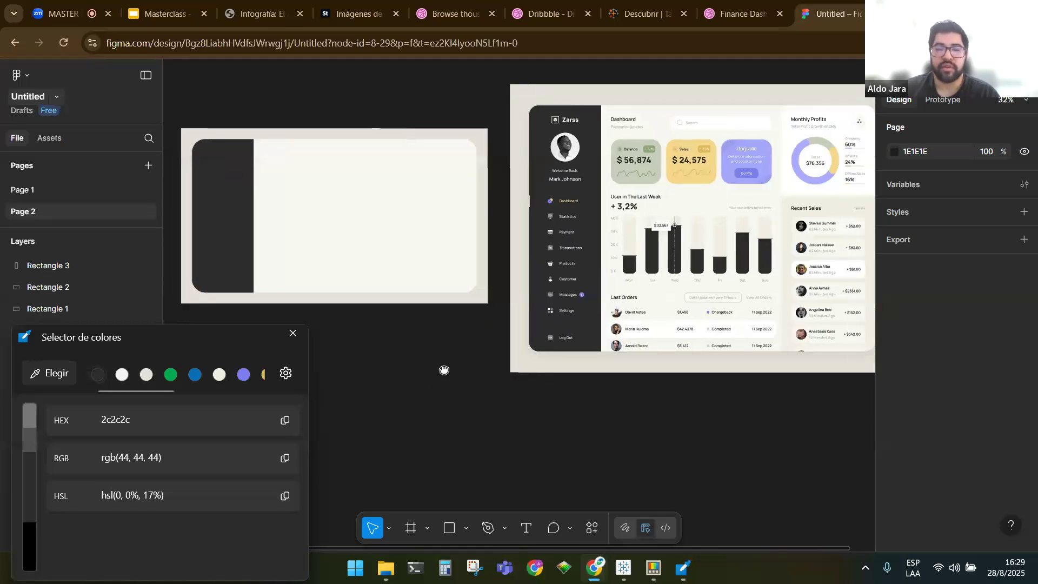
pyautogui.moveTo(493, 410); pyautogui.dragTo(477, 407)
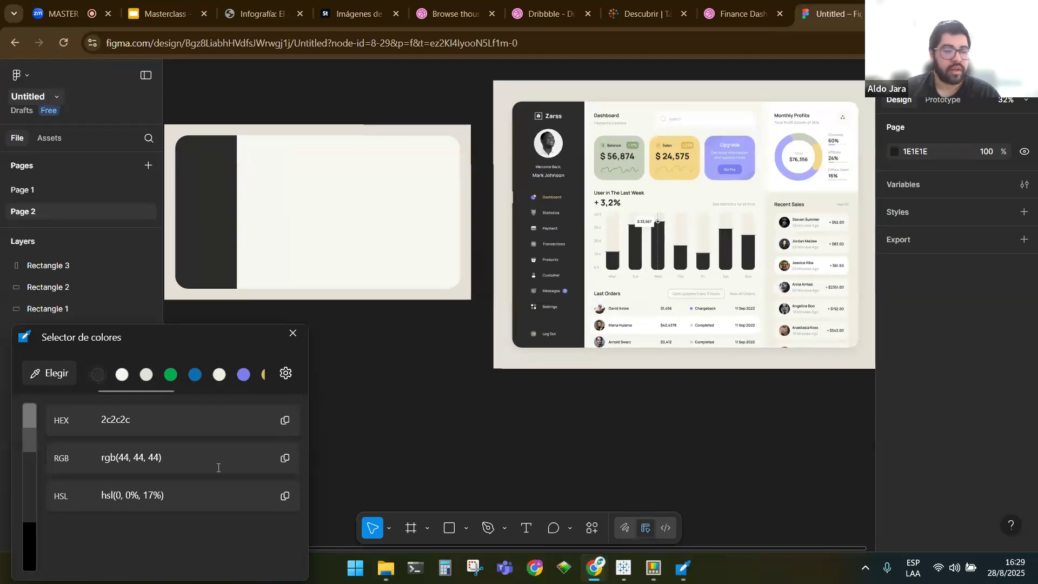
pyautogui.click(449, 527)
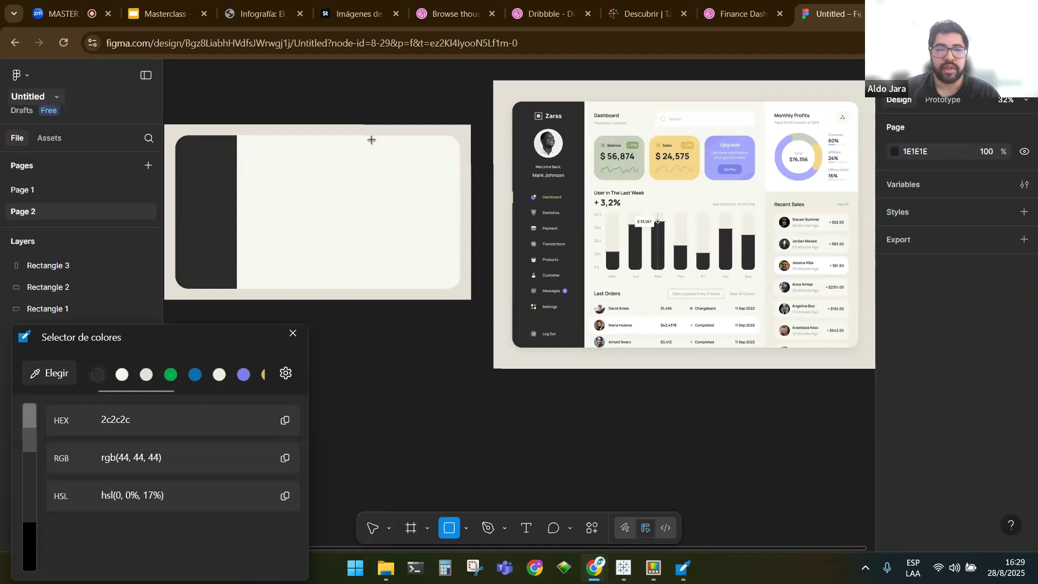
pyautogui.moveTo(249, 152); pyautogui.dragTo(310, 195)
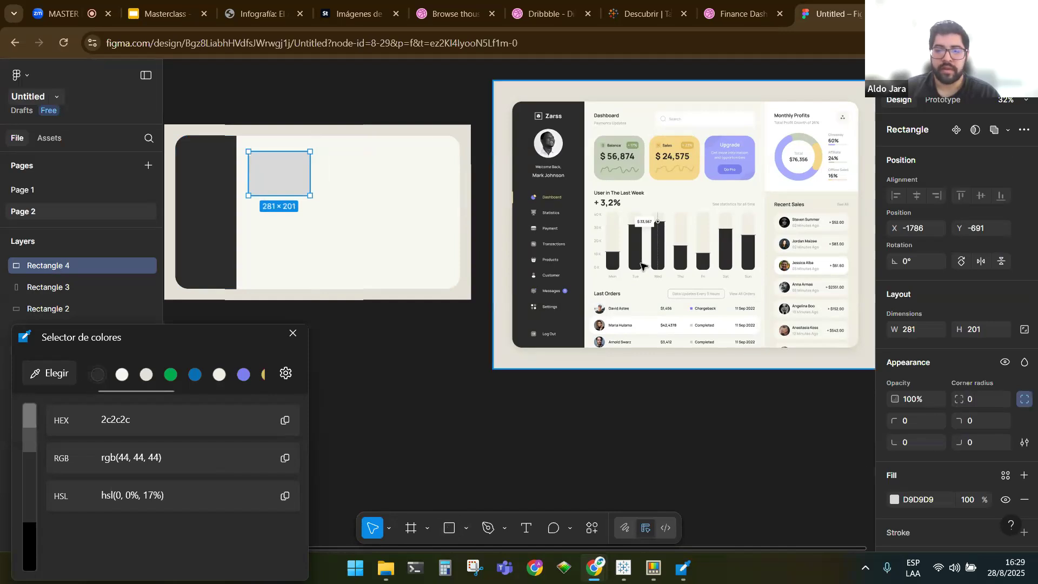
pyautogui.click(977, 398)
pyautogui.write('45')
pyautogui.press('Return')
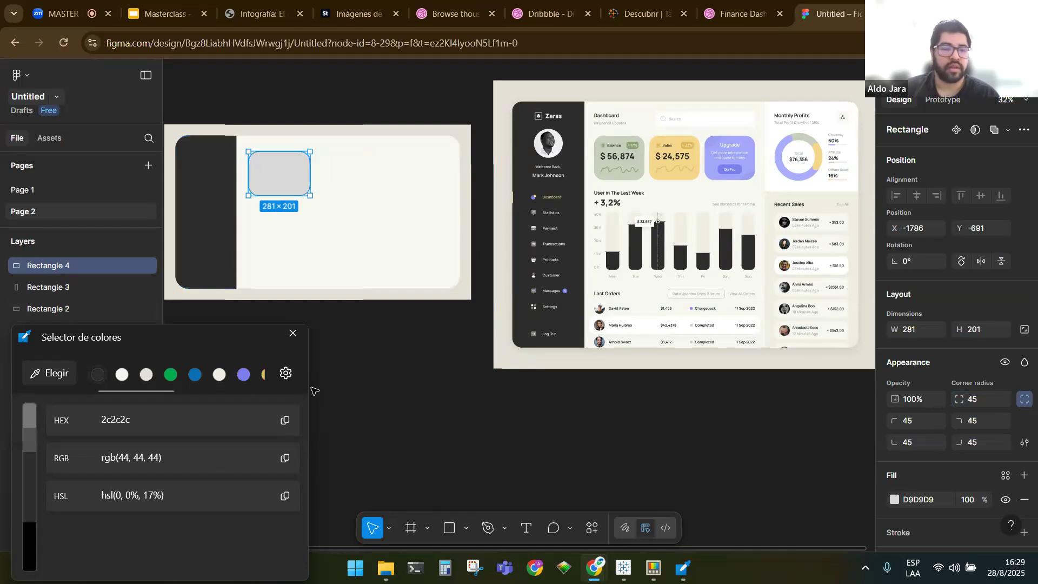
# Sample the green c6d0bc from the reference dashboard's Balance card and apply it as the card rectangle's fill
pyautogui.press('super+shift+c')
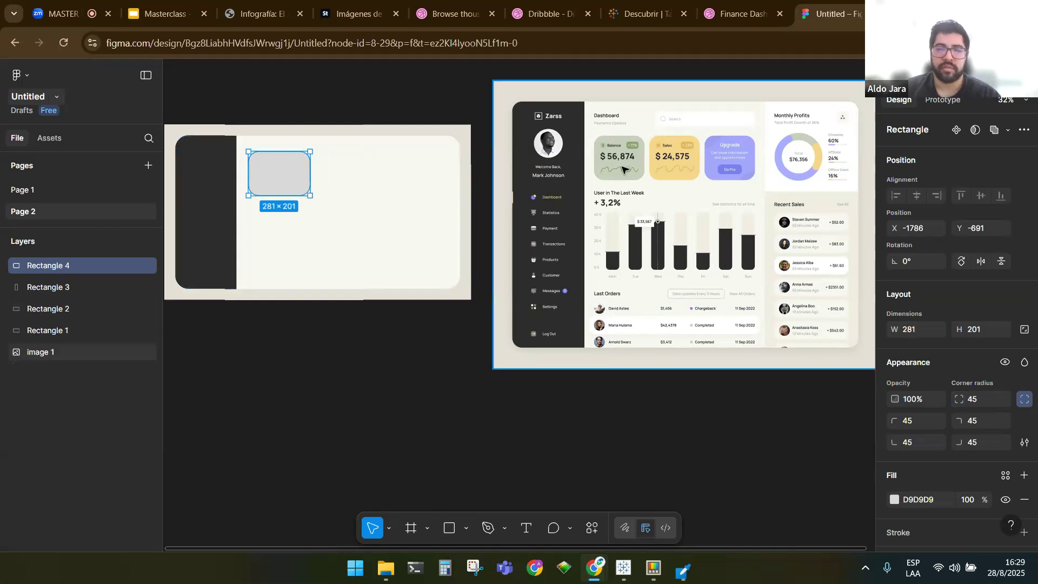
pyautogui.click(627, 171)
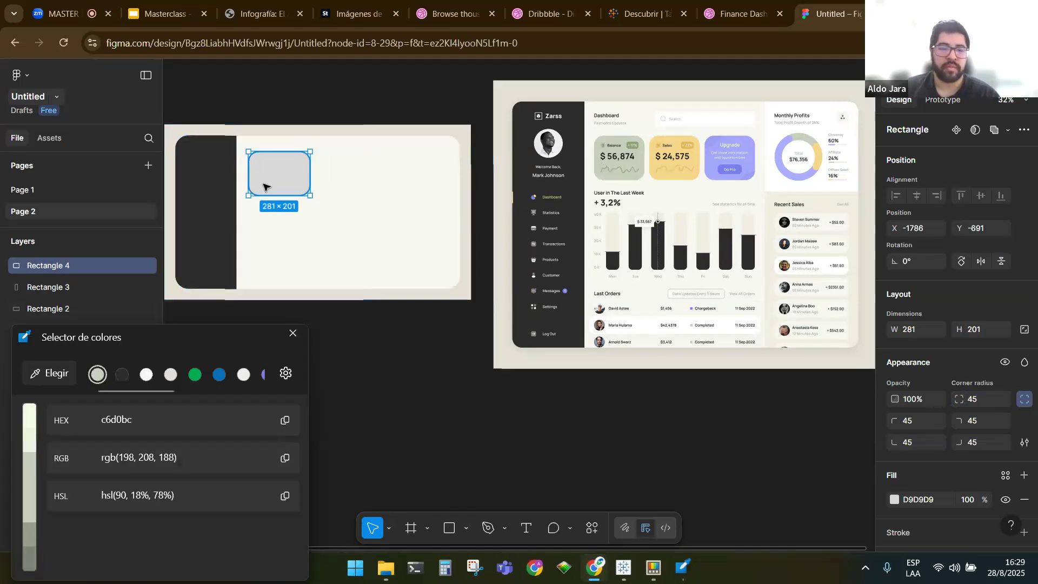
pyautogui.click(284, 421)
pyautogui.click(924, 501)
pyautogui.hotkey('ctrl', 'v')
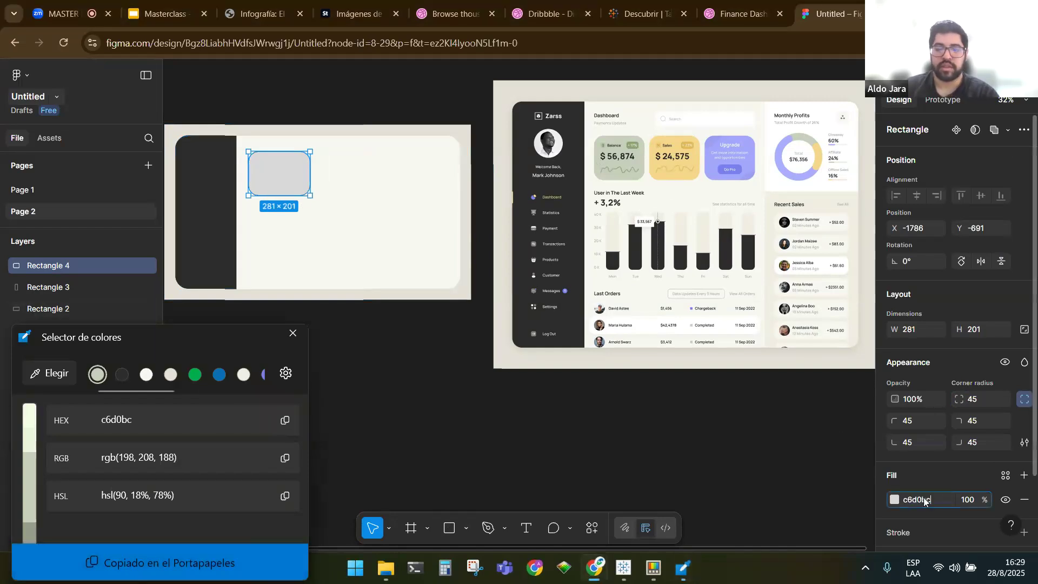
pyautogui.press('Return')
# Shrink the green card slightly and place it a little lower beside the sidebar
pyautogui.click(407, 356)
pyautogui.moveTo(301, 173); pyautogui.dragTo(282, 188)
pyautogui.click(400, 362)
pyautogui.moveTo(401, 362); pyautogui.dragTo(431, 410)
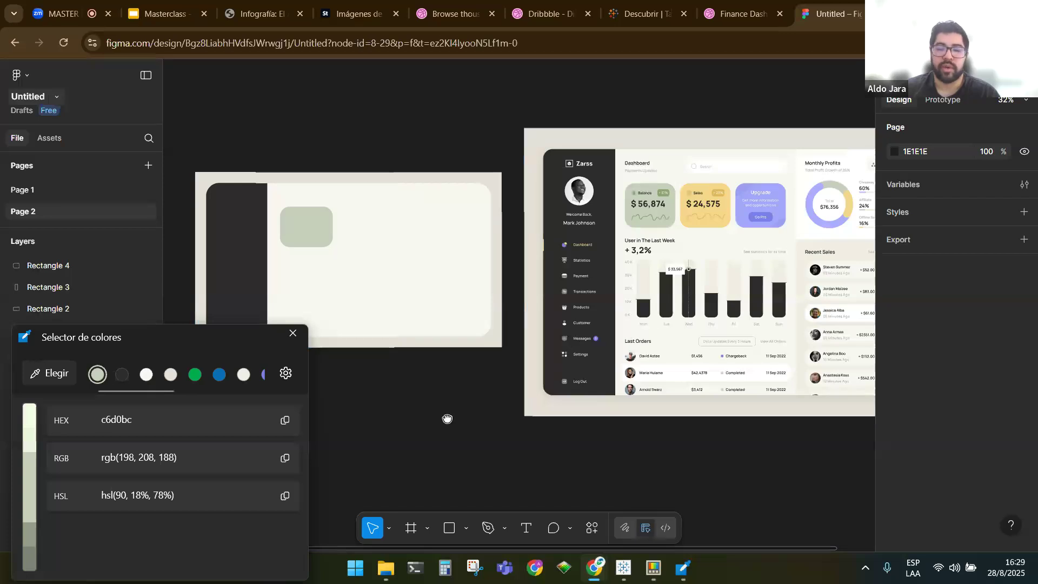
pyautogui.scroll(-1, 411, 378)
# Switch to Page 1 with the finished background design and move the colour picker window clear of the layers list
pyautogui.moveTo(158, 340)
pyautogui.mouseDown()
pyautogui.moveTo(170, 342)
pyautogui.moveTo(153, 345)
pyautogui.mouseUp()
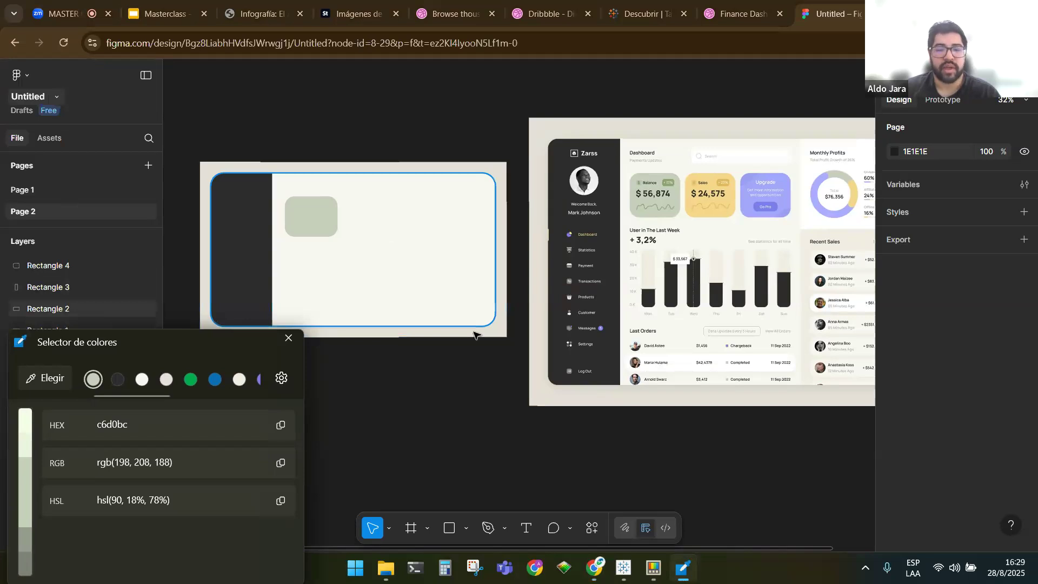
pyautogui.moveTo(137, 342); pyautogui.dragTo(93, 277)
pyautogui.click(34, 189)
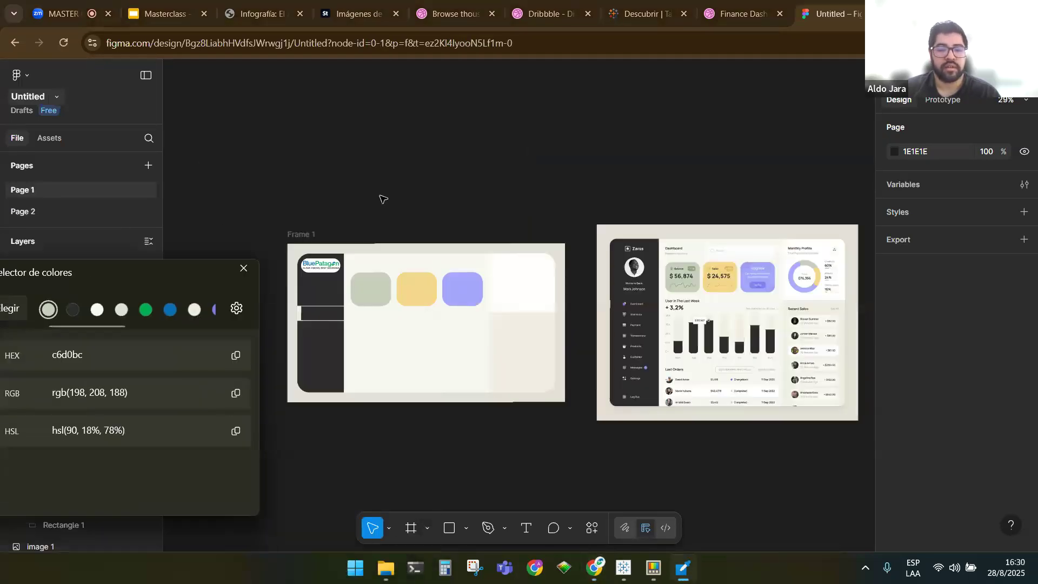
pyautogui.scroll(-3, 353, 97)
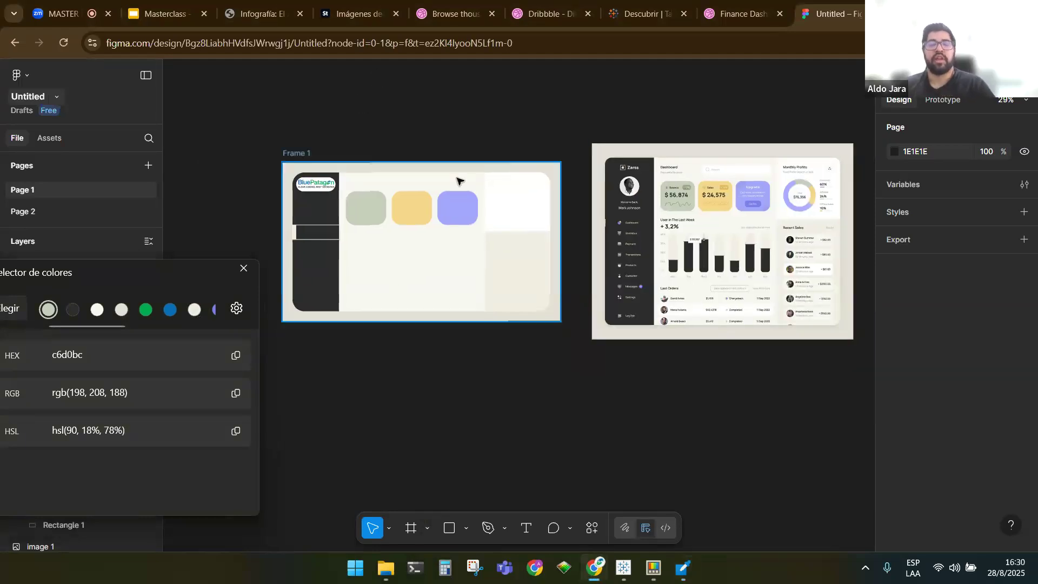
pyautogui.scroll(1, 499, 380)
pyautogui.scroll(1, 492, 378)
pyautogui.moveTo(485, 381)
pyautogui.mouseDown()
pyautogui.moveTo(445, 383)
pyautogui.moveTo(477, 387)
pyautogui.mouseUp()
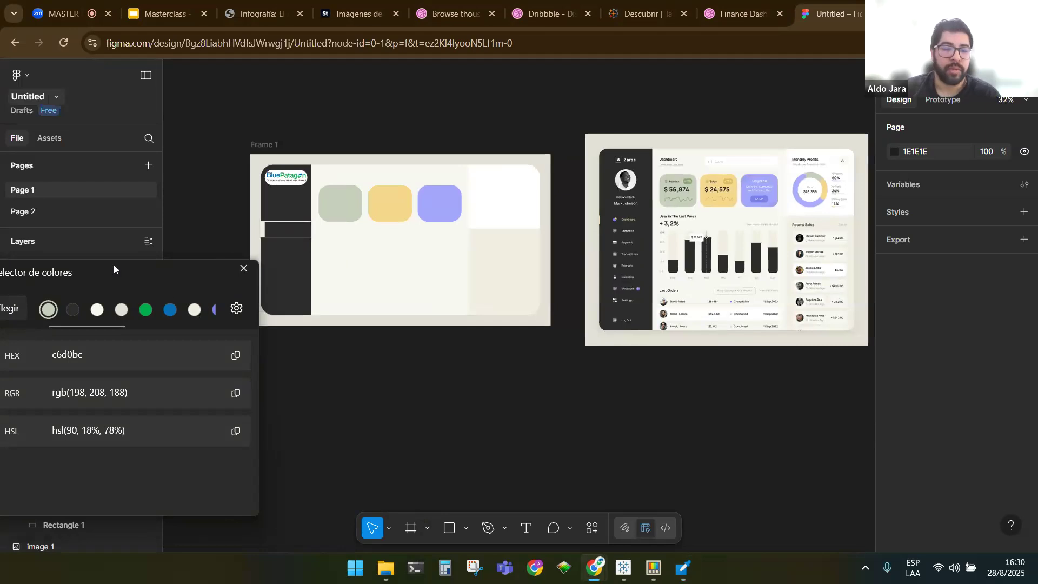
pyautogui.moveTo(113, 268); pyautogui.dragTo(358, 303)
# Collapse and select Frame 1, then export it as a PNG at 1x
pyautogui.click(7, 267)
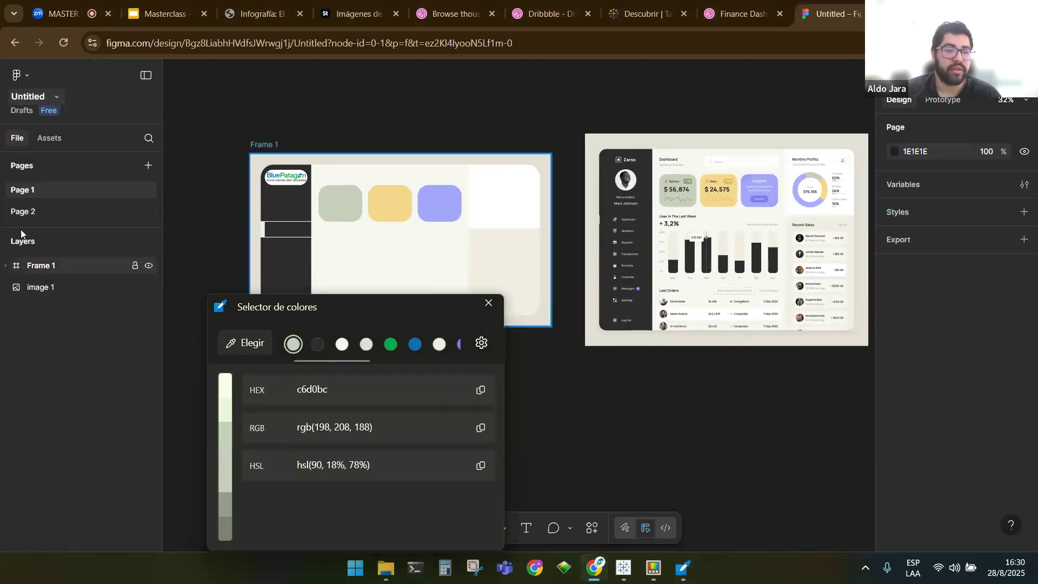
pyautogui.click(116, 266)
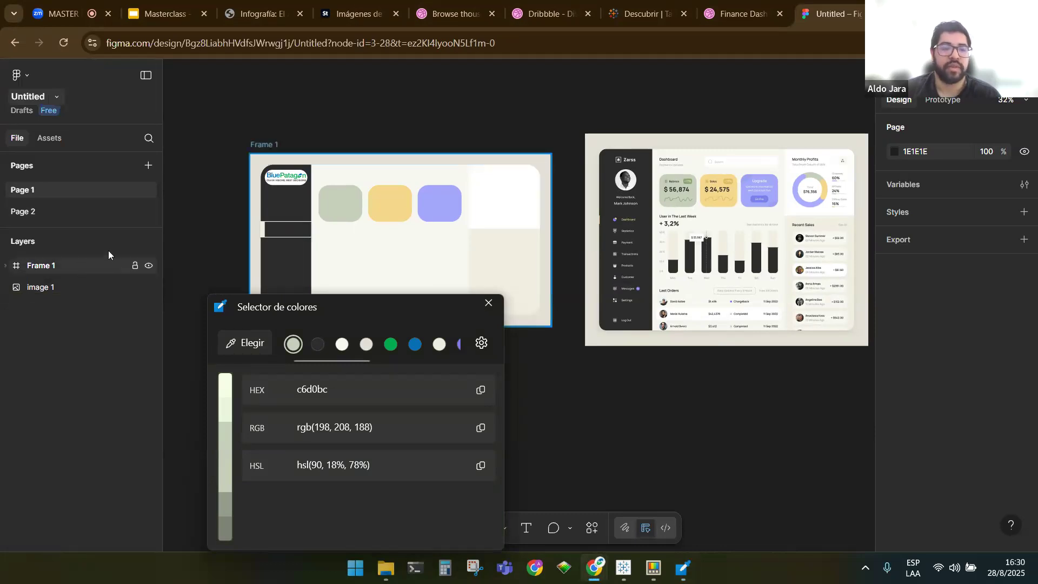
pyautogui.scroll(-6, 1003, 447)
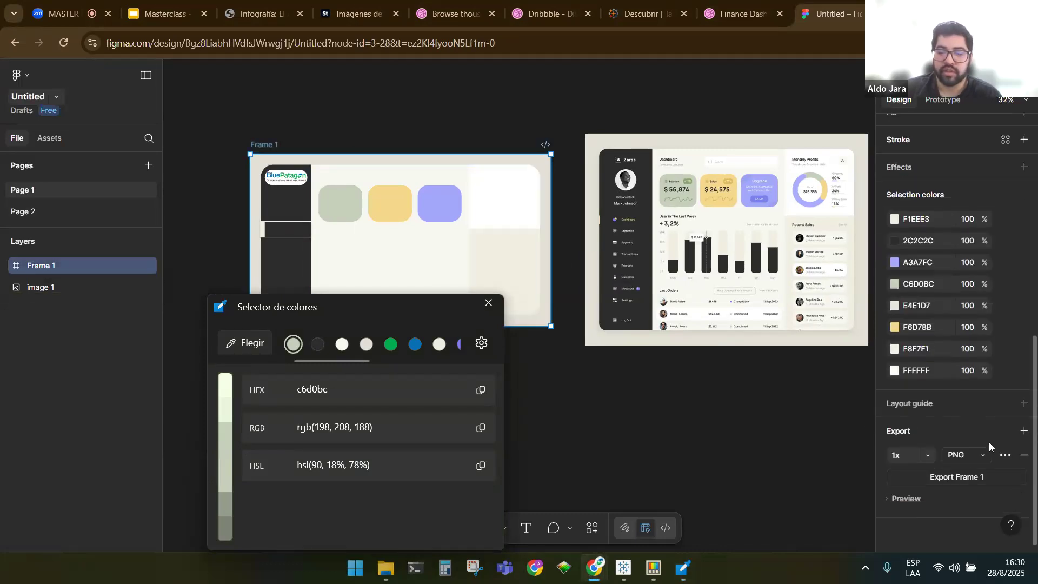
pyautogui.click(957, 477)
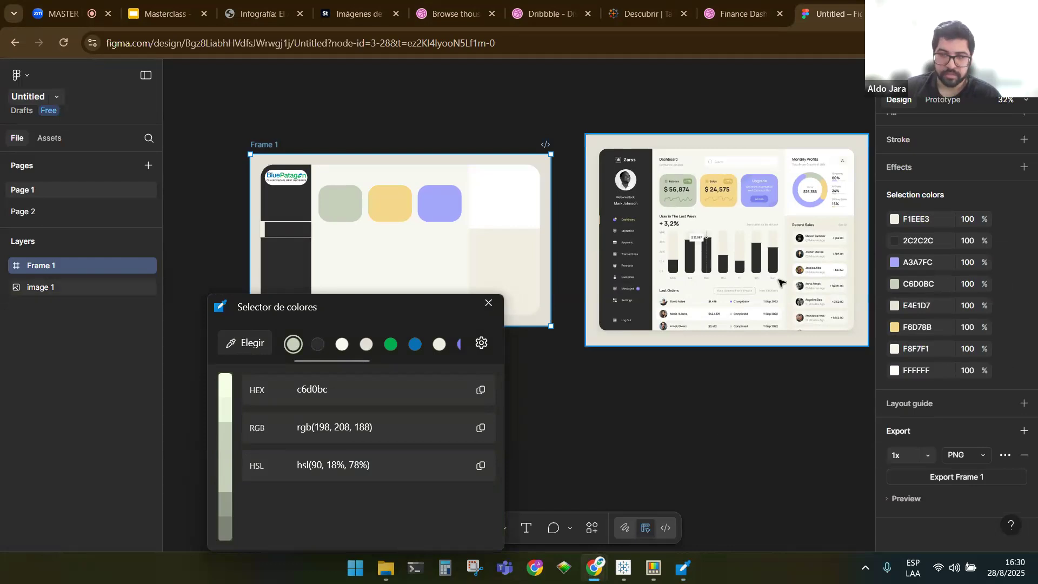
pyautogui.click(982, 457)
pyautogui.click(765, 413)
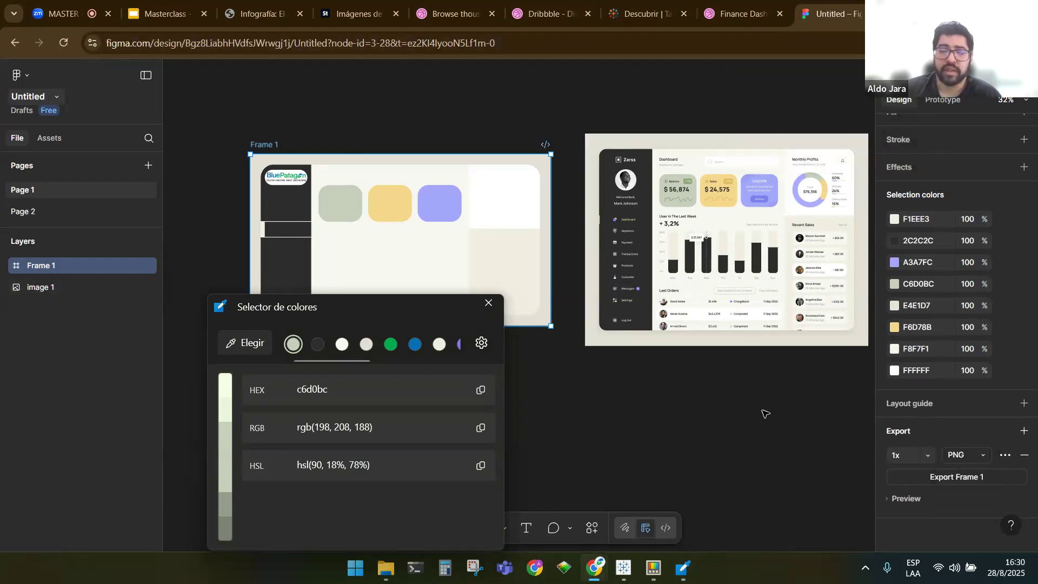
# Switch to the Libro2 workbook in Tableau, move the colour picker aside and add a new dashboard
pyautogui.moveTo(623, 567)
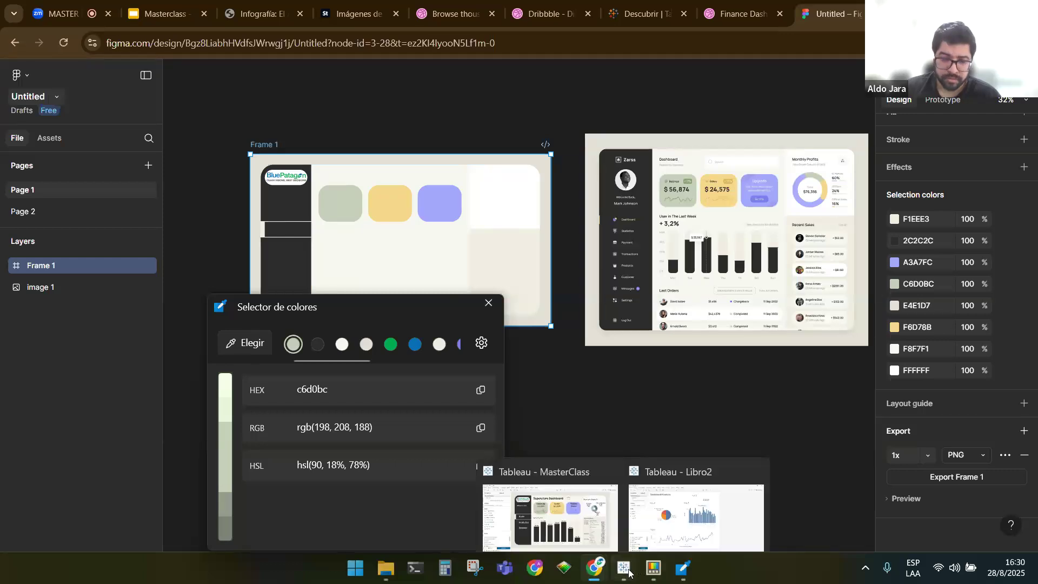
pyautogui.click(686, 508)
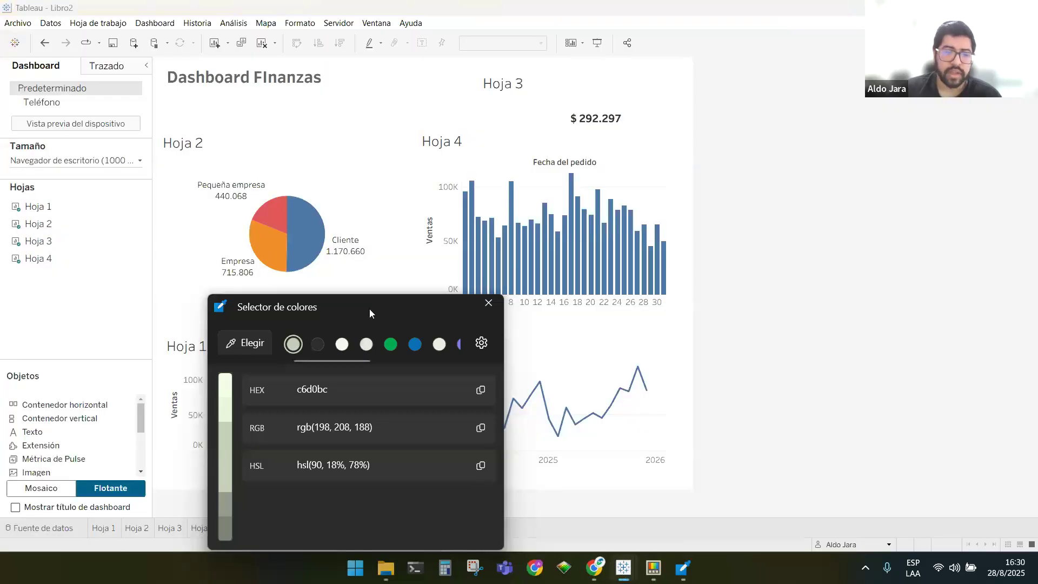
pyautogui.moveTo(369, 309); pyautogui.dragTo(830, 225)
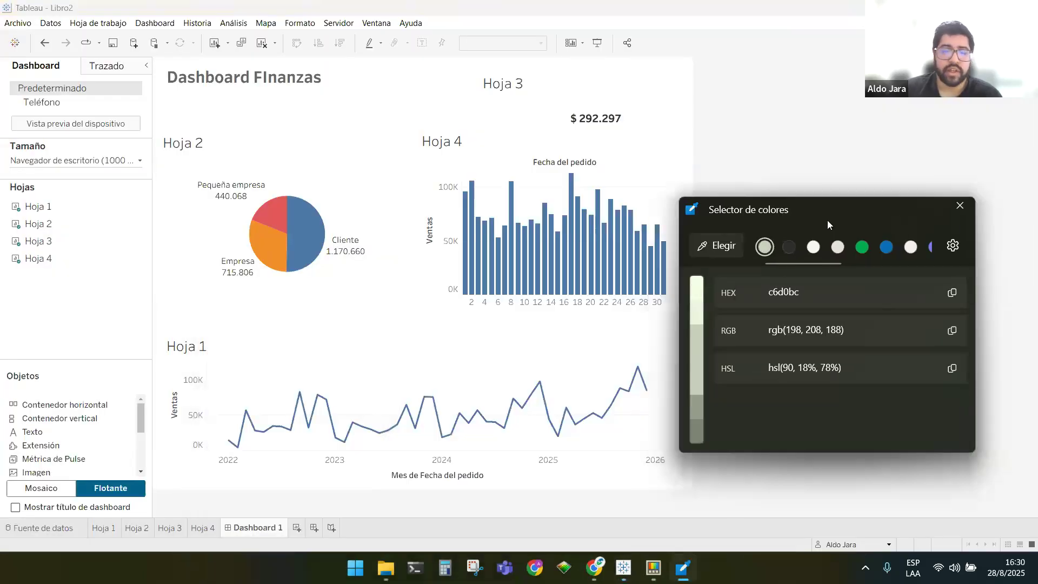
pyautogui.click(314, 528)
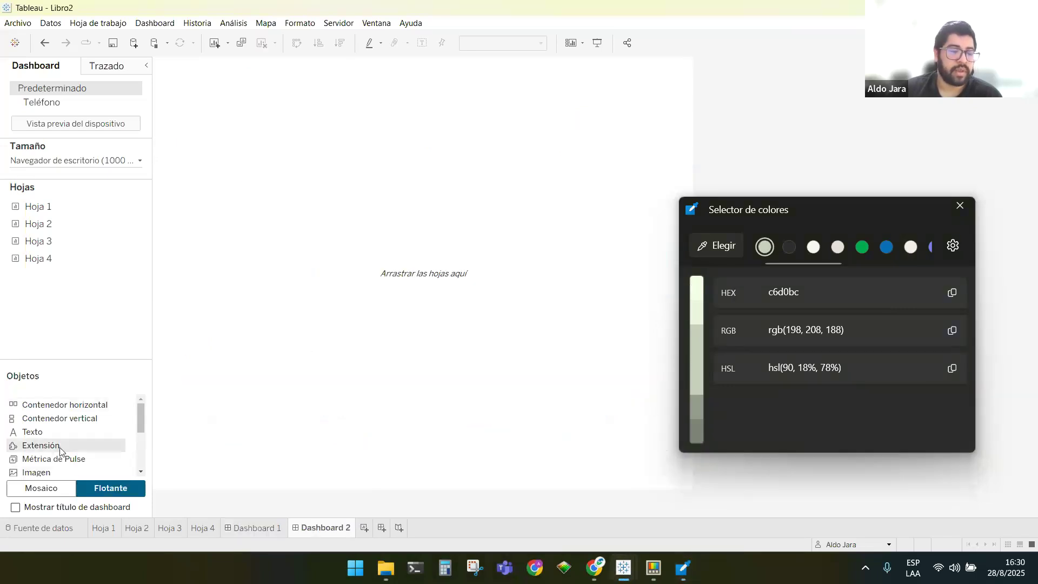
# Add a tiled image object to the empty dashboard and choose Frame 1 (4).png from Descargas as its file
pyautogui.click(61, 487)
pyautogui.moveTo(56, 476); pyautogui.dragTo(323, 257)
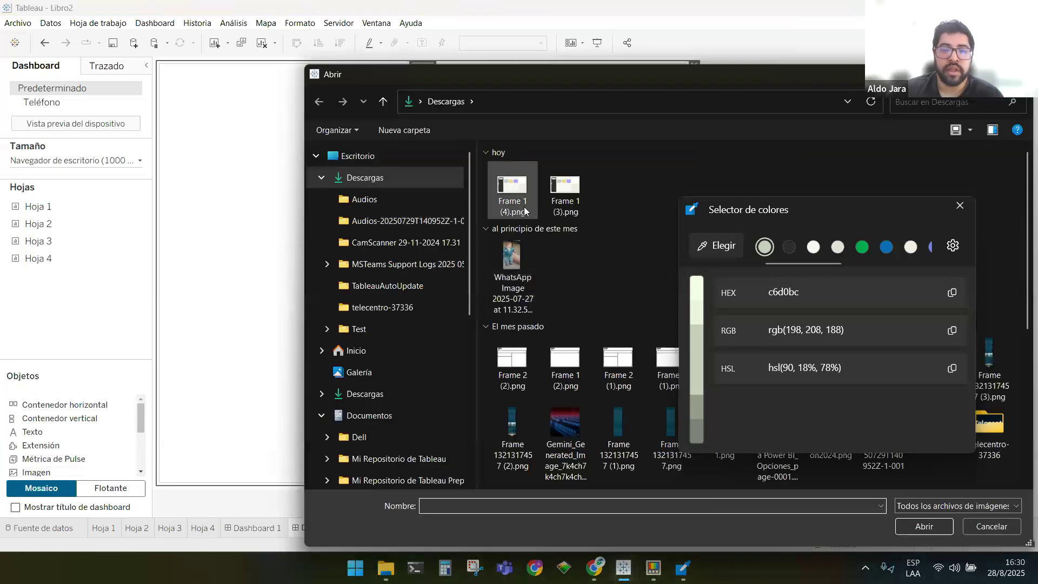
pyautogui.click(511, 189)
pyautogui.click(948, 527)
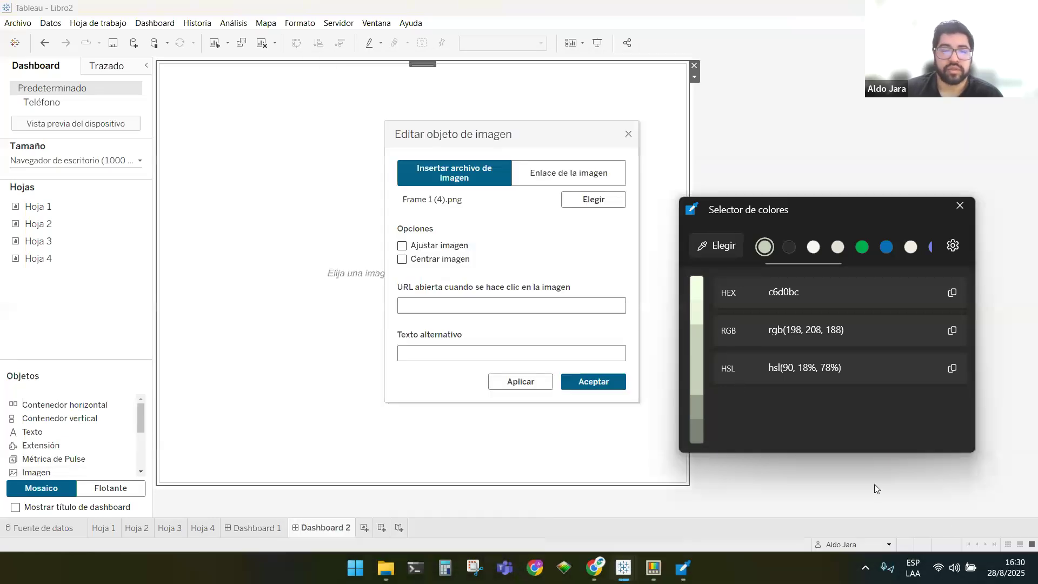
# Apply the background image with both Ajustar imagen and Centrar imagen enabled and close its settings
pyautogui.click(536, 384)
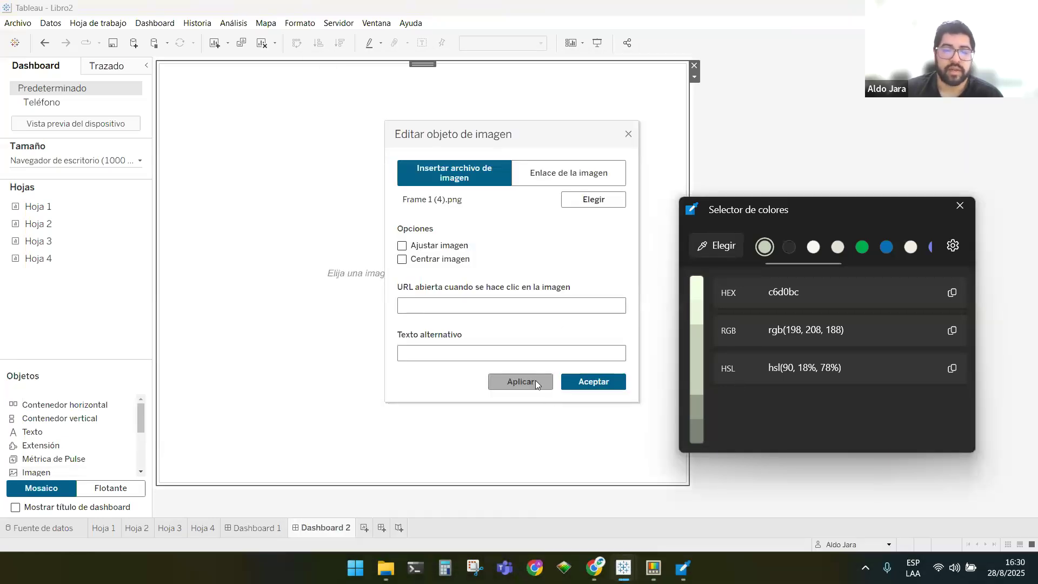
pyautogui.click(540, 385)
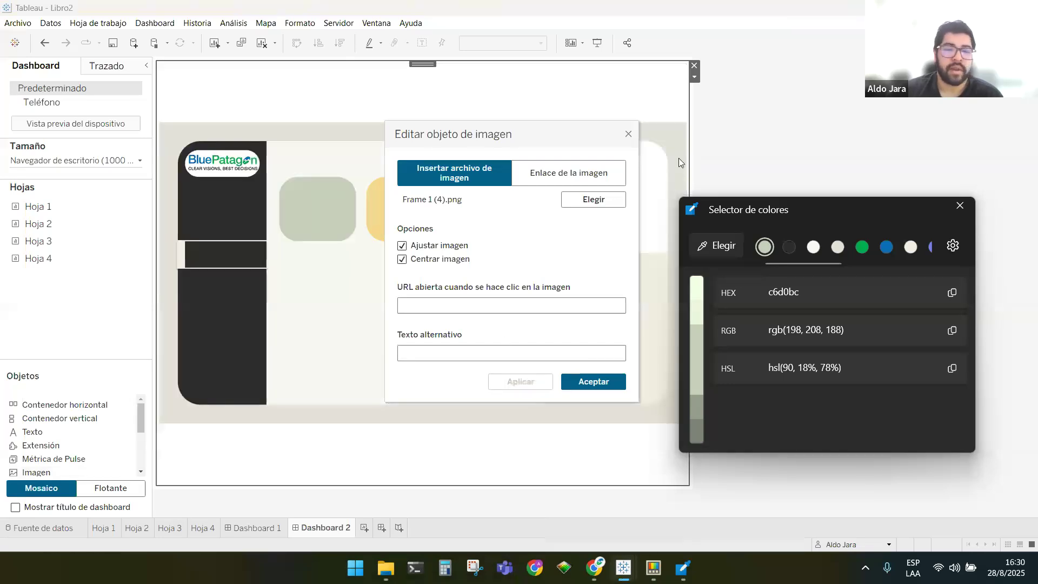
pyautogui.click(627, 135)
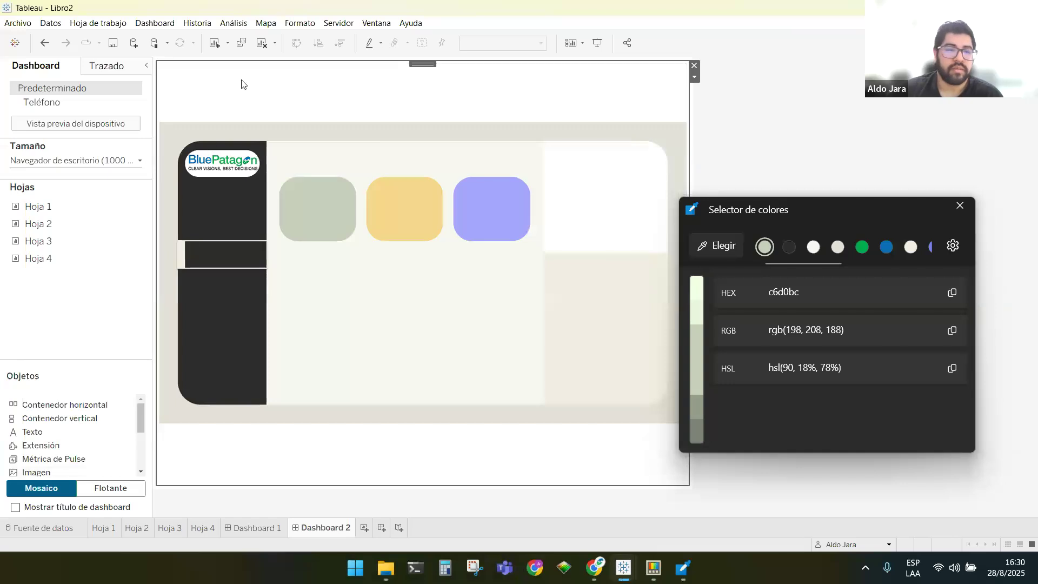
# Set the dashboard to a fixed size of 1400 × 800 px
pyautogui.click(122, 160)
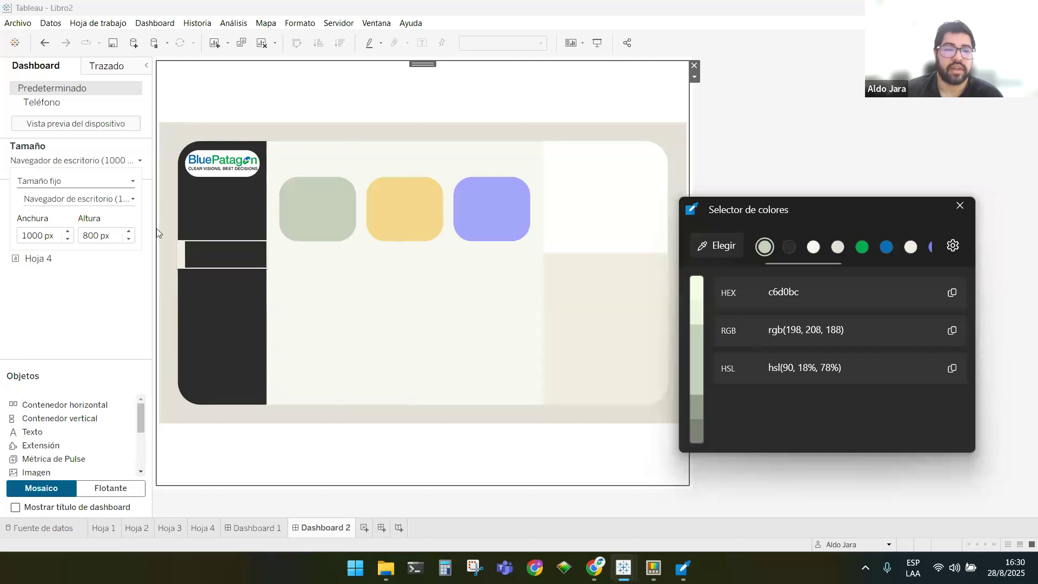
pyautogui.moveTo(152, 202); pyautogui.dragTo(241, 202)
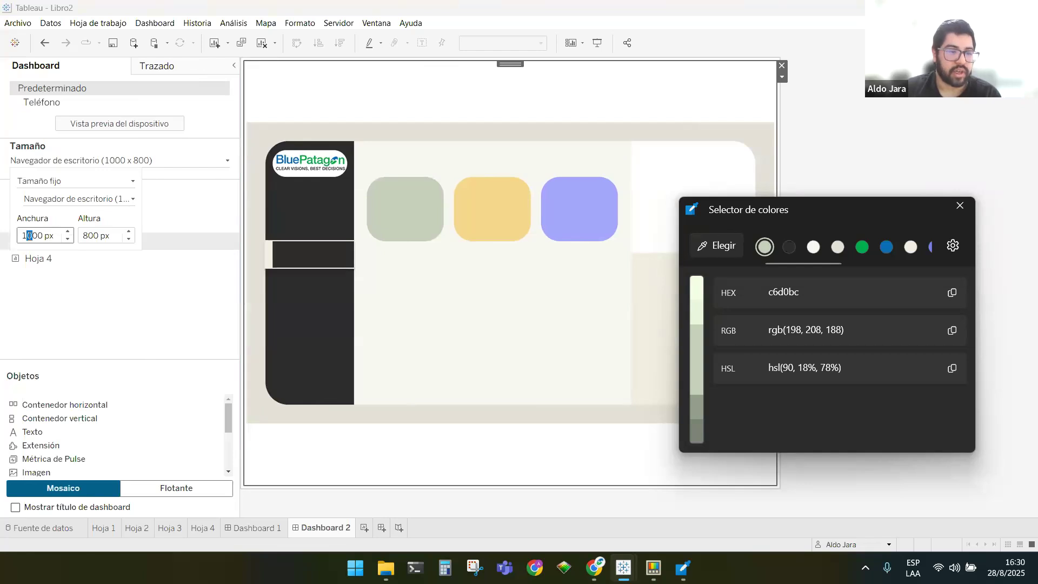
pyautogui.press('Return')
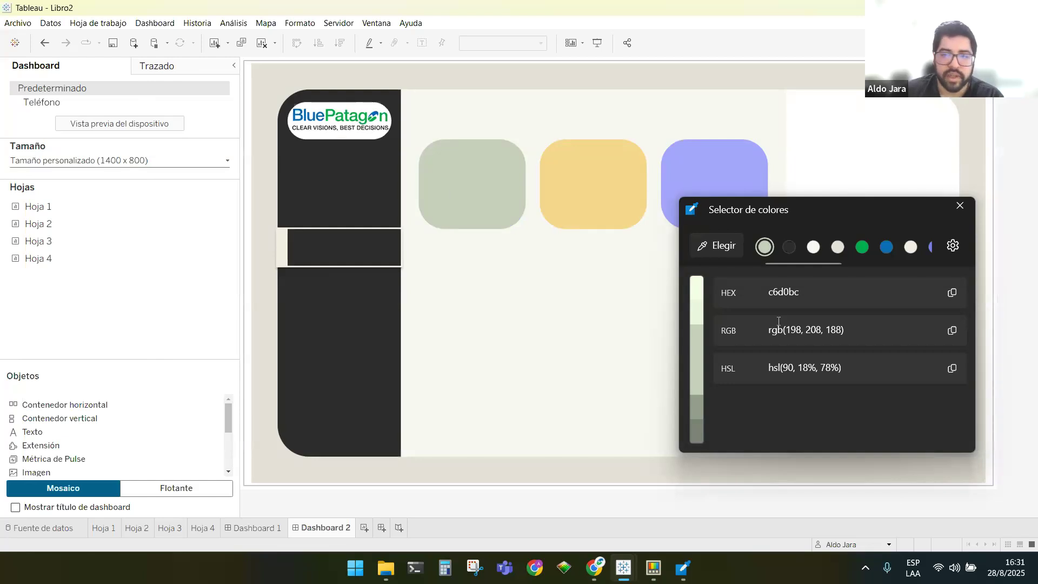
# Close the colour picker and set the outer padding of the Frame 1 (4).png image to 0 on all sides
pyautogui.click(960, 205)
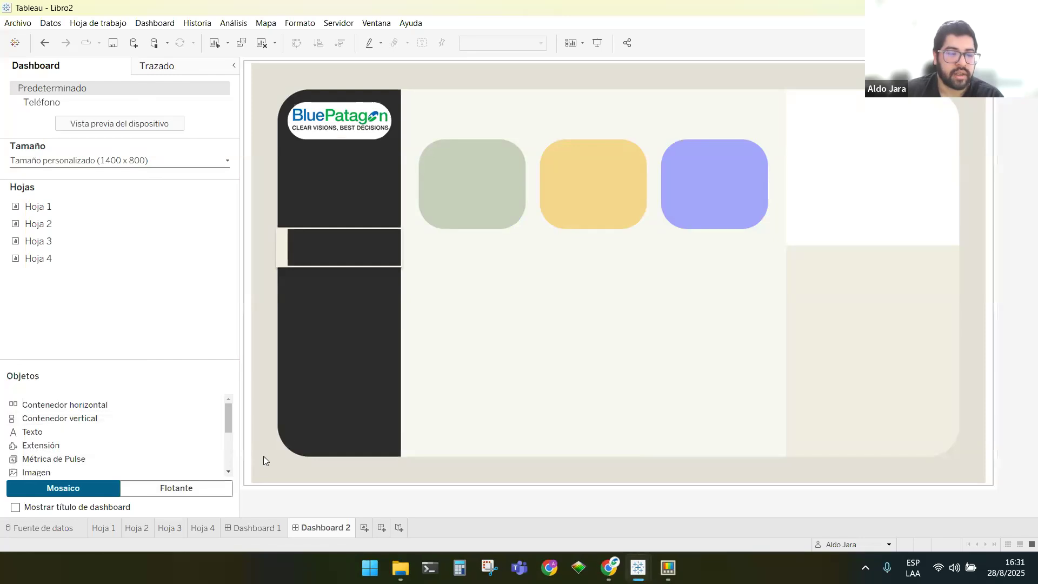
pyautogui.moveTo(168, 213)
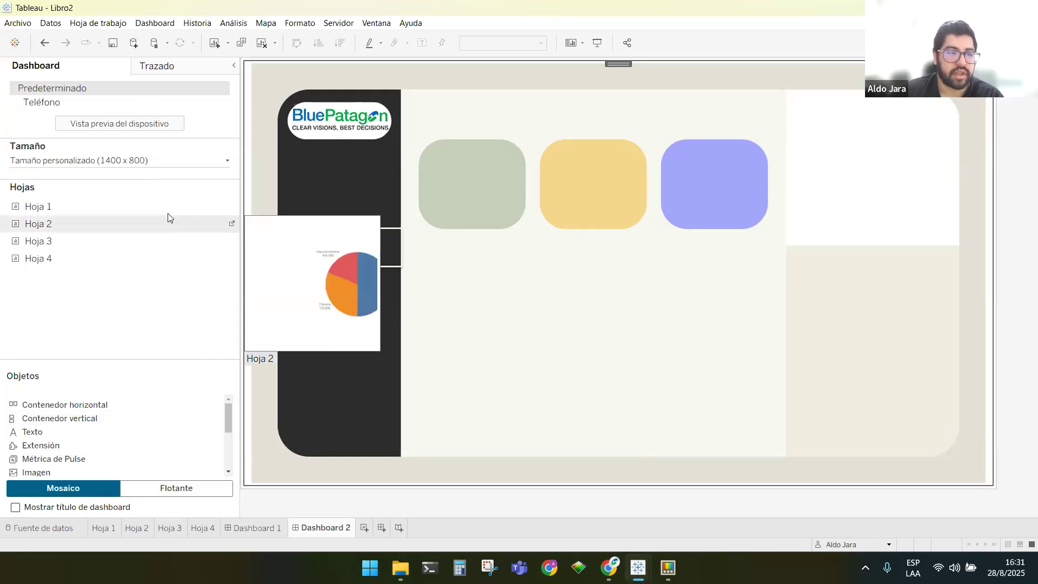
pyautogui.click(165, 69)
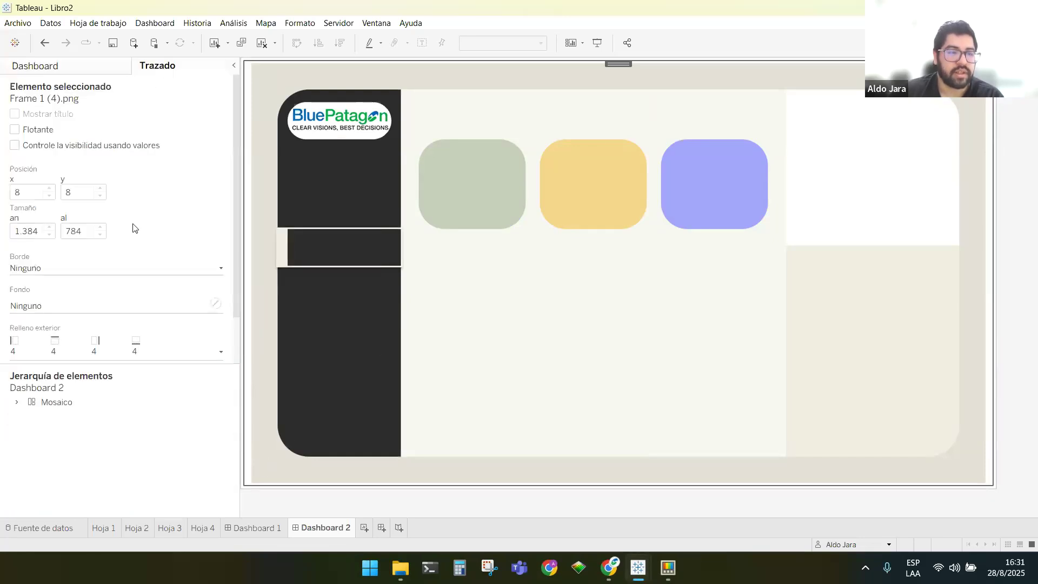
pyautogui.click(17, 403)
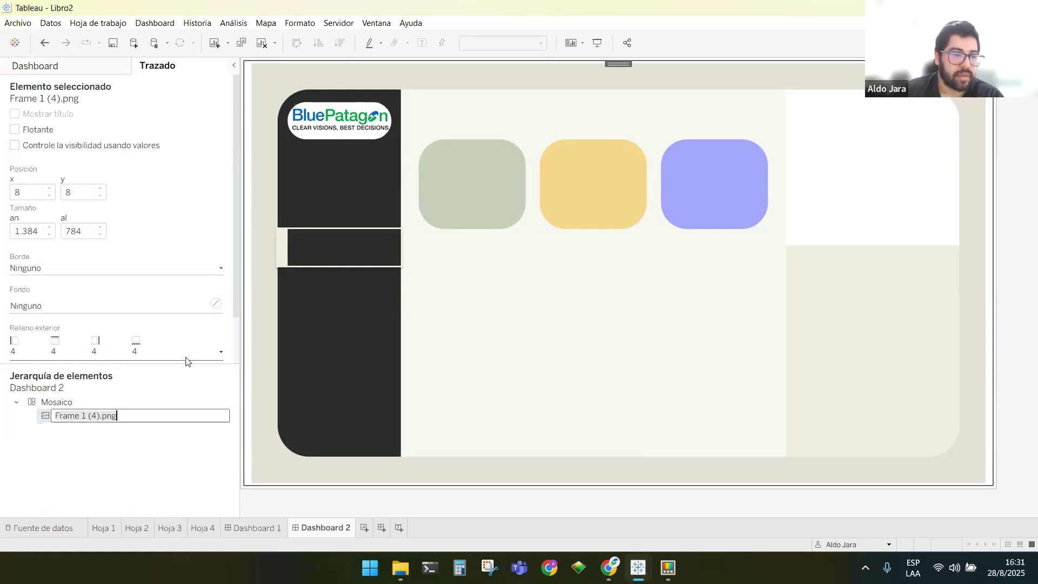
pyautogui.click(220, 352)
pyautogui.doubleClick(58, 393)
pyautogui.write('0')
pyautogui.press('Return')
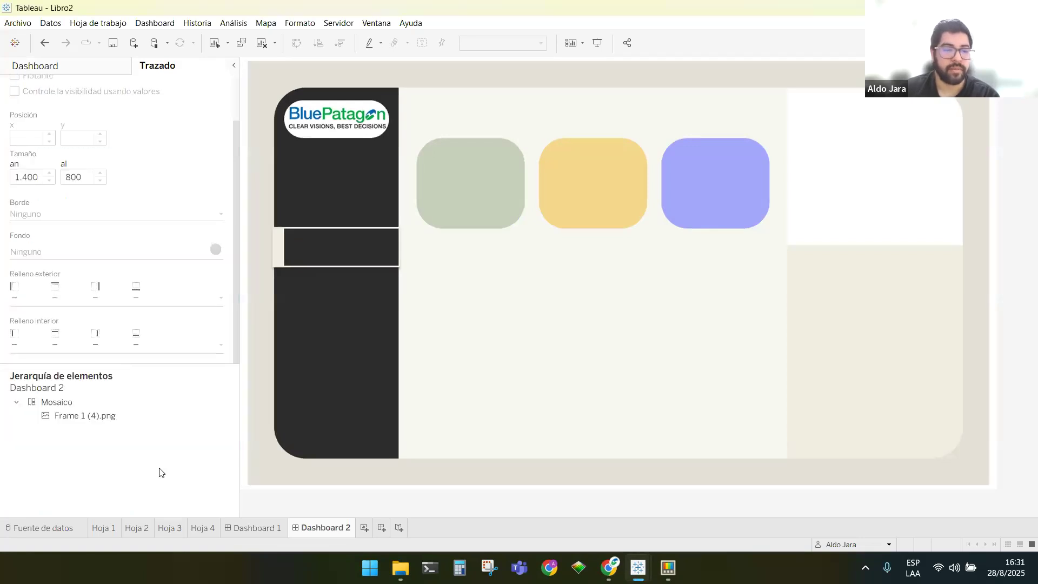
# Set the outer padding of the Mosaico container to 0 on all sides
pyautogui.click(64, 400)
pyautogui.click(181, 303)
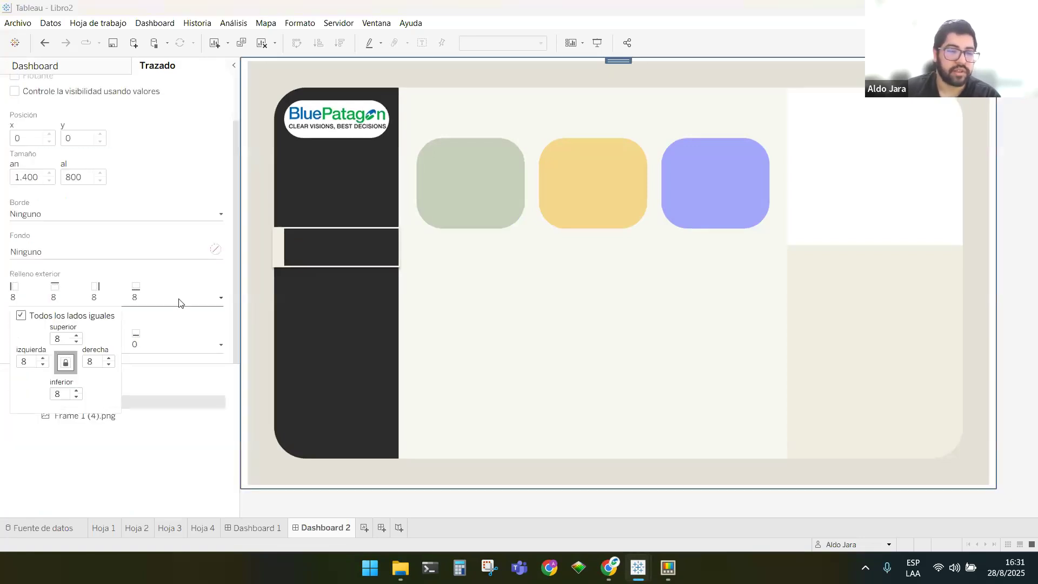
pyautogui.write('0')
pyautogui.press('Return')
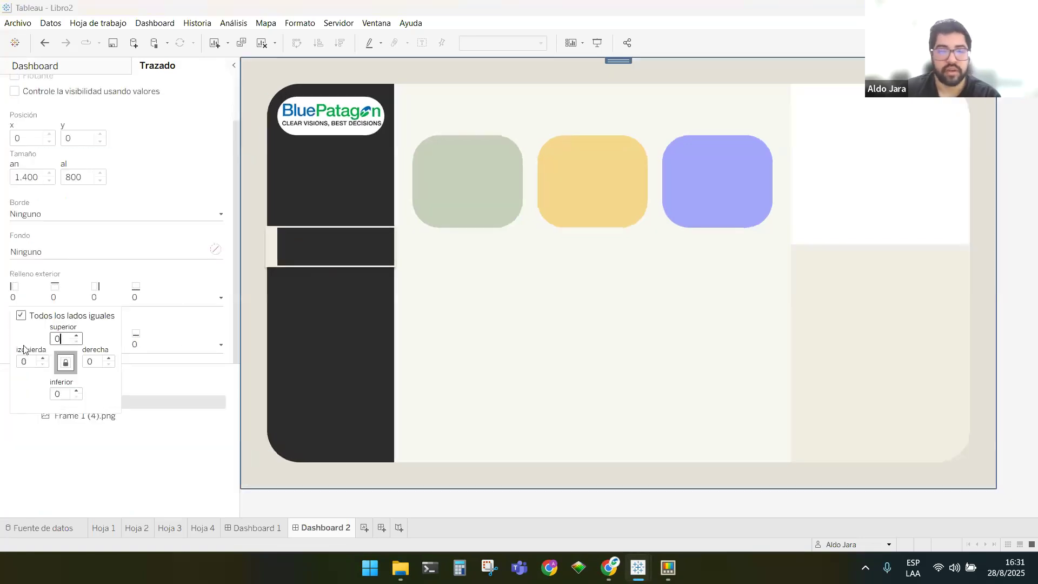
pyautogui.click(305, 496)
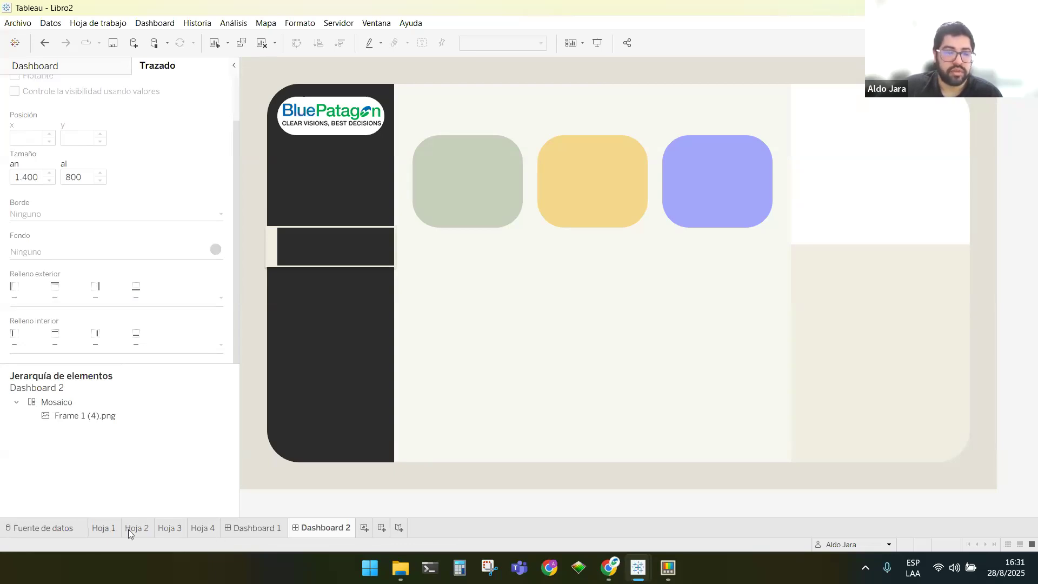
# Look through the Hoja 1 and Hoja 3 worksheets and return to the sheet and object lists of Dashboard 2
pyautogui.click(103, 527)
pyautogui.click(169, 528)
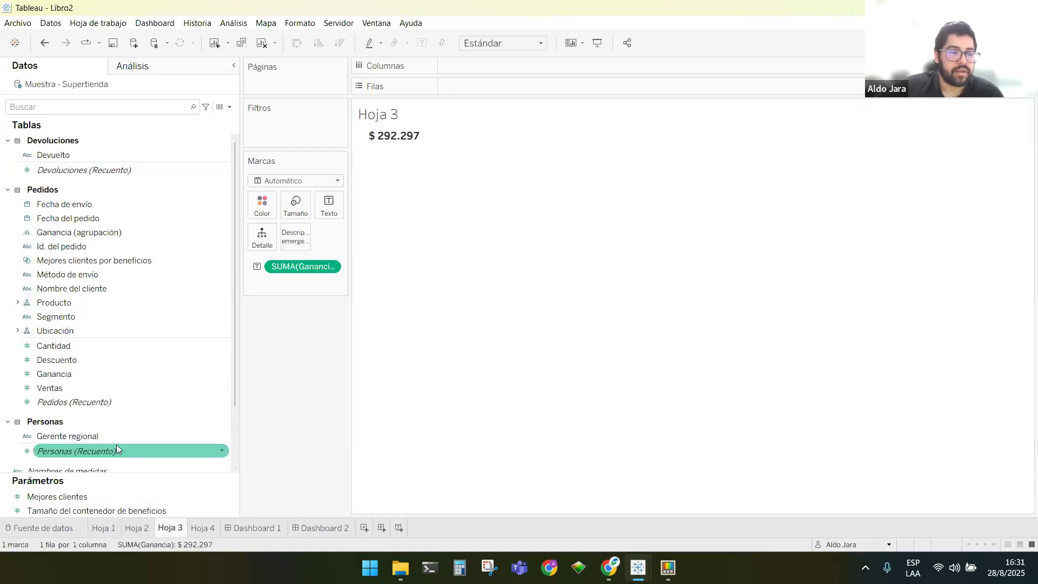
pyautogui.rightClick(390, 142)
pyautogui.click(173, 522)
pyautogui.click(353, 313)
pyautogui.click(349, 525)
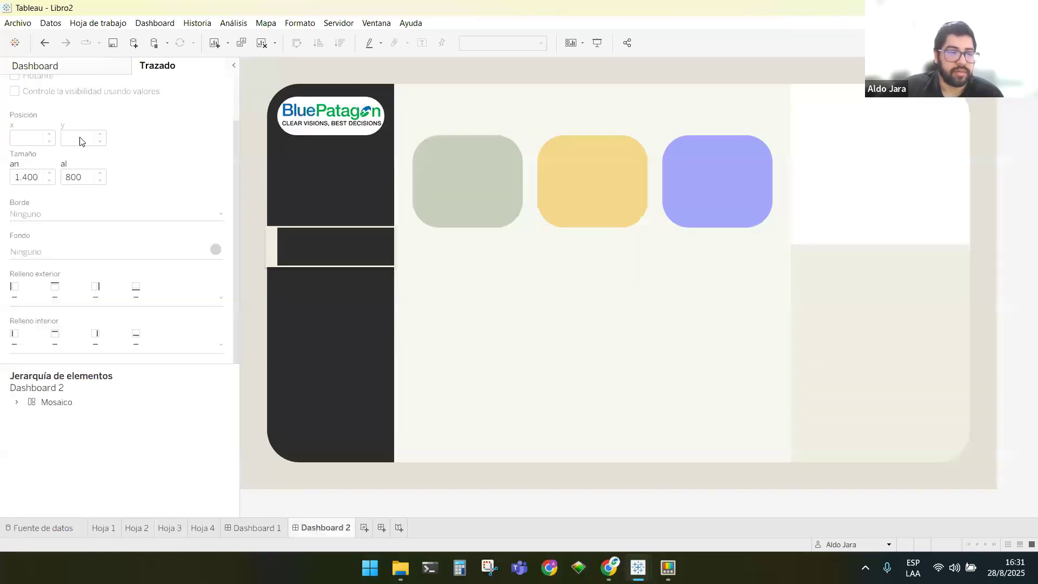
pyautogui.click(85, 70)
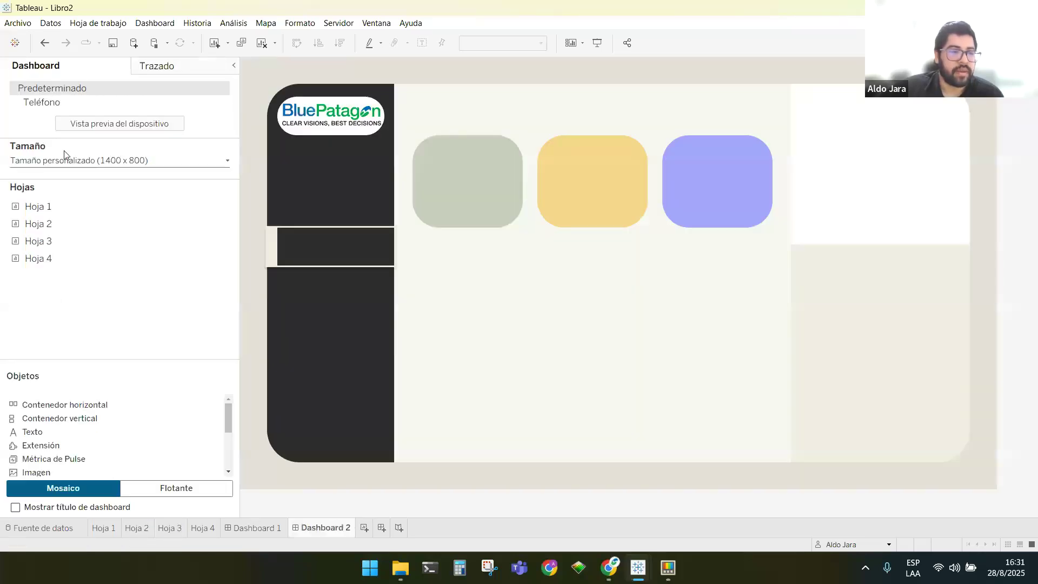
pyautogui.moveTo(82, 249)
pyautogui.mouseDown()
pyautogui.moveTo(419, 205)
pyautogui.moveTo(77, 234)
pyautogui.mouseUp()
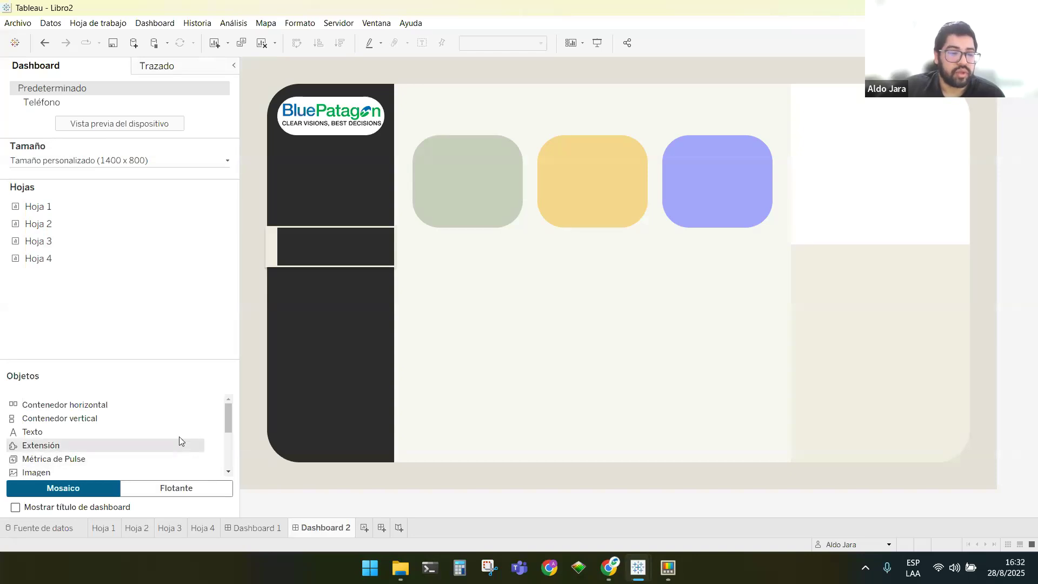
pyautogui.click(183, 486)
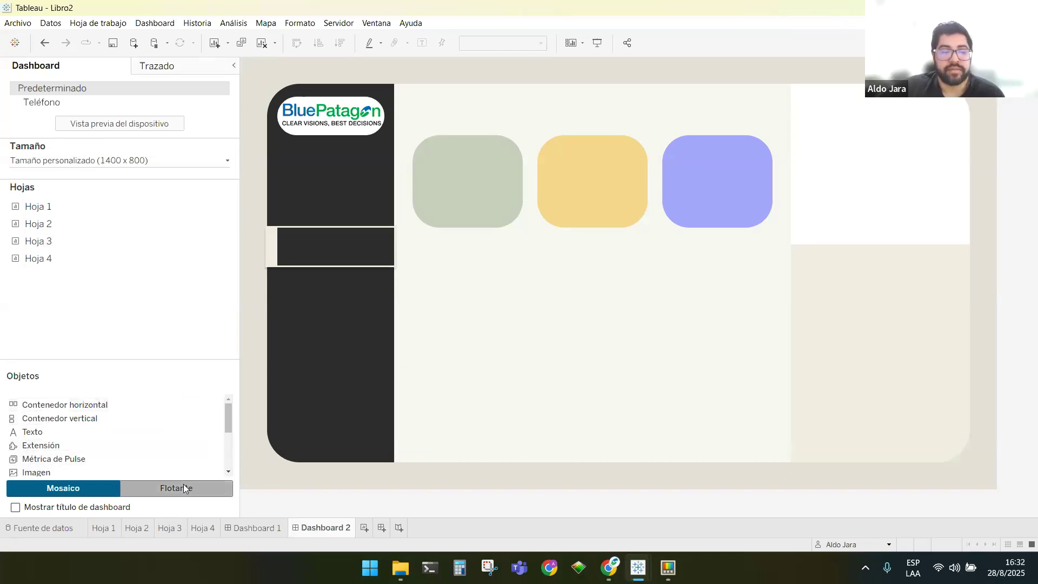
pyautogui.click(108, 484)
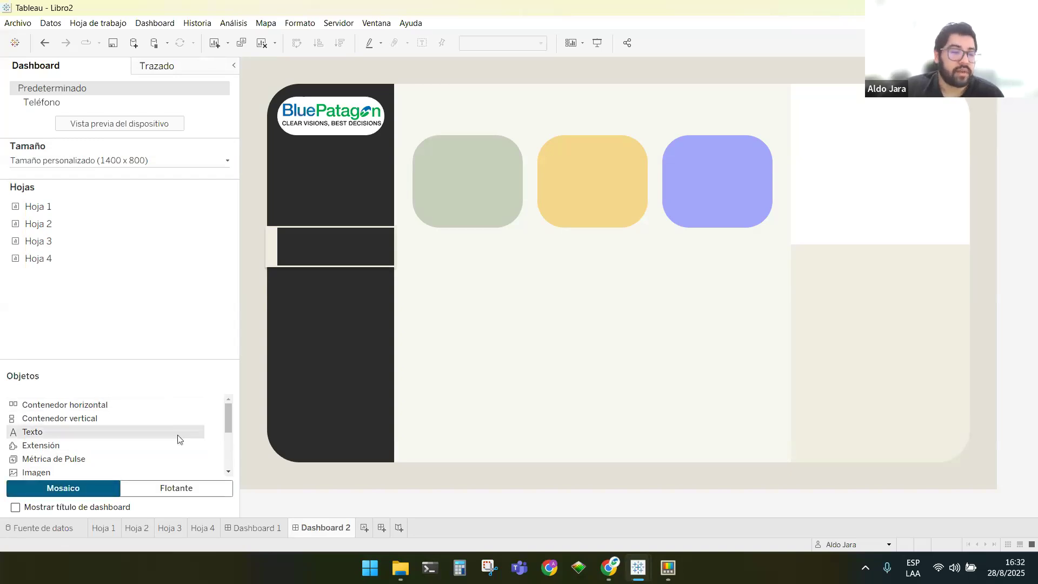
pyautogui.scroll(-1, 177, 438)
pyautogui.scroll(1, 177, 437)
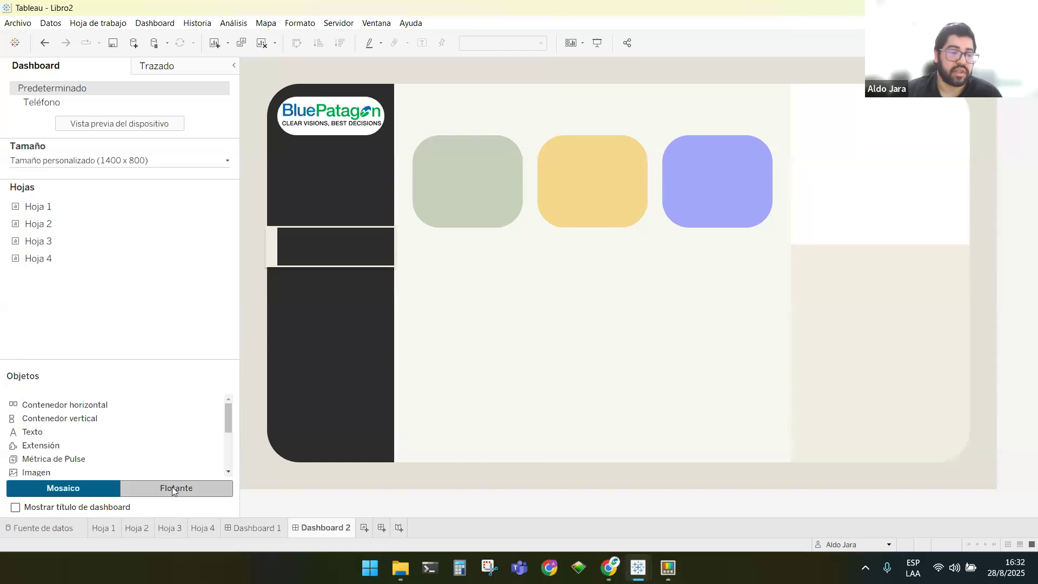
pyautogui.moveTo(227, 417)
pyautogui.mouseDown()
pyautogui.moveTo(228, 463)
pyautogui.moveTo(236, 414)
pyautogui.mouseUp()
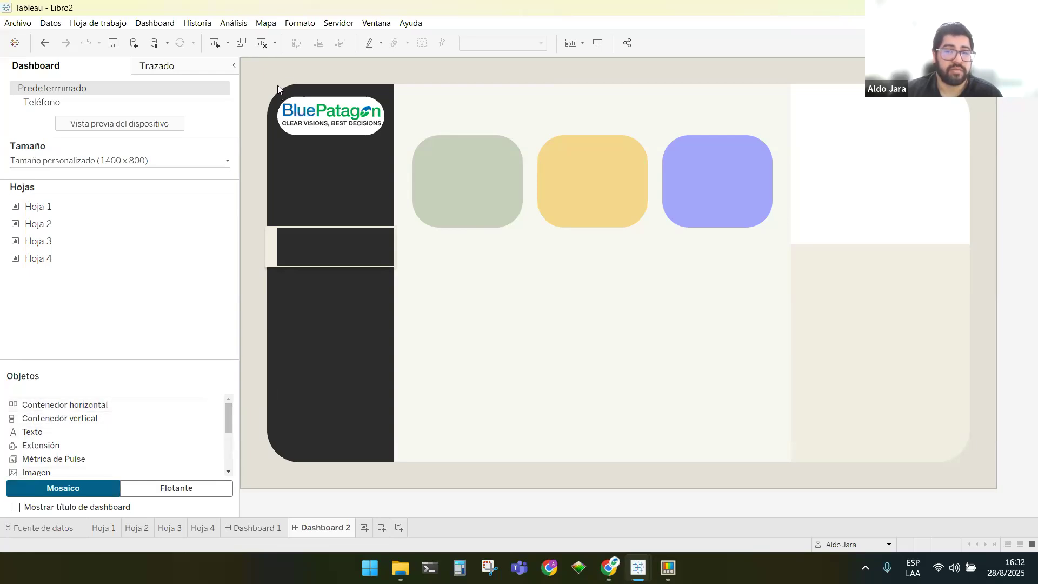
# Add Hoja 3 as a floating object over the green card and resize it to fit inside the card
pyautogui.click(167, 487)
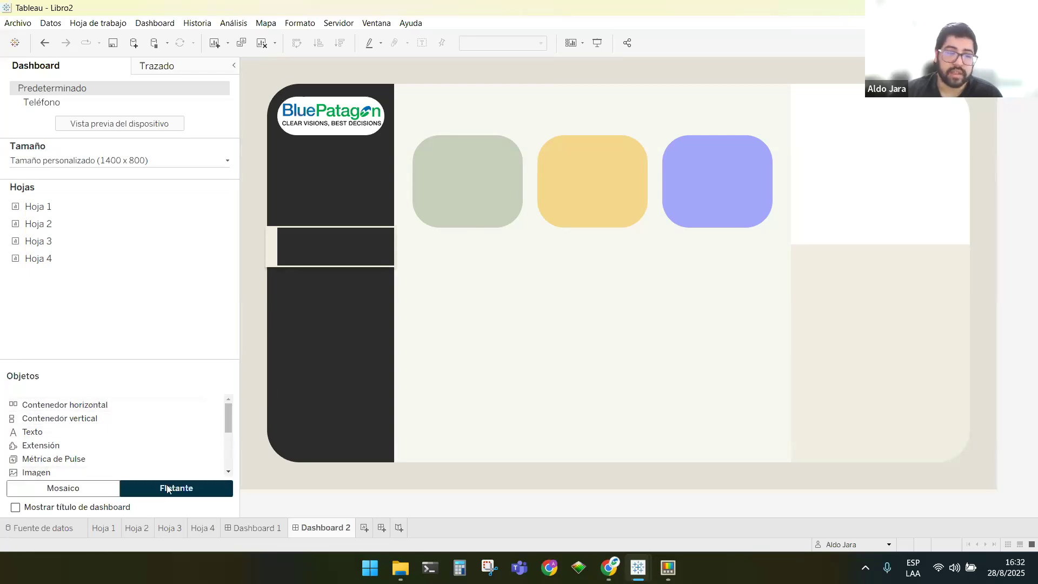
pyautogui.scroll(-2, 151, 459)
pyautogui.scroll(2, 154, 451)
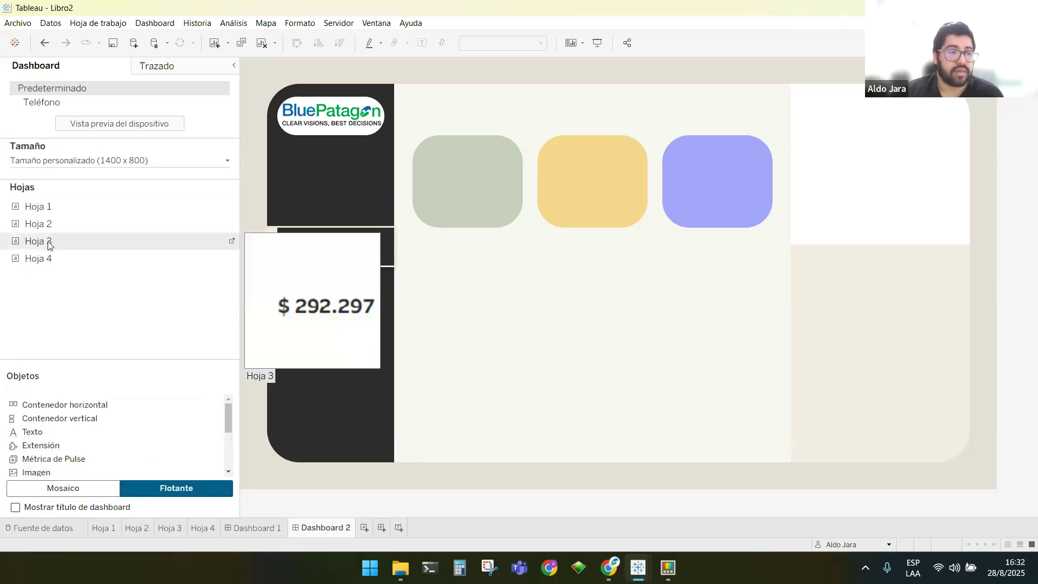
pyautogui.moveTo(76, 211); pyautogui.dragTo(473, 156)
pyautogui.moveTo(667, 273); pyautogui.dragTo(512, 217)
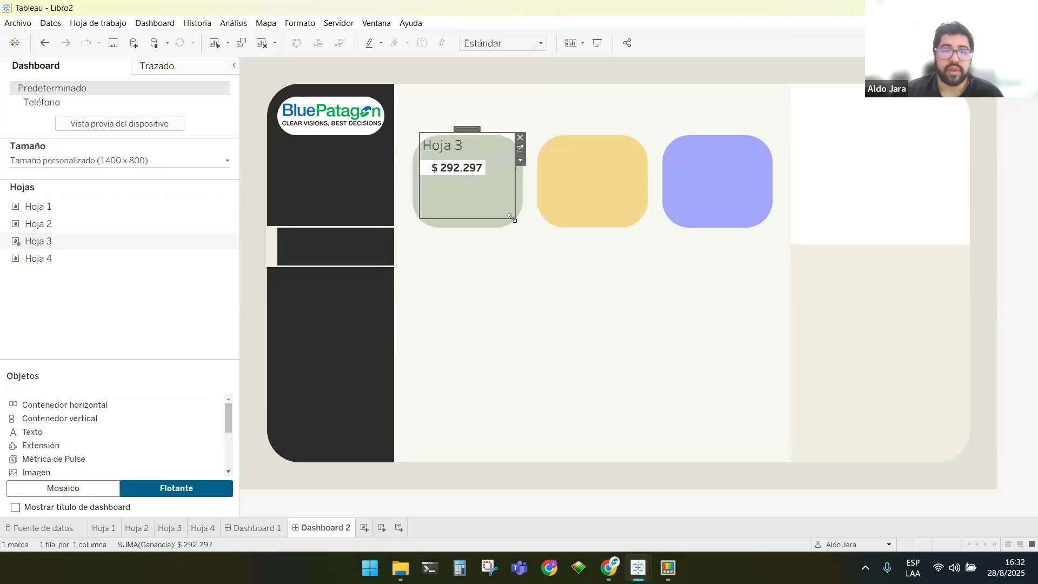
pyautogui.moveTo(458, 130); pyautogui.dragTo(458, 136)
# Format the shading of Hoja 3 with its worksheet background set to Ninguno
pyautogui.moveTo(450, 174)
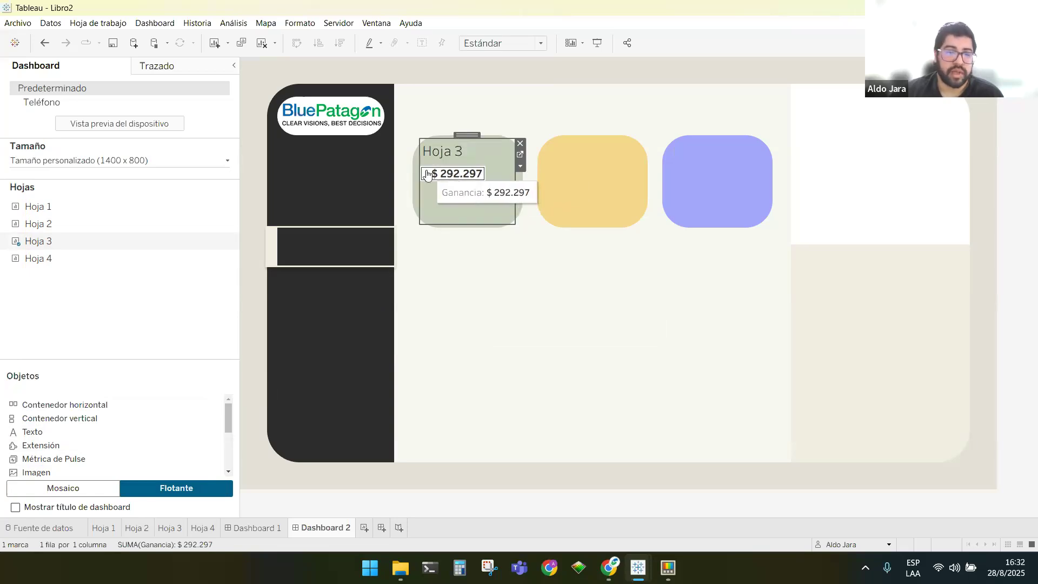
pyautogui.rightClick(427, 174)
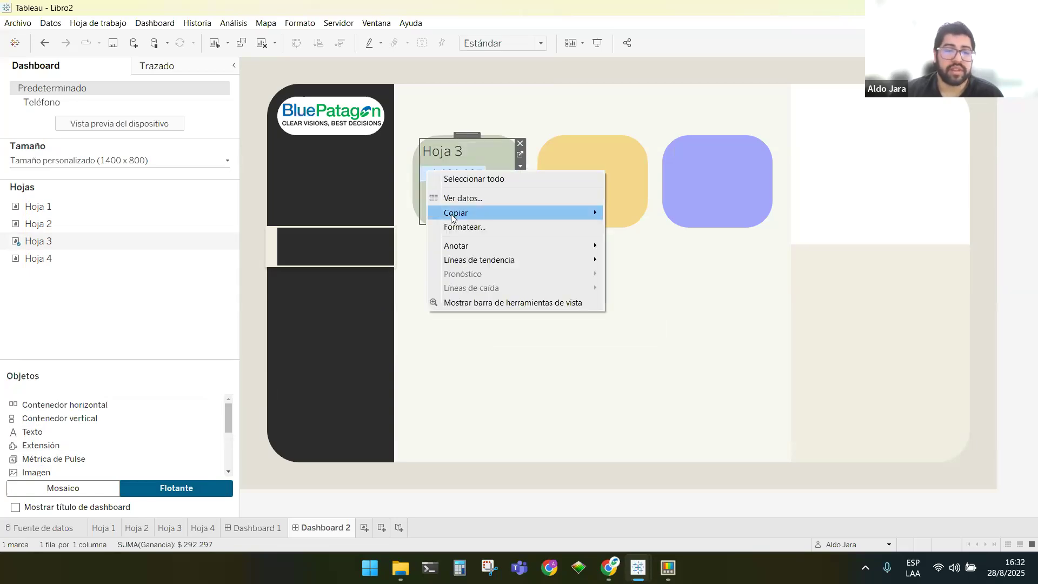
pyautogui.click(458, 227)
pyautogui.click(50, 89)
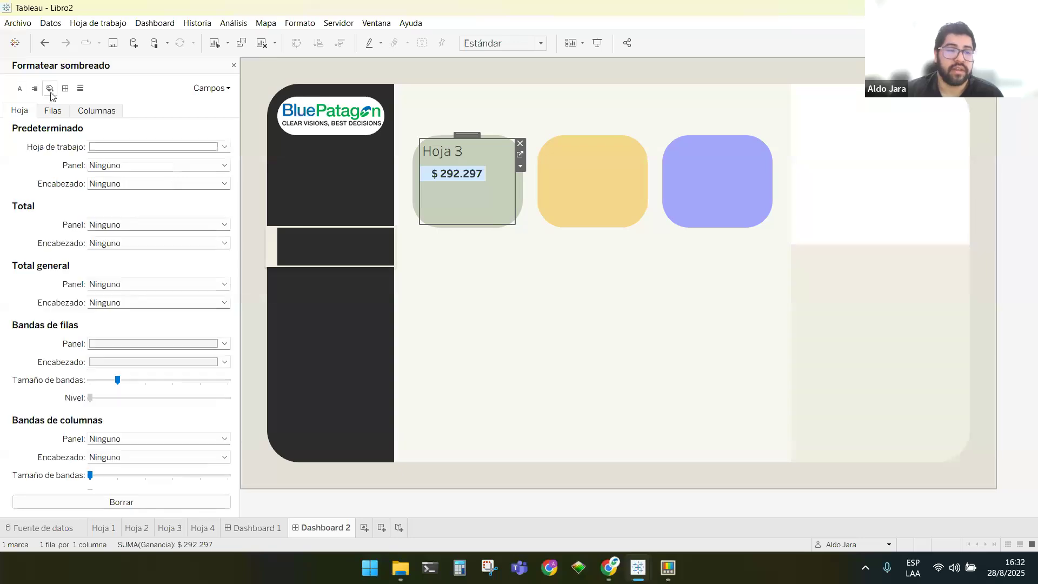
pyautogui.click(215, 146)
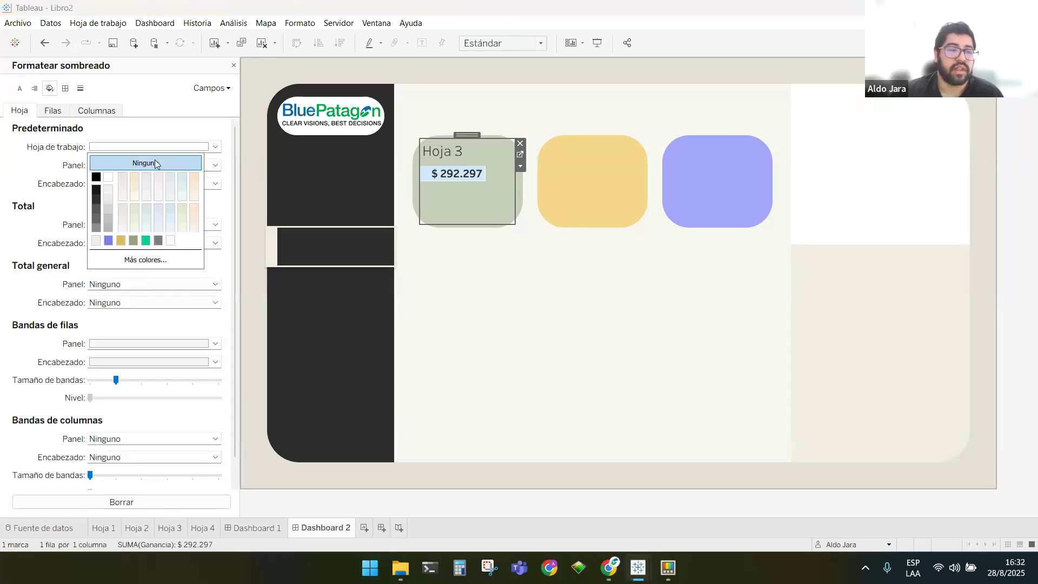
pyautogui.click(159, 138)
pyautogui.click(101, 144)
pyautogui.click(125, 166)
pyautogui.click(467, 251)
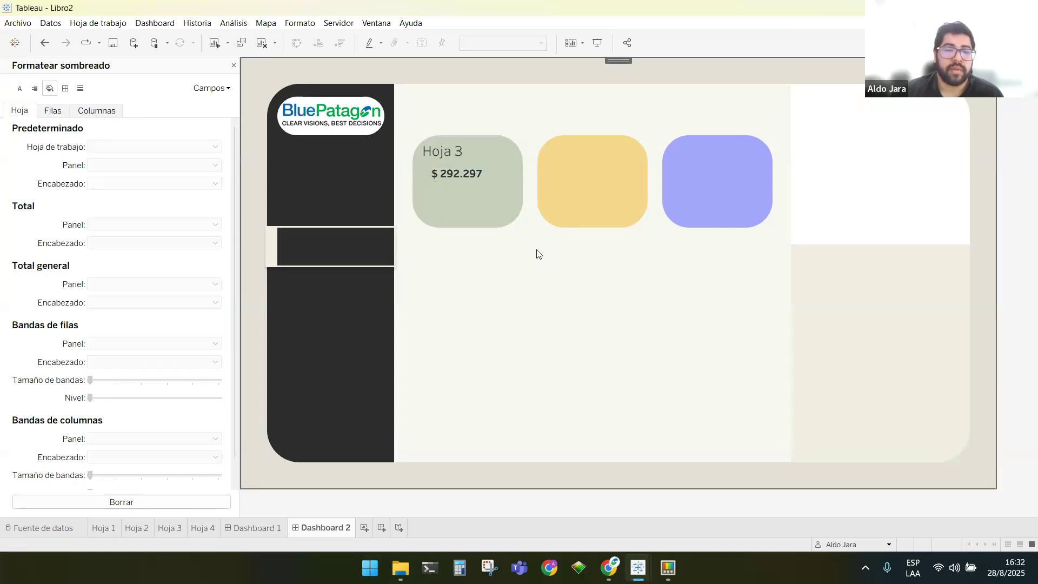
# Shrink the floating Hoja 3 view around its title and figure and move it towards the centre of the green card
pyautogui.click(478, 209)
pyautogui.moveTo(484, 174)
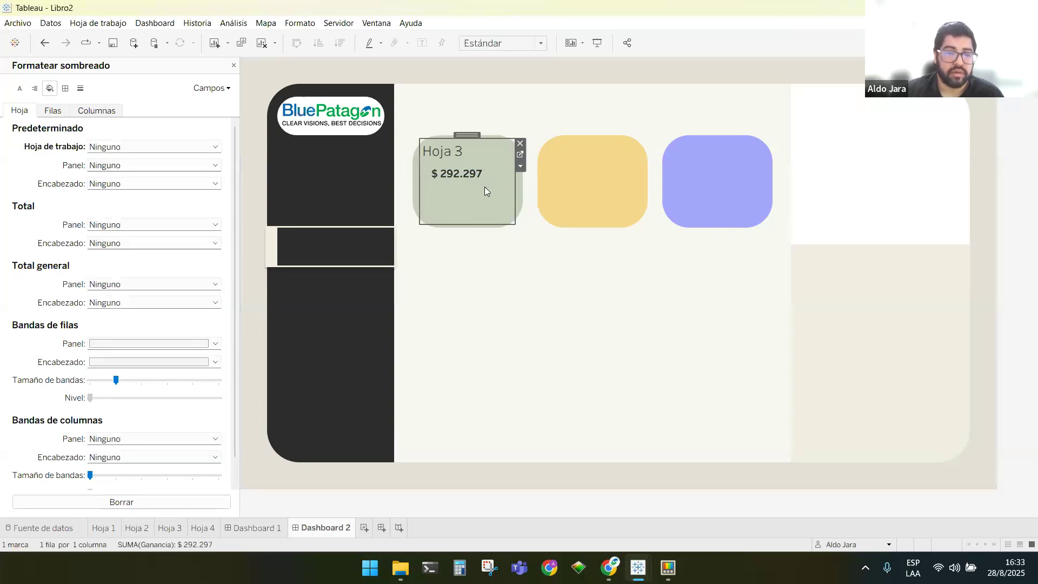
pyautogui.moveTo(515, 224); pyautogui.dragTo(487, 198)
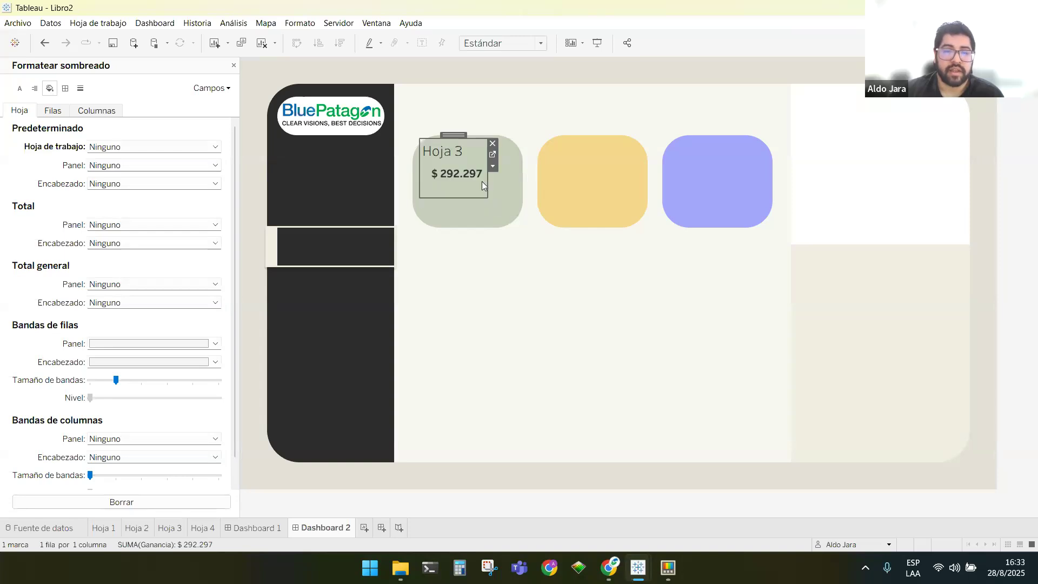
pyautogui.moveTo(453, 134); pyautogui.dragTo(465, 141)
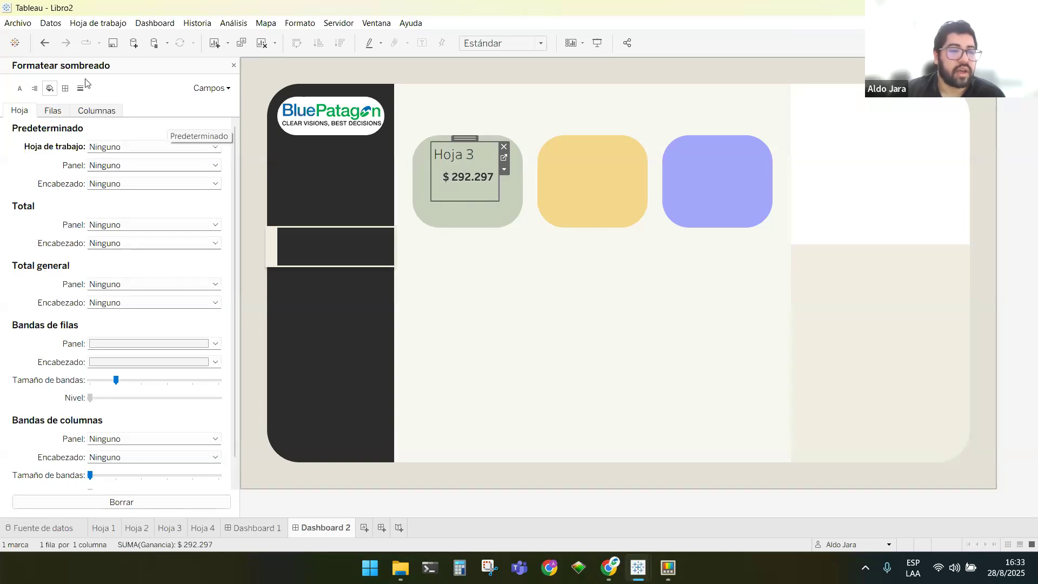
# Change the Hoja 3 title on the dashboard to Ventas, in Tableau Bold with centred alignment
pyautogui.doubleClick(459, 153)
pyautogui.moveTo(490, 245); pyautogui.dragTo(304, 201)
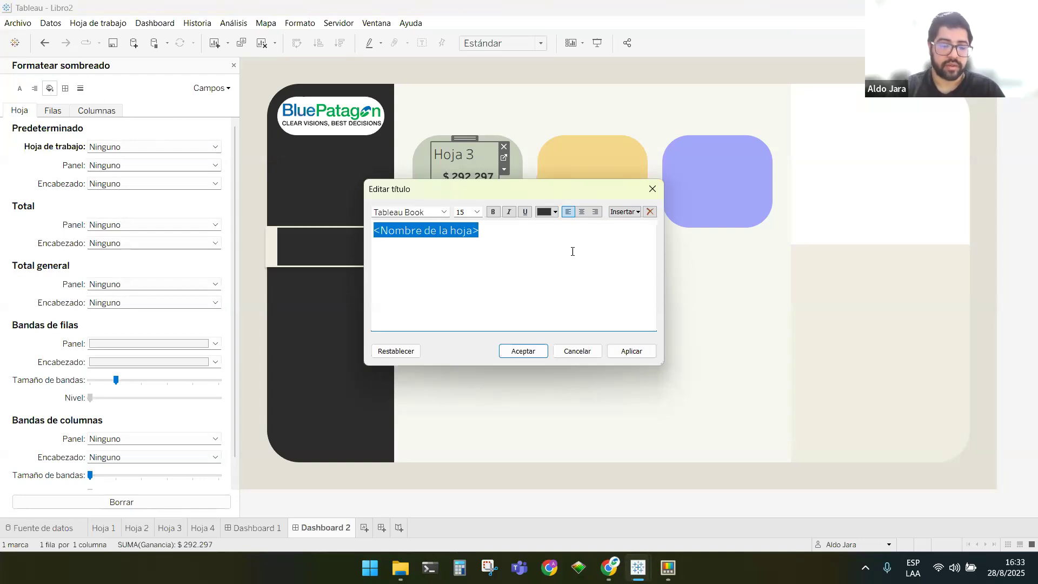
pyautogui.write('Ventas')
pyautogui.moveTo(417, 232); pyautogui.dragTo(390, 222)
pyautogui.click(457, 239)
pyautogui.click(399, 213)
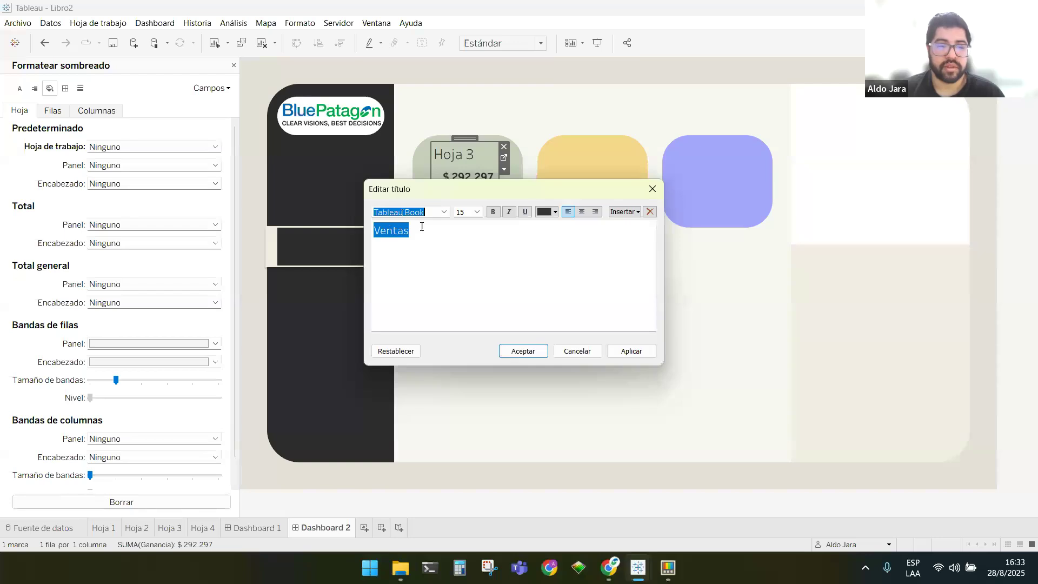
pyautogui.click(444, 212)
pyautogui.click(518, 234)
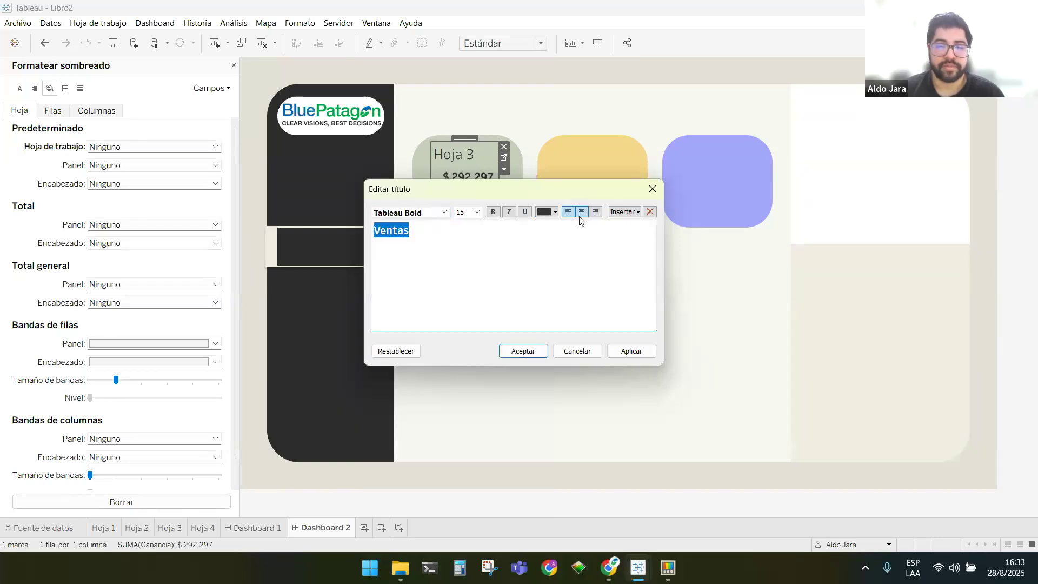
pyautogui.click(523, 351)
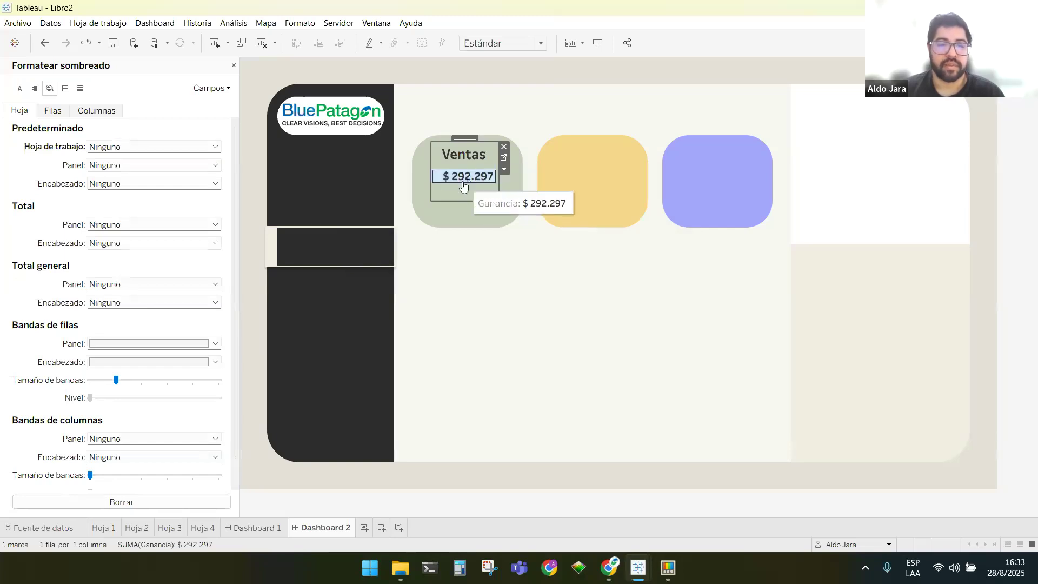
# Set the SUMA(Ganancia) label's font size to 18 on Hoja 3 and return to Dashboard 2
pyautogui.click(504, 157)
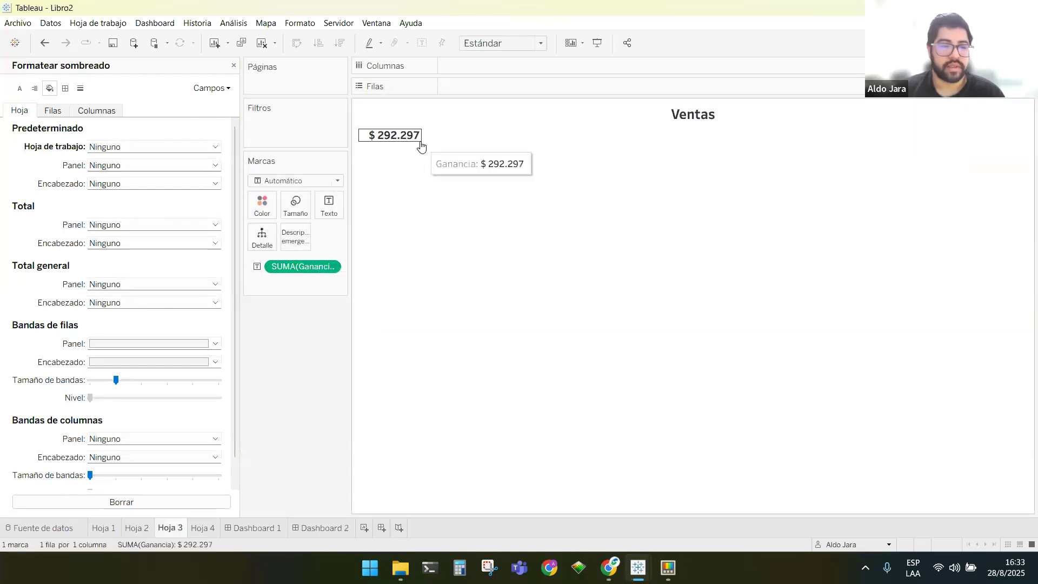
pyautogui.click(328, 205)
pyautogui.click(425, 233)
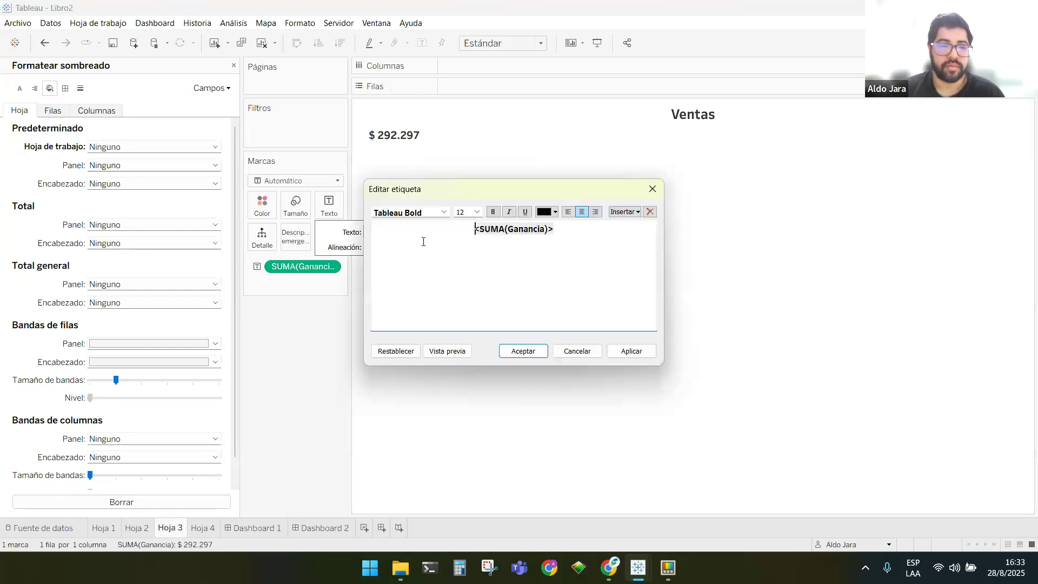
pyautogui.moveTo(571, 228); pyautogui.dragTo(471, 227)
pyautogui.click(477, 211)
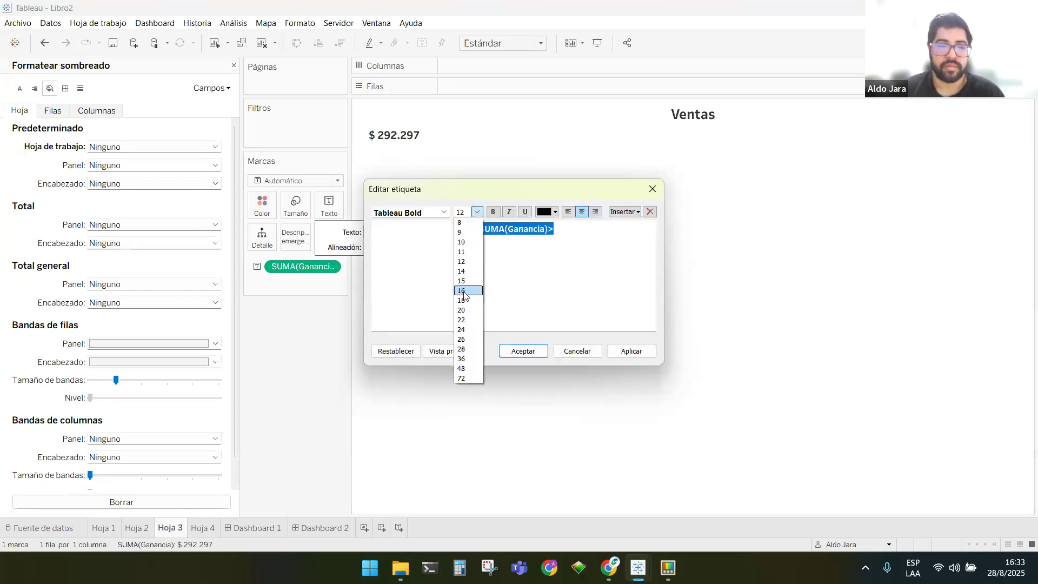
pyautogui.click(461, 310)
pyautogui.click(630, 352)
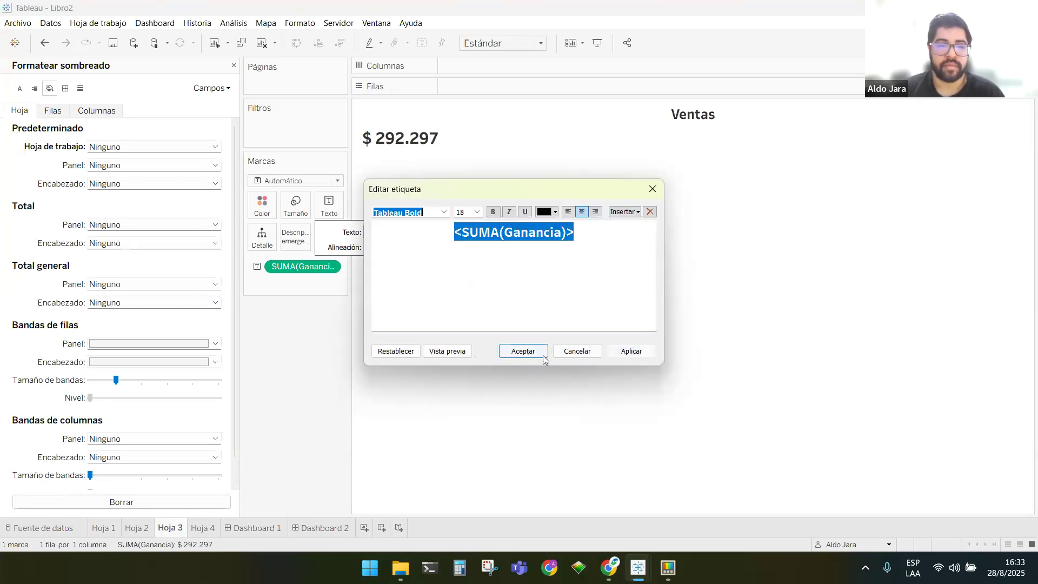
pyautogui.click(539, 354)
pyautogui.click(319, 528)
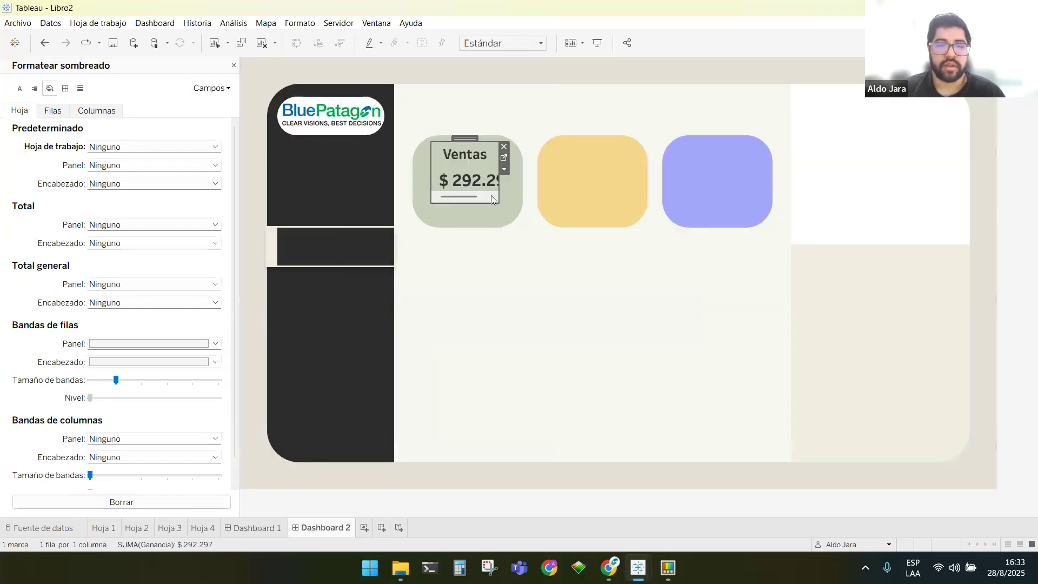
# Enlarge the floating Ventas indicator to fit its full value and centre it within the green card
pyautogui.moveTo(498, 205); pyautogui.dragTo(530, 210)
pyautogui.click(234, 65)
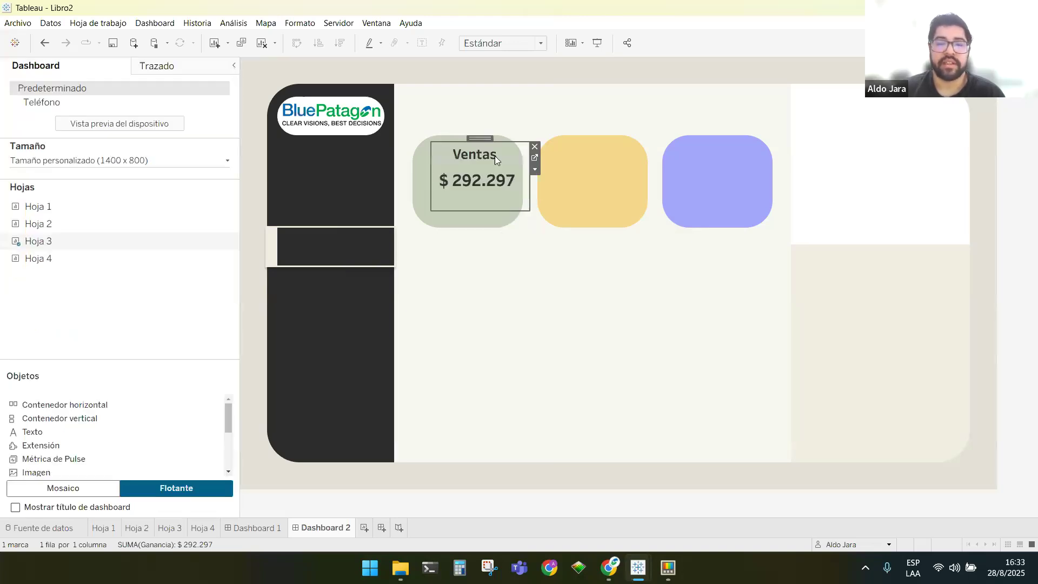
pyautogui.click(488, 135)
pyautogui.click(487, 146)
pyautogui.moveTo(483, 135); pyautogui.dragTo(469, 138)
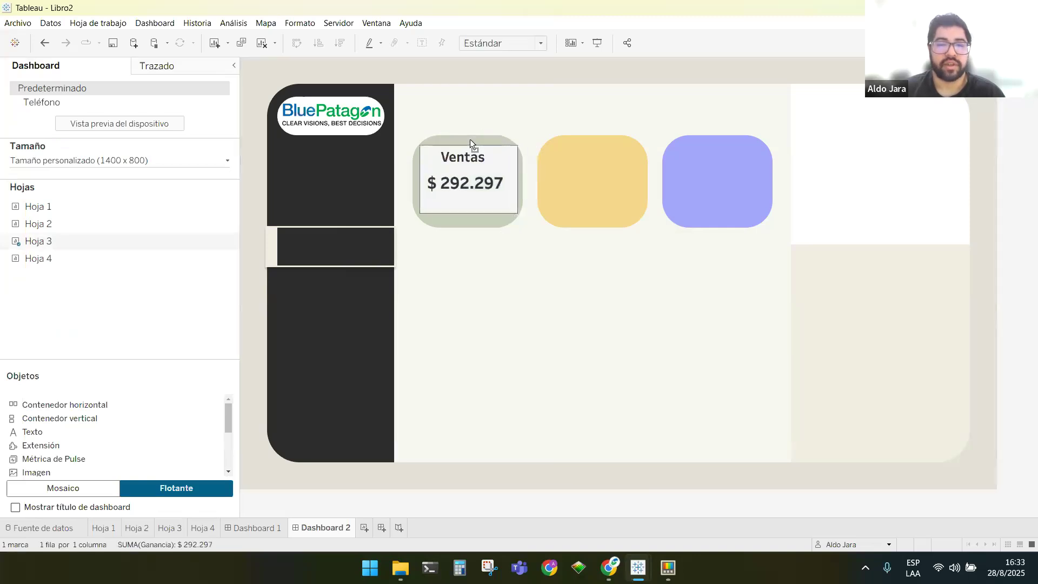
pyautogui.moveTo(516, 215); pyautogui.dragTo(506, 200)
pyautogui.moveTo(463, 143); pyautogui.dragTo(461, 141)
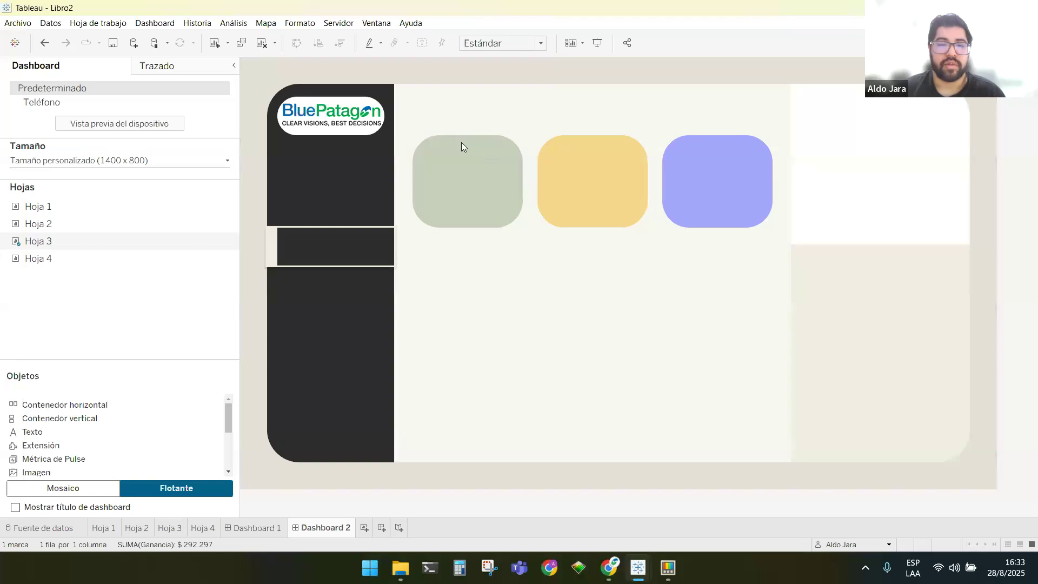
pyautogui.click(567, 262)
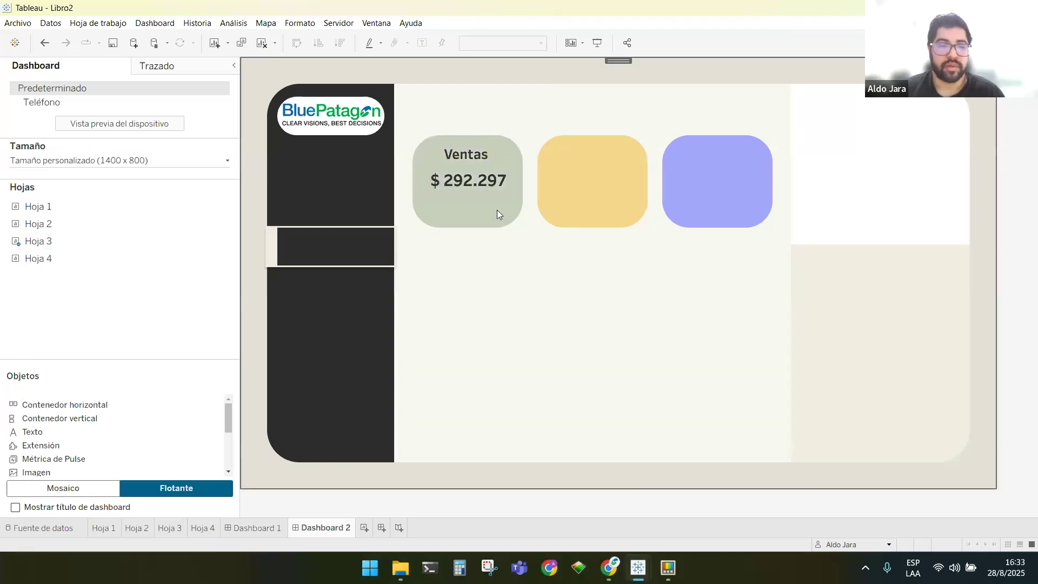
# Create a new worksheet with a line chart of SUMA(Ventas) by continuous month of Fecha del pedido
pyautogui.click(173, 529)
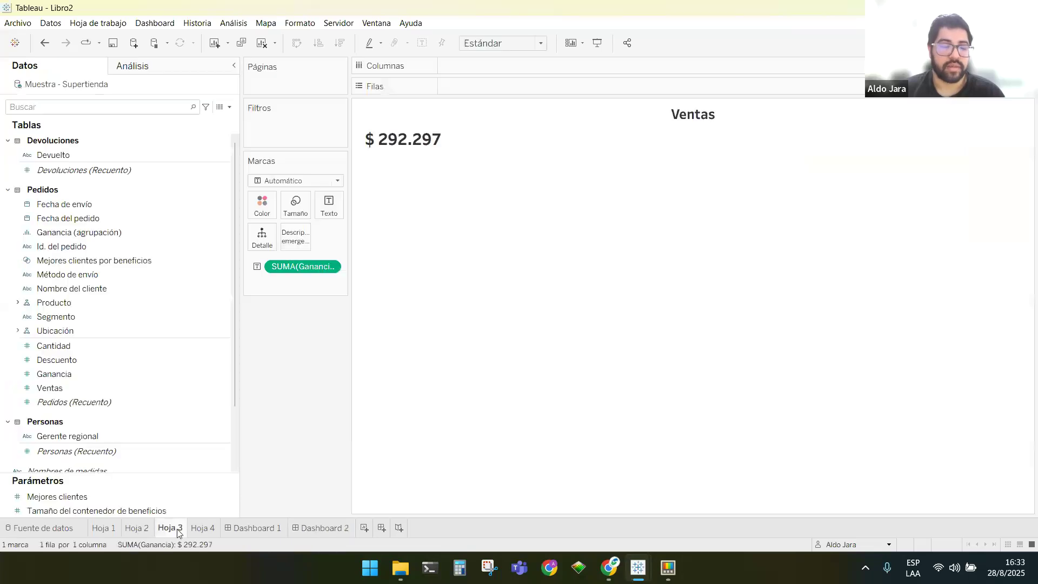
pyautogui.click(364, 528)
pyautogui.click(181, 318)
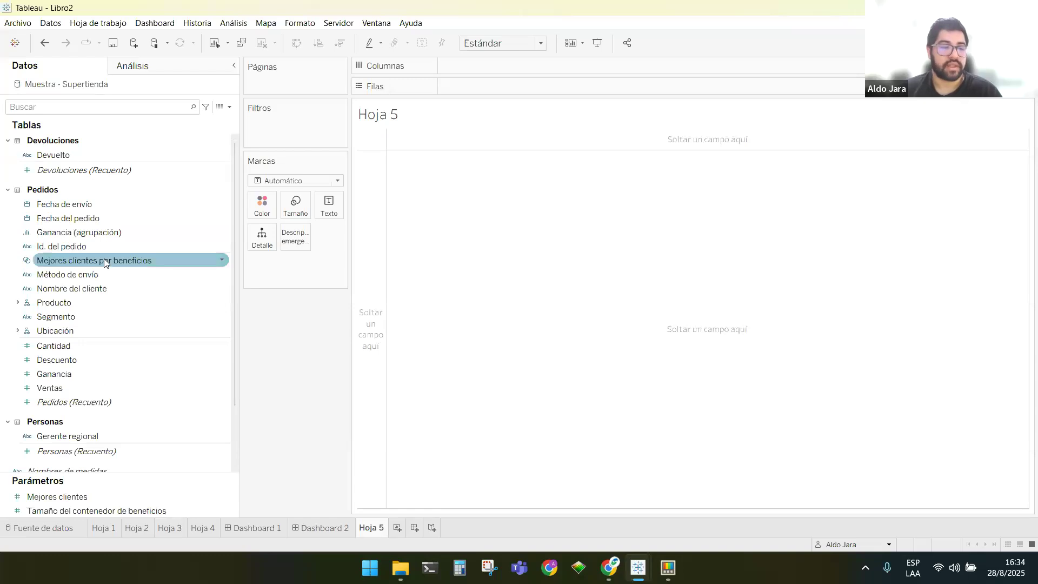
pyautogui.moveTo(75, 397); pyautogui.dragTo(489, 85)
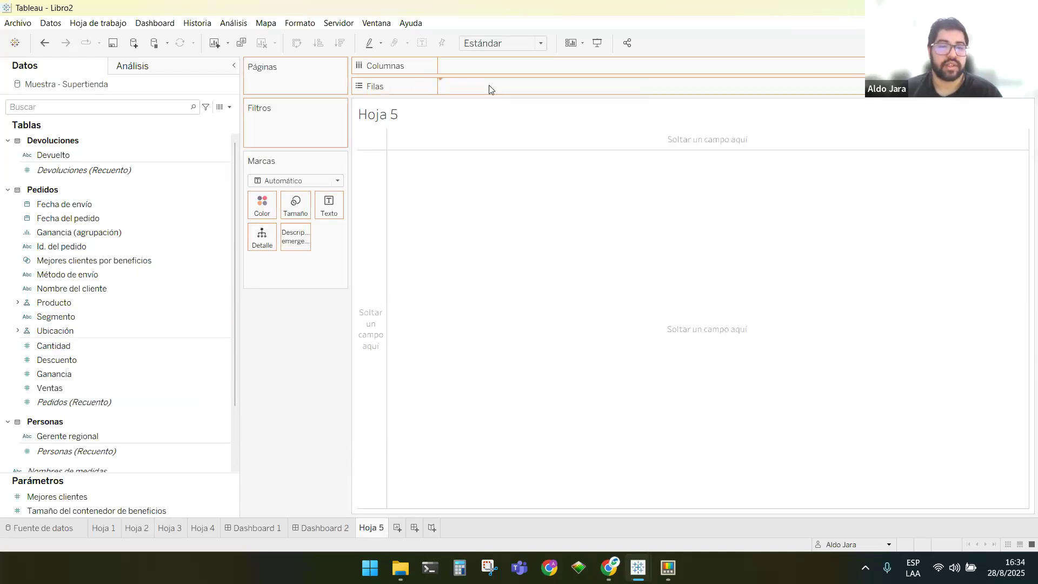
pyautogui.moveTo(100, 218); pyautogui.dragTo(507, 65)
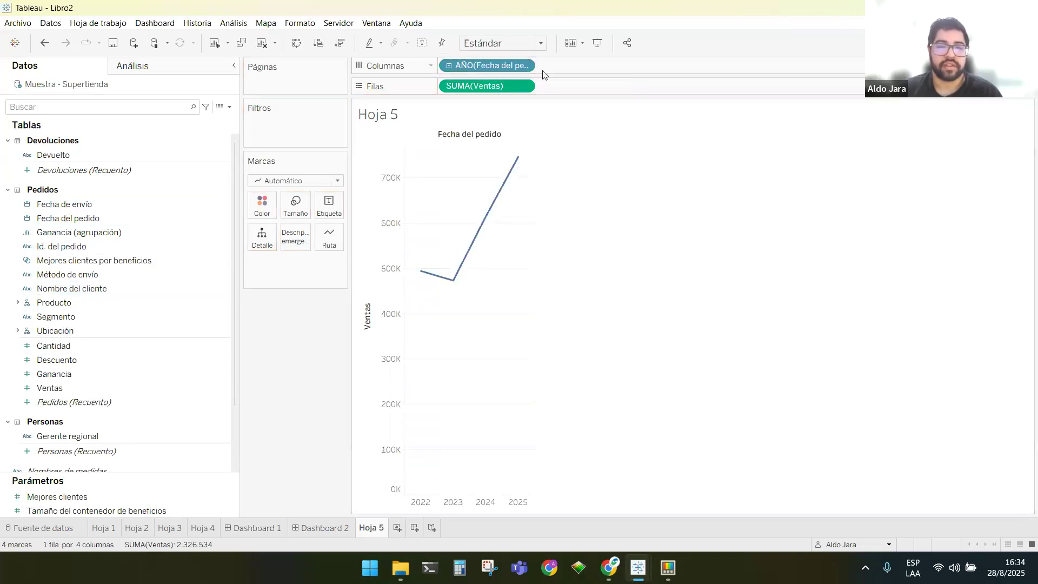
pyautogui.click(523, 65)
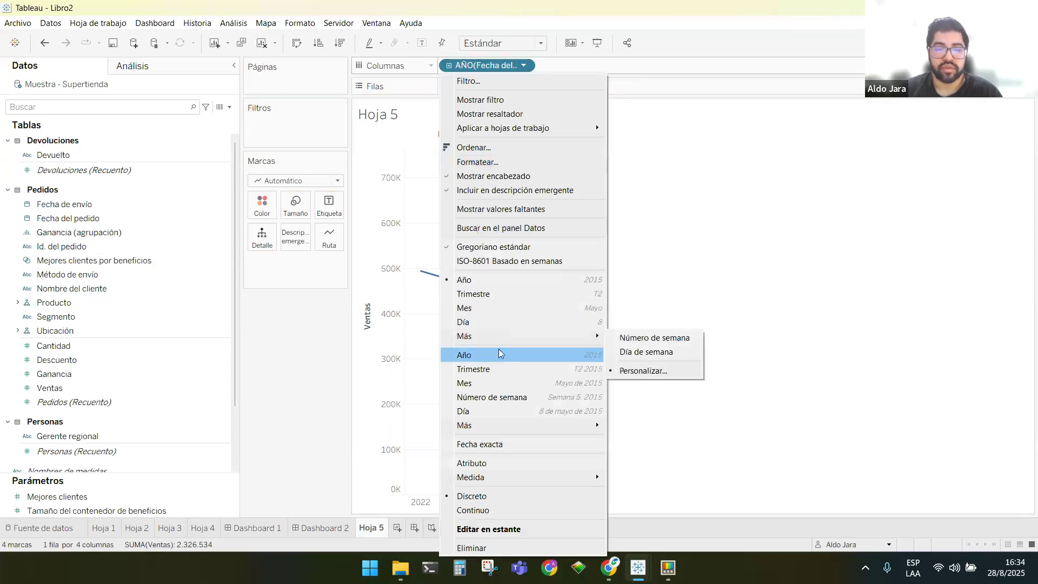
pyautogui.click(503, 388)
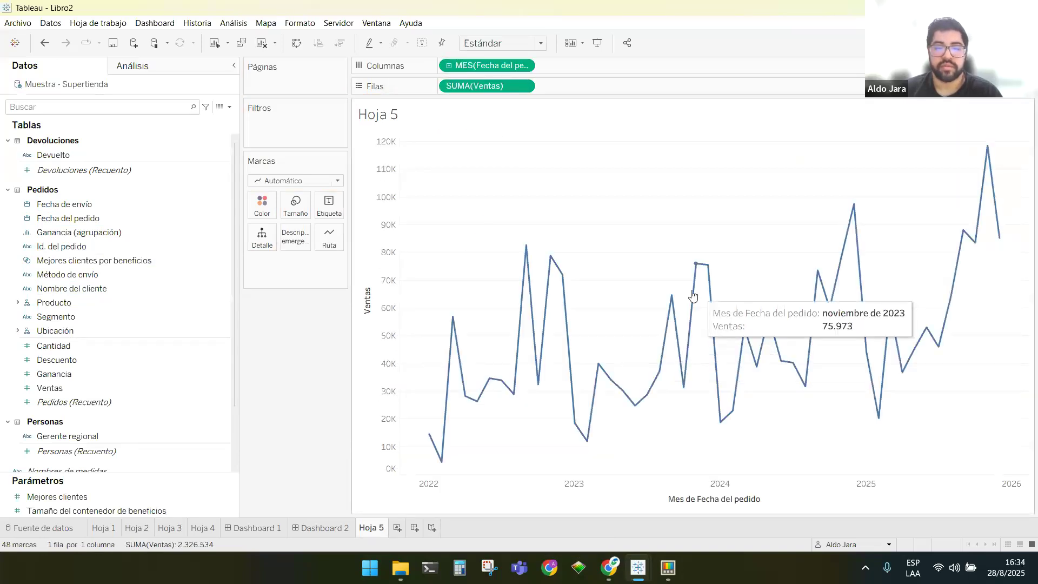
# Hide the headers of the Ventas axis and the Mes de Fecha del pedido axis
pyautogui.rightClick(384, 195)
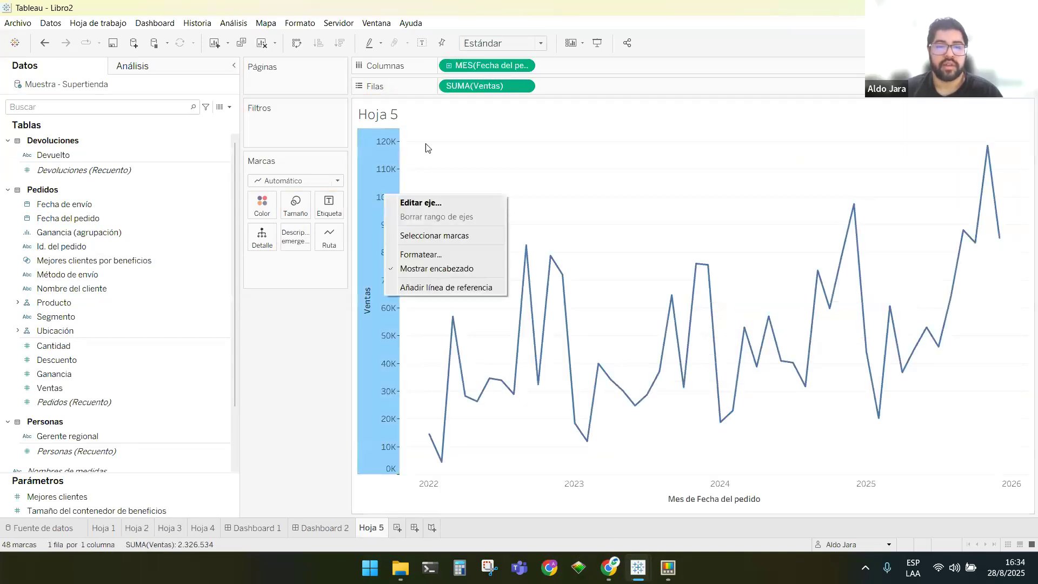
pyautogui.click(435, 268)
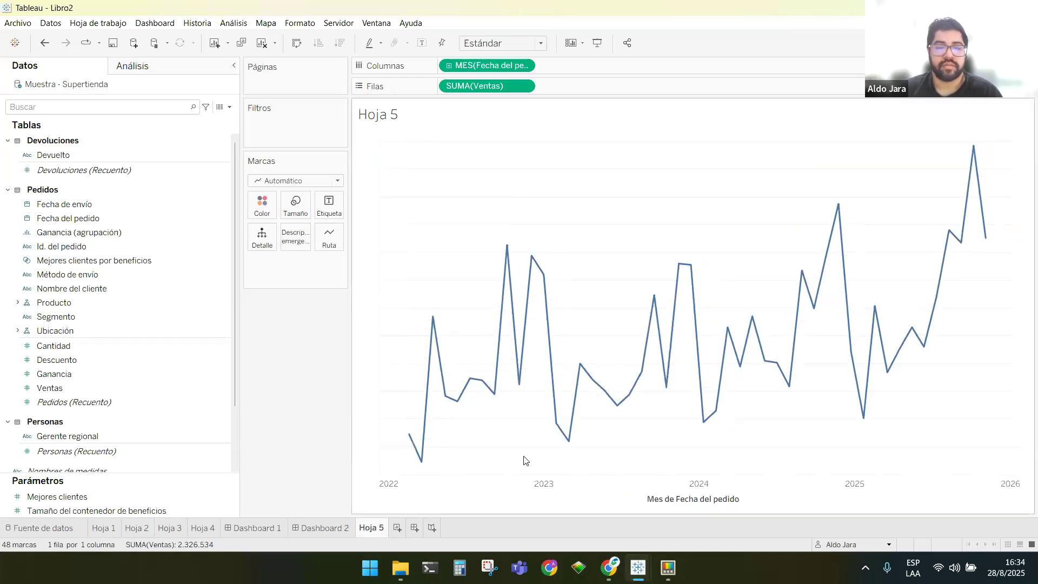
pyautogui.rightClick(596, 493)
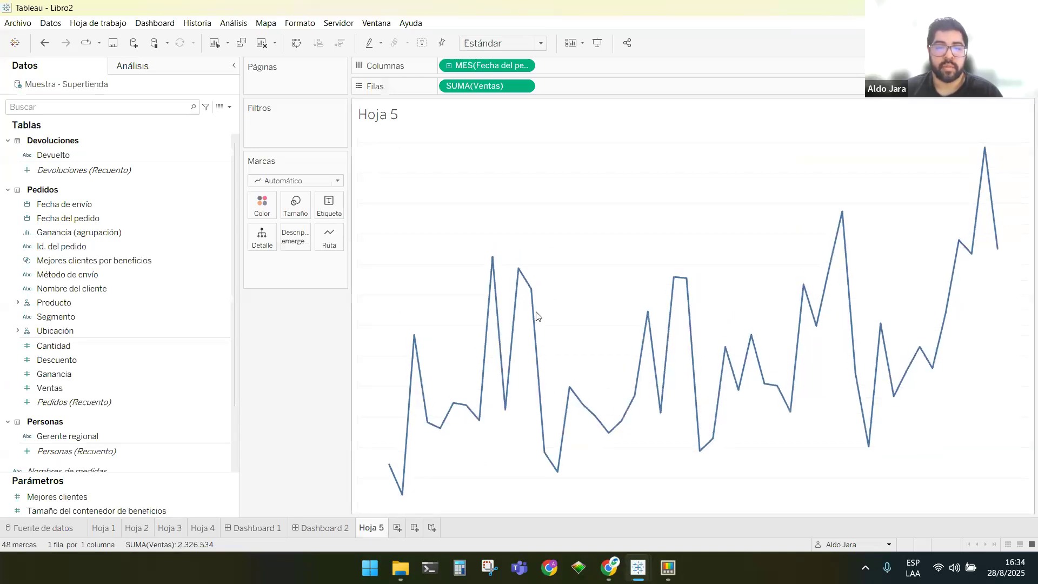
# Sample the dashboard's green card with the colour picker, choose the darker shade 7d8376 and copy its HEX code
pyautogui.click(263, 208)
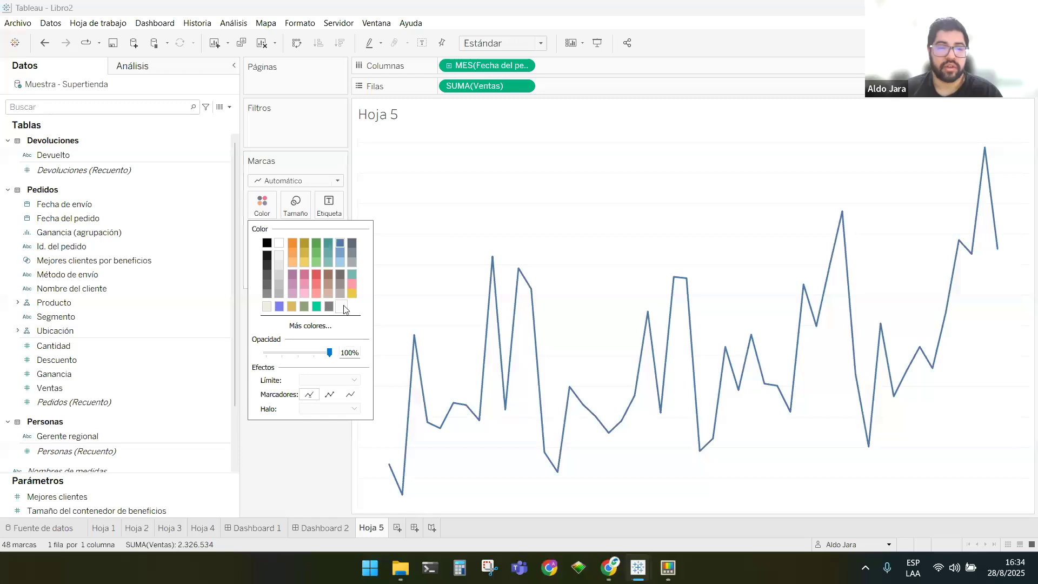
pyautogui.click(332, 529)
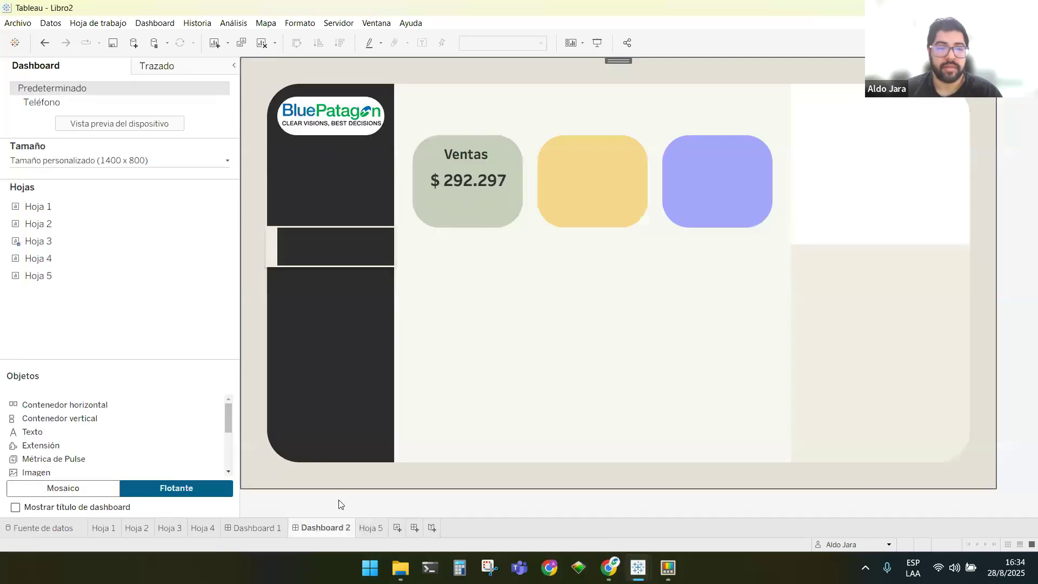
pyautogui.press('super+shift+c')
pyautogui.click(465, 214)
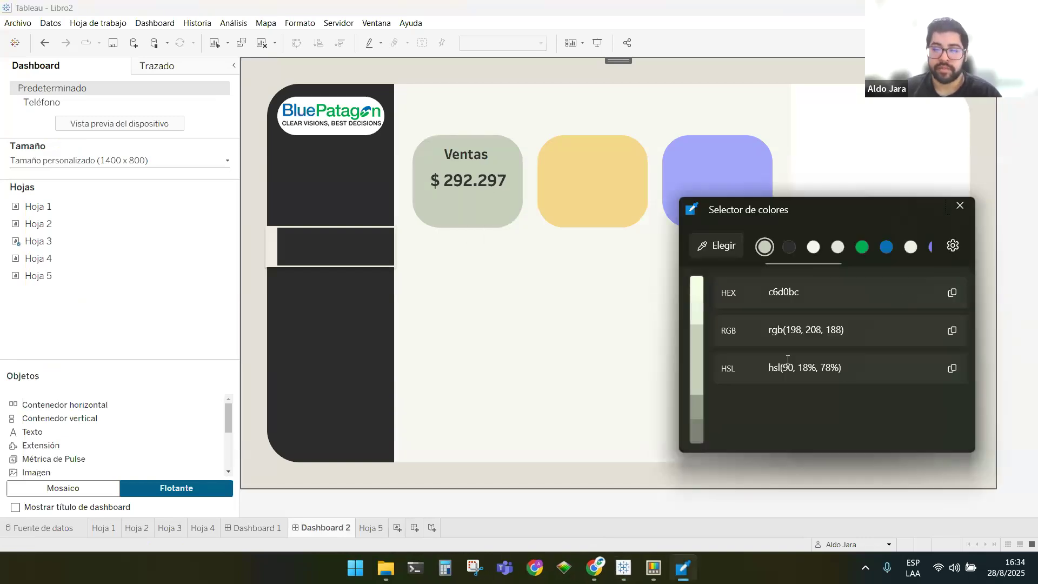
pyautogui.click(700, 436)
pyautogui.click(951, 293)
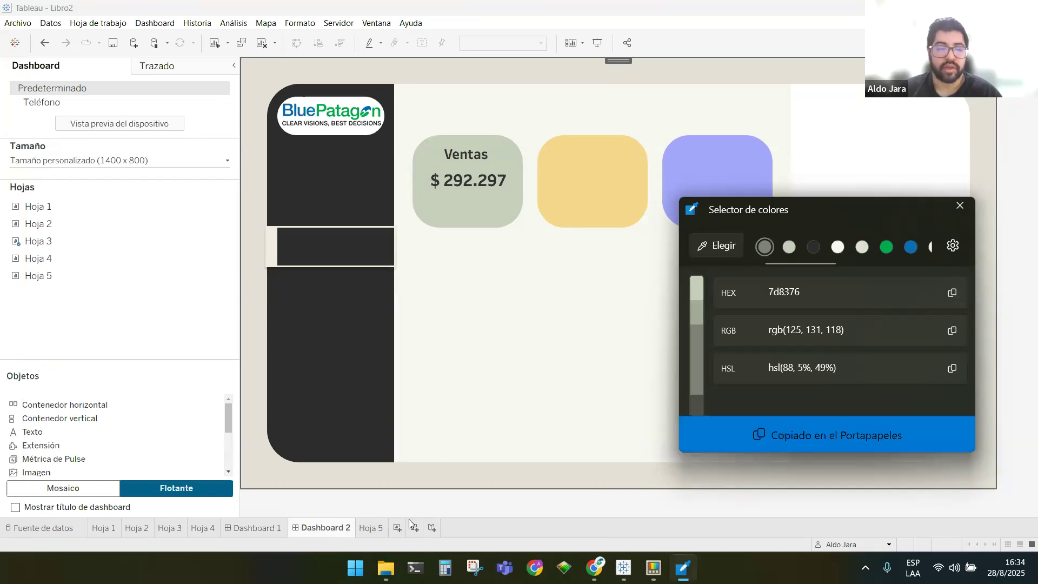
# Set the line colour on Hoja 5 to the copied HTML colour 7d8376
pyautogui.click(361, 528)
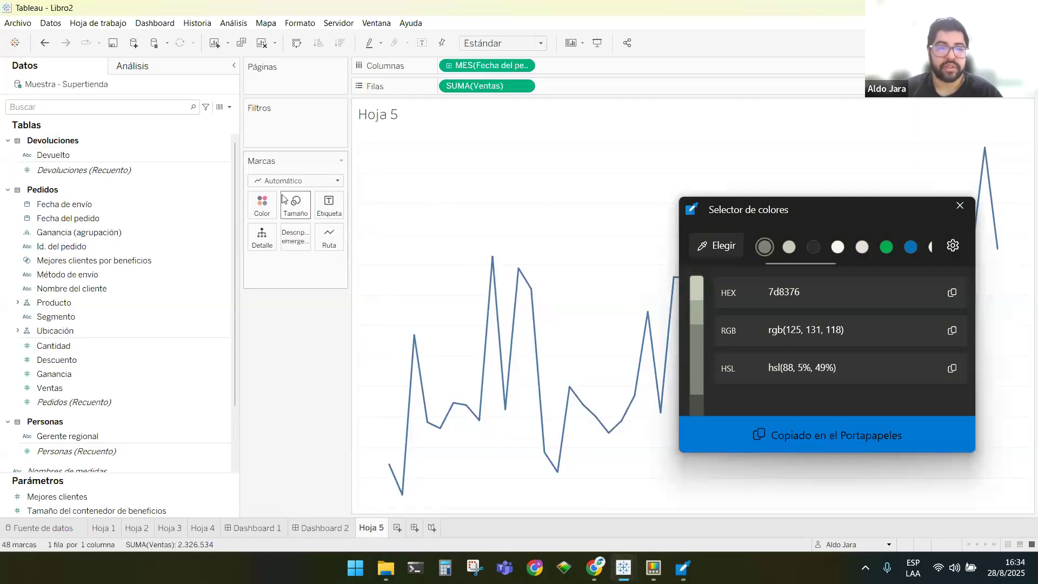
pyautogui.click(262, 204)
pyautogui.click(316, 326)
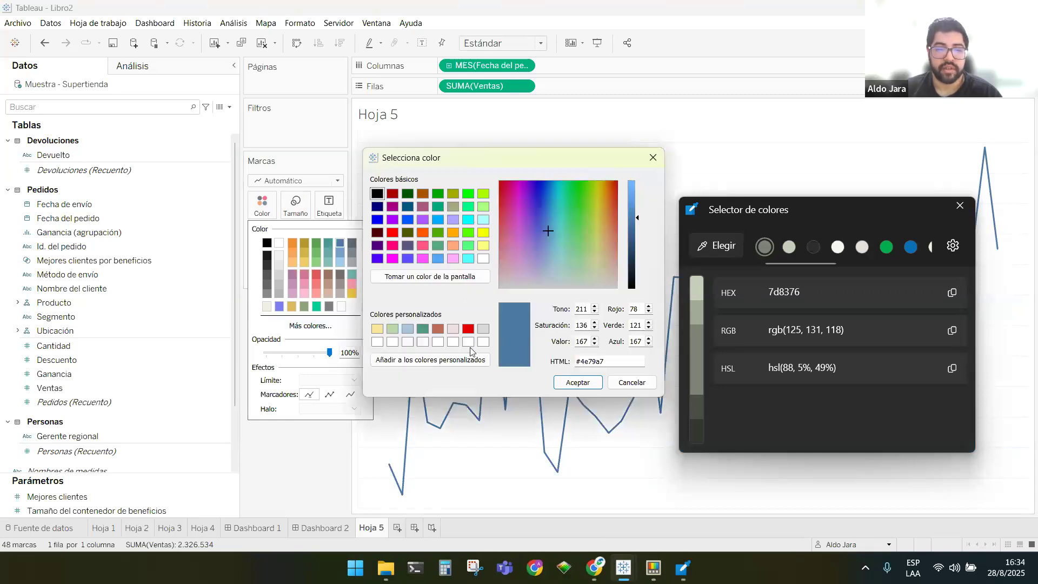
pyautogui.moveTo(621, 361); pyautogui.dragTo(571, 361)
pyautogui.hotkey('ctrl', 'v')
pyautogui.press('Return')
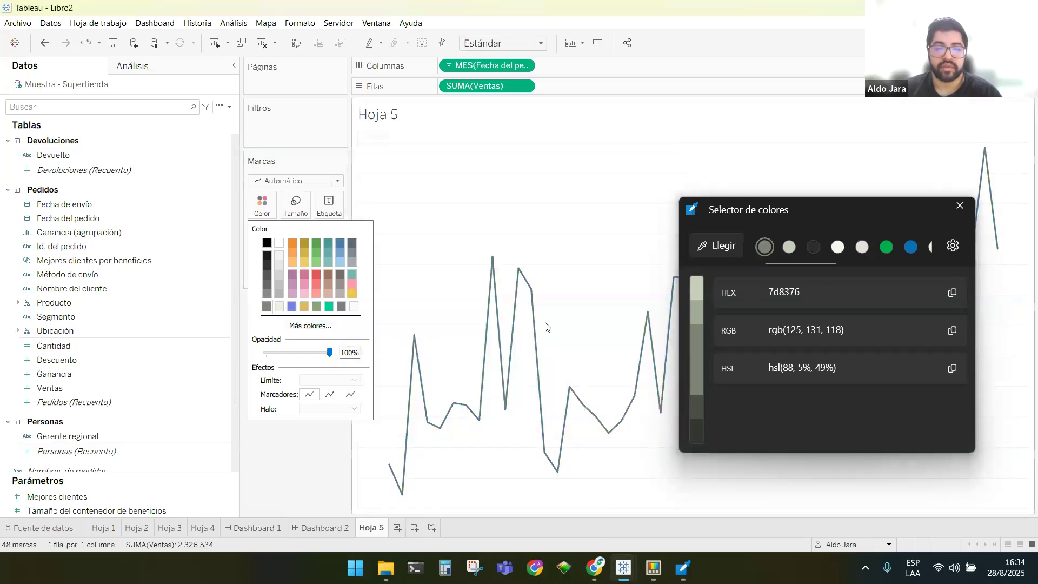
pyautogui.click(368, 453)
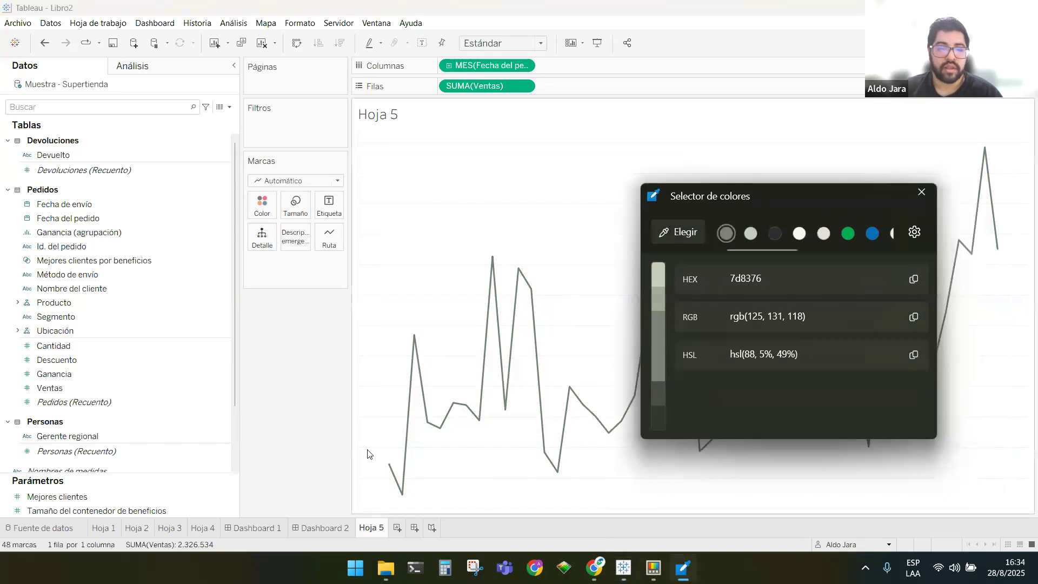
pyautogui.click(330, 531)
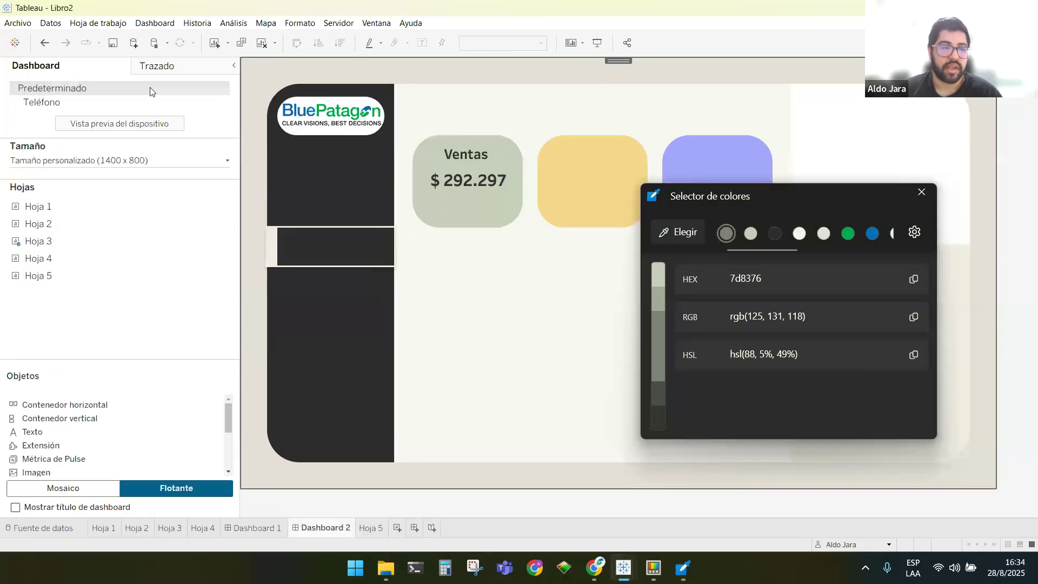
pyautogui.click(140, 69)
pyautogui.click(80, 64)
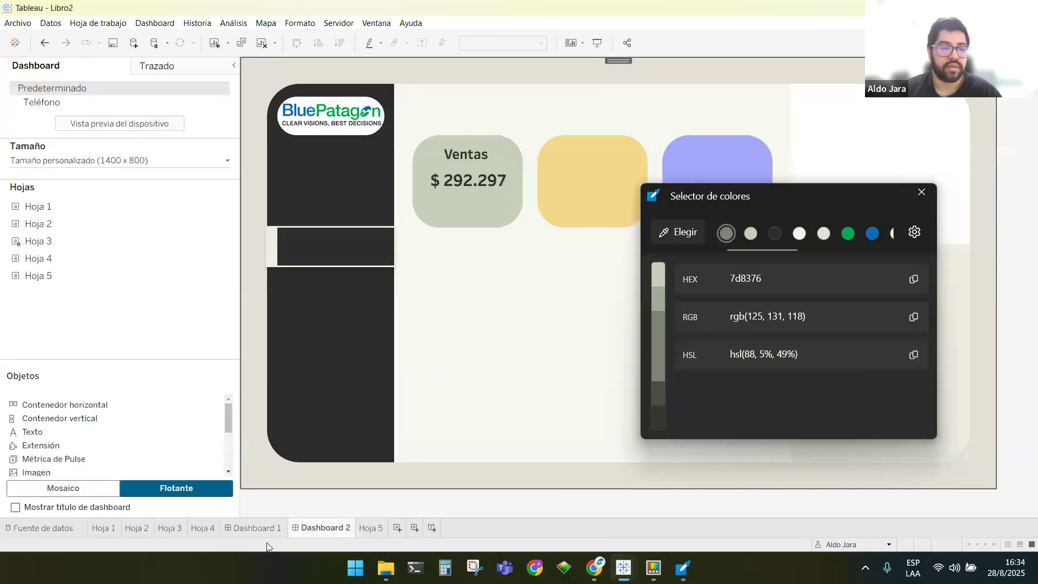
pyautogui.moveTo(64, 281)
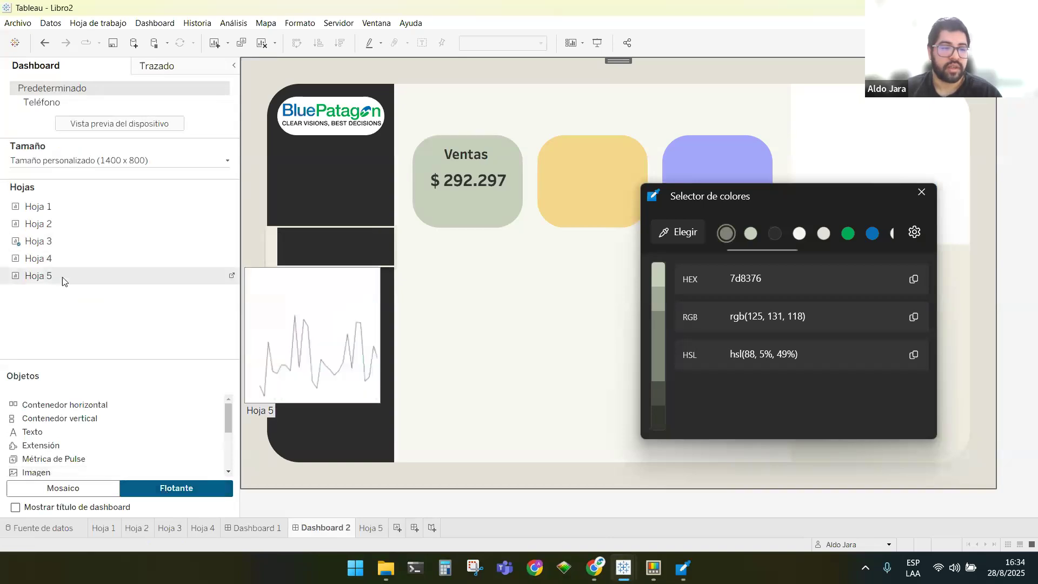
# Rename the Hoja 1 worksheet as Evolutivo Ventas
pyautogui.doubleClick(99, 526)
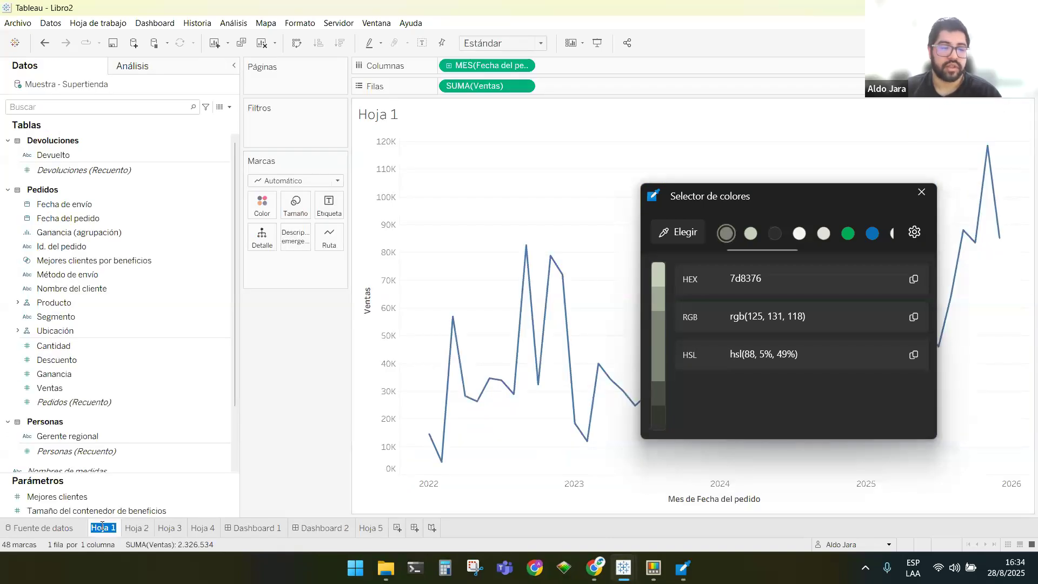
pyautogui.write('Evolutivo Ventas')
pyautogui.press('Return')
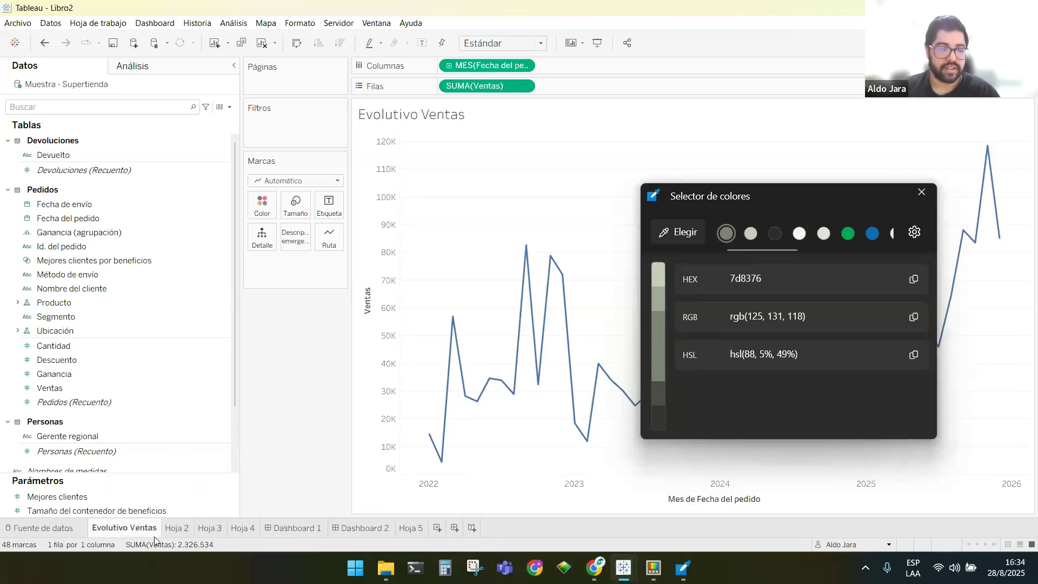
# Rename the Hoja 2 worksheet as Grafico torta
pyautogui.doubleClick(179, 527)
pyautogui.write('Grafico torta')
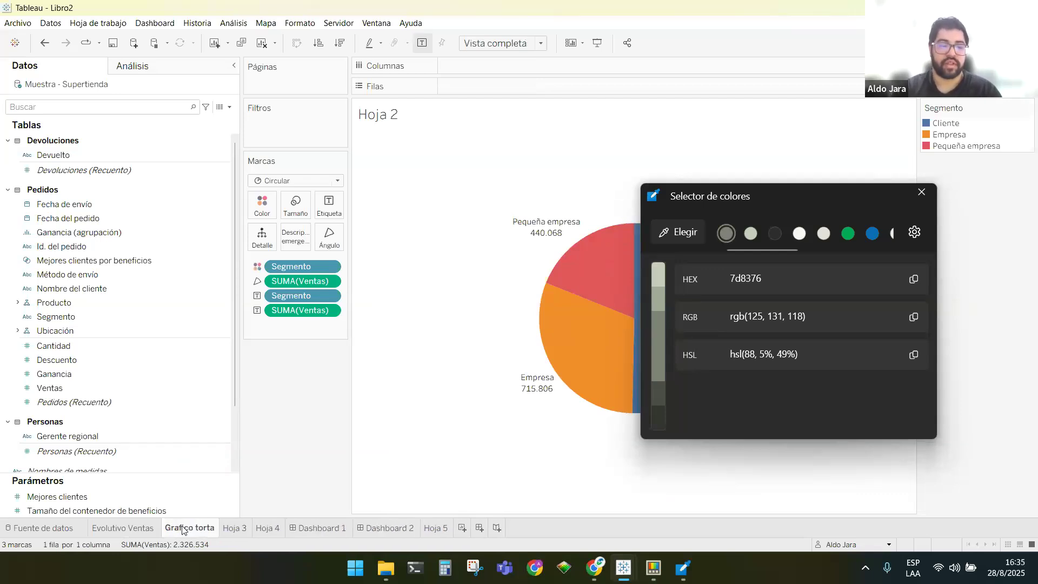
pyautogui.press('Return')
# Rename the Hoja 3 worksheet as Ventas KP
pyautogui.click(229, 528)
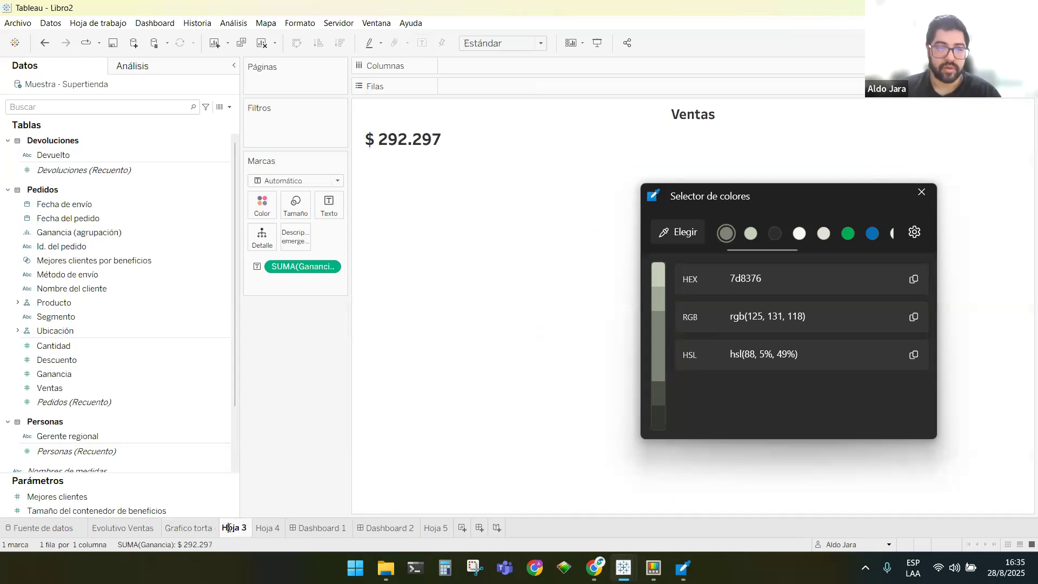
pyautogui.doubleClick(229, 527)
pyautogui.write('Vent')
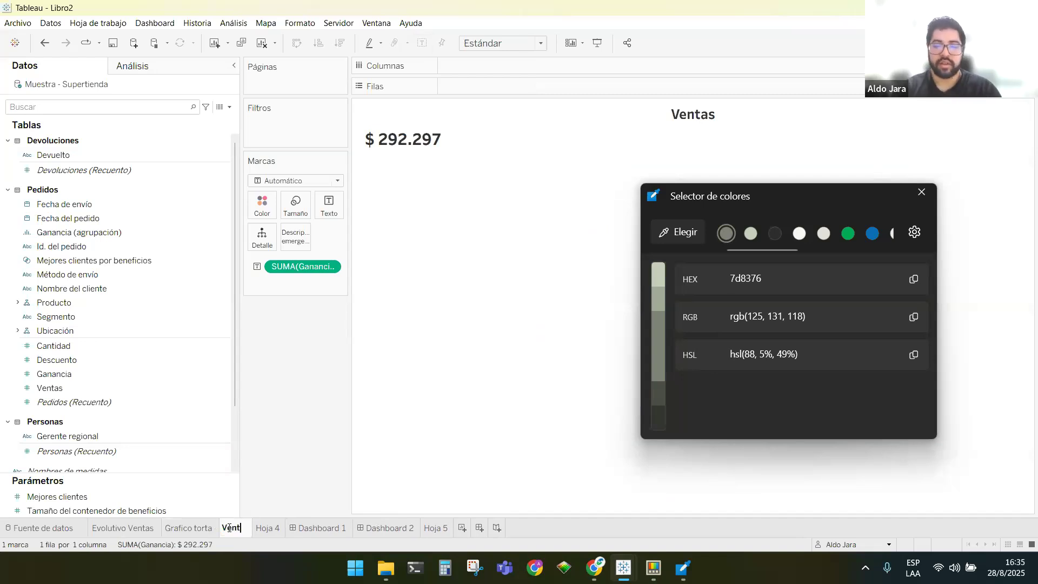
pyautogui.write('as ')
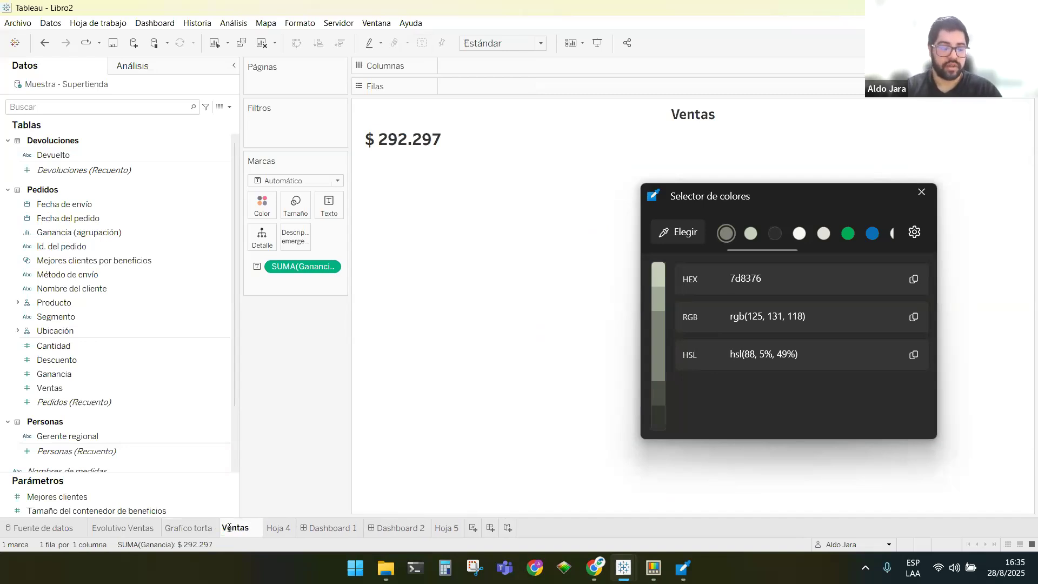
pyautogui.write('KPI')
pyautogui.click(276, 532)
pyautogui.click(261, 526)
pyautogui.click(278, 526)
pyautogui.doubleClick(268, 529)
pyautogui.write('¿')
pyautogui.press('BackSpace')
pyautogui.press('BackSpace')
pyautogui.press('BackSpace')
pyautogui.press('Return')
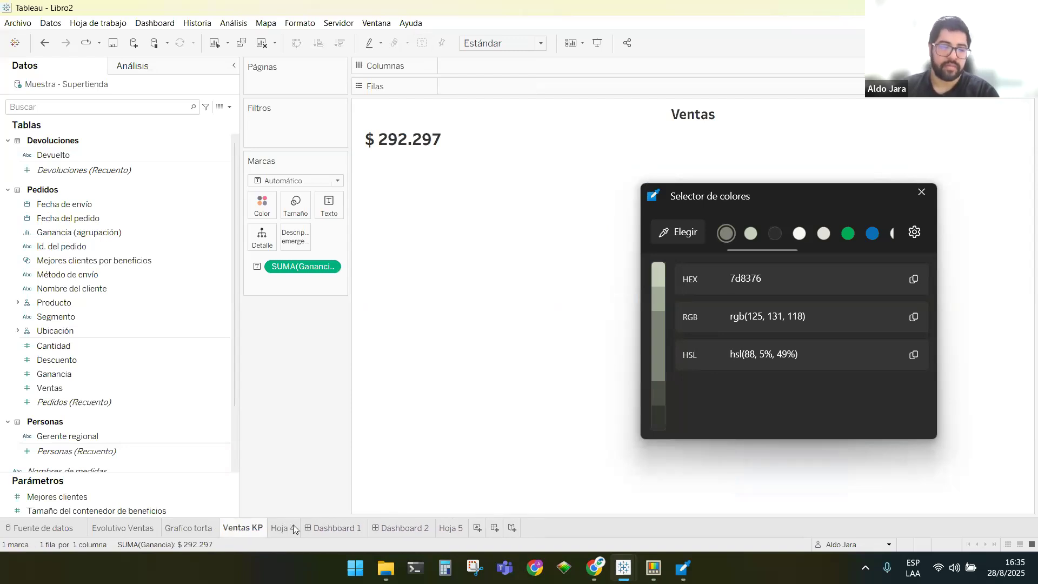
# Rename the Hoja 4 worksheet as Grafico Barras
pyautogui.doubleClick(292, 527)
pyautogui.write('G')
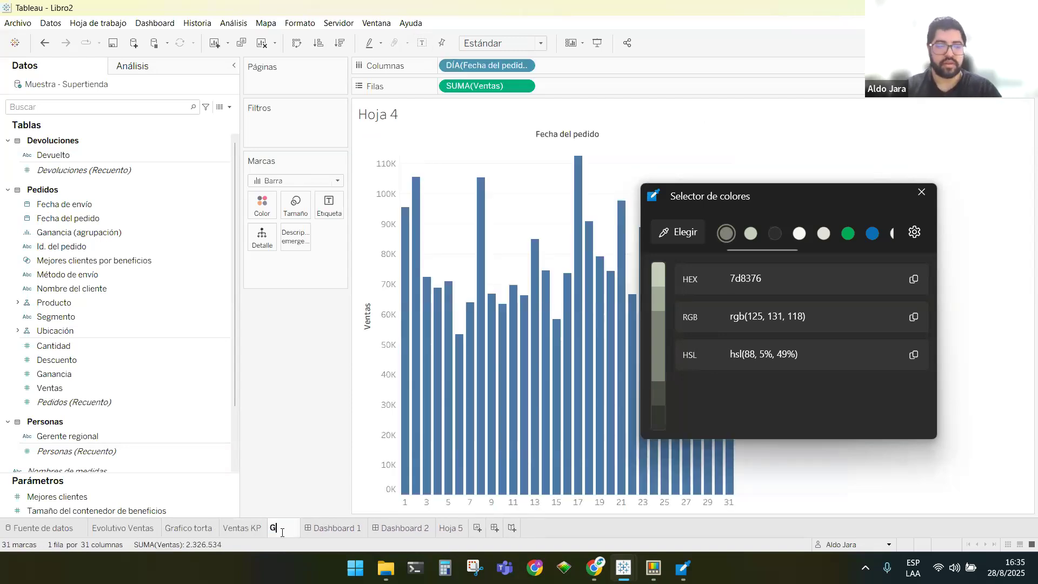
pyautogui.write('rafico Barras')
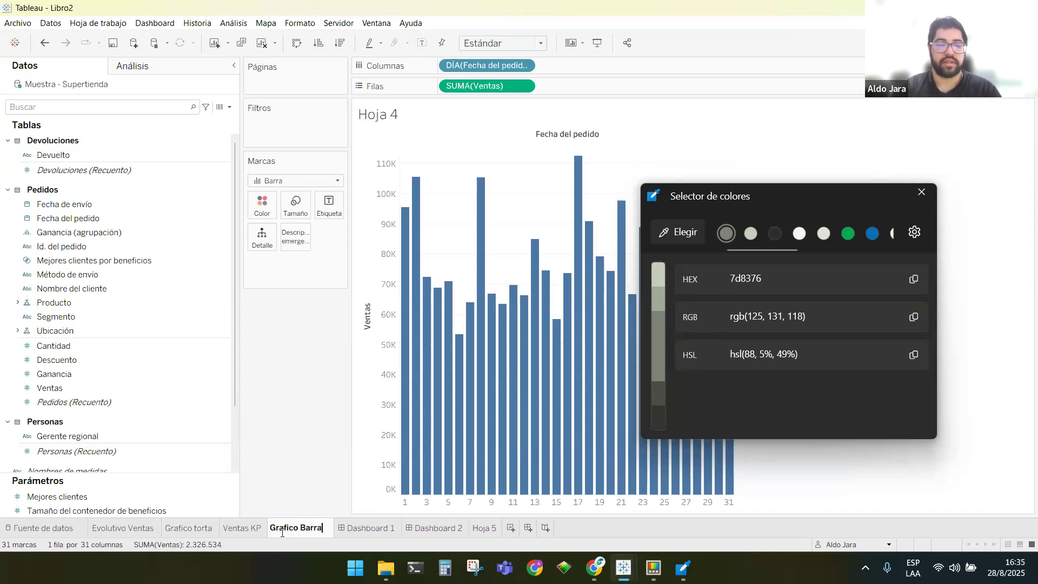
pyautogui.press('Return')
# Correct the Ventas indicator worksheet's name to Ventas KPI
pyautogui.click(252, 530)
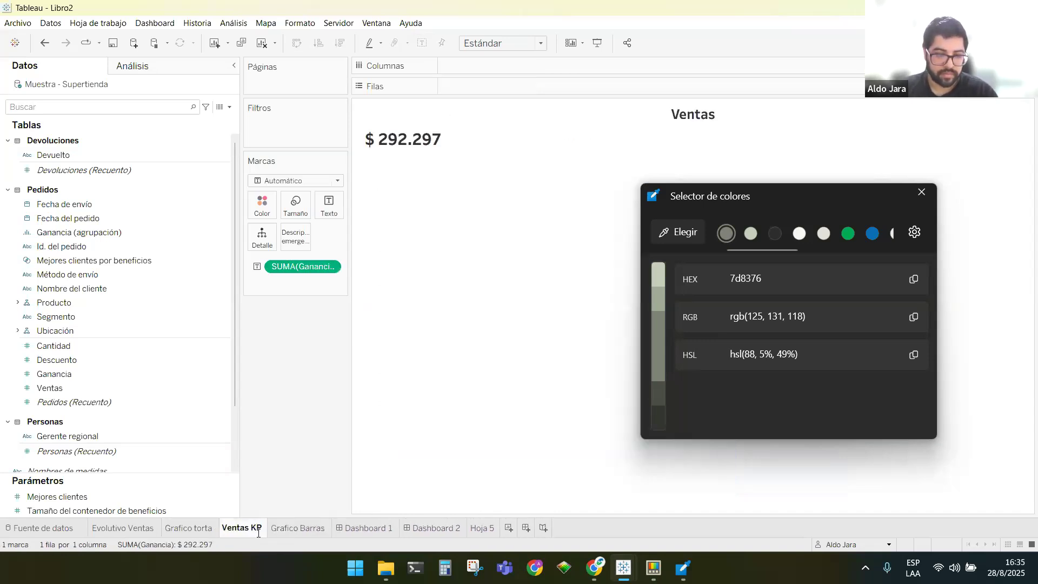
pyautogui.write('I')
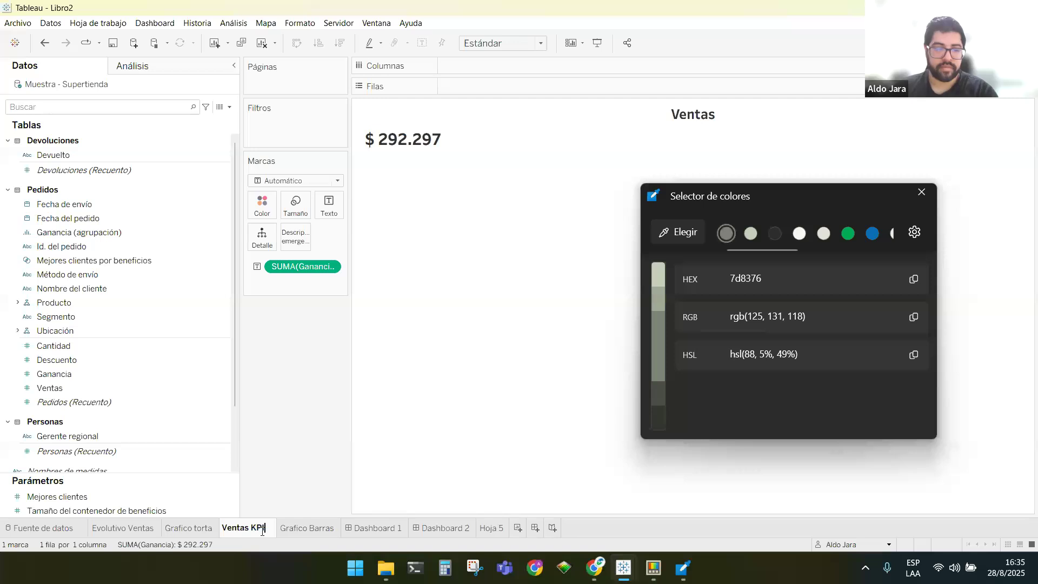
pyautogui.click(348, 529)
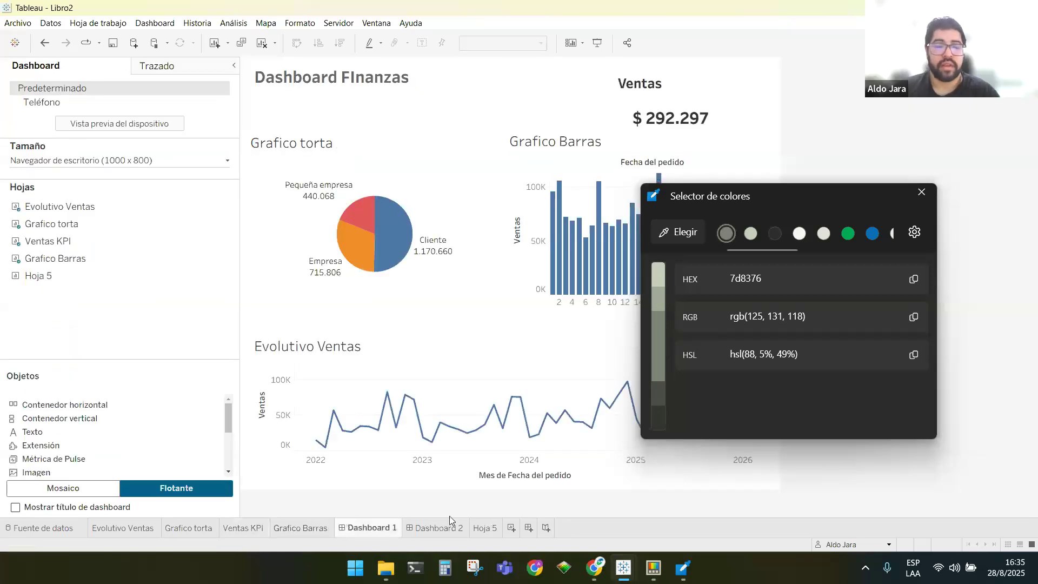
# Rename the Hoja 5 worksheet, which holds the grey trend line, as Evolutivo Ventas
pyautogui.click(450, 527)
pyautogui.click(487, 532)
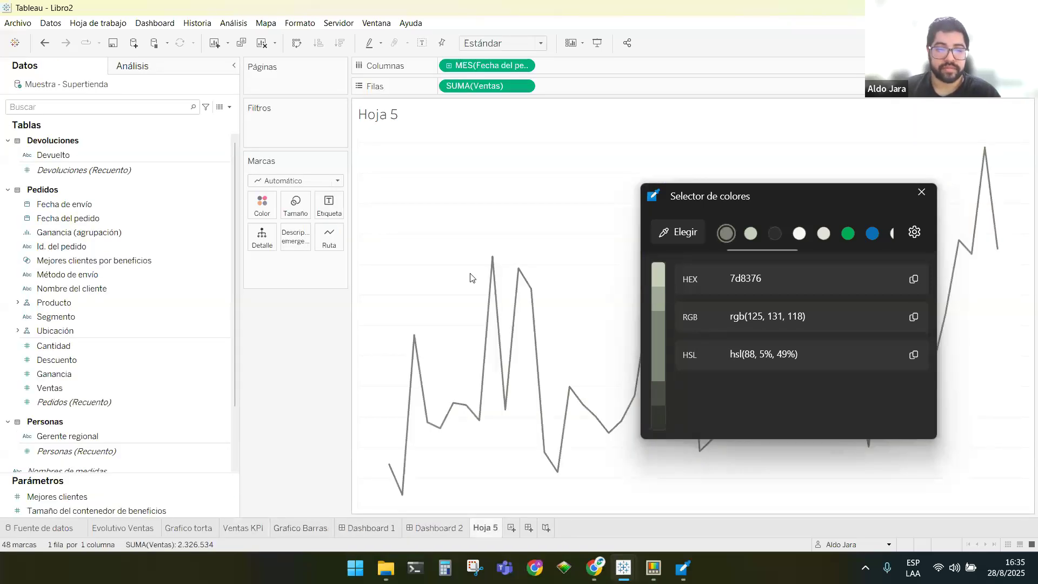
pyautogui.doubleClick(489, 528)
pyautogui.write('Evolutivo Ventas')
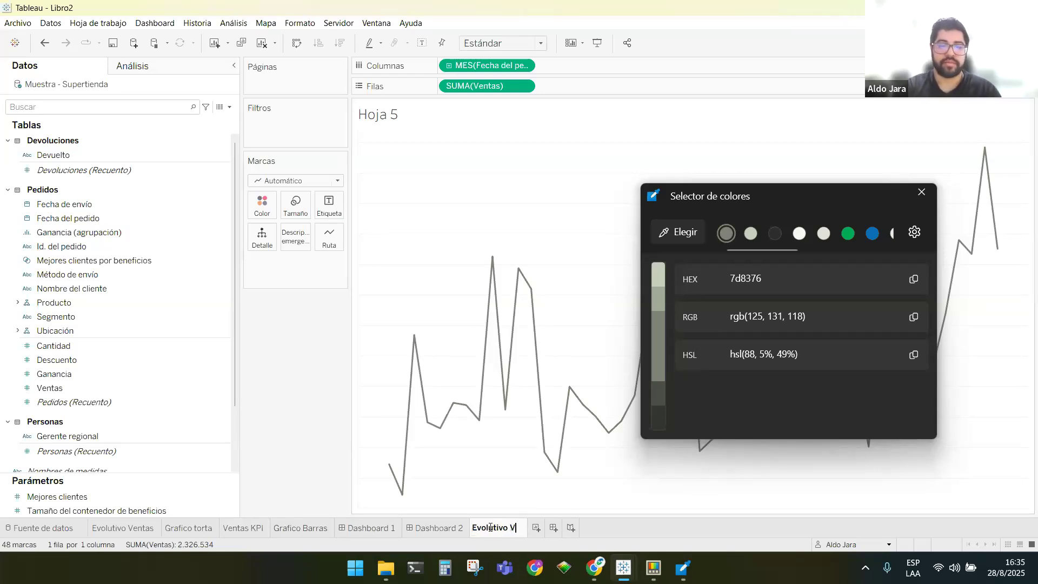
pyautogui.press('Return')
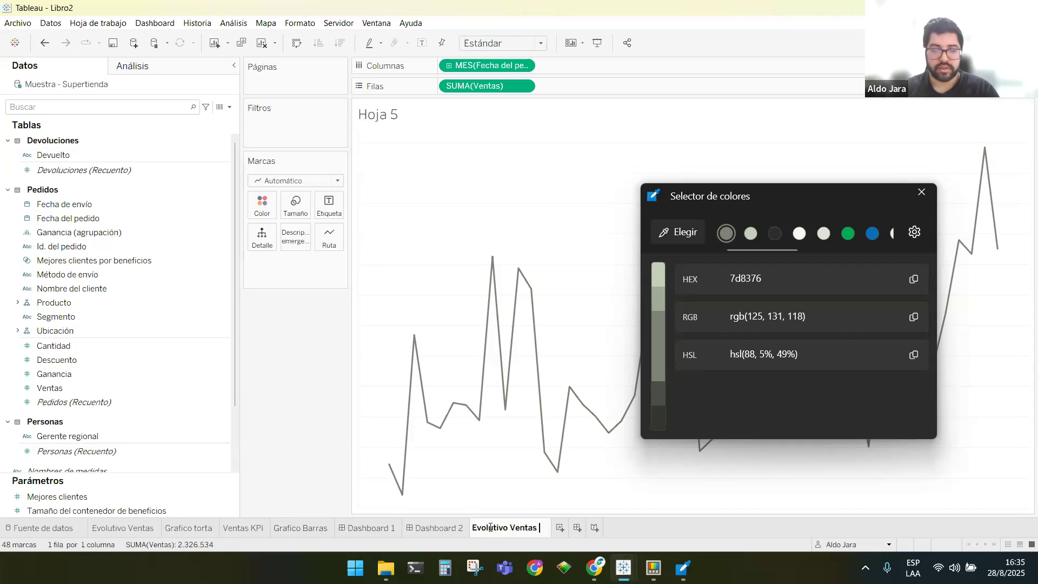
# Hide the original Evolutivo Ventas worksheet with the blue line and switch to the grey-line one
pyautogui.rightClick(140, 530)
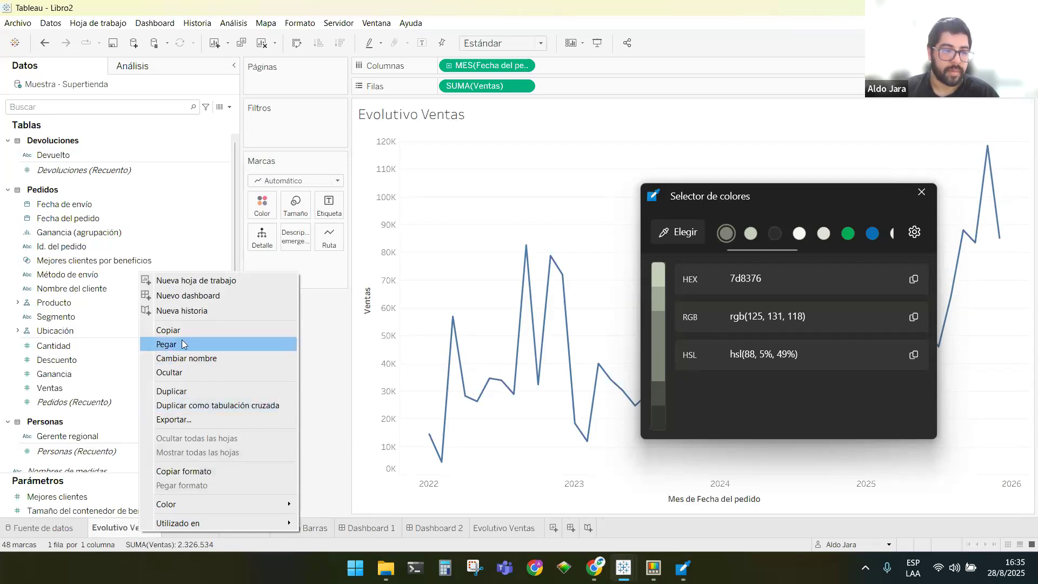
pyautogui.click(169, 371)
pyautogui.click(427, 527)
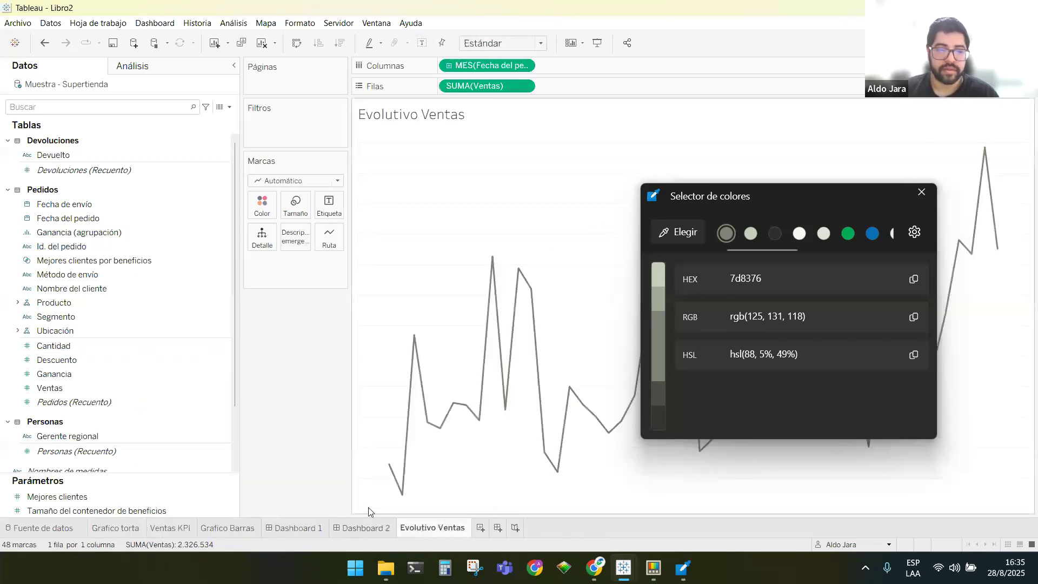
# Add the Evolutivo Ventas sheet as a floating chart on Dashboard 2 and close the colour picker
pyautogui.click(362, 528)
pyautogui.moveTo(108, 258); pyautogui.dragTo(441, 223)
pyautogui.moveTo(755, 203); pyautogui.dragTo(394, 331)
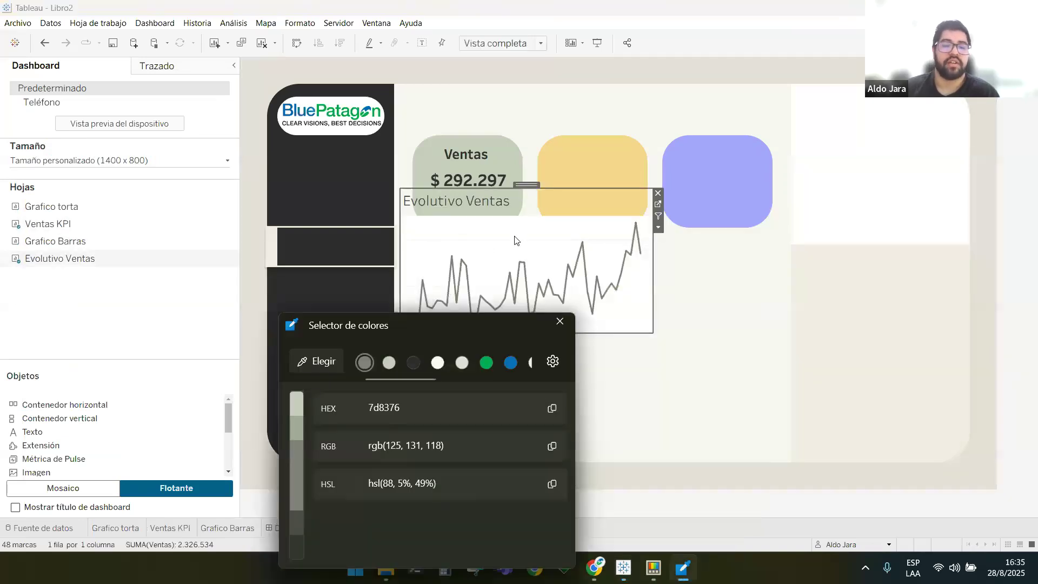
pyautogui.click(559, 321)
# Set the worksheet shading of the Evolutivo Ventas chart to Ninguno
pyautogui.rightClick(495, 220)
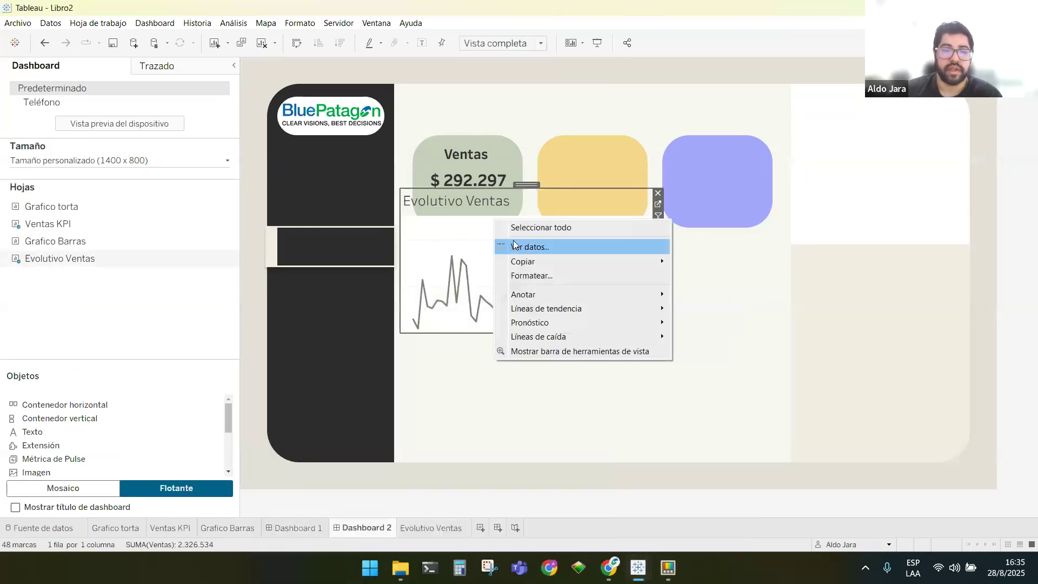
pyautogui.click(539, 276)
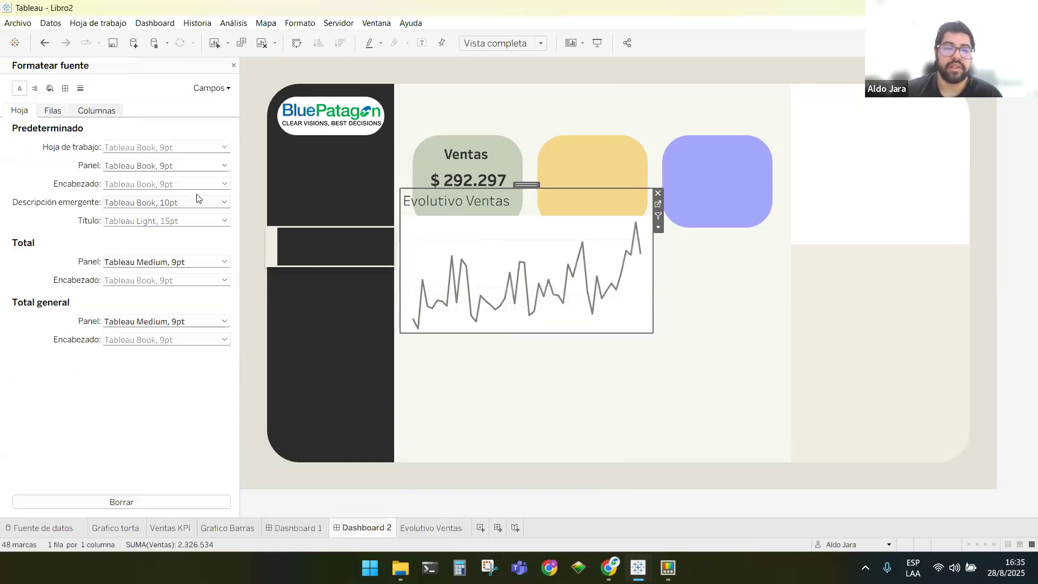
pyautogui.click(80, 88)
pyautogui.click(49, 88)
pyautogui.click(64, 88)
pyautogui.click(50, 88)
pyautogui.click(134, 147)
pyautogui.click(147, 164)
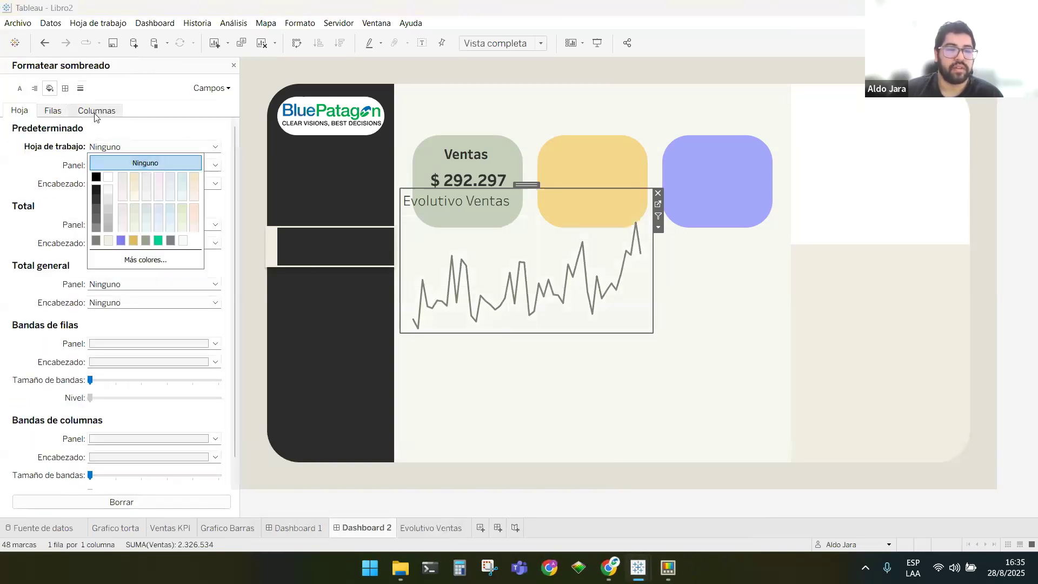
# Move the Evolutivo Ventas chart up over the green card and hide its title
pyautogui.moveTo(526, 185); pyautogui.dragTo(537, 131)
pyautogui.rightClick(496, 145)
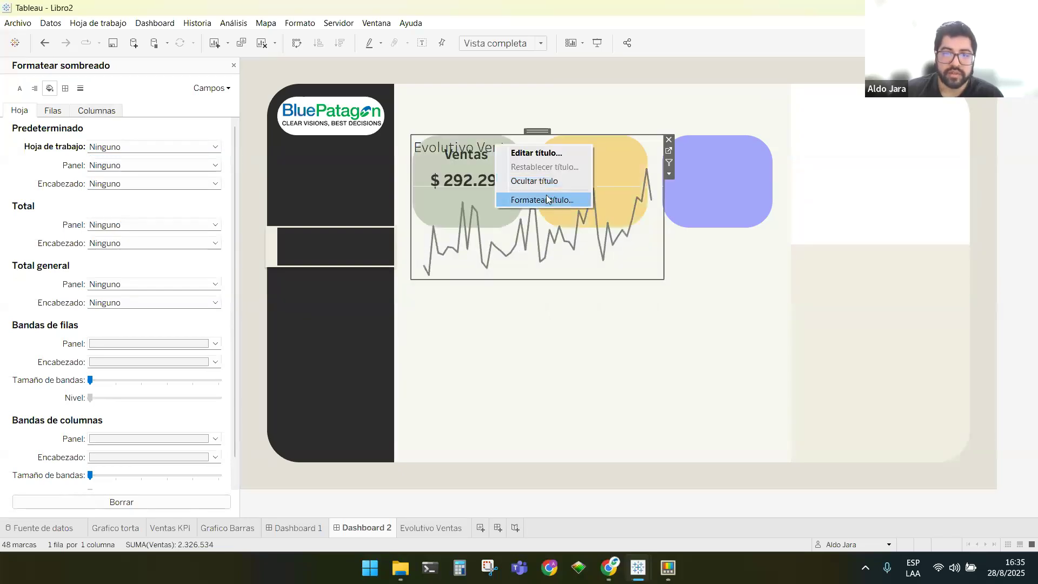
pyautogui.click(534, 182)
# Set the chart's grand total panel and header borders and its row divider panel border to Ninguno
pyautogui.click(65, 88)
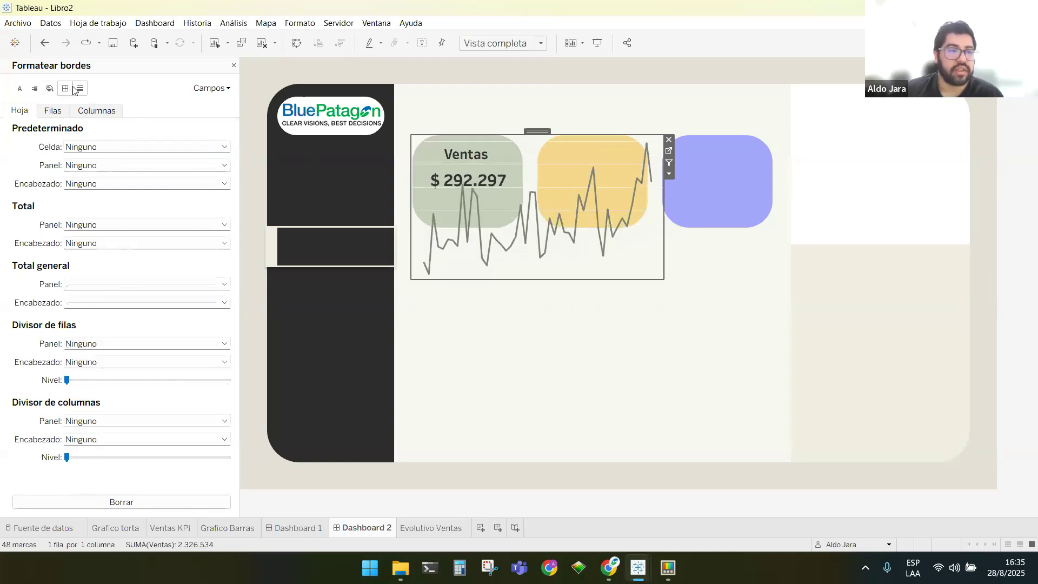
pyautogui.click(80, 88)
pyautogui.click(66, 89)
pyautogui.click(108, 285)
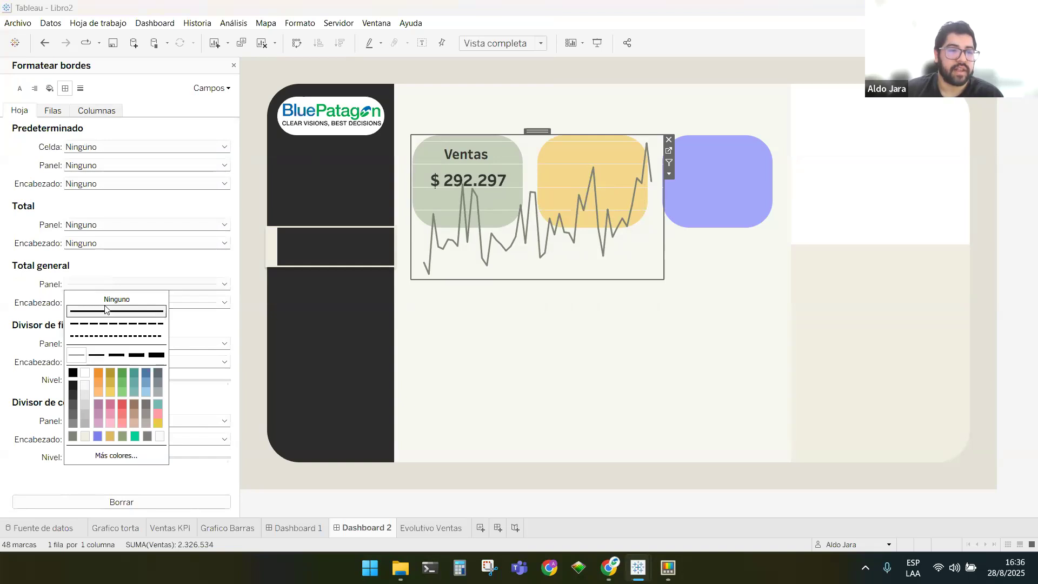
pyautogui.click(147, 299)
pyautogui.click(203, 304)
pyautogui.click(154, 317)
pyautogui.click(208, 345)
pyautogui.click(156, 358)
pyautogui.click(198, 363)
pyautogui.click(201, 416)
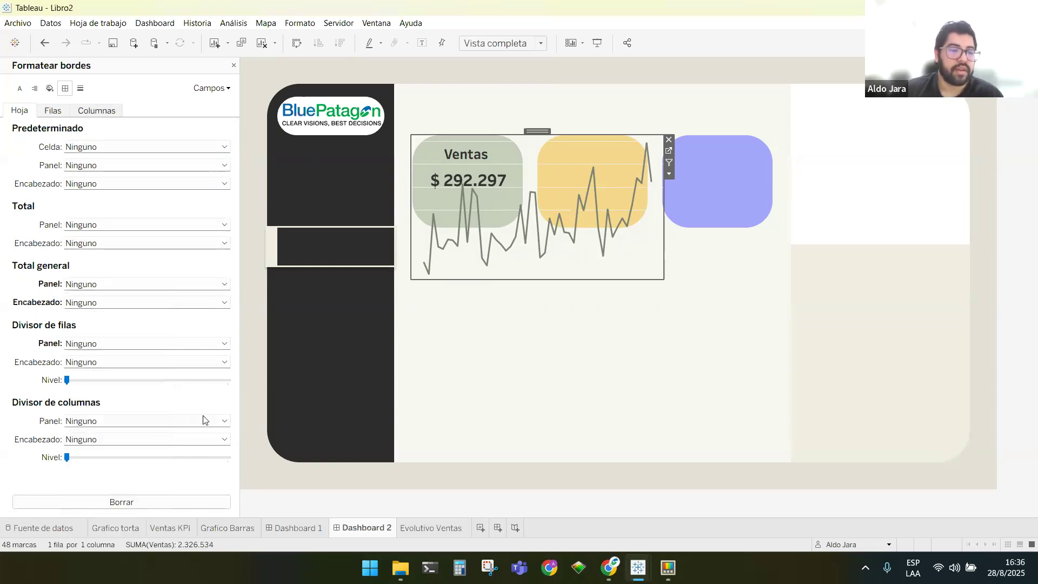
pyautogui.click(194, 423)
# Set the chart's column zero lines to the second line thickness
pyautogui.click(114, 108)
pyautogui.click(80, 88)
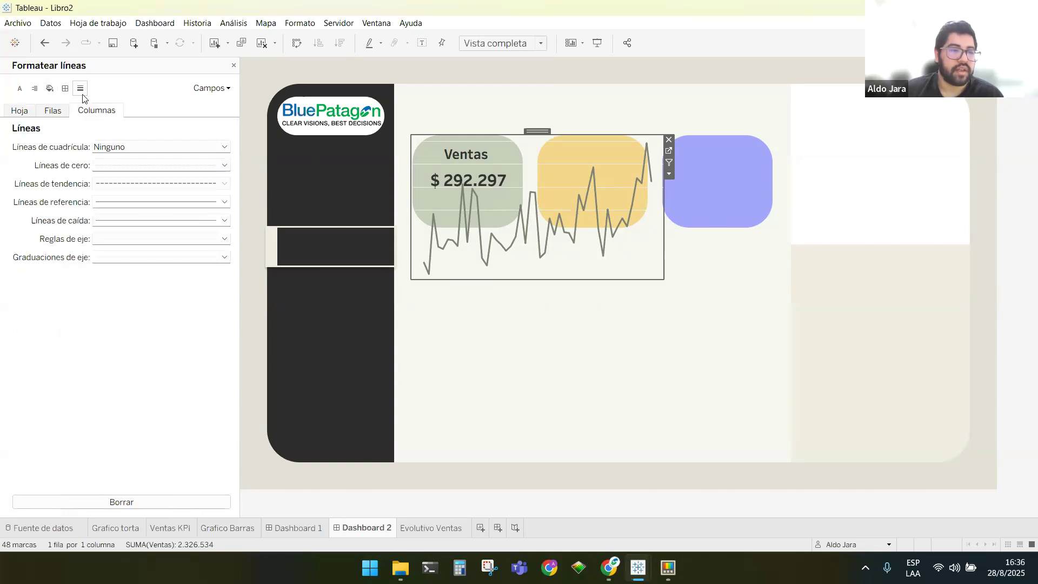
pyautogui.click(138, 170)
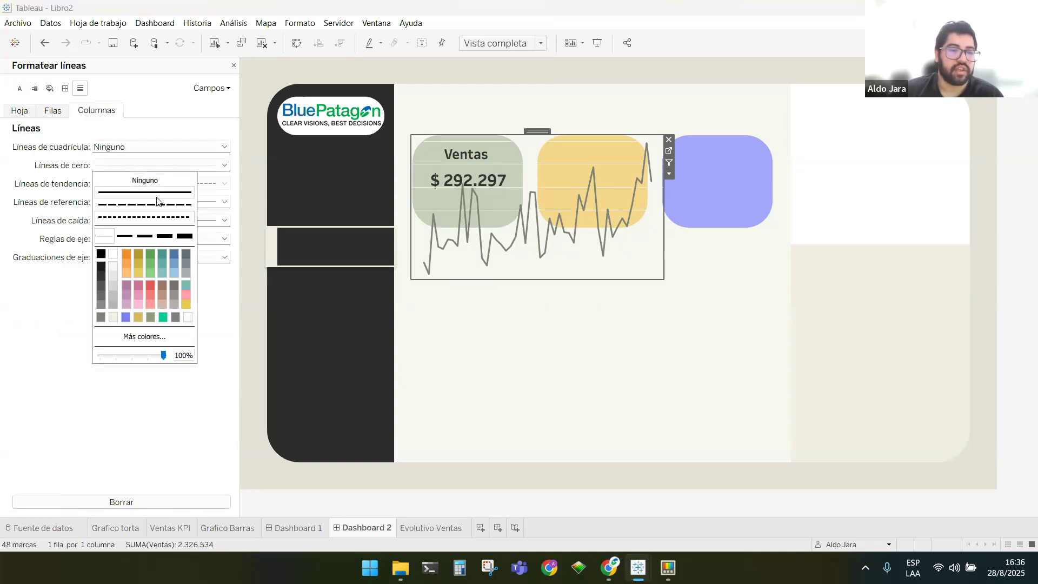
pyautogui.click(128, 240)
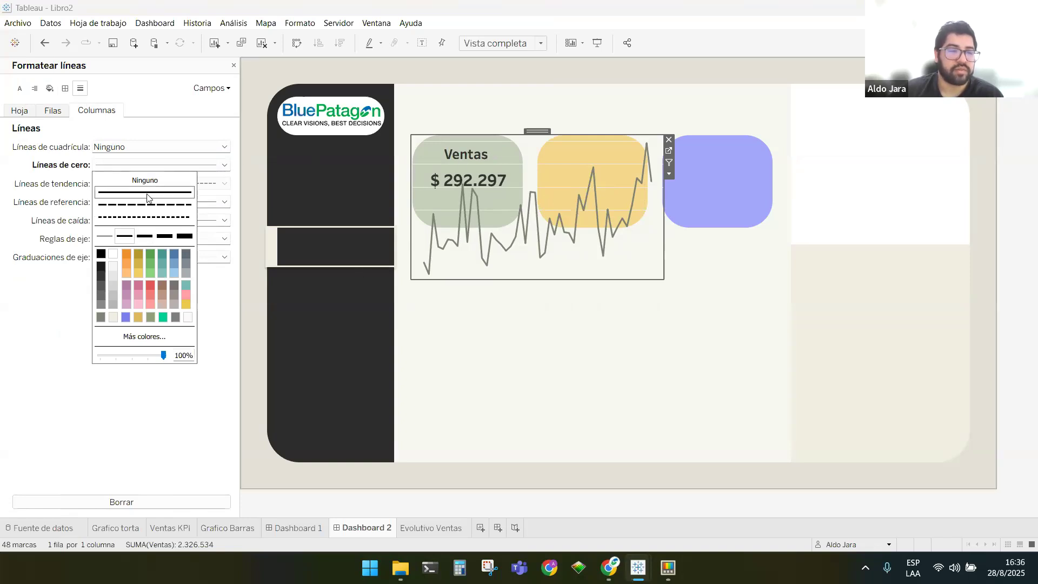
pyautogui.click(80, 398)
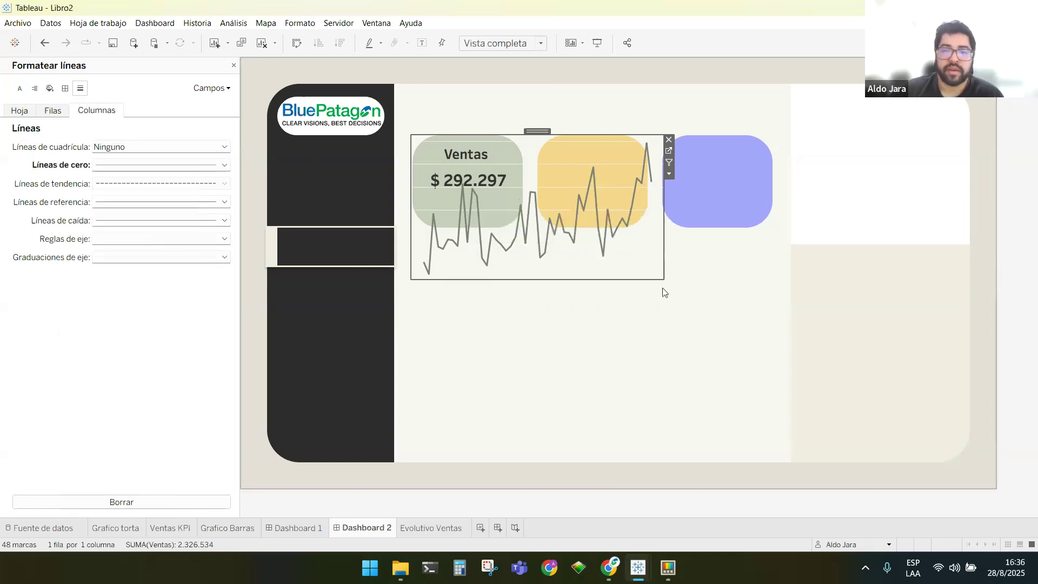
# Shrink the trend chart to fit inside the green card beneath the Ventas figure
pyautogui.moveTo(663, 281); pyautogui.dragTo(515, 222)
pyautogui.moveTo(411, 135); pyautogui.dragTo(420, 187)
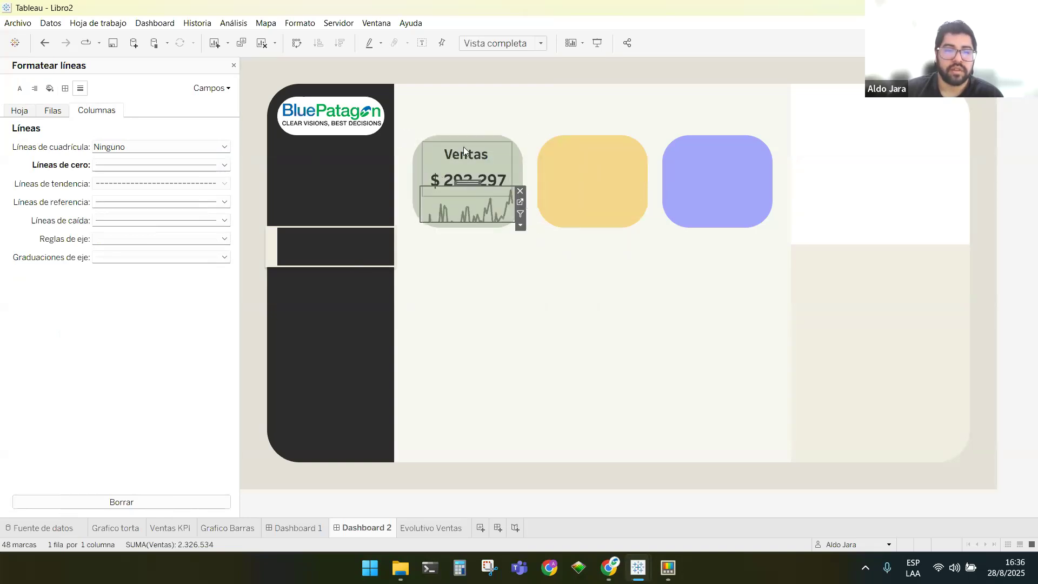
# Keep the column zero lines solid and set the column reference lines and drop lines to Ninguno
pyautogui.click(146, 164)
pyautogui.click(167, 191)
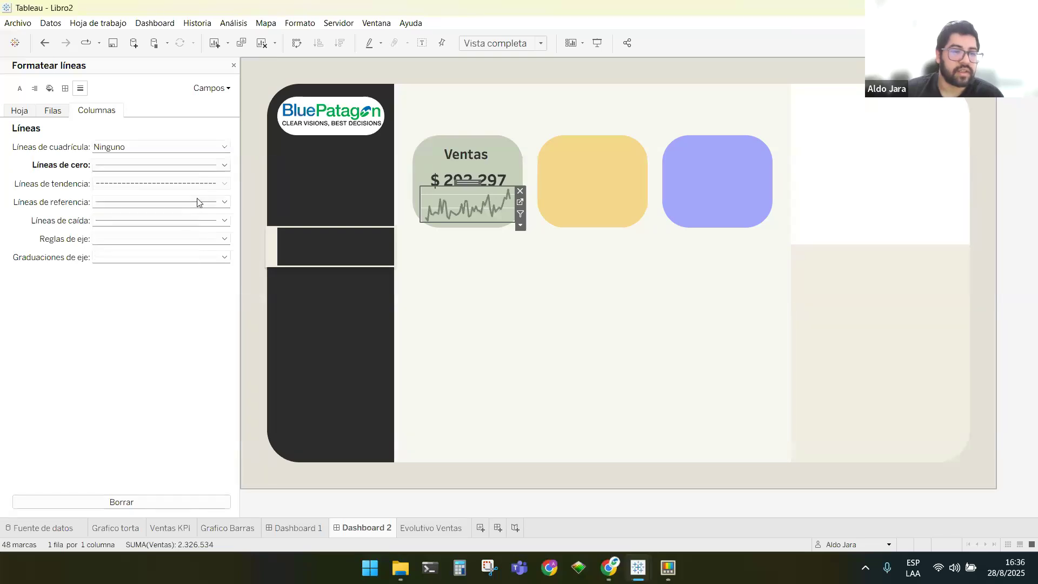
pyautogui.click(223, 147)
pyautogui.click(223, 202)
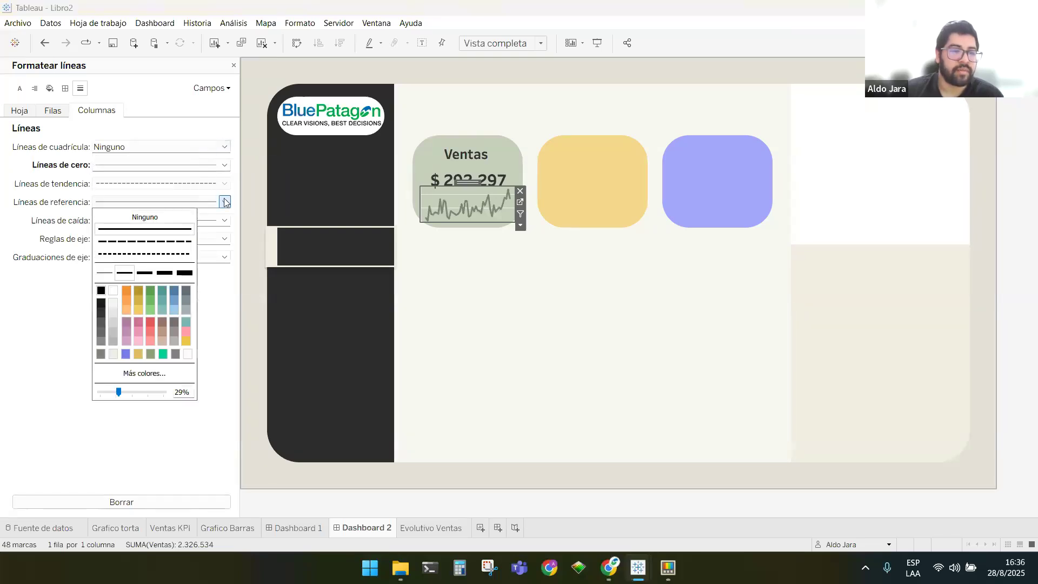
pyautogui.click(184, 217)
pyautogui.click(200, 220)
pyautogui.click(144, 235)
# Set the chart's row grid lines, zero lines and reference lines to Ninguno
pyautogui.click(61, 111)
pyautogui.click(151, 151)
pyautogui.click(157, 162)
pyautogui.click(215, 166)
pyautogui.click(189, 181)
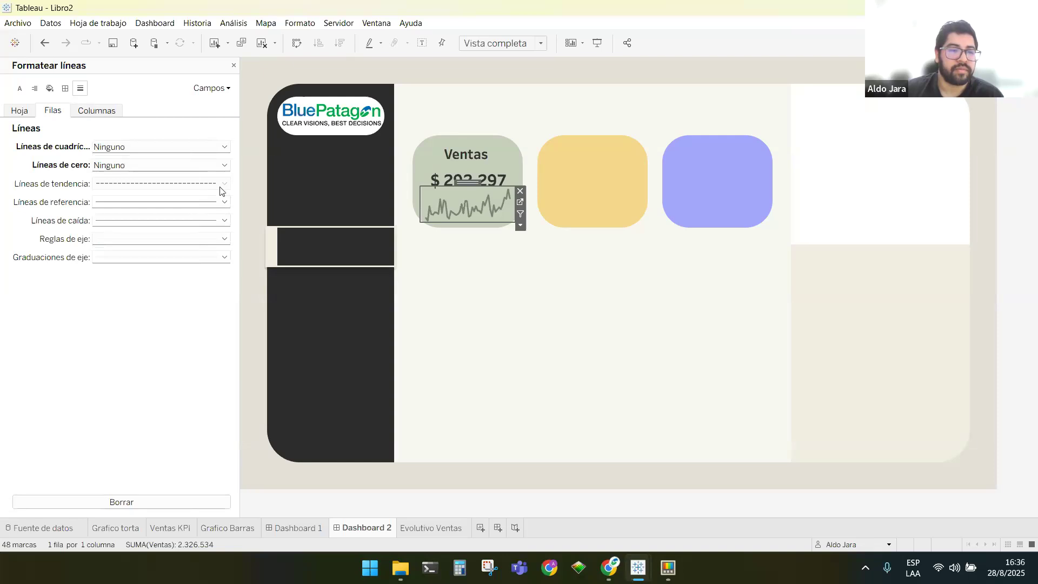
pyautogui.click(213, 202)
pyautogui.click(183, 215)
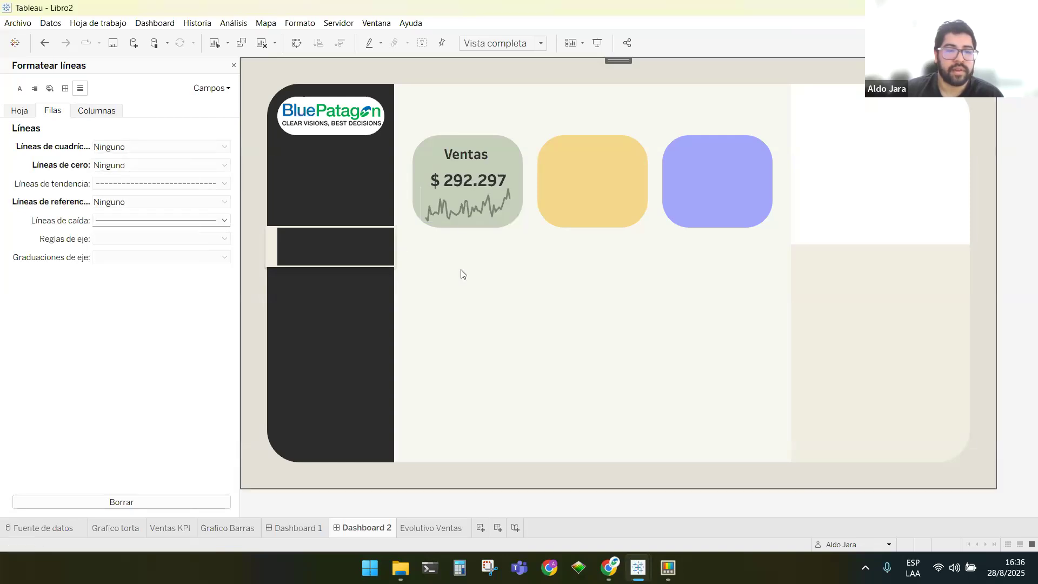
# Adjust the trend chart's upper left corner so it sits just below the Ventas figure
pyautogui.click(479, 210)
pyautogui.click(441, 205)
pyautogui.click(485, 269)
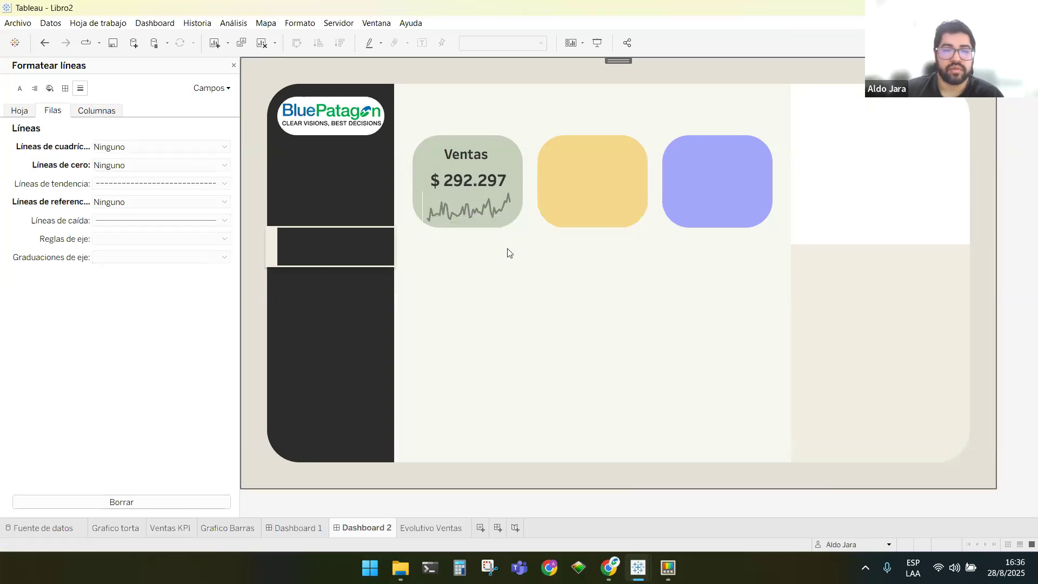
# Examine the trend chart's shading settings and its border settings for the sheet, rows and columns
pyautogui.click(431, 199)
pyautogui.click(51, 88)
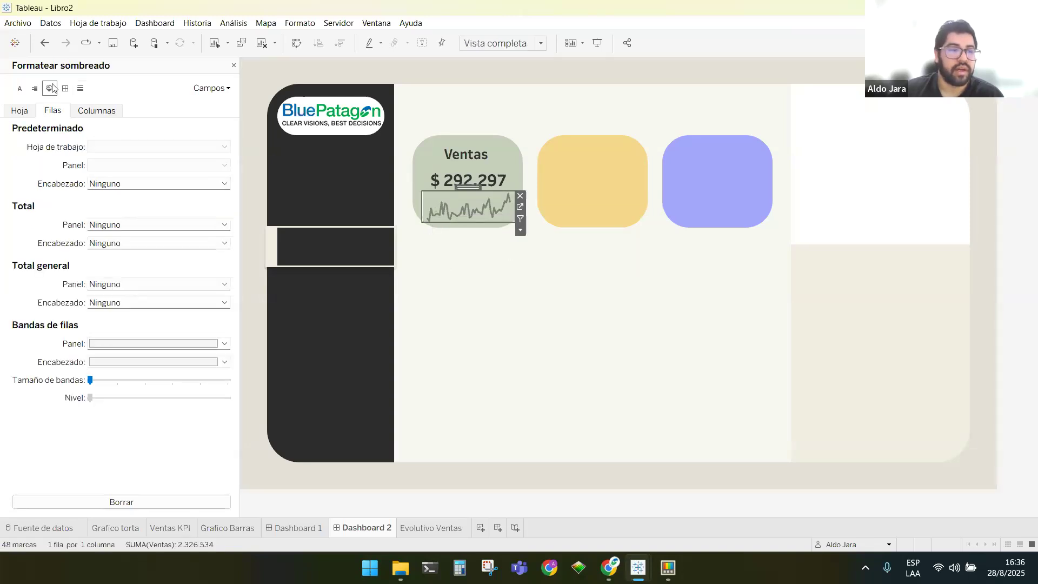
pyautogui.click(65, 89)
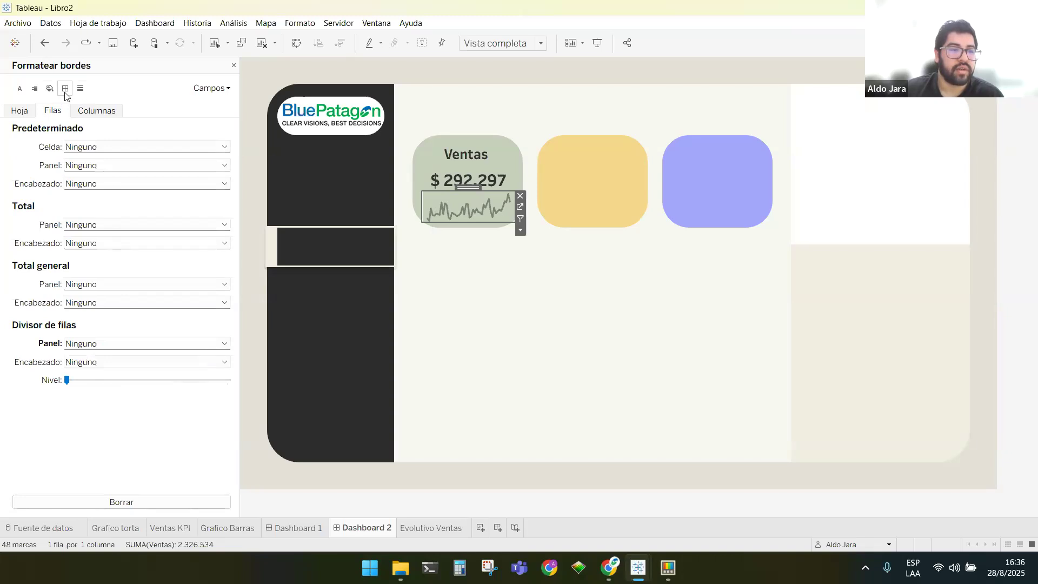
pyautogui.click(19, 113)
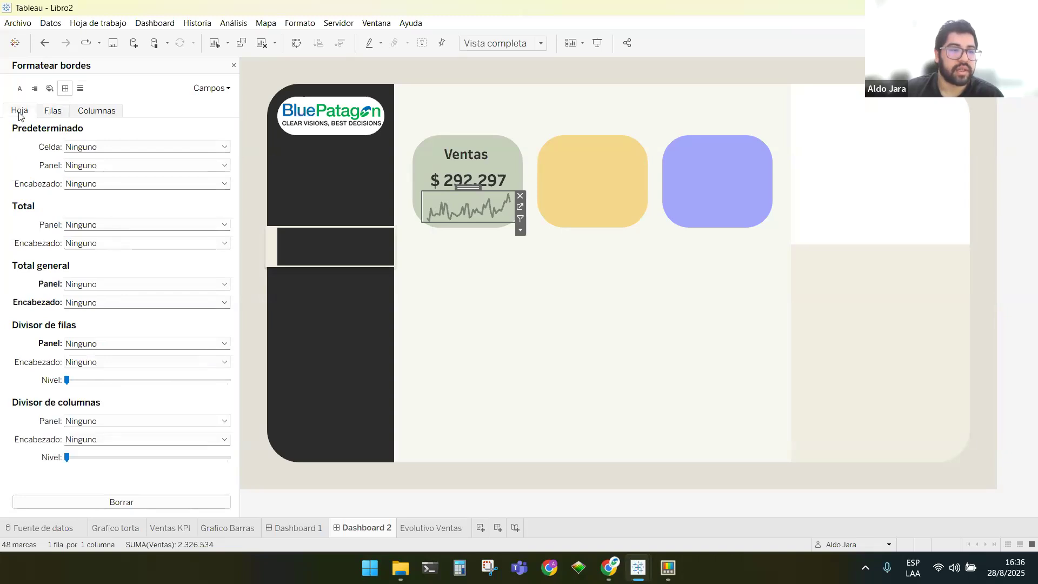
pyautogui.click(99, 115)
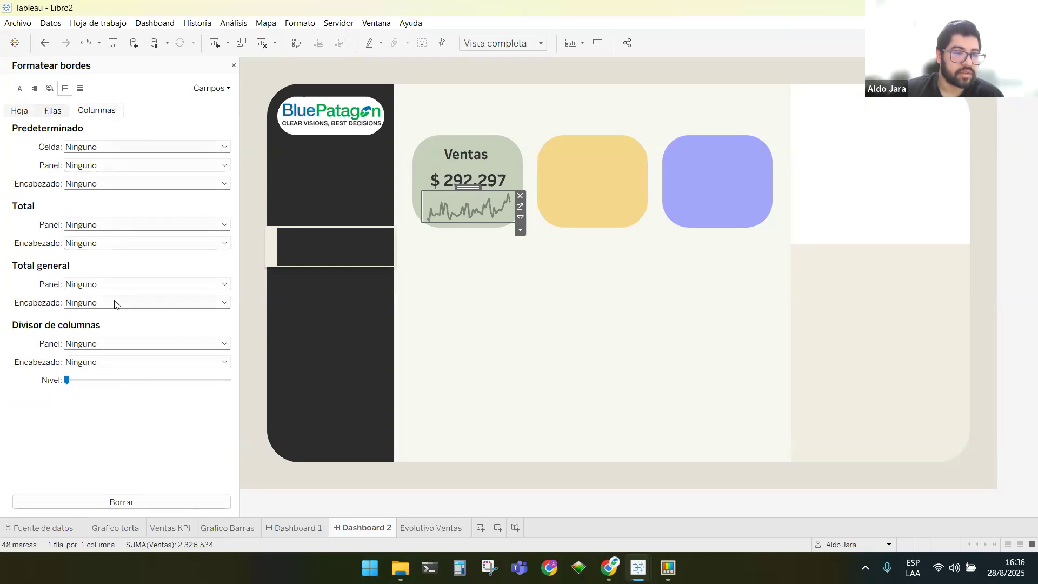
pyautogui.click(61, 112)
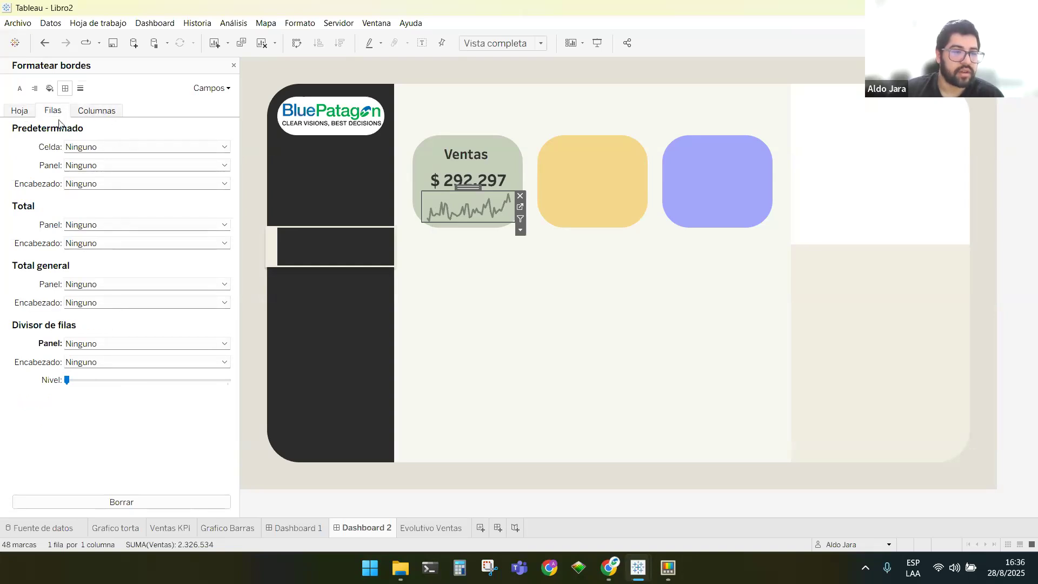
pyautogui.click(21, 111)
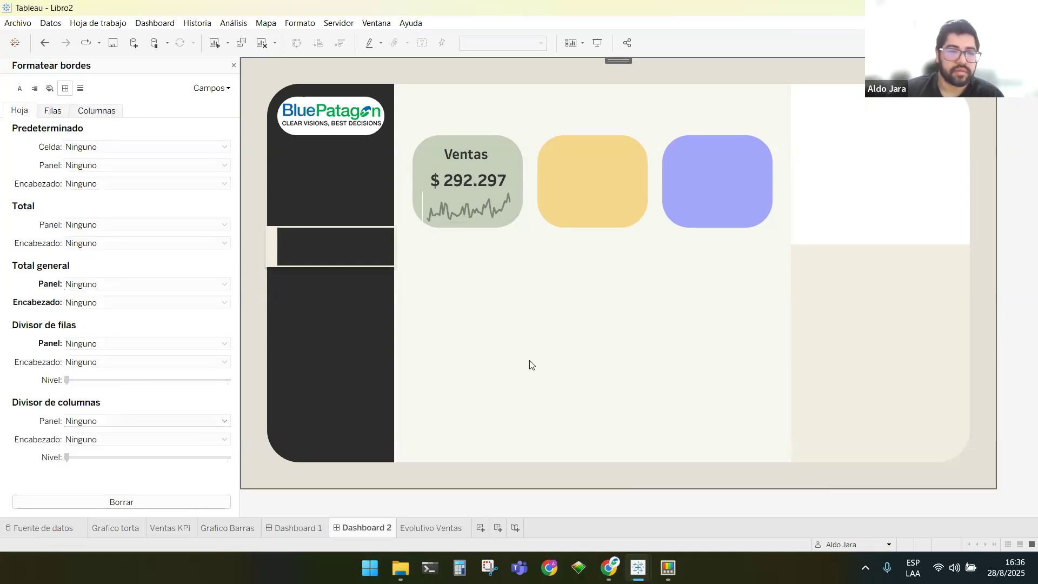
# Tighten the trend chart's frame slightly at its upper left and lower right corners inside the green Ventas card
pyautogui.moveTo(422, 190); pyautogui.dragTo(425, 190)
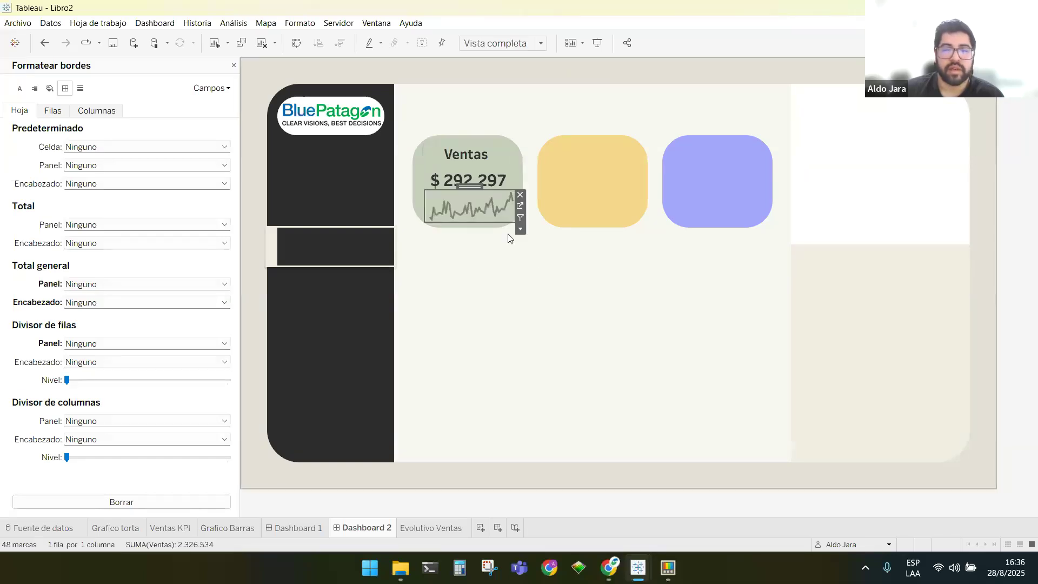
pyautogui.moveTo(515, 223); pyautogui.dragTo(512, 218)
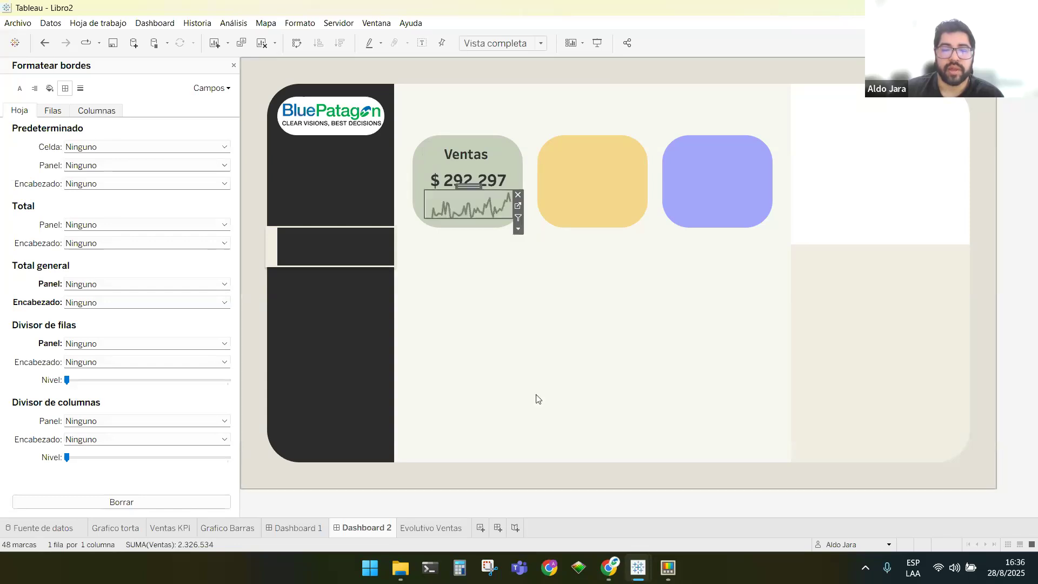
# Switch to the Figma design in the browser and examine the reference dashboard's weekly bar chart up close
pyautogui.moveTo(608, 567)
pyautogui.click(561, 511)
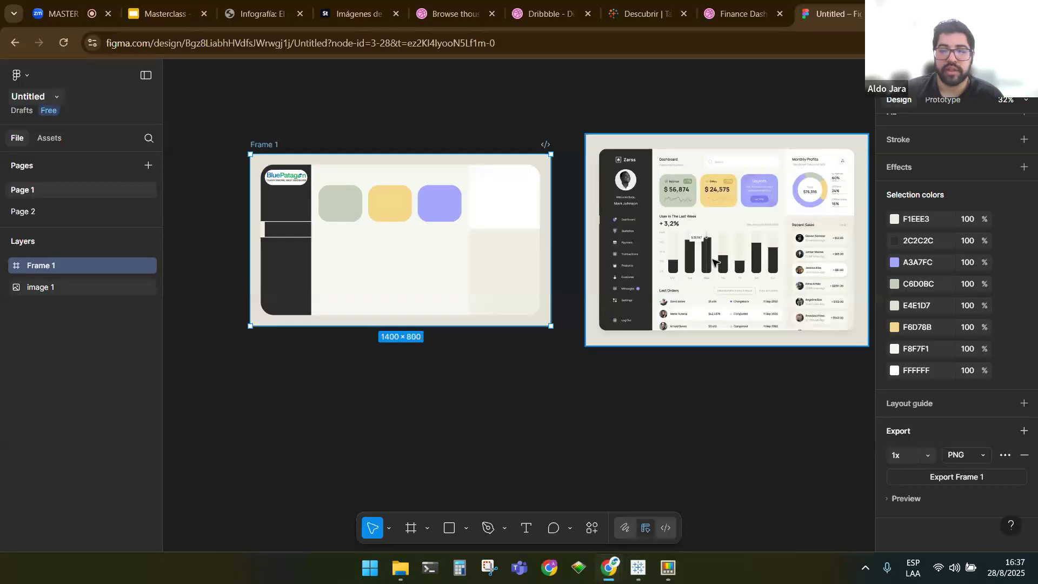
pyautogui.hscroll(5, 551, 389)
pyautogui.scroll(4, 552, 389)
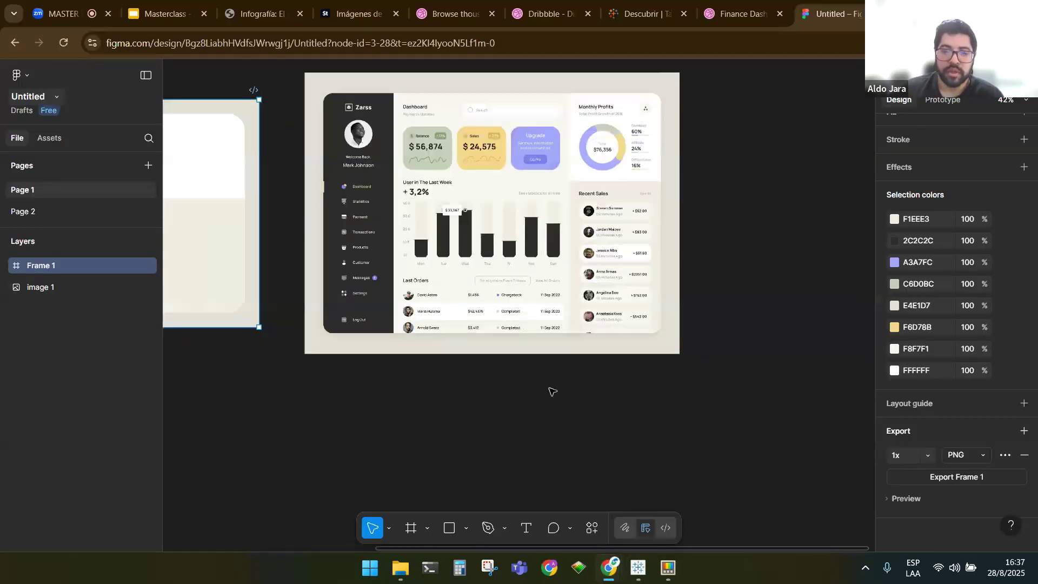
pyautogui.moveTo(736, 368); pyautogui.dragTo(762, 400)
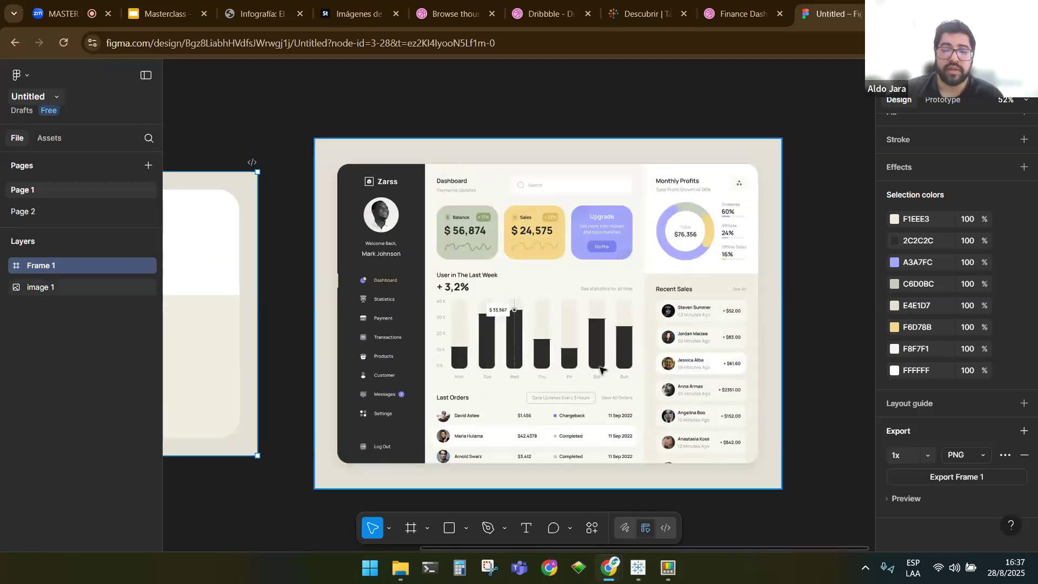
# Switch back to the Tableau workbook Libro2 and group the Grafico Barras sheet's Fecha del pedido by Día de semana
pyautogui.moveTo(638, 567)
pyautogui.click(716, 508)
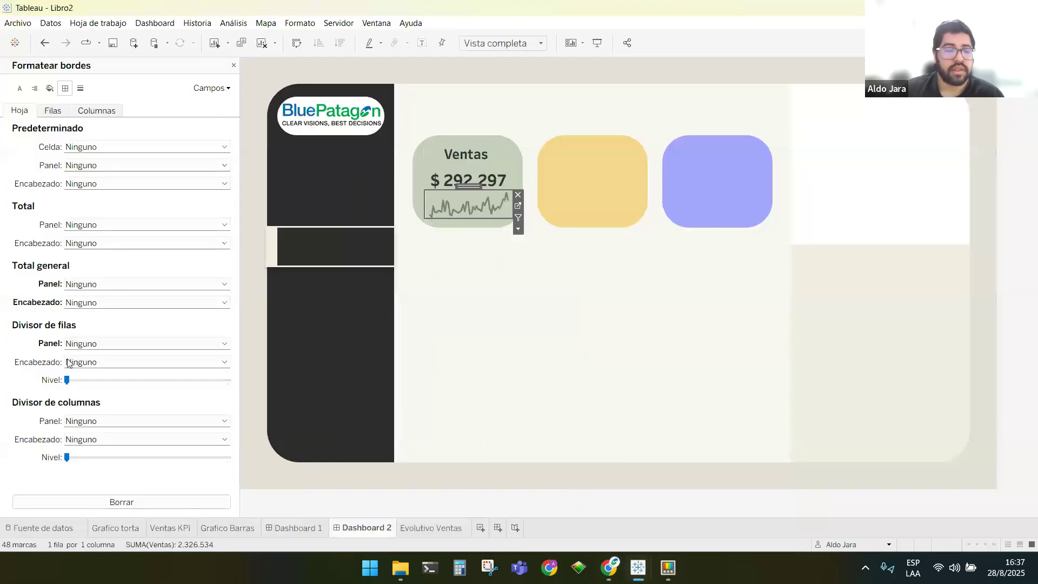
pyautogui.click(313, 528)
pyautogui.click(229, 528)
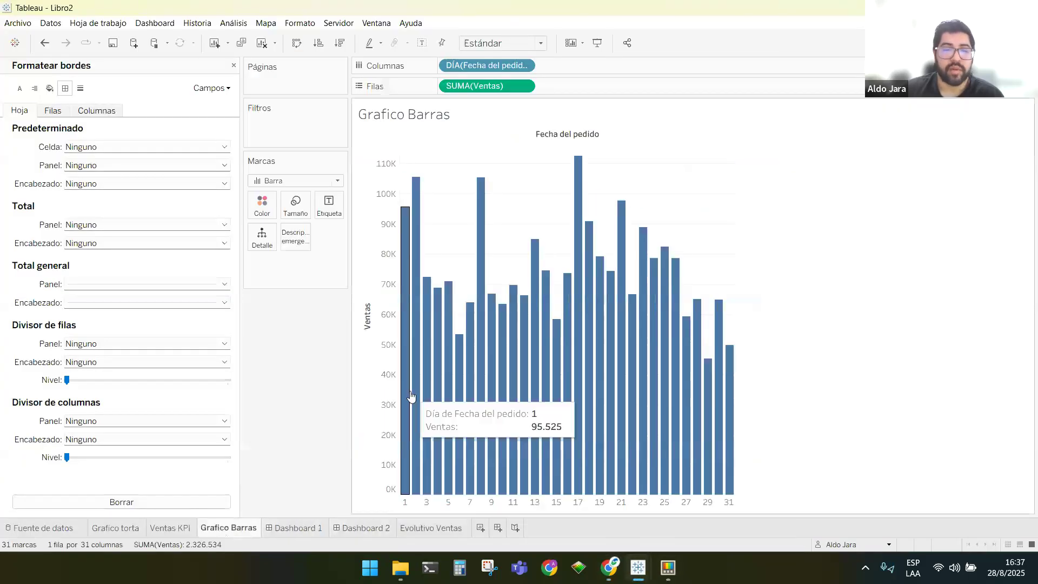
pyautogui.click(233, 65)
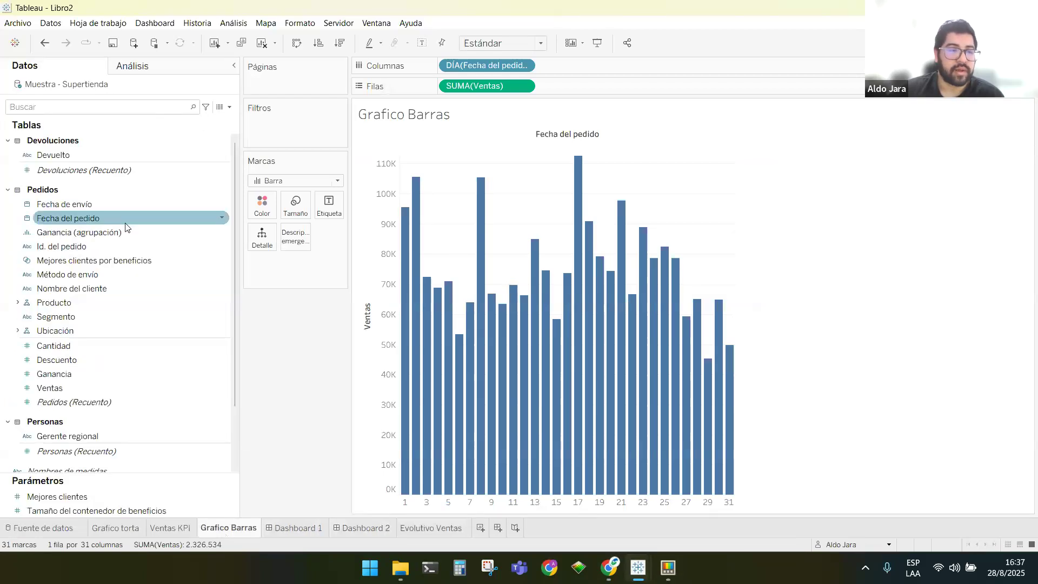
pyautogui.click(523, 66)
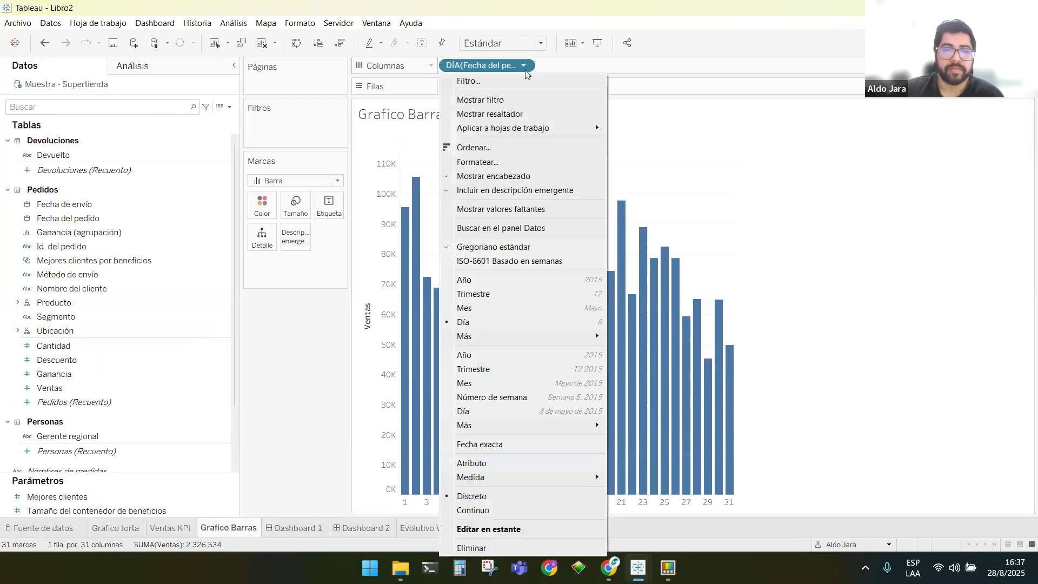
pyautogui.moveTo(574, 340)
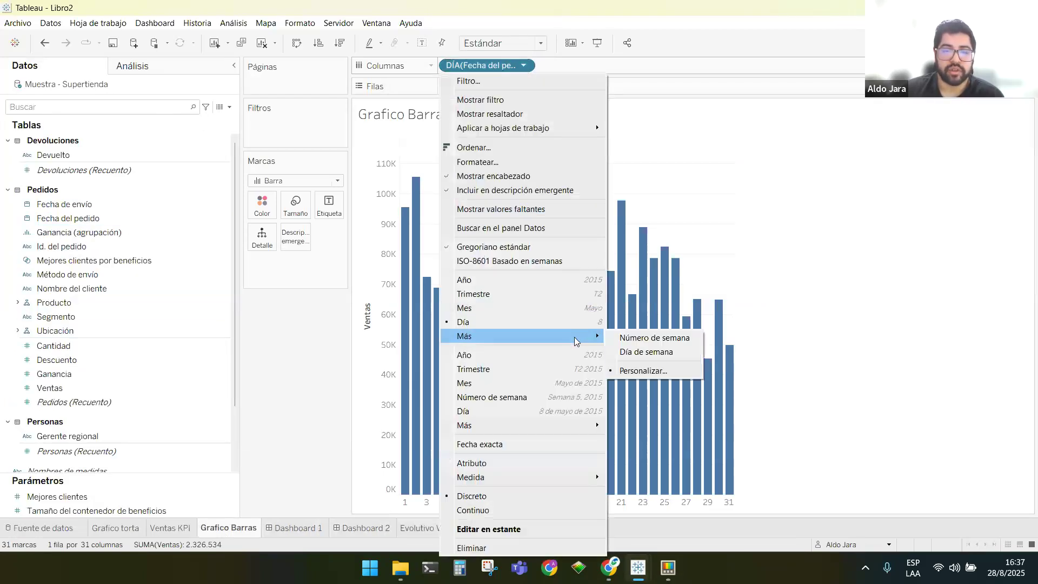
pyautogui.click(636, 353)
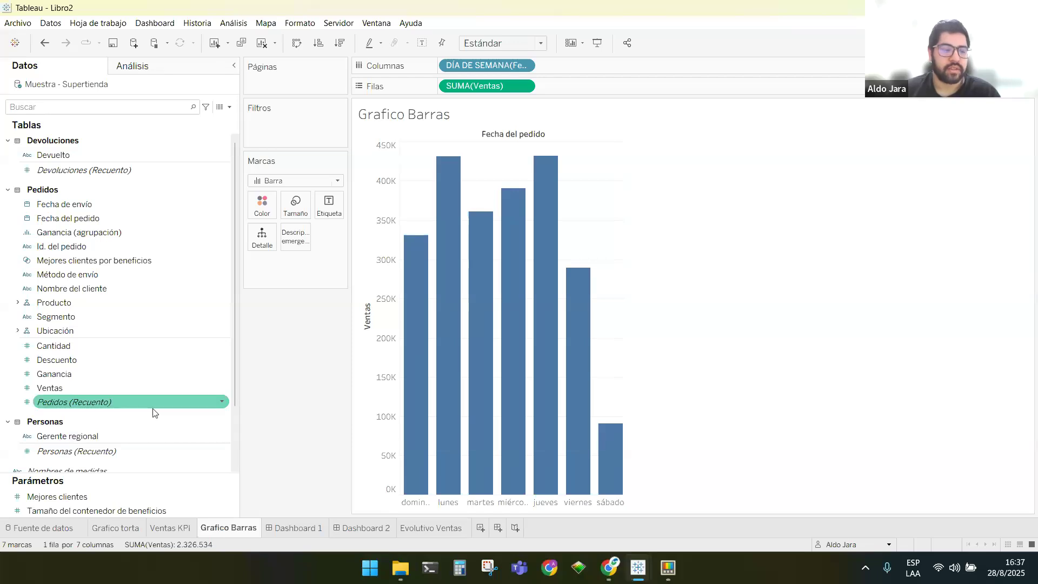
# Start a new calculated field from Descuento and move its editor over the bar chart
pyautogui.click(163, 402)
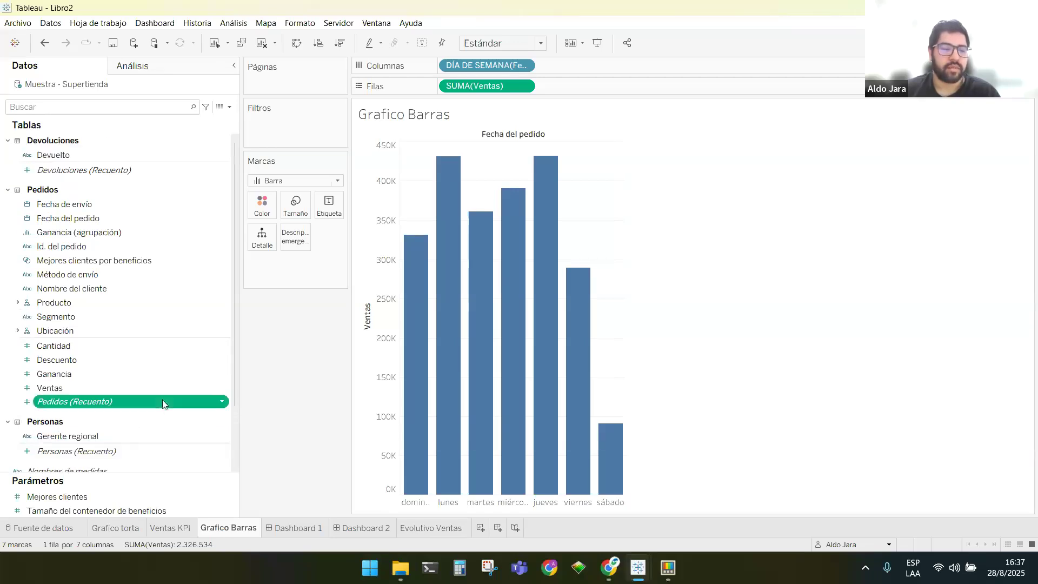
pyautogui.rightClick(162, 402)
pyautogui.click(126, 360)
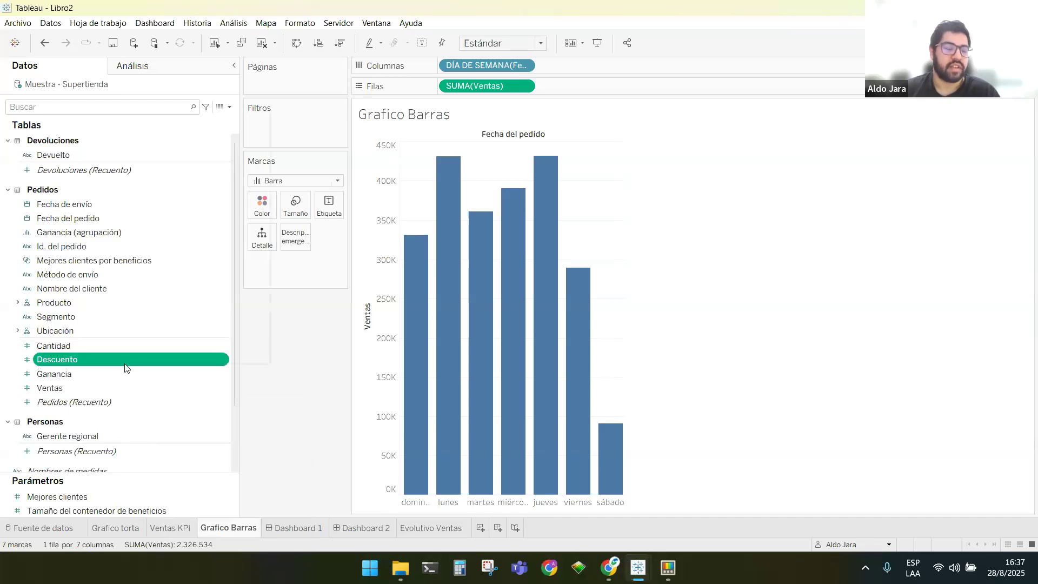
pyautogui.rightClick(125, 360)
pyautogui.moveTo(229, 190)
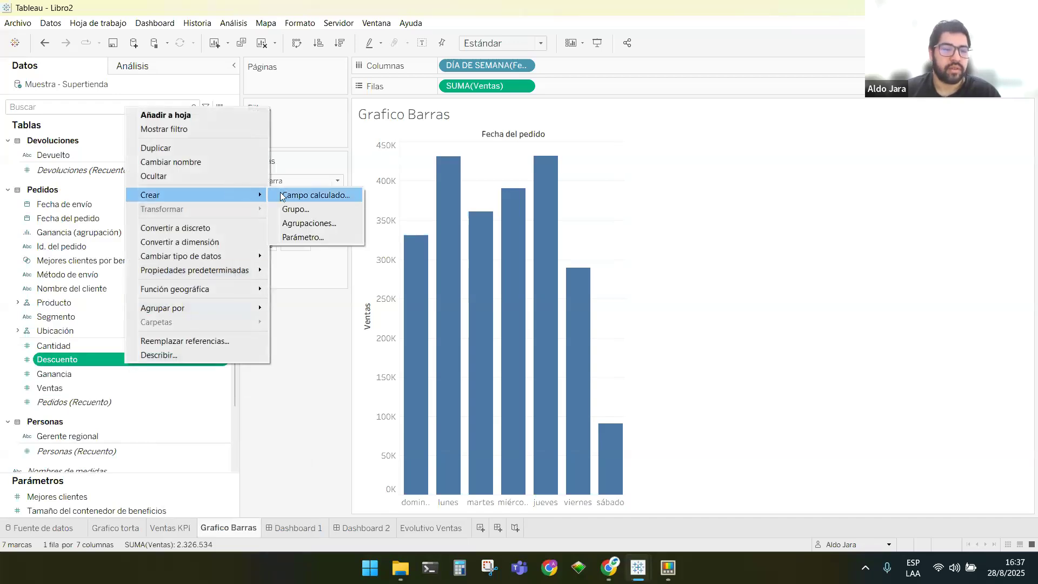
pyautogui.click(316, 194)
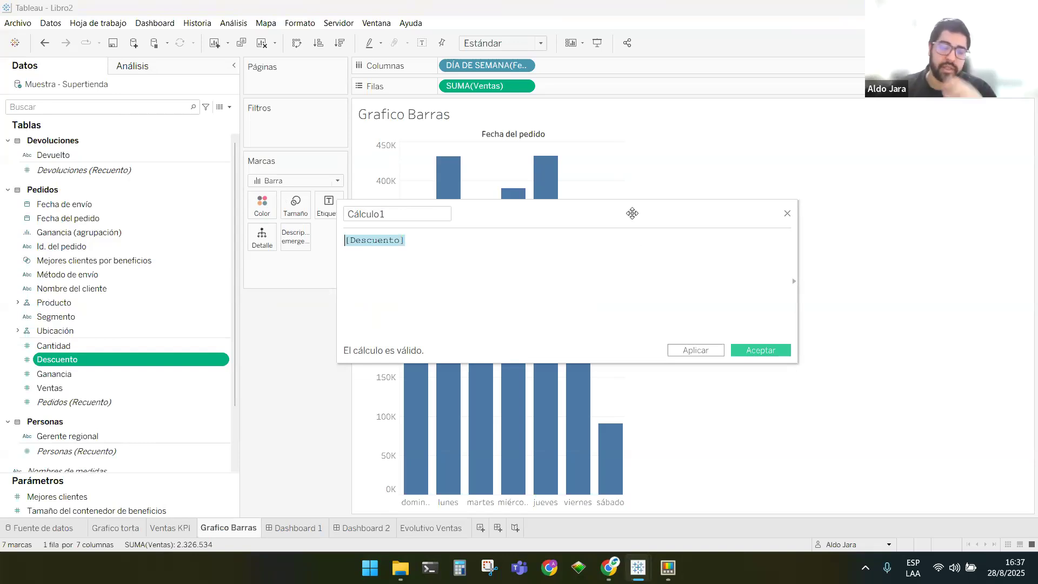
pyautogui.moveTo(625, 211); pyautogui.dragTo(580, 235)
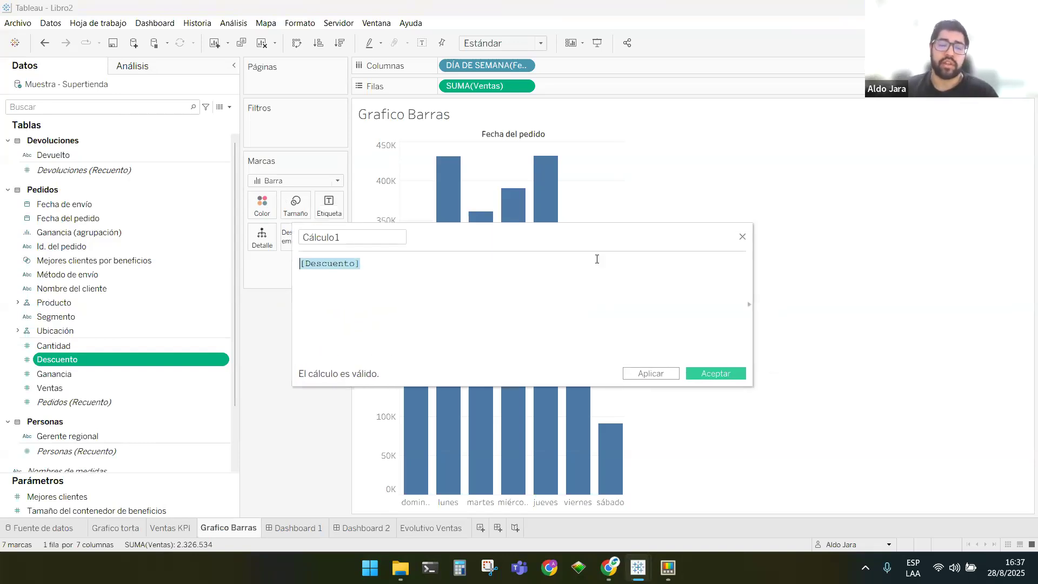
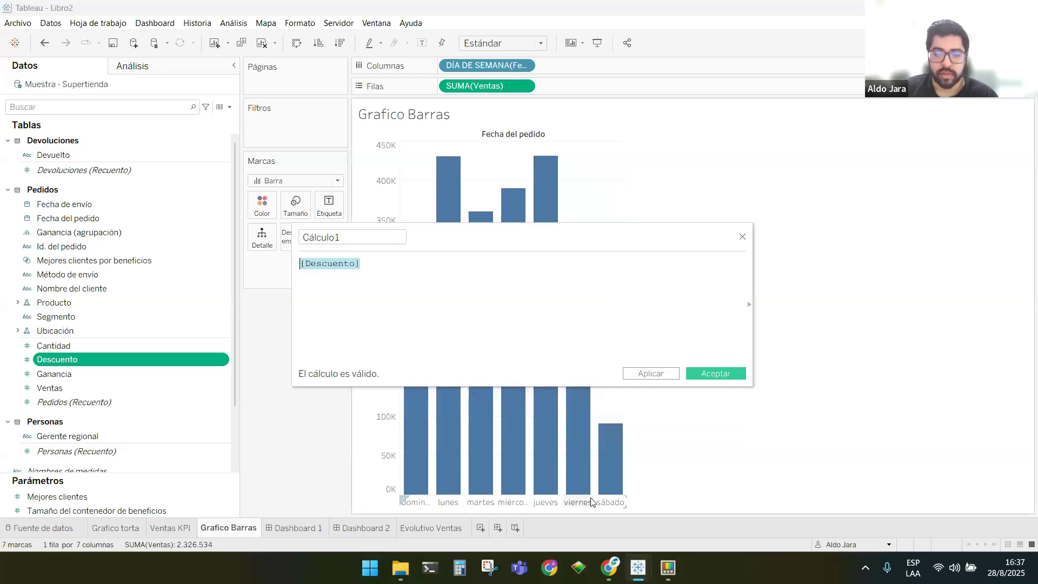
# Switch to the MasterClass workbook, open the sheet behind the Ventas por día chart and look up the Max Semana field's formula
pyautogui.moveTo(637, 570)
pyautogui.click(589, 531)
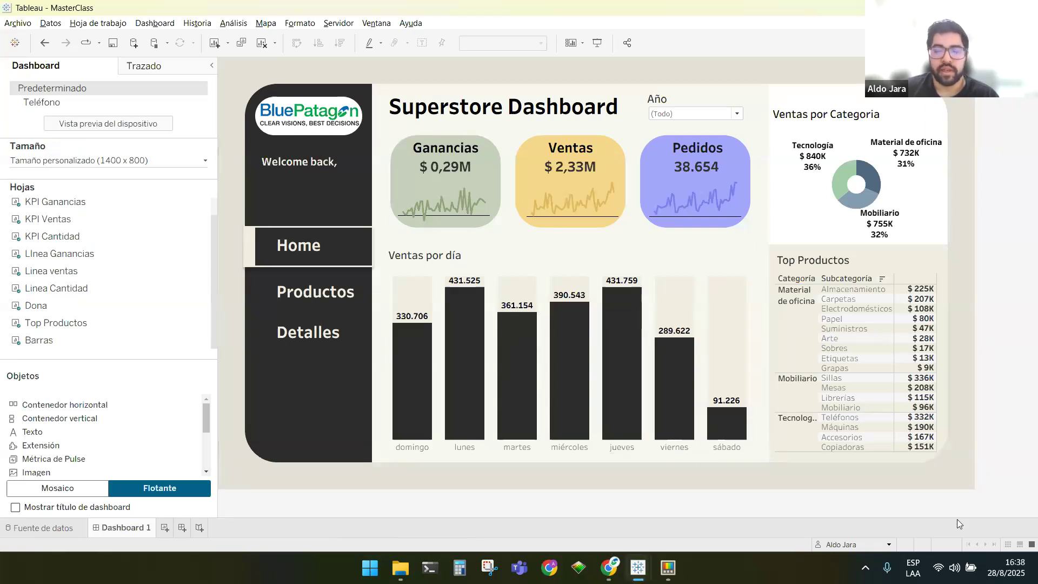
pyautogui.click(727, 259)
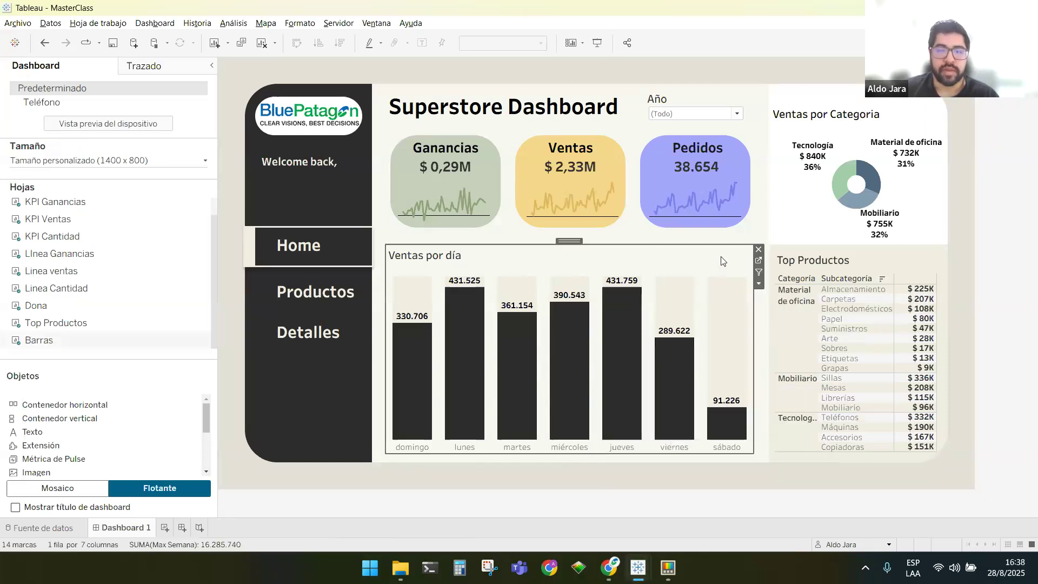
pyautogui.click(757, 261)
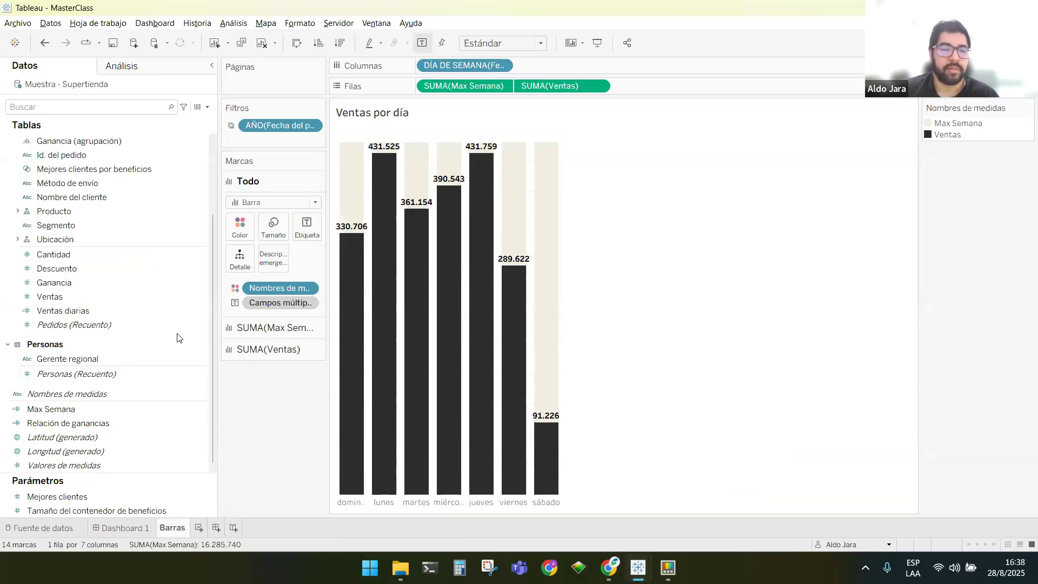
pyautogui.rightClick(133, 408)
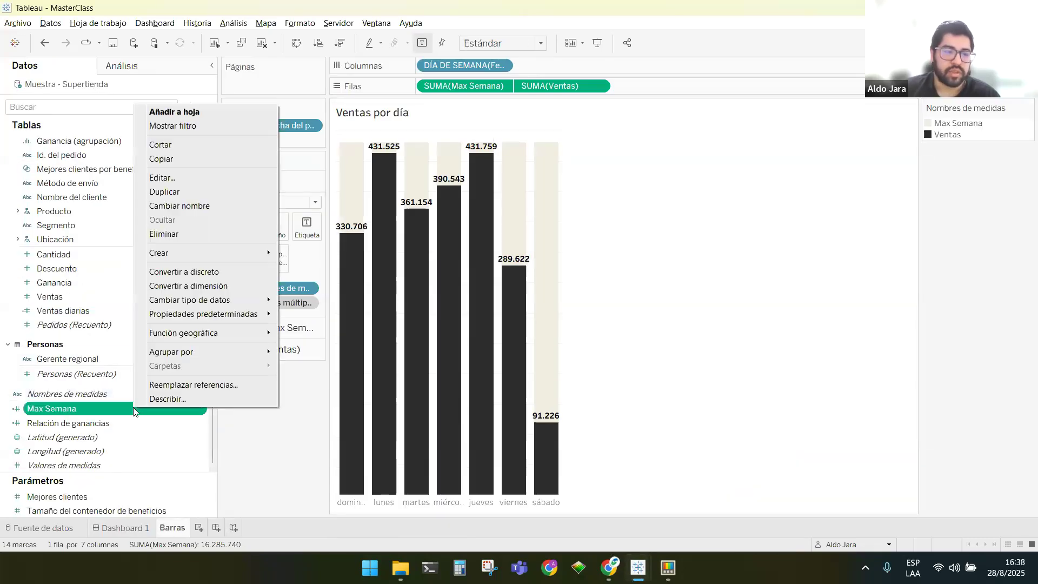
pyautogui.click(267, 178)
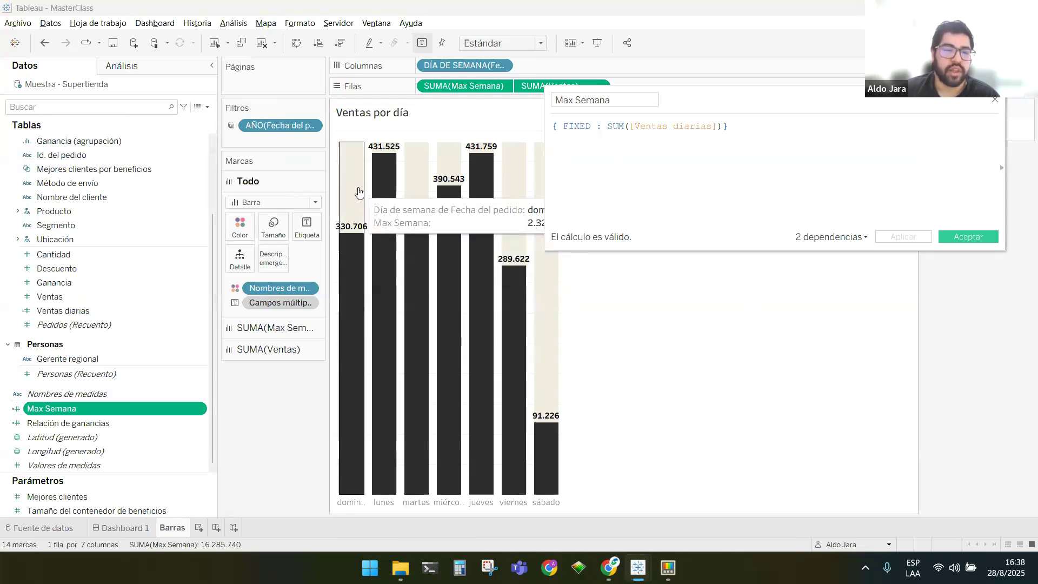
pyautogui.click(993, 103)
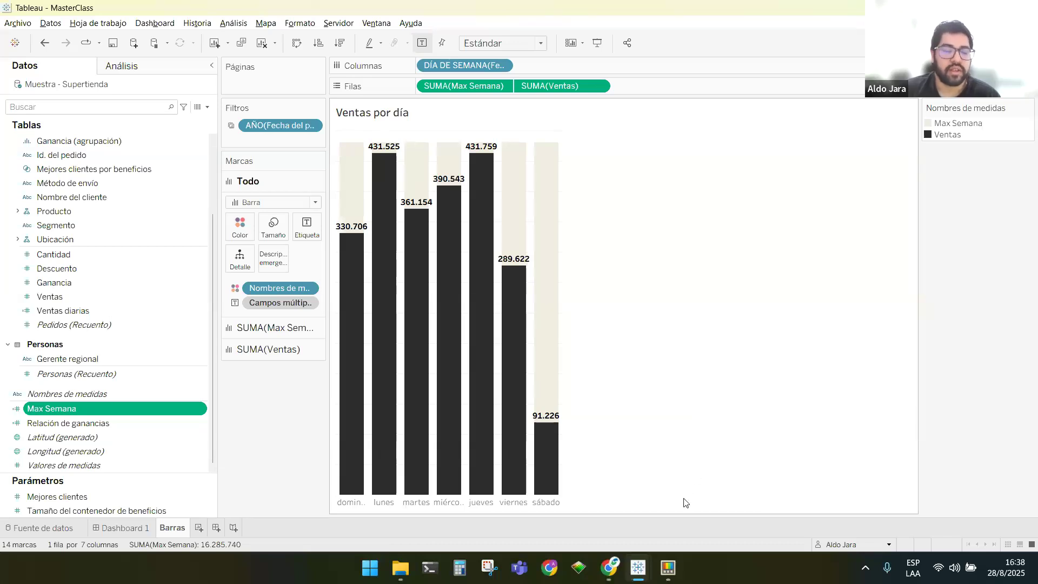
# Switch back to Libro2 and save the new calculated field with the formula { FIXED : SUM([Ventas diarias])}
pyautogui.moveTo(647, 577)
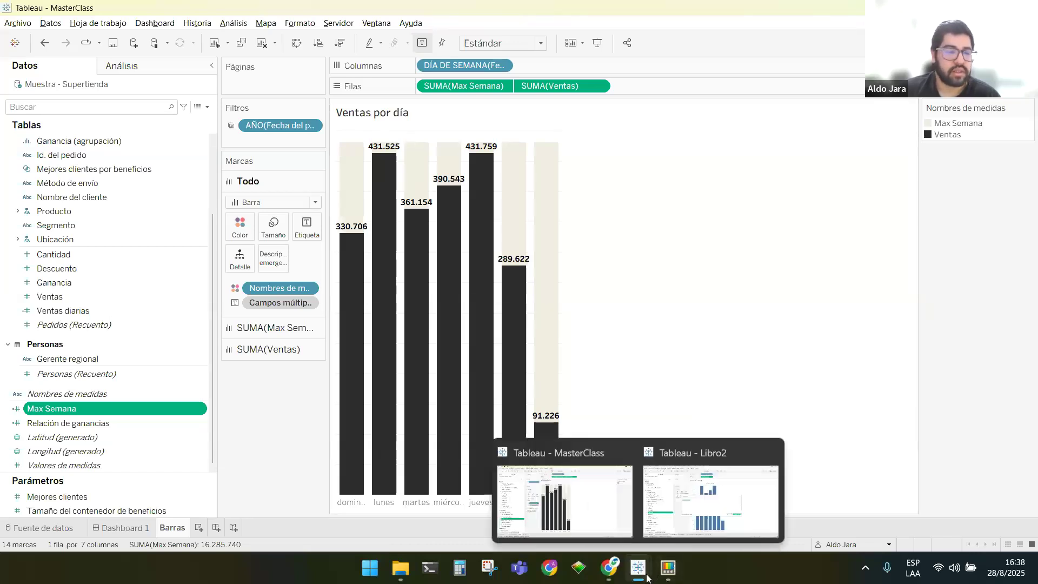
pyautogui.click(702, 507)
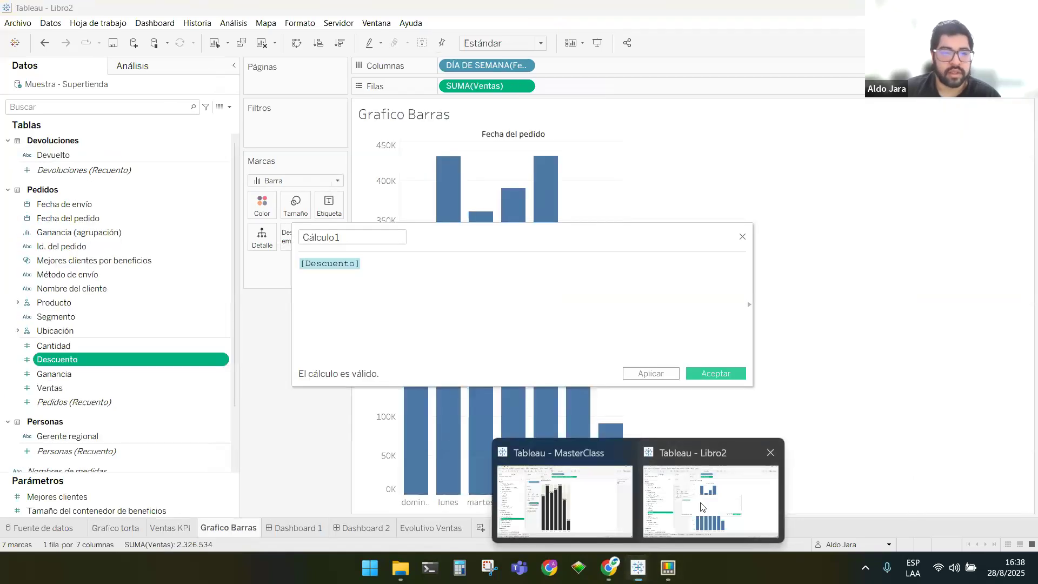
pyautogui.write('{ FIXED : SUM([Ventas diarias])}')
pyautogui.click(718, 376)
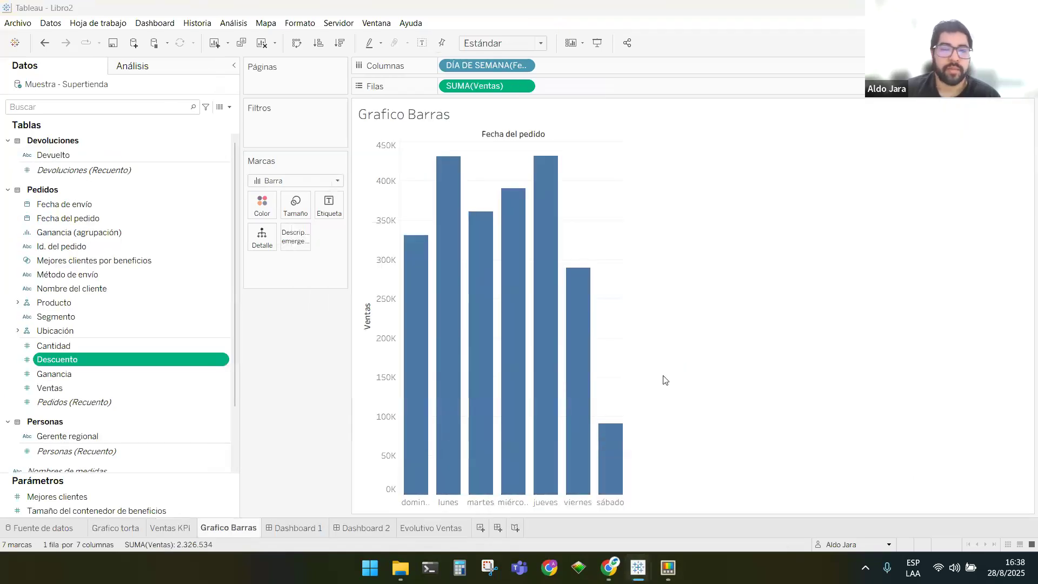
# Change the Cálculo1 formula to { FIXED : SUM([Ventas])}, rename the field Ventas Maximas and save it
pyautogui.scroll(-1, 108, 455)
pyautogui.click(222, 435)
pyautogui.click(320, 206)
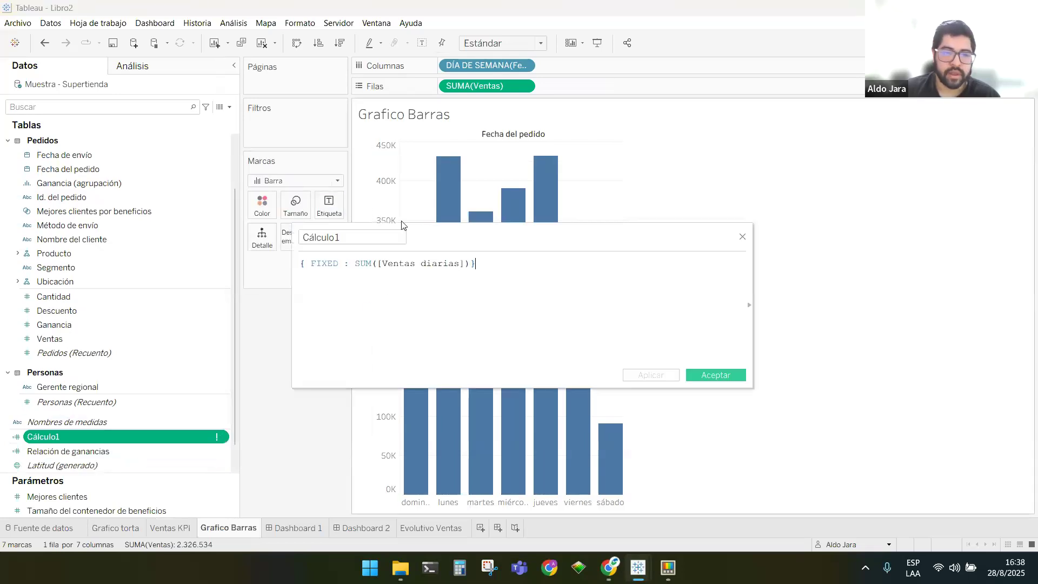
pyautogui.click(441, 263)
pyautogui.moveTo(421, 263); pyautogui.dragTo(454, 262)
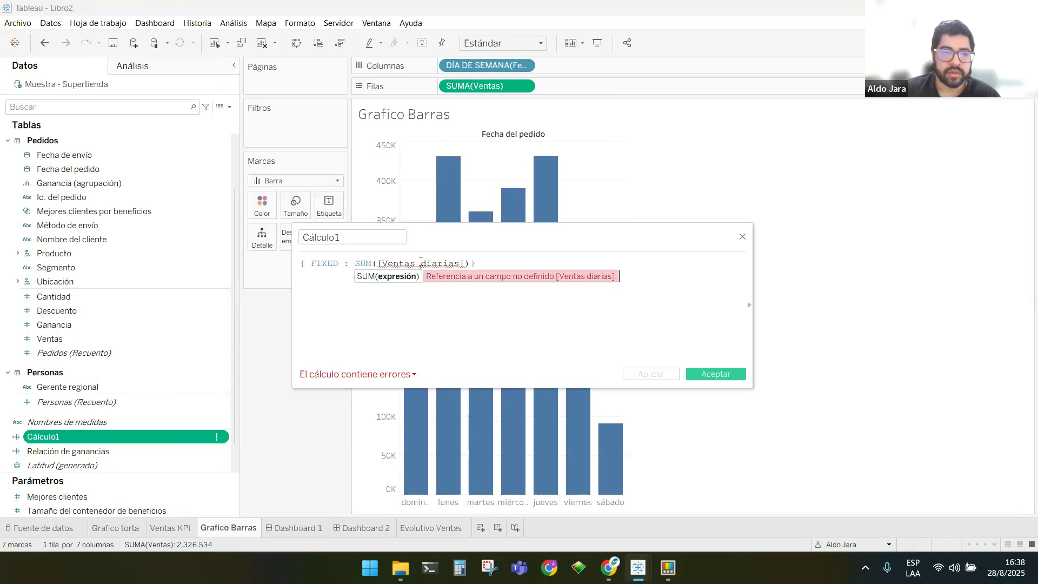
pyautogui.press('BackSpace')
pyautogui.press('BackSpace')
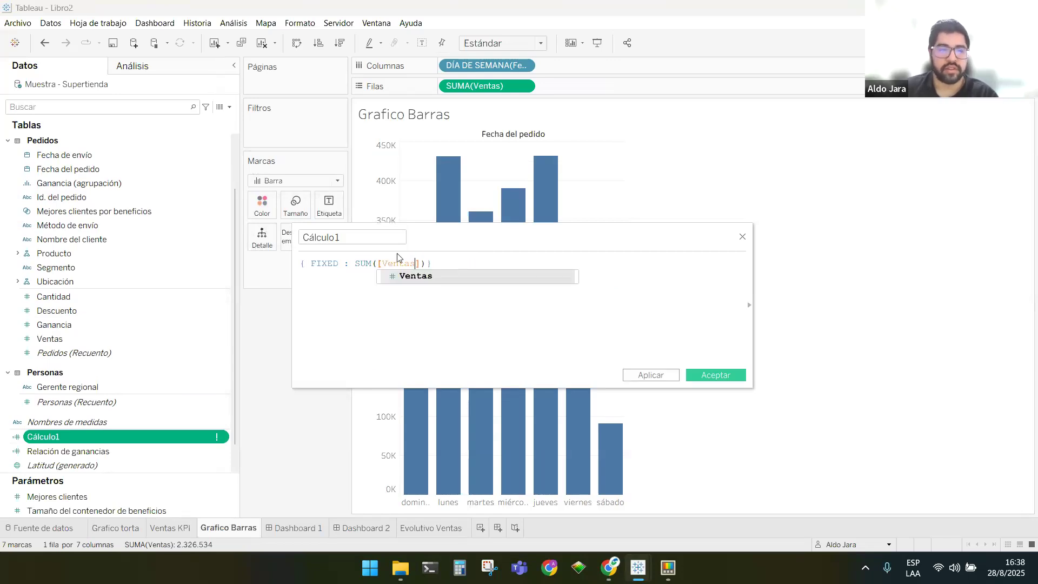
pyautogui.moveTo(335, 227); pyautogui.dragTo(339, 227)
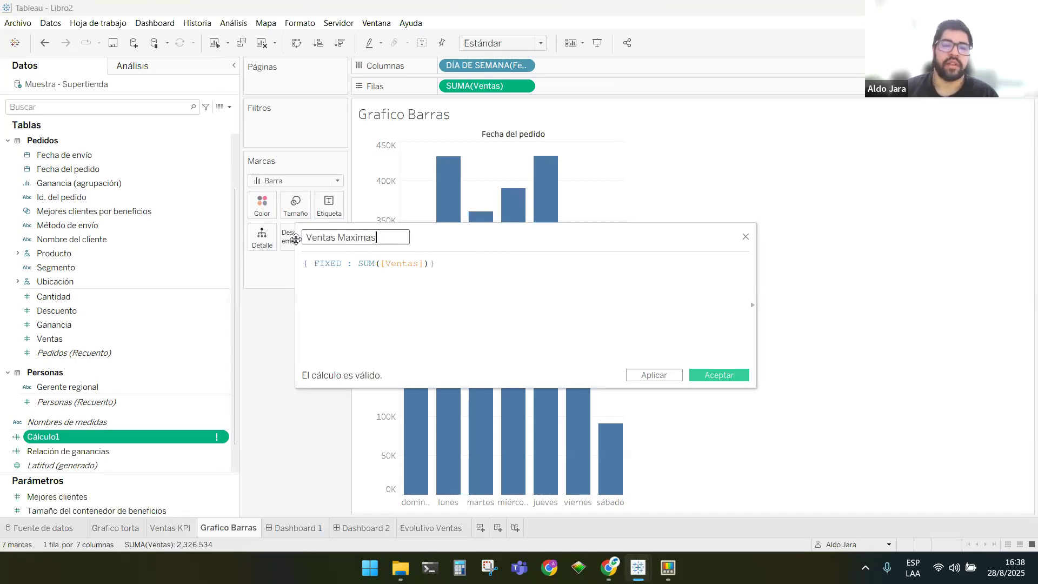
pyautogui.click(714, 375)
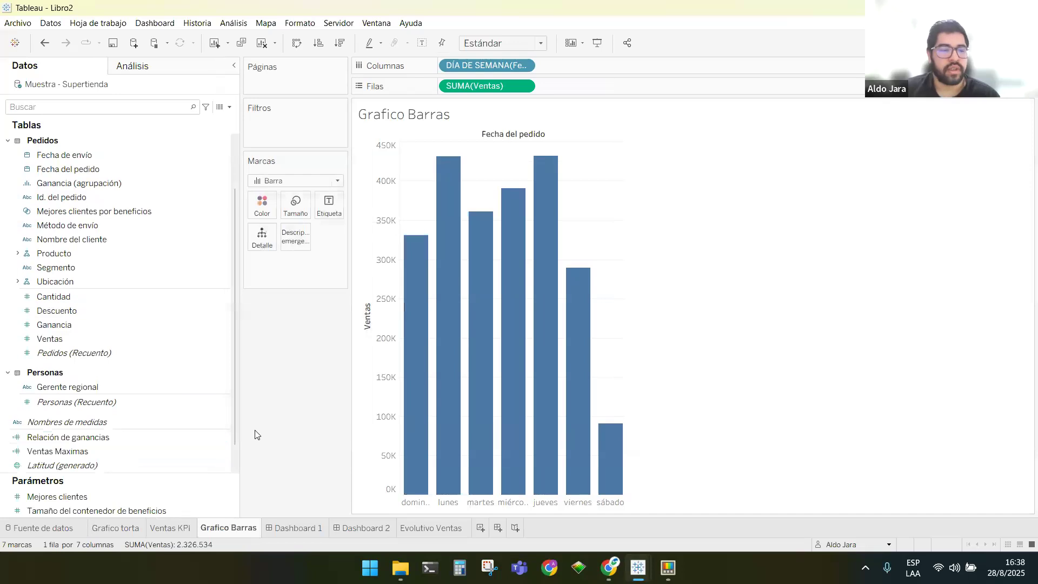
# Add Ventas Maximas to the rows after Ventas and hide the value axis headers
pyautogui.moveTo(129, 459); pyautogui.dragTo(637, 84)
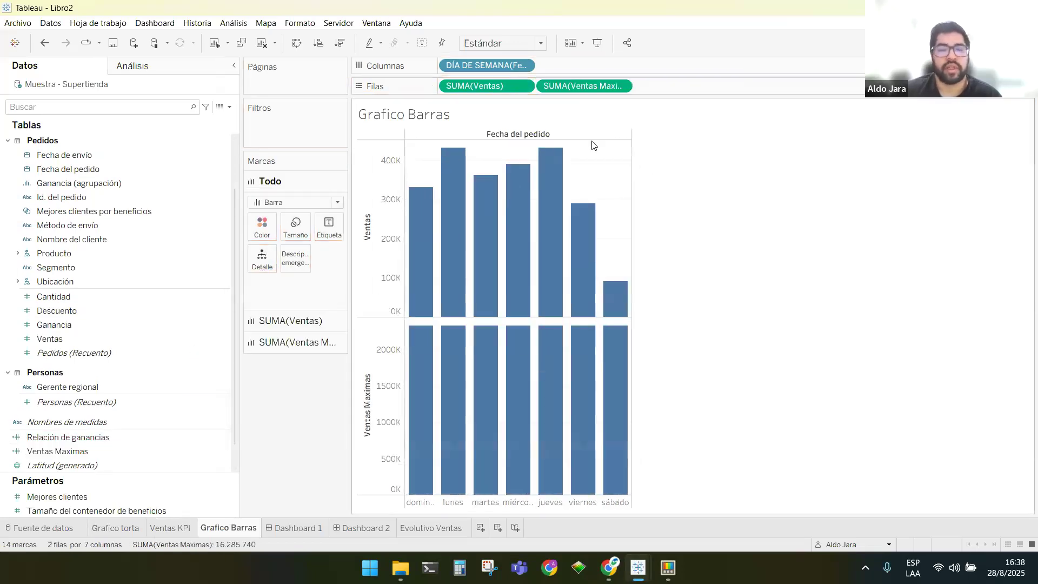
pyautogui.moveTo(602, 371)
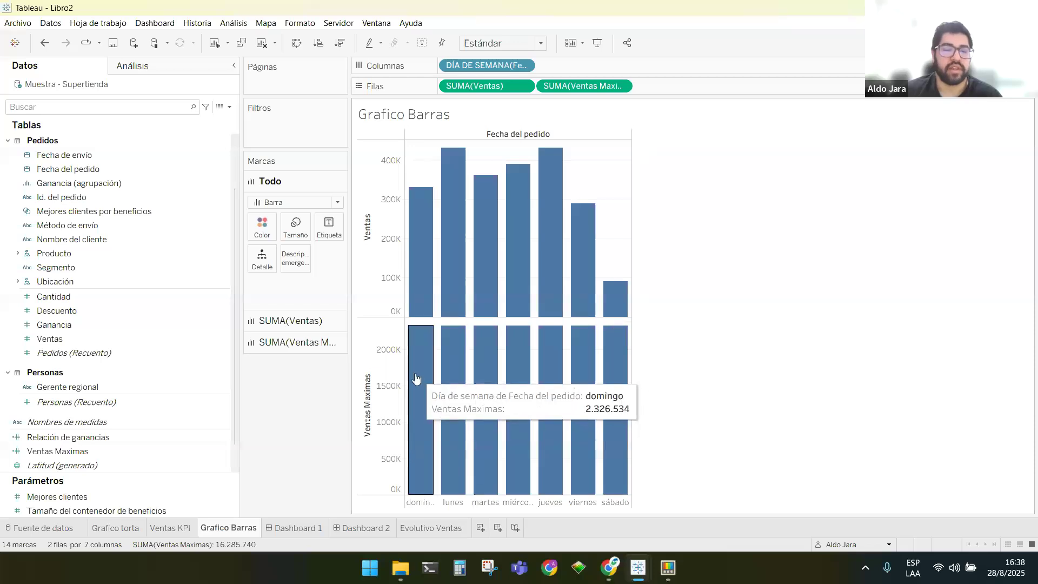
pyautogui.moveTo(435, 365)
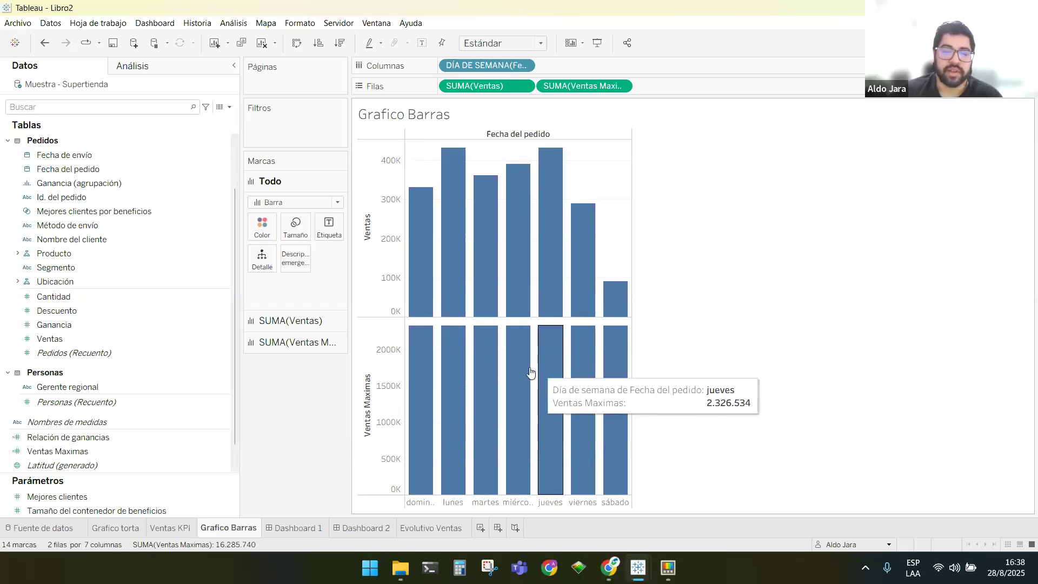
pyautogui.rightClick(373, 253)
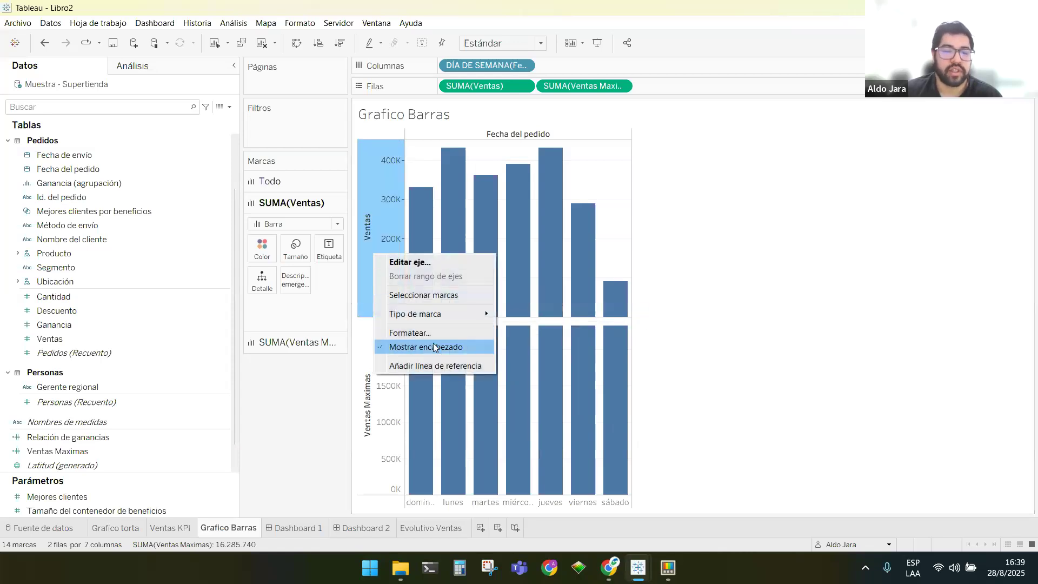
pyautogui.click(428, 346)
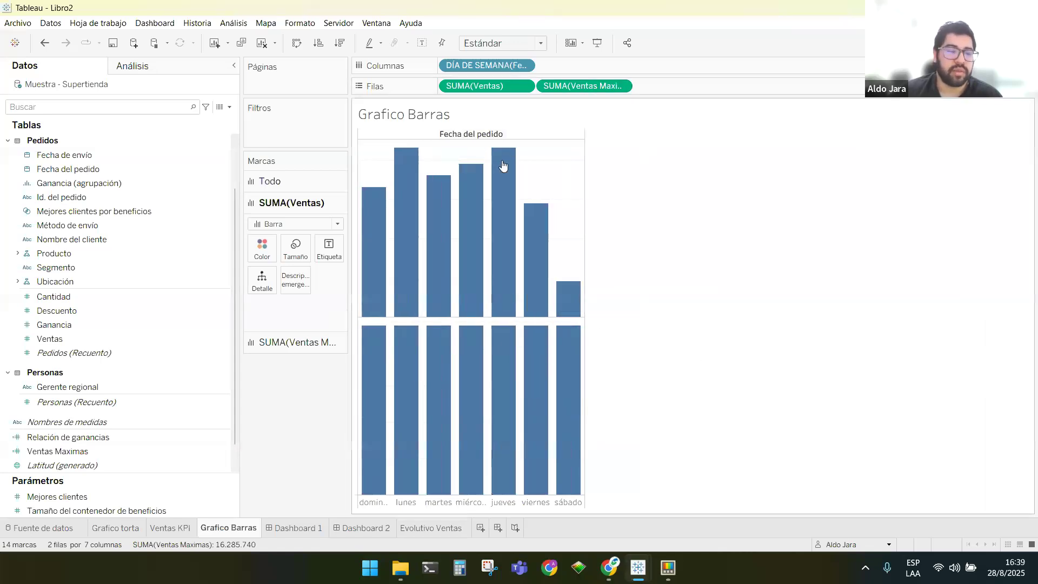
# Combine Ventas Maximas and Ventas on a dual axis and place Ventas Maximas first so the Ventas bars sit in front
pyautogui.click(621, 87)
pyautogui.rightClick(596, 83)
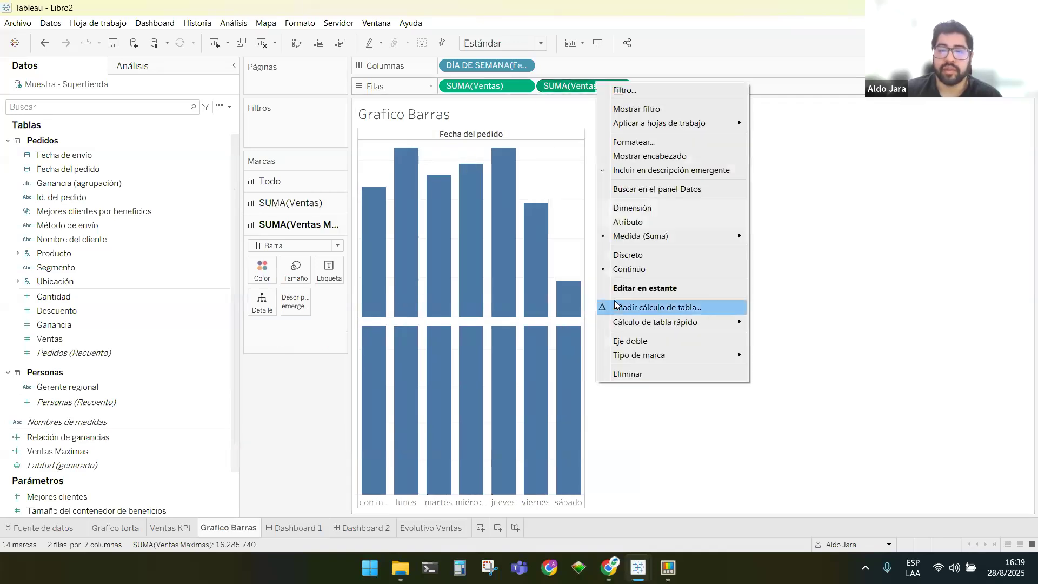
pyautogui.click(631, 341)
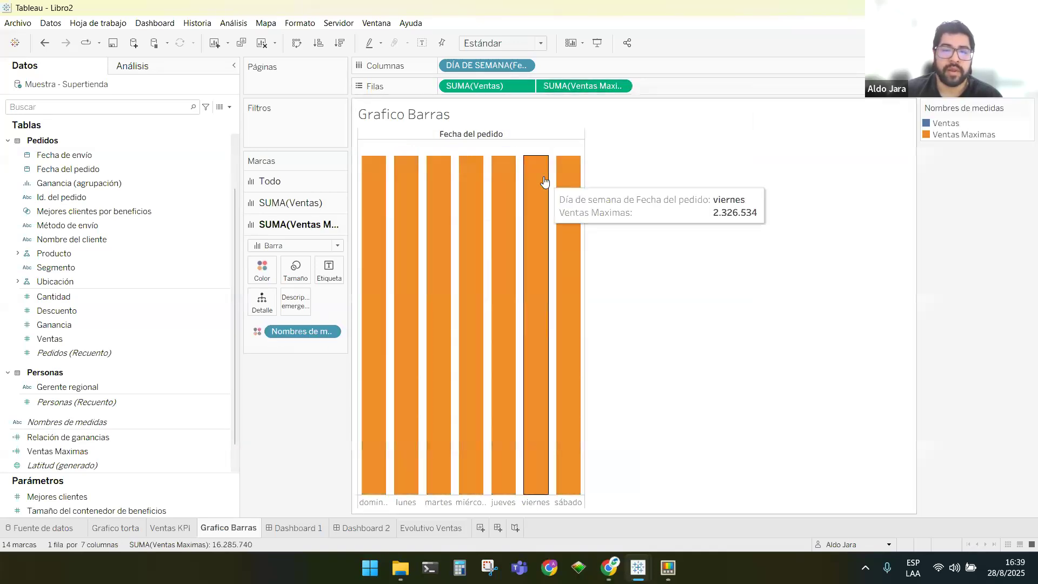
pyautogui.moveTo(573, 80); pyautogui.dragTo(445, 86)
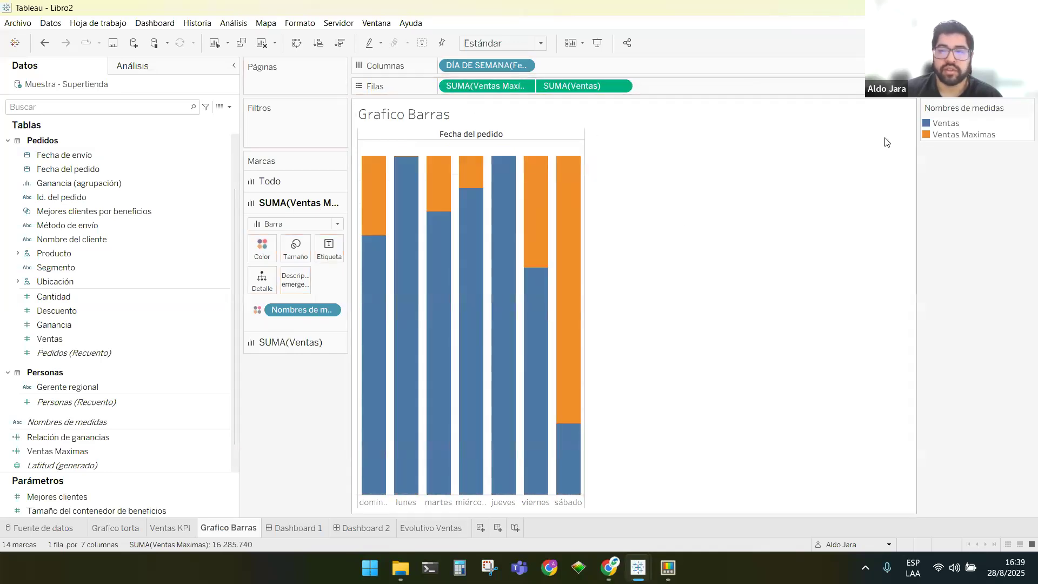
# Open the colour editor for the Nombres de medidas legend and move it clear of the chart
pyautogui.rightClick(929, 126)
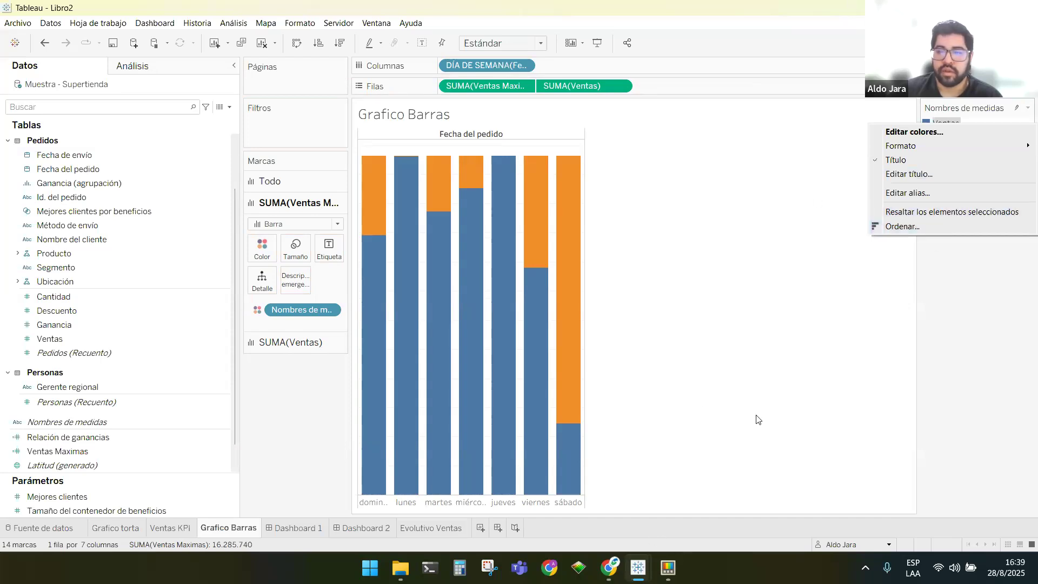
pyautogui.click(913, 132)
pyautogui.moveTo(595, 156); pyautogui.dragTo(854, 118)
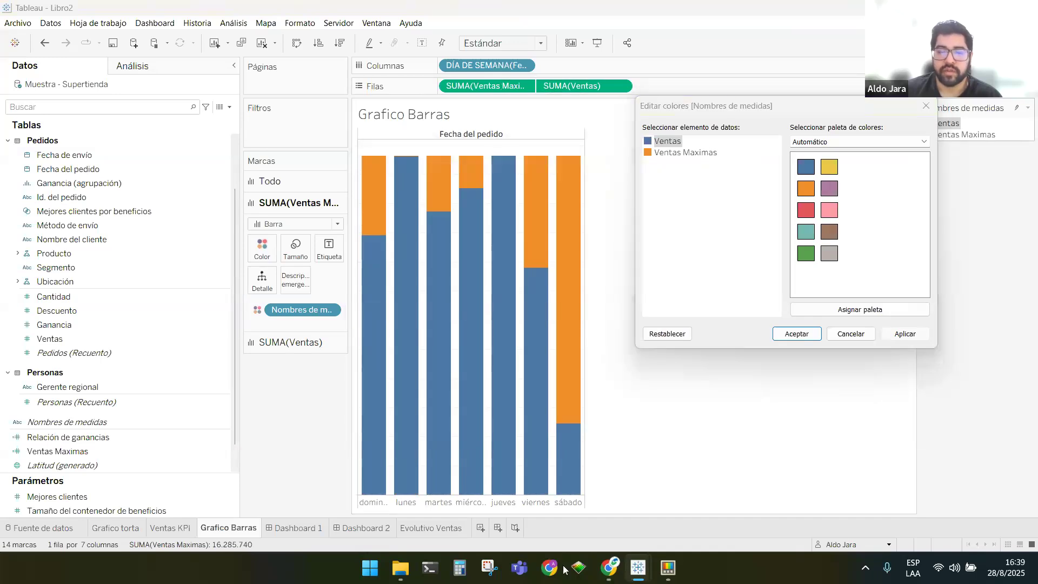
# Switch to the MasterClass workbook and sample the cream colour f1eee3 from the Max Semana background bars with the colour picker
pyautogui.click(668, 568)
pyautogui.click(667, 567)
pyautogui.click(640, 568)
pyautogui.click(611, 507)
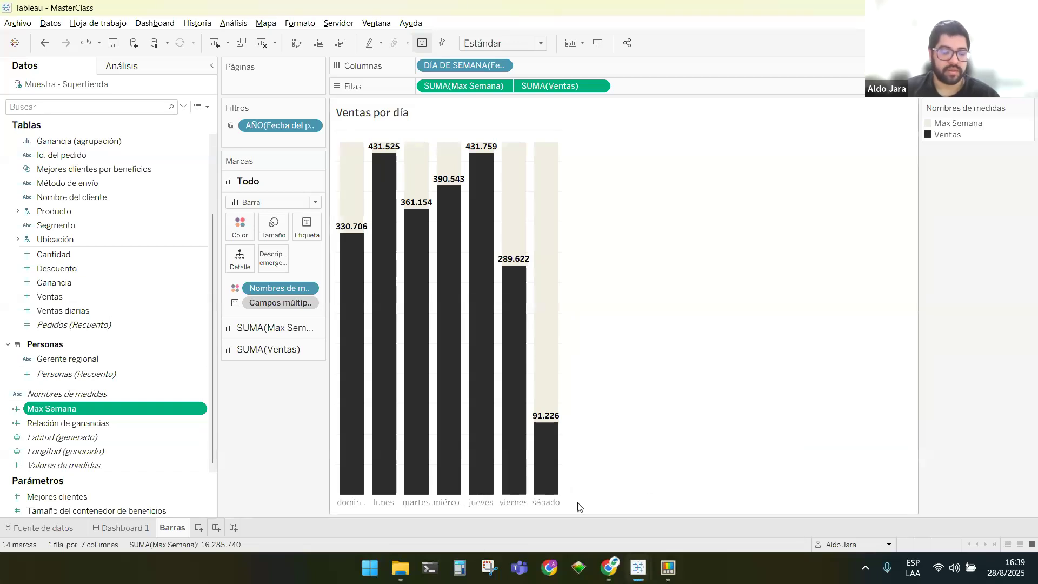
pyautogui.press('super+shift+c')
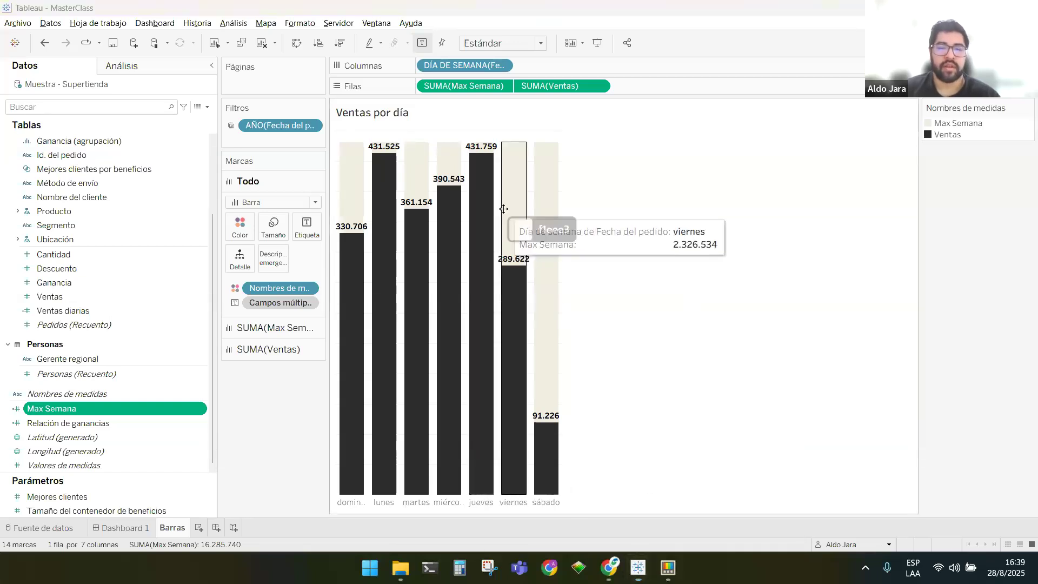
pyautogui.click(505, 209)
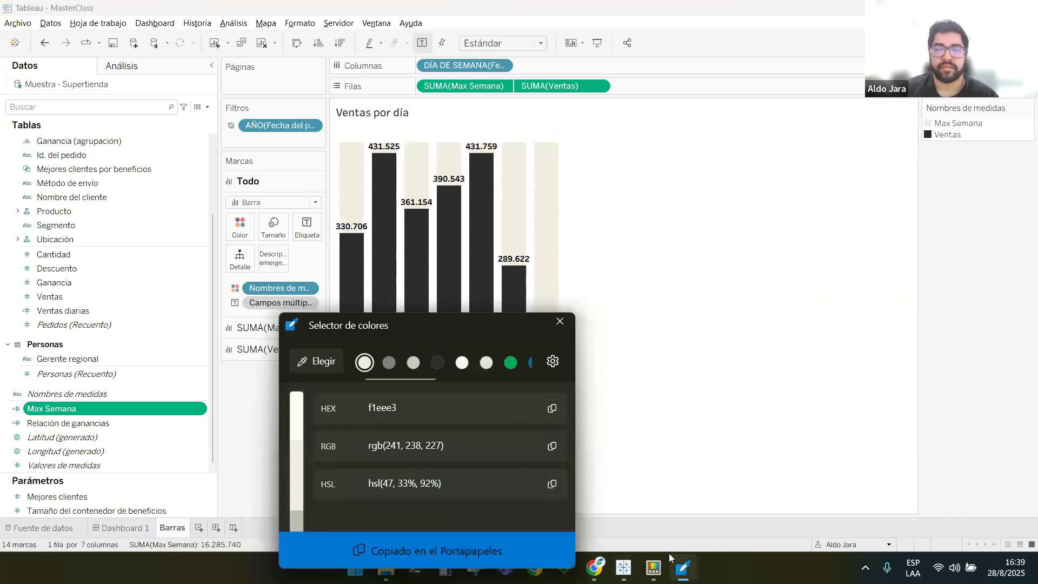
# Switch back to Libro2 and set the Ventas Maximas colour to the sampled f1eee3
pyautogui.click(654, 565)
pyautogui.click(629, 572)
pyautogui.click(701, 489)
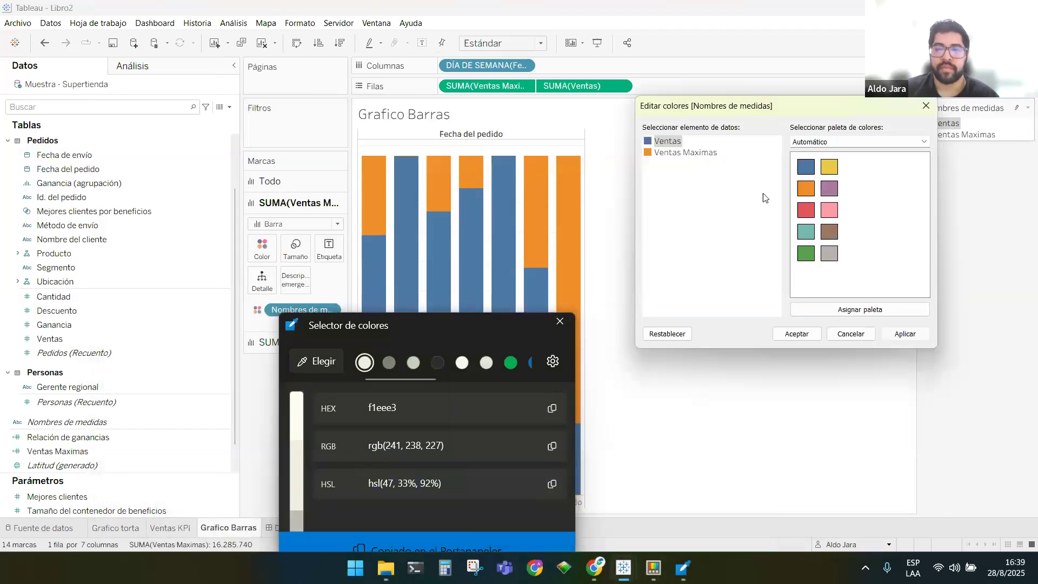
pyautogui.doubleClick(646, 142)
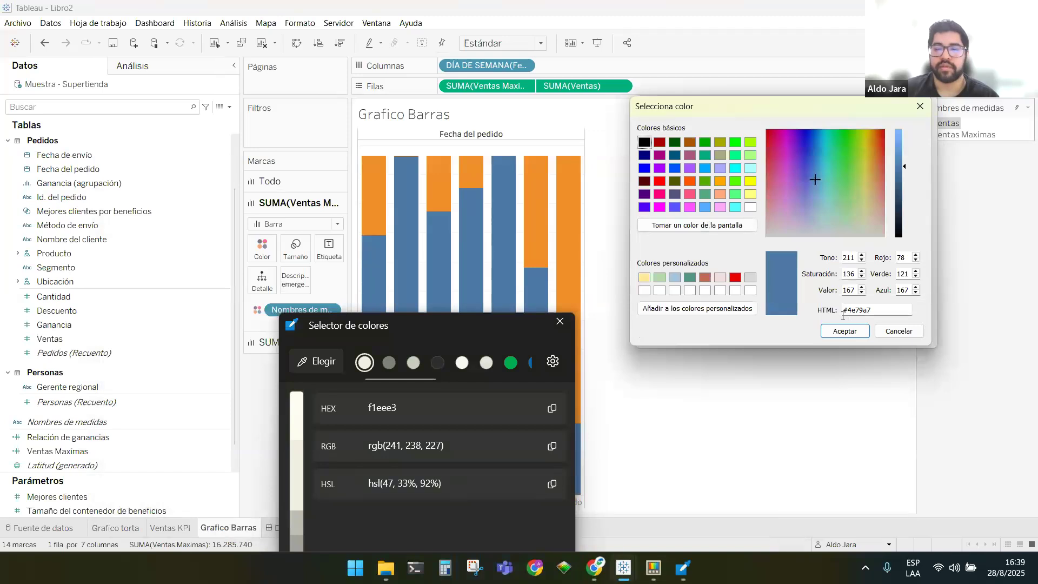
pyautogui.click(898, 331)
pyautogui.doubleClick(647, 154)
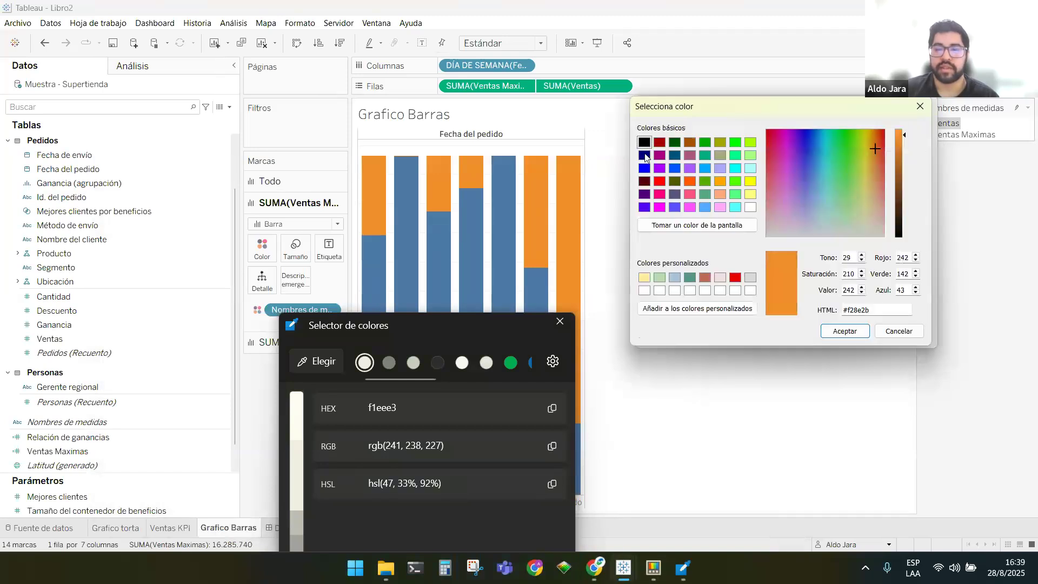
pyautogui.hotkey('ctrl', 'v')
pyautogui.click(845, 331)
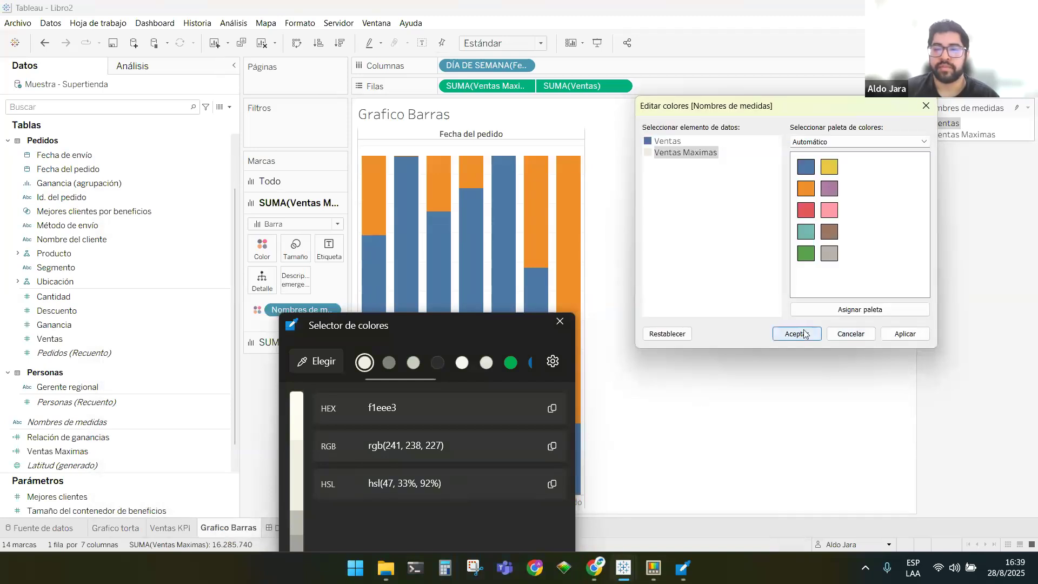
# Switch to the Figma reference design in Chrome, sample the dark bar colour 2b2d2c and copy its HEX code
pyautogui.moveTo(604, 560)
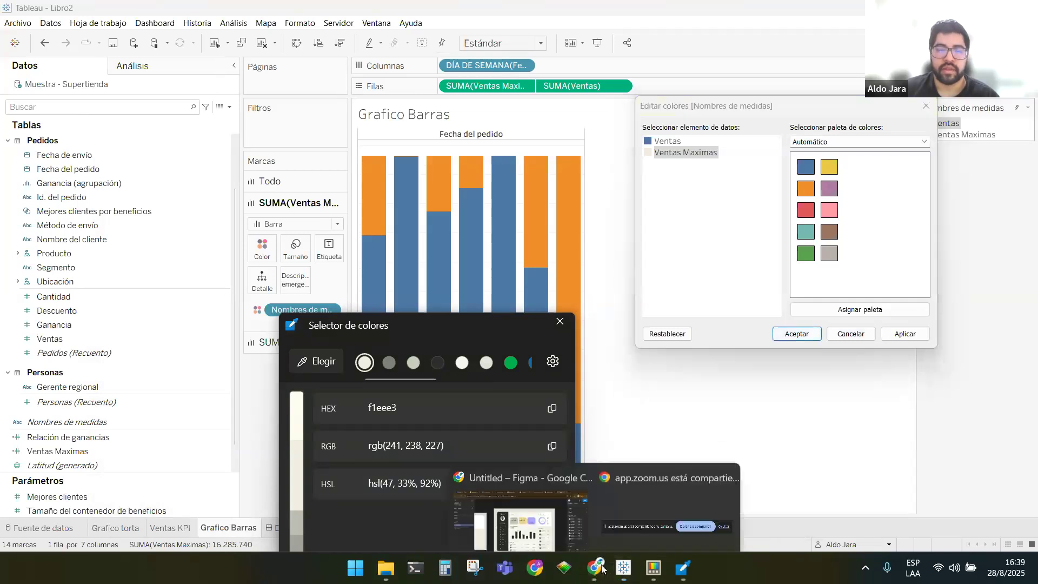
pyautogui.click(514, 503)
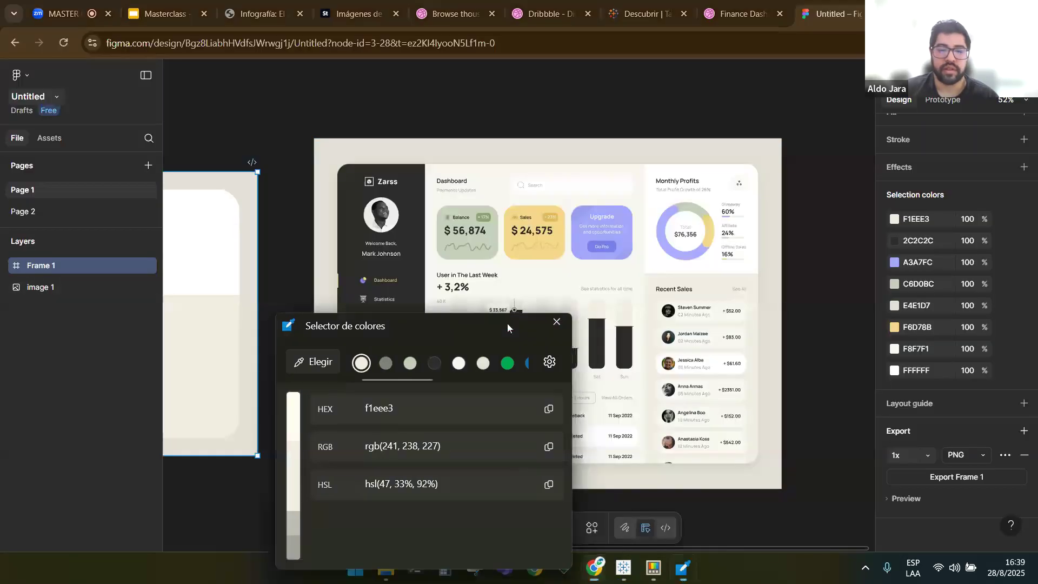
pyautogui.moveTo(506, 324); pyautogui.dragTo(423, 301)
pyautogui.press('super+shift+c')
pyautogui.click(597, 352)
pyautogui.click(468, 387)
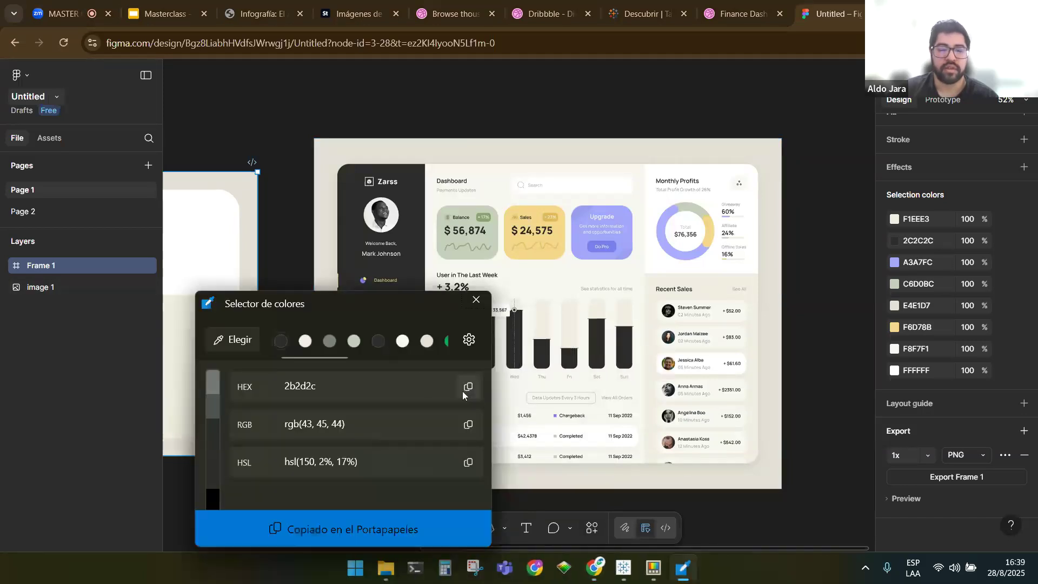
# Switch back to Libro2, set the Ventas colour to 2b2d2c, close the colour picker and confirm the legend colours
pyautogui.hotkey('alt', 'Tab')
pyautogui.hotkey('alt', 'Tab')
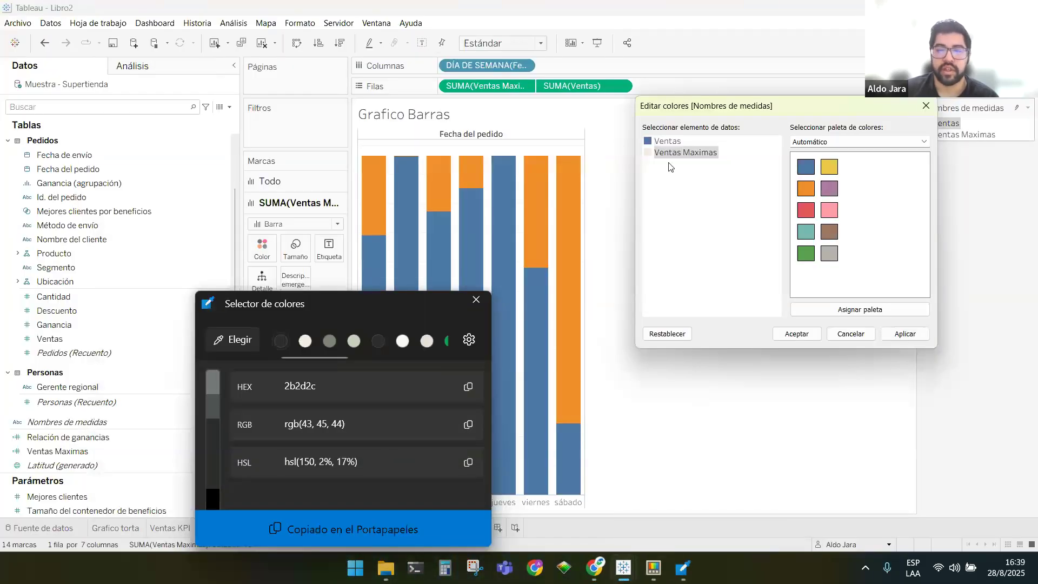
pyautogui.doubleClick(647, 142)
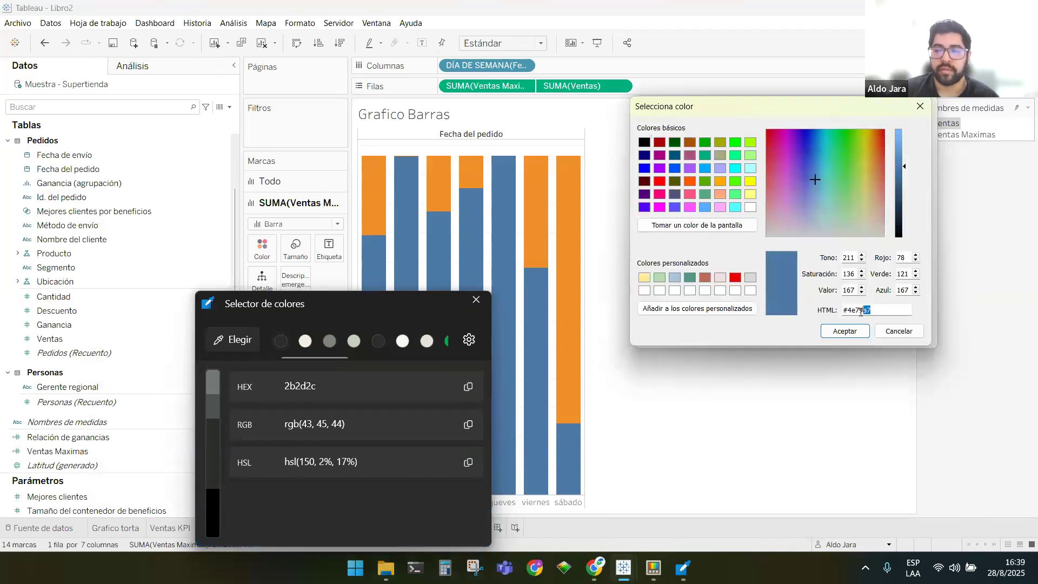
pyautogui.moveTo(861, 311); pyautogui.dragTo(841, 322)
pyautogui.hotkey('ctrl', 'v')
pyautogui.click(843, 334)
pyautogui.click(483, 299)
pyautogui.click(793, 335)
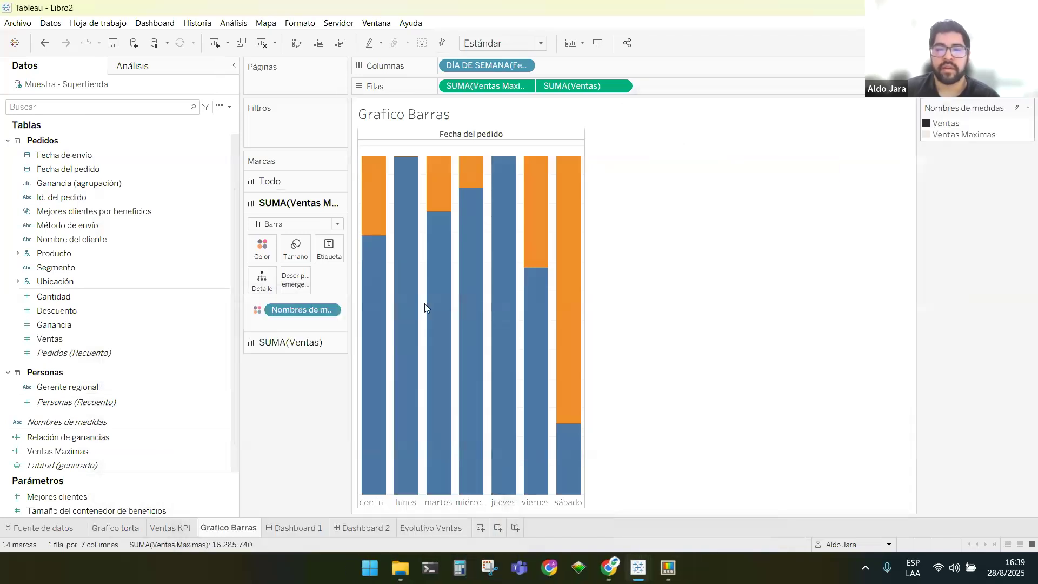
# Hide the Fecha del pedido field label above the chart's columns
pyautogui.rightClick(477, 136)
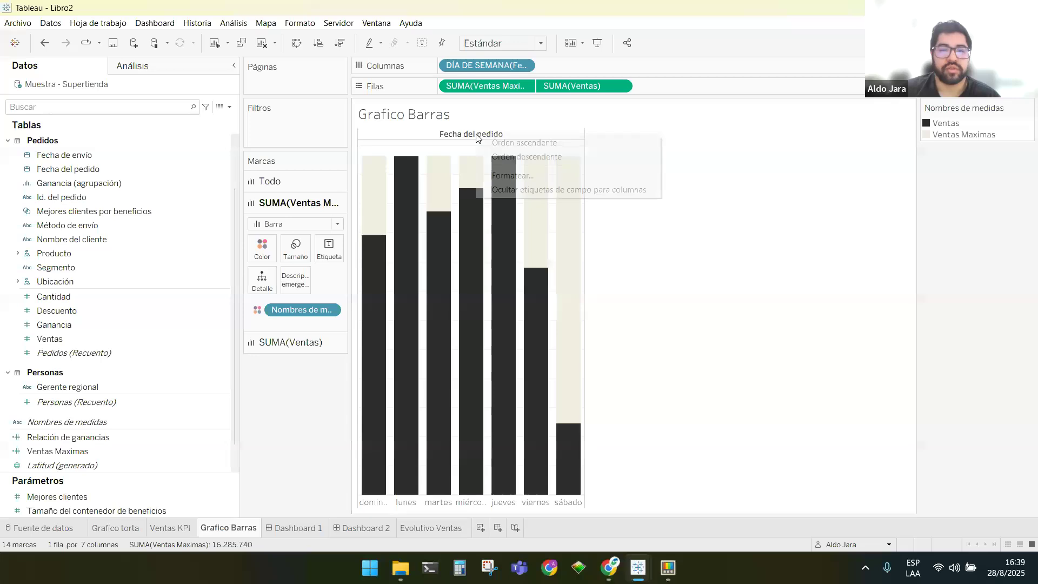
pyautogui.click(535, 190)
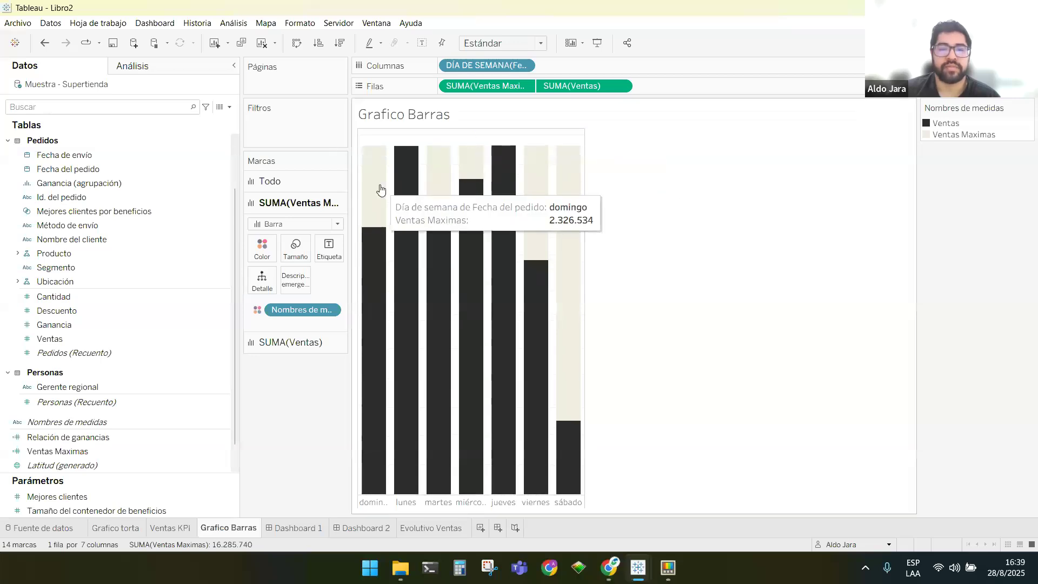
# Open the bar chart's shading format and examine the default worksheet shading options without choosing a colour
pyautogui.rightClick(557, 143)
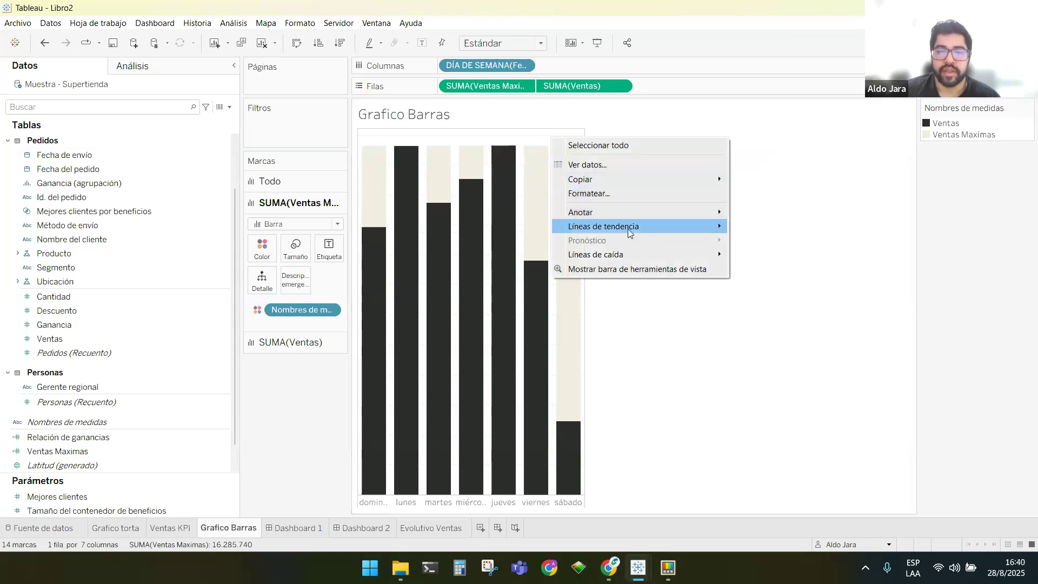
pyautogui.click(605, 193)
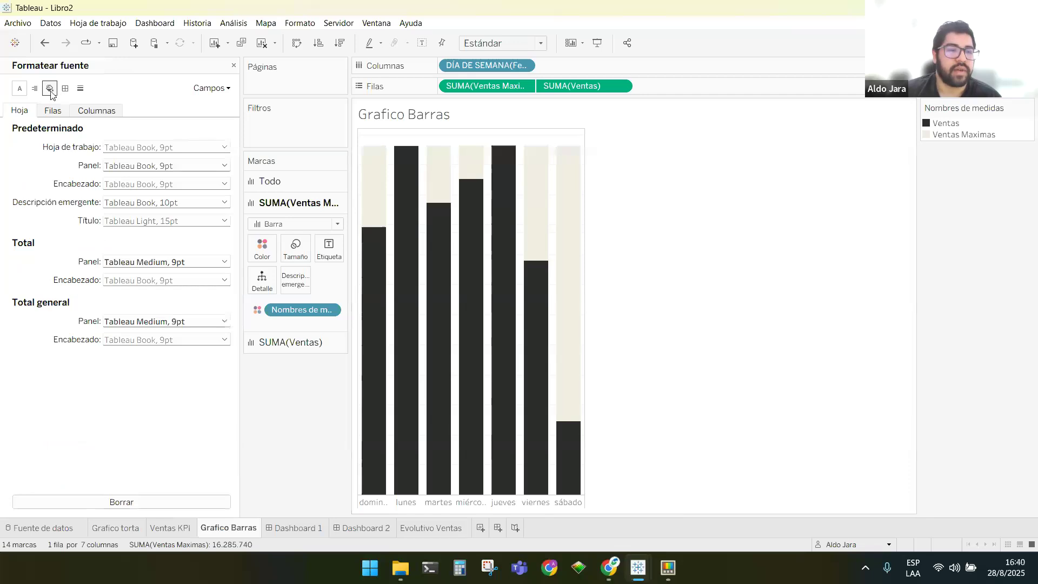
pyautogui.click(49, 90)
pyautogui.click(119, 148)
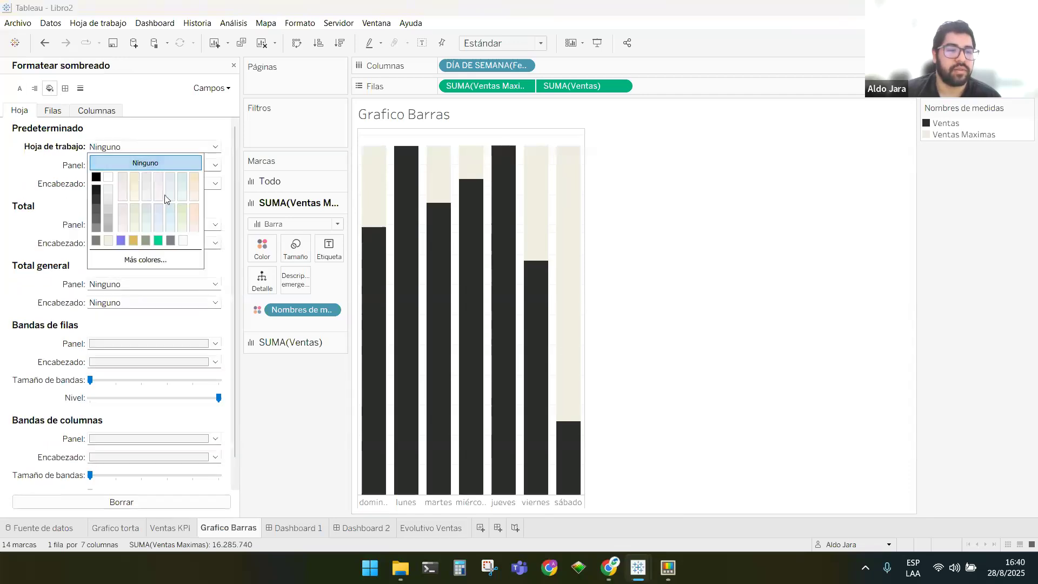
pyautogui.click(47, 285)
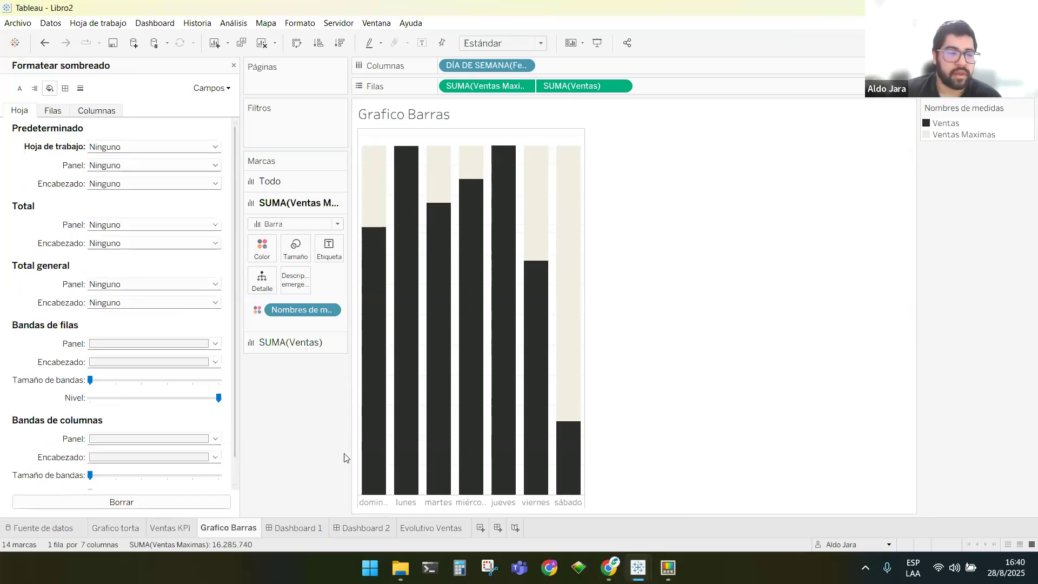
# Set the bar chart's grand total borders, row dividers and column dividers to none for both panel and header
pyautogui.click(66, 88)
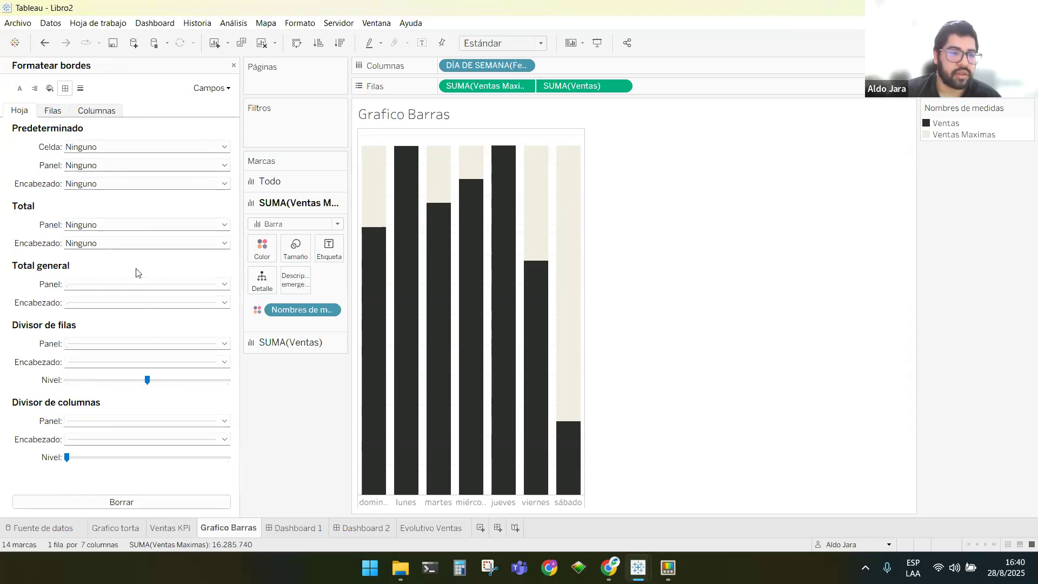
pyautogui.click(141, 284)
pyautogui.click(141, 298)
pyautogui.click(177, 303)
pyautogui.click(151, 318)
pyautogui.click(200, 344)
pyautogui.click(179, 356)
pyautogui.click(179, 359)
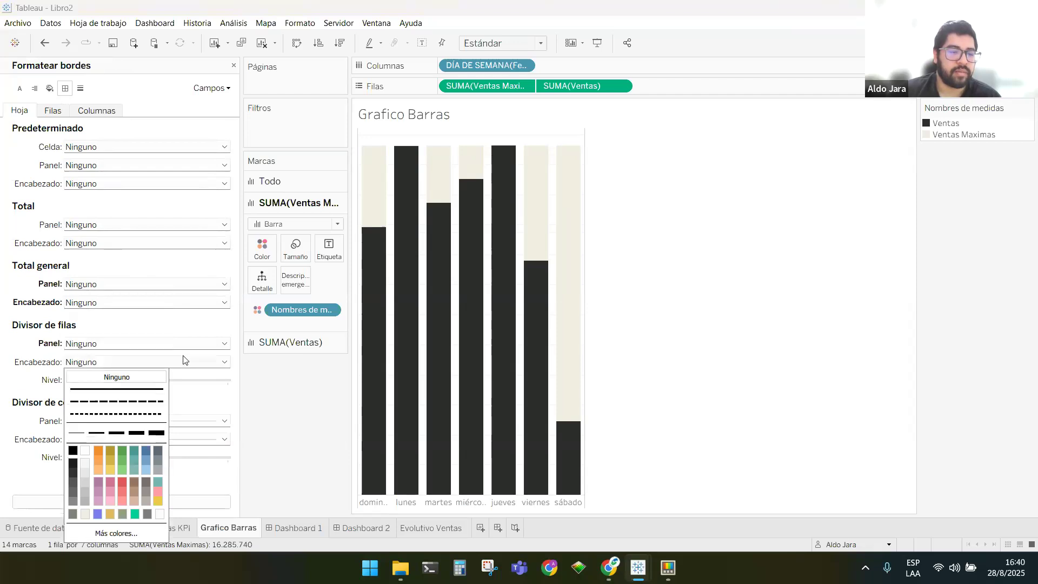
pyautogui.click(215, 421)
pyautogui.click(210, 421)
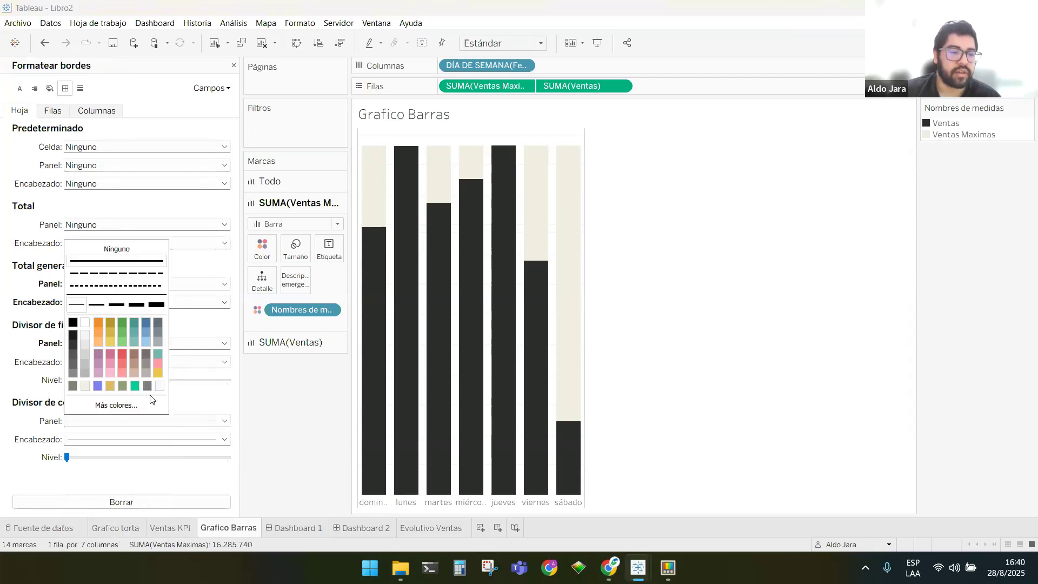
pyautogui.click(226, 399)
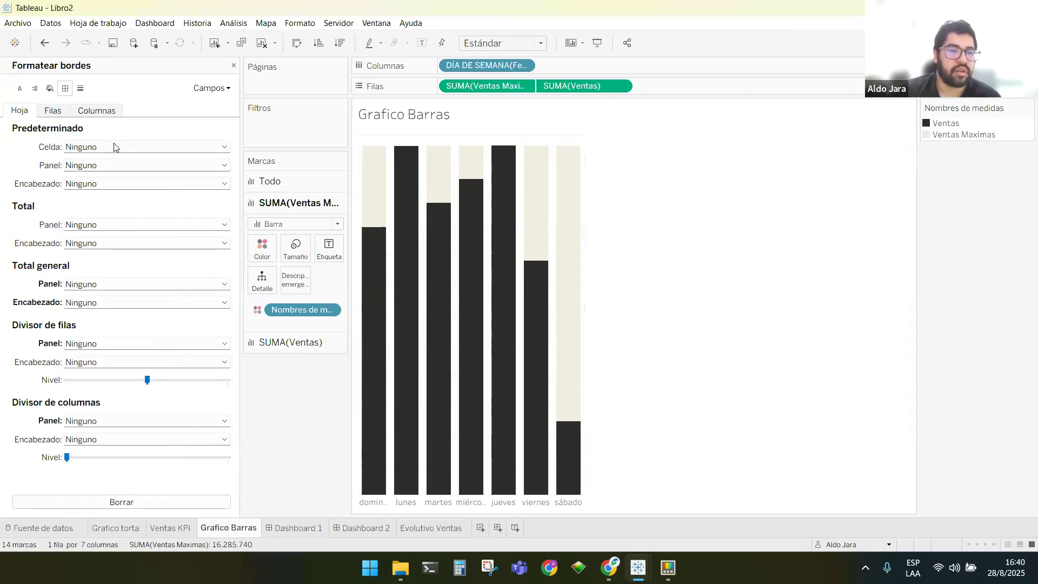
pyautogui.click(82, 88)
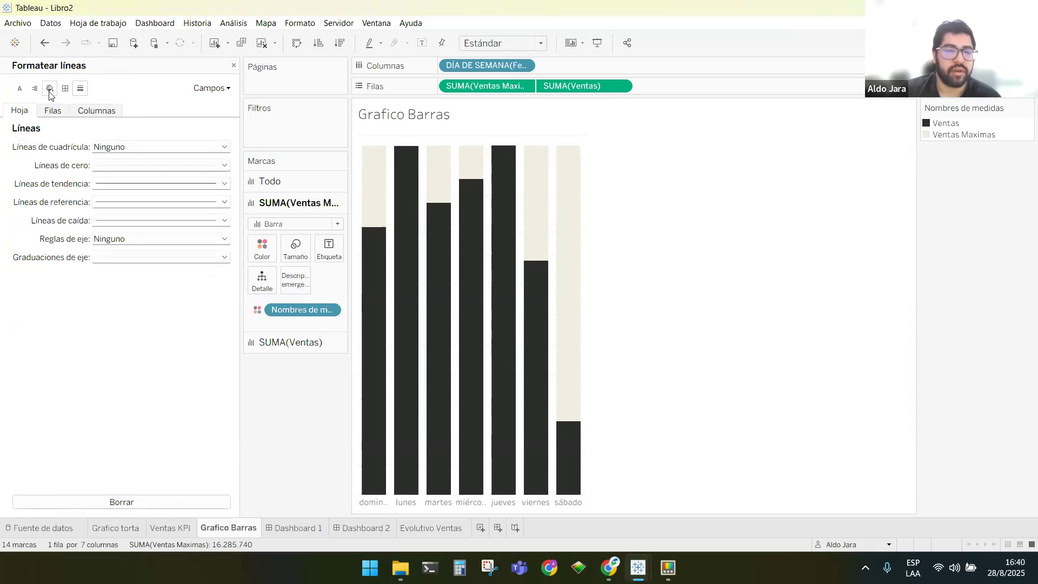
pyautogui.click(295, 342)
pyautogui.click(291, 203)
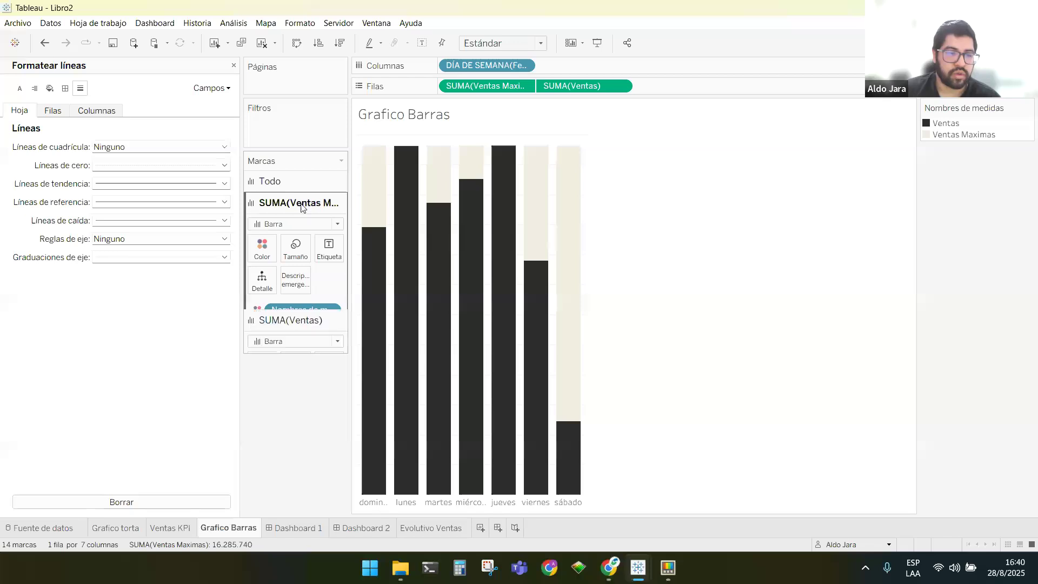
pyautogui.moveTo(567, 85); pyautogui.dragTo(329, 254)
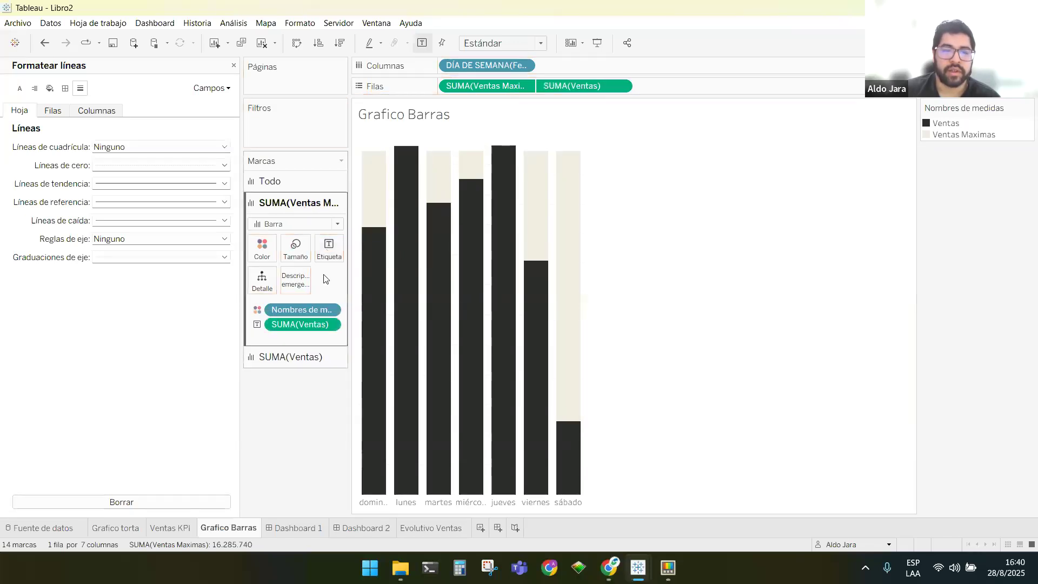
pyautogui.moveTo(319, 335); pyautogui.dragTo(311, 354)
# Label the SUMA(Ventas) bars with their sales values and format the label text in a larger Tableau Bold font
pyautogui.click(311, 355)
pyautogui.moveTo(587, 89); pyautogui.dragTo(328, 269)
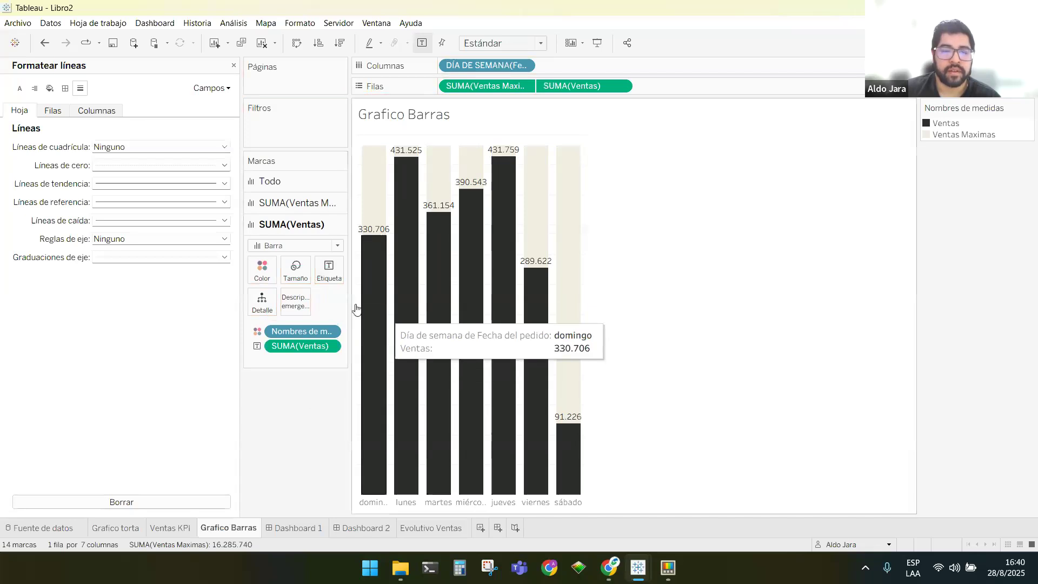
pyautogui.click(329, 268)
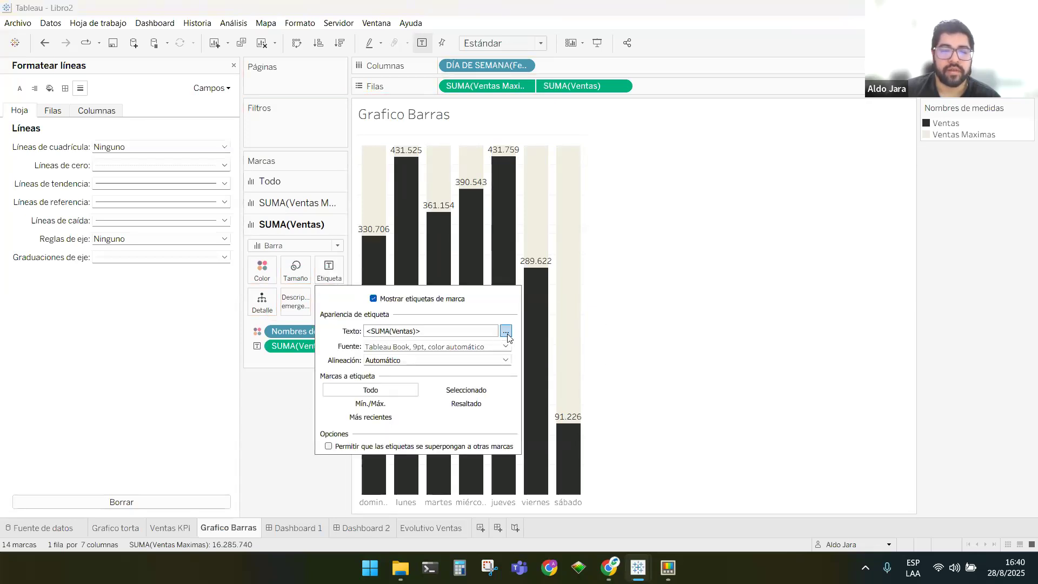
pyautogui.click(506, 332)
pyautogui.click(443, 212)
pyautogui.click(423, 233)
pyautogui.click(476, 212)
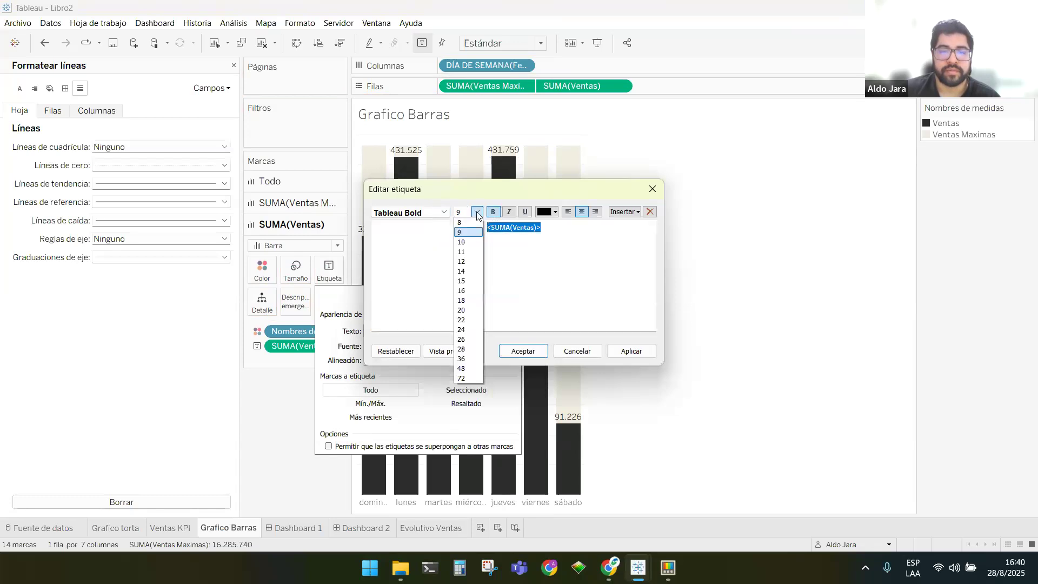
pyautogui.click(468, 256)
pyautogui.click(523, 351)
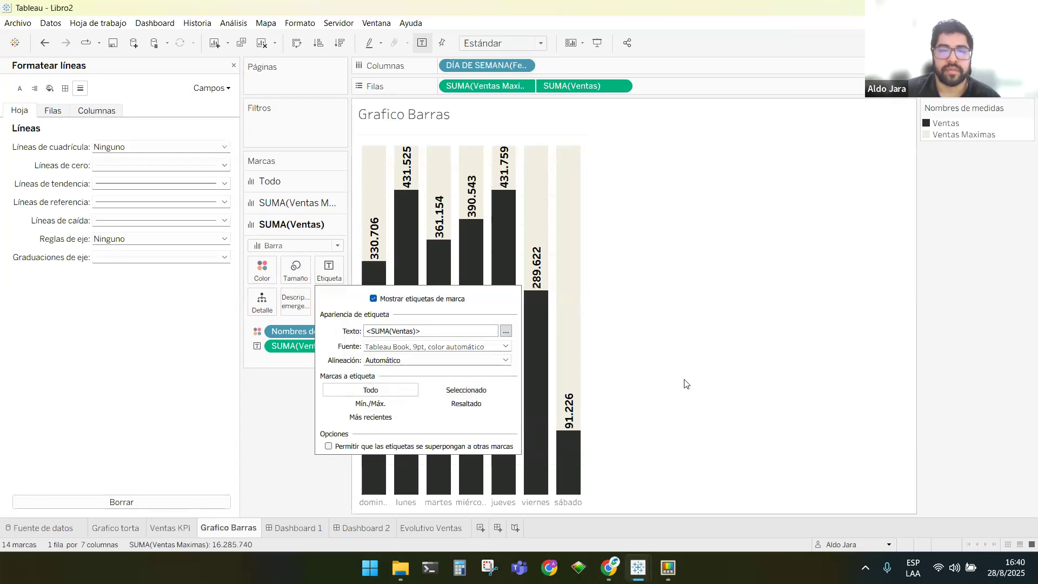
pyautogui.click(619, 338)
# Align the Ventas bar labels to the horizontal centre and vertical middle, with text wrapping turned off
pyautogui.click(335, 270)
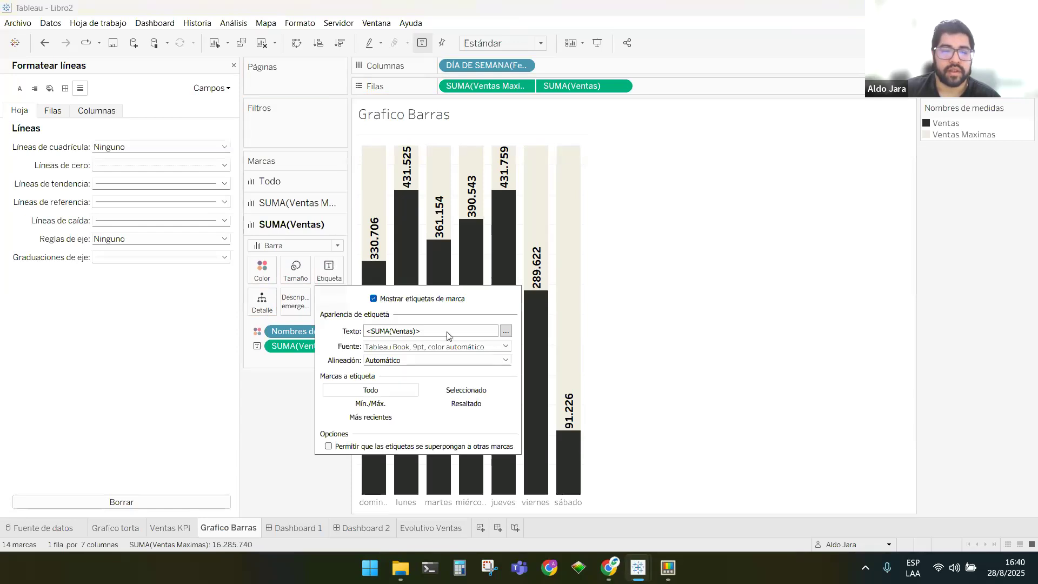
pyautogui.click(506, 331)
pyautogui.click(577, 352)
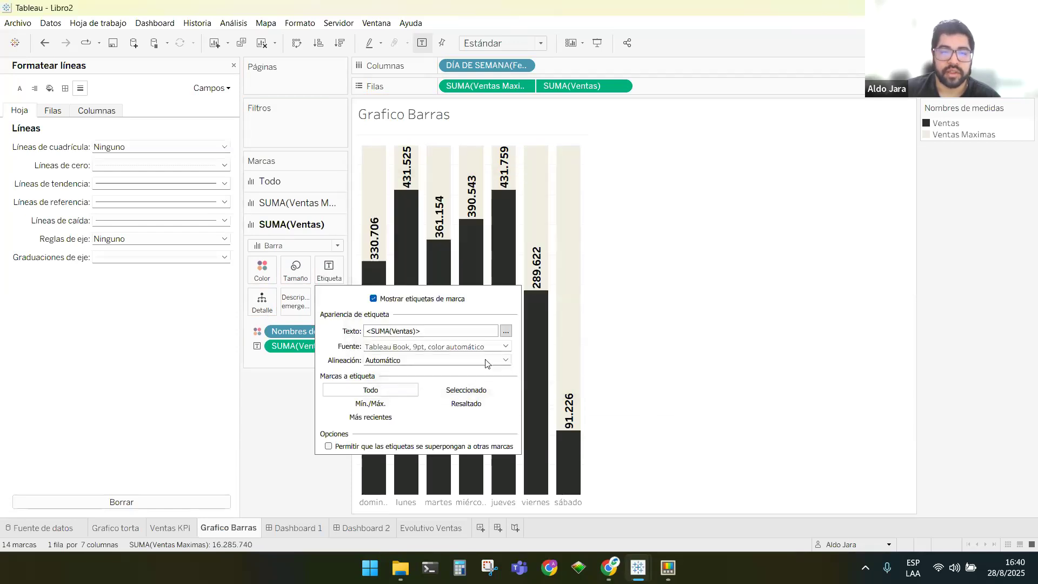
pyautogui.click(432, 361)
pyautogui.click(399, 409)
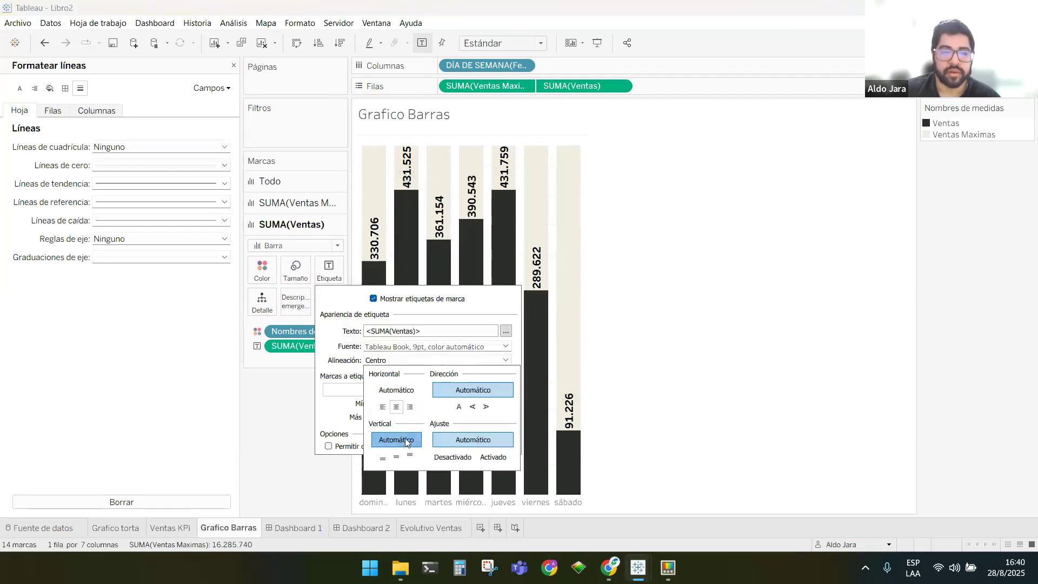
pyautogui.click(397, 459)
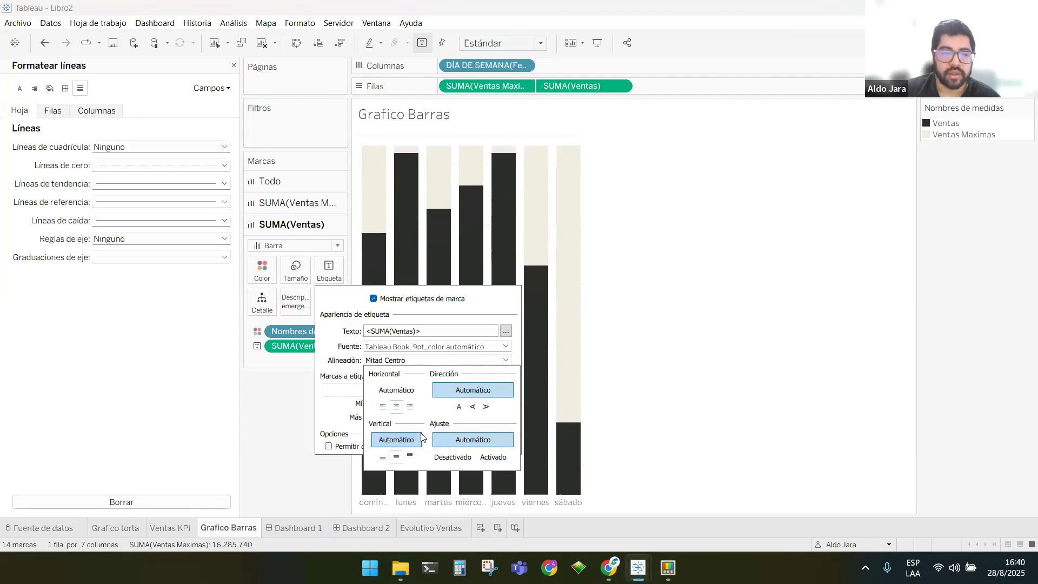
pyautogui.click(452, 457)
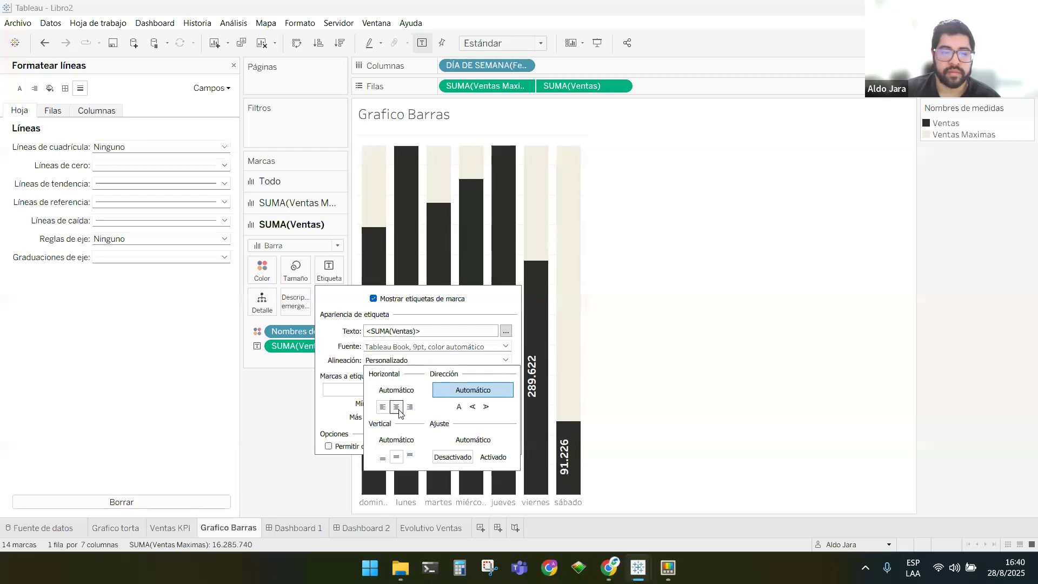
# Return the Ventas labels' vertical alignment to automatic, keeping them horizontally centred, and close the label options
pyautogui.click(396, 439)
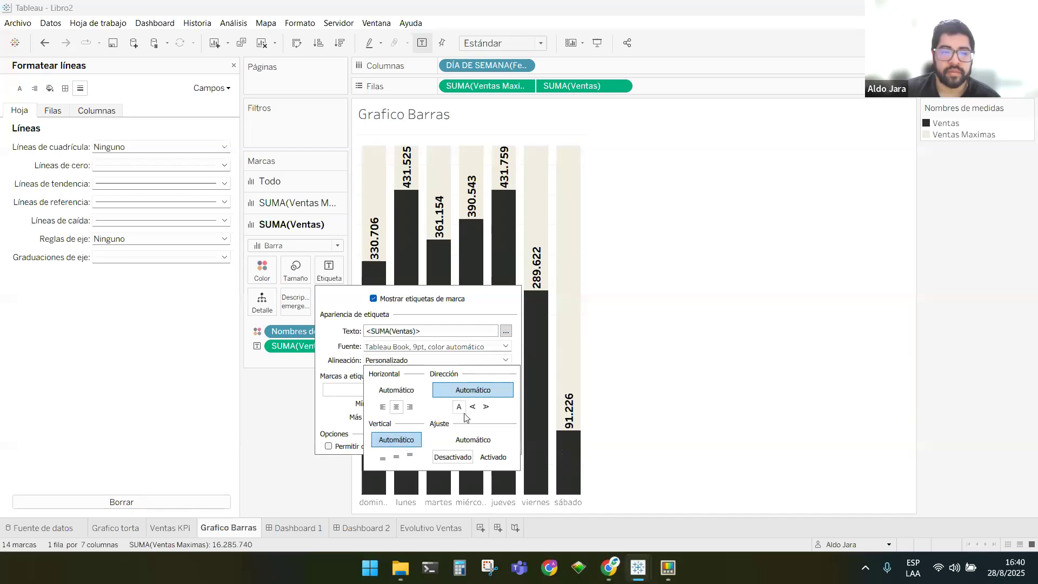
pyautogui.click(401, 391)
pyautogui.click(397, 408)
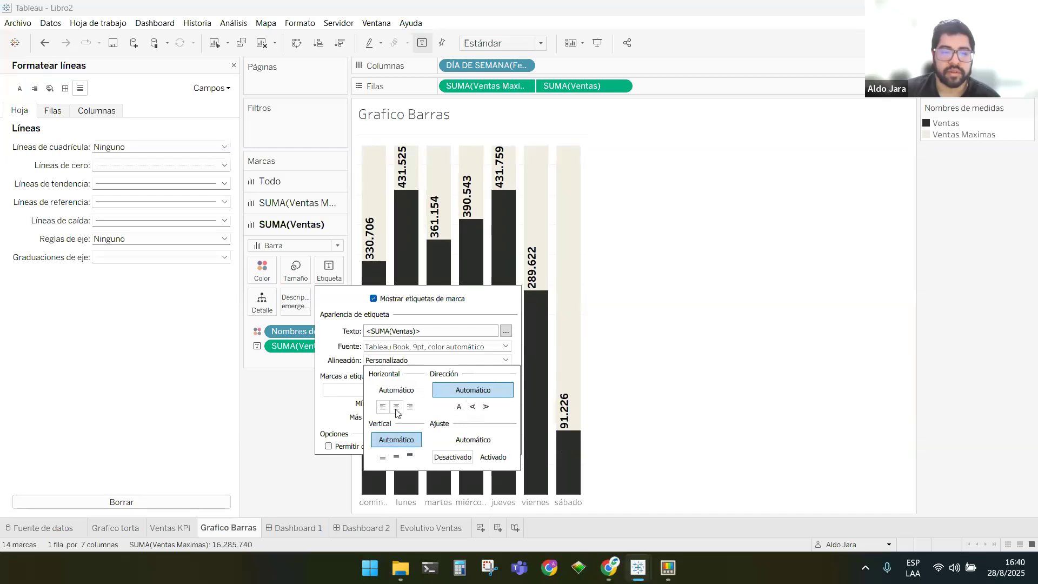
pyautogui.click(397, 457)
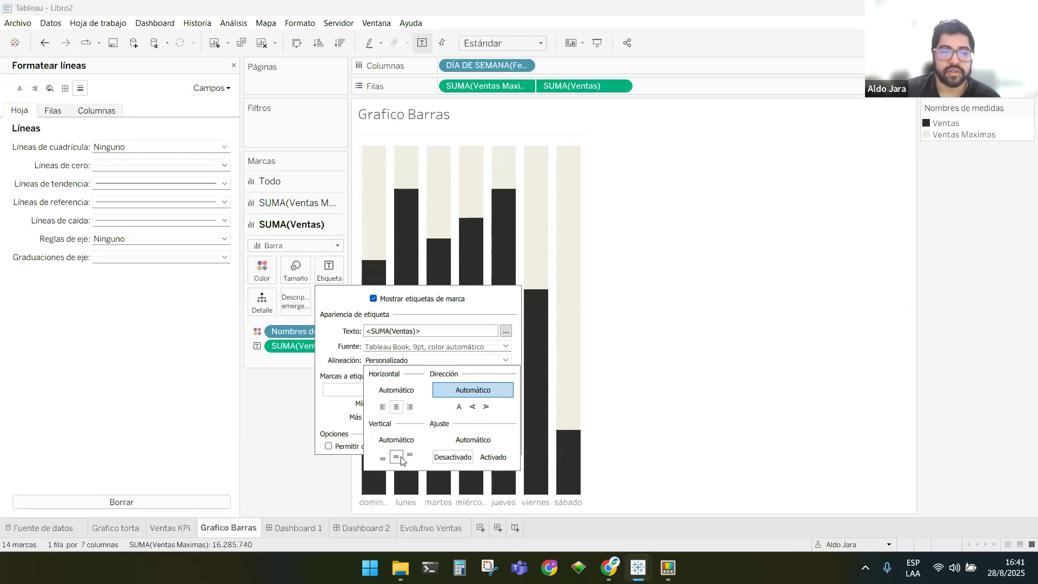
pyautogui.click(387, 440)
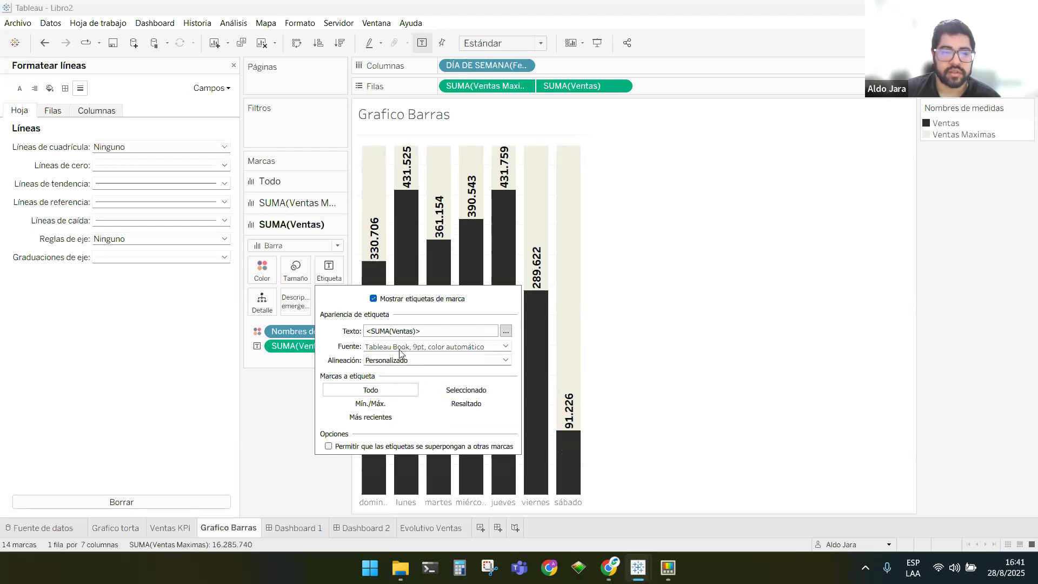
pyautogui.click(691, 286)
# Close the line formatting and add the Grafico Barras sheet to Dashboard 2 as a floating object beneath the KPI cards
pyautogui.click(303, 528)
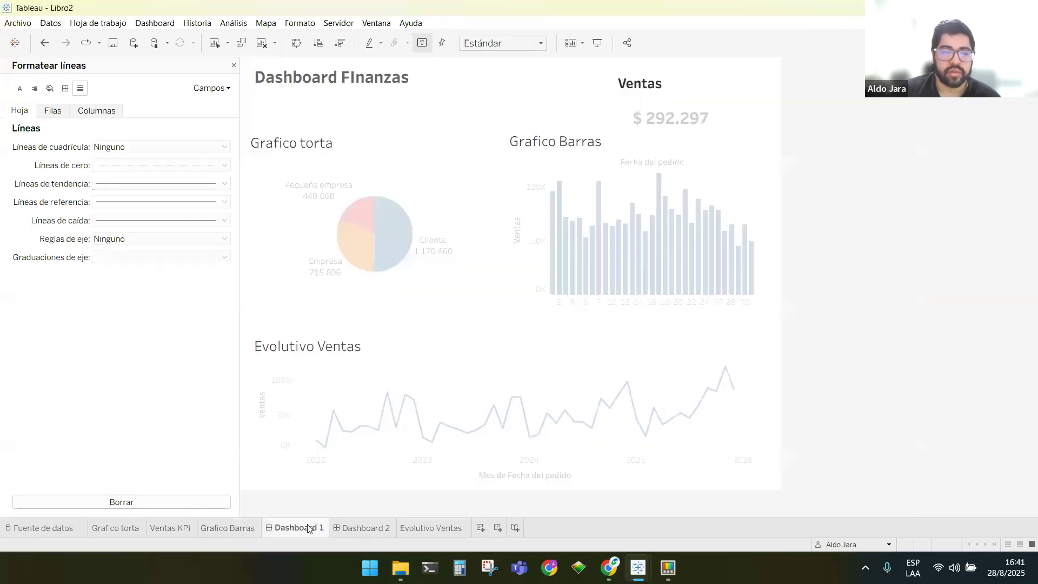
pyautogui.click(411, 527)
pyautogui.click(313, 526)
pyautogui.click(431, 528)
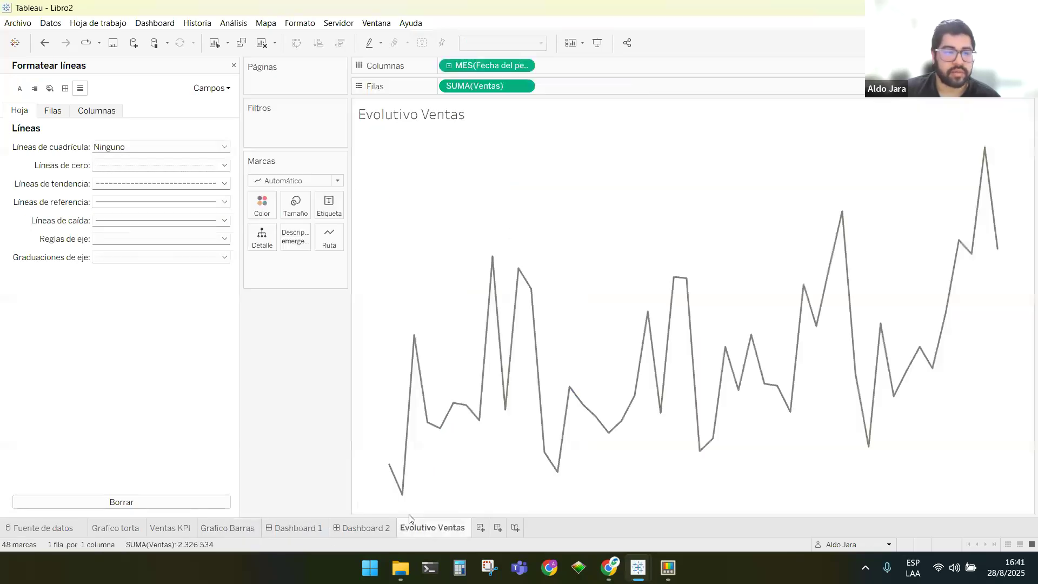
pyautogui.click(234, 66)
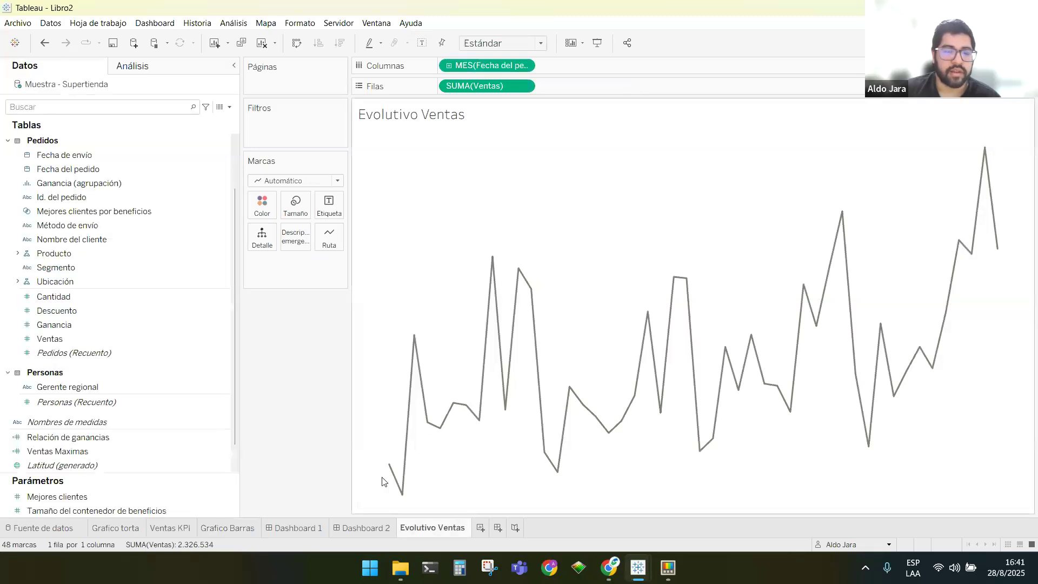
pyautogui.click(367, 527)
pyautogui.moveTo(93, 245); pyautogui.dragTo(578, 377)
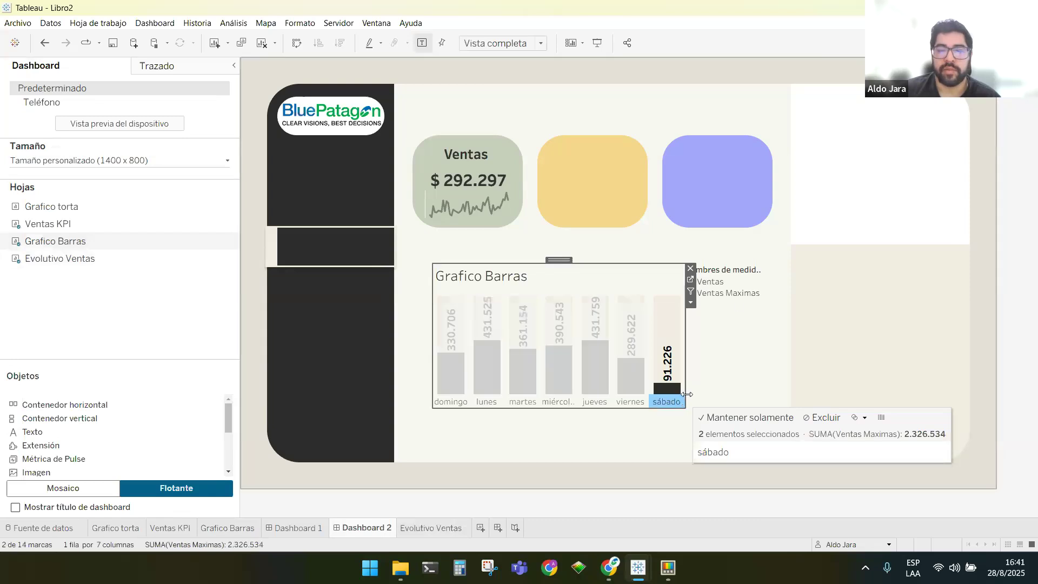
# Remove the measure names legend from Dashboard 2 and select the Grafico Barras object
pyautogui.click(758, 279)
pyautogui.click(768, 269)
pyautogui.click(618, 284)
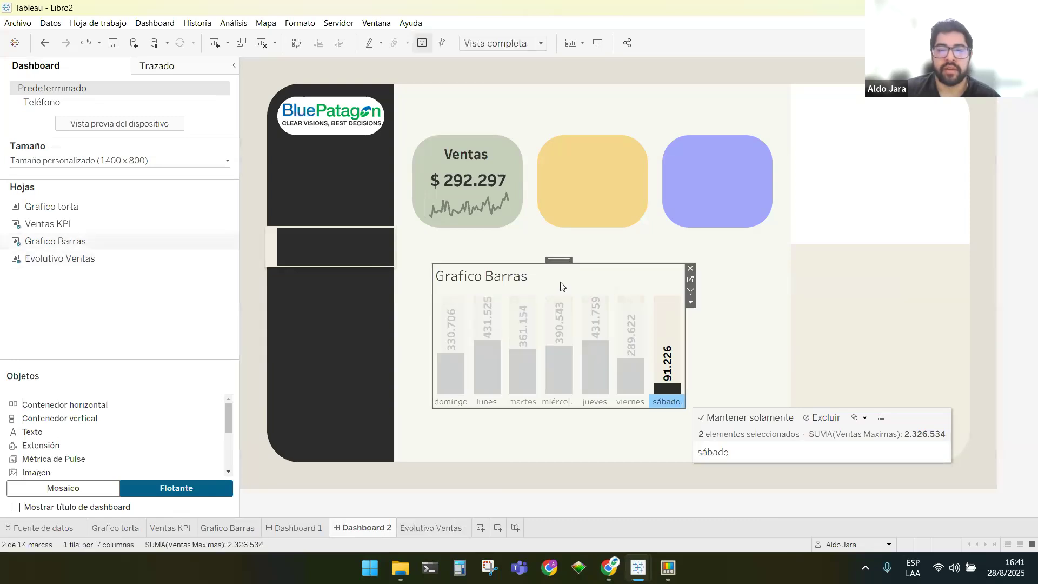
pyautogui.click(680, 404)
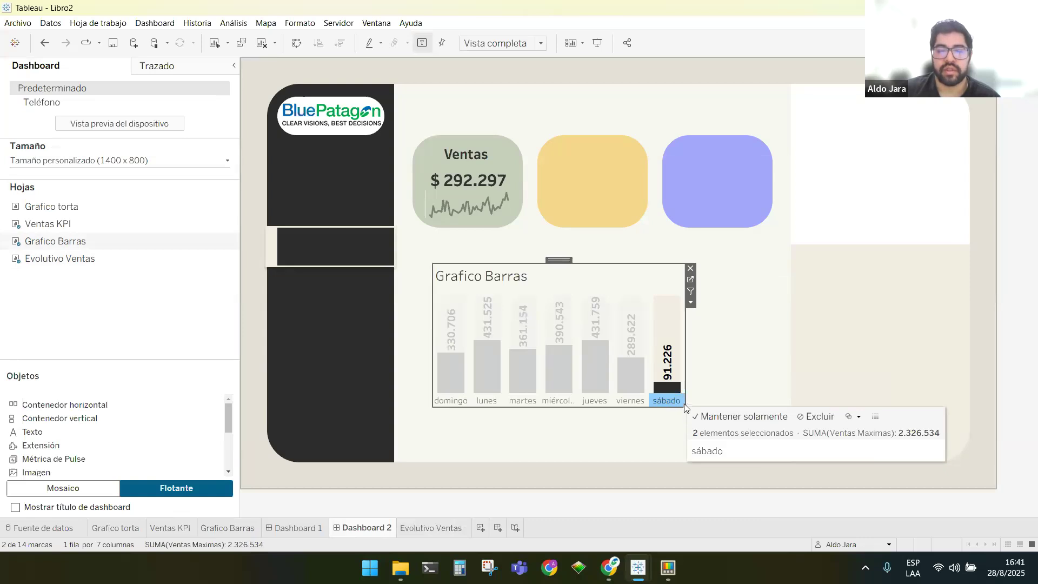
pyautogui.click(666, 386)
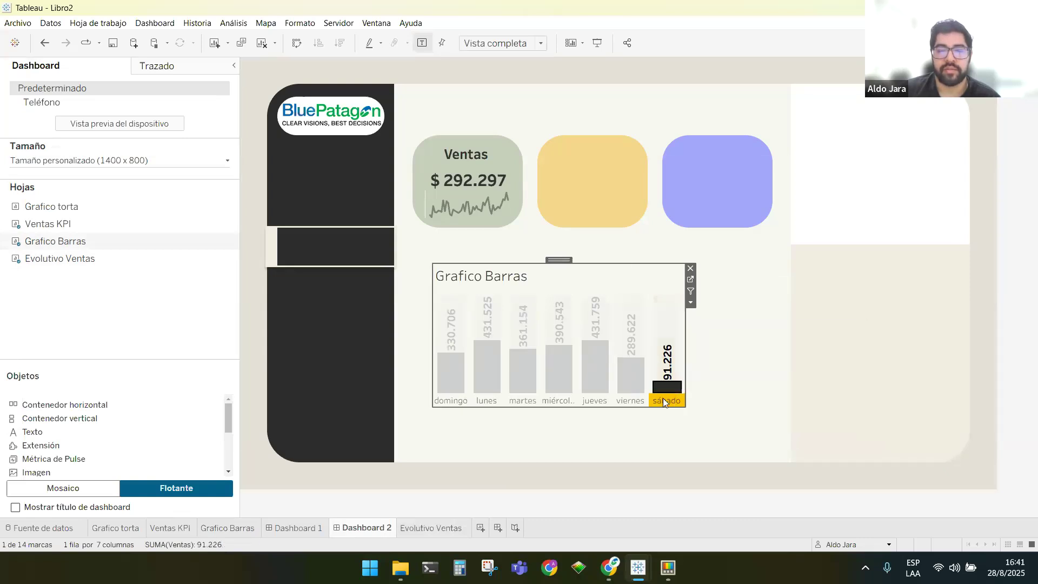
pyautogui.click(663, 399)
pyautogui.click(581, 359)
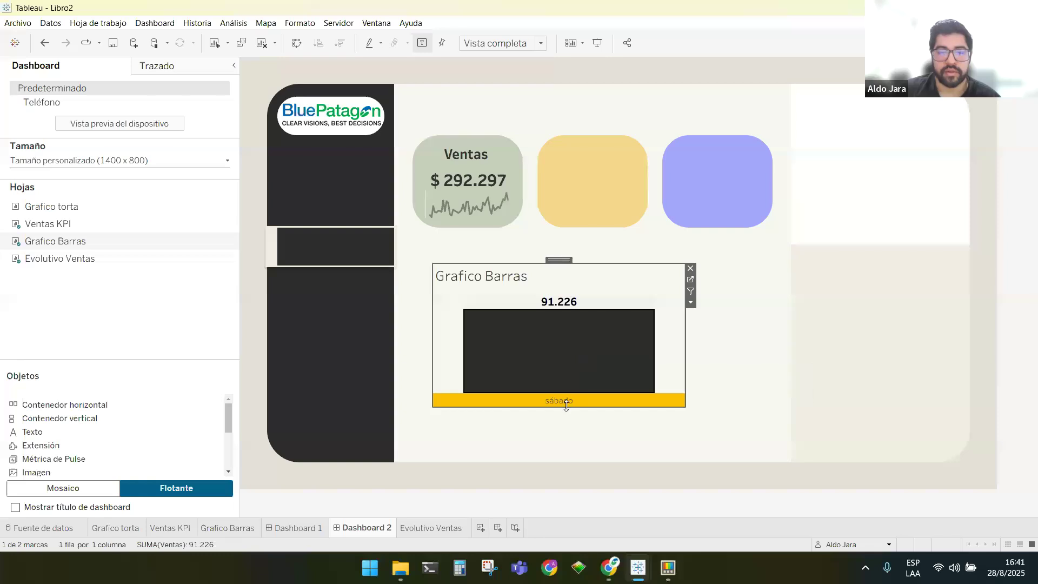
pyautogui.click(563, 402)
pyautogui.click(563, 401)
pyautogui.moveTo(436, 261); pyautogui.dragTo(405, 248)
pyautogui.moveTo(702, 419); pyautogui.dragTo(798, 455)
pyautogui.click(44, 43)
pyautogui.click(45, 43)
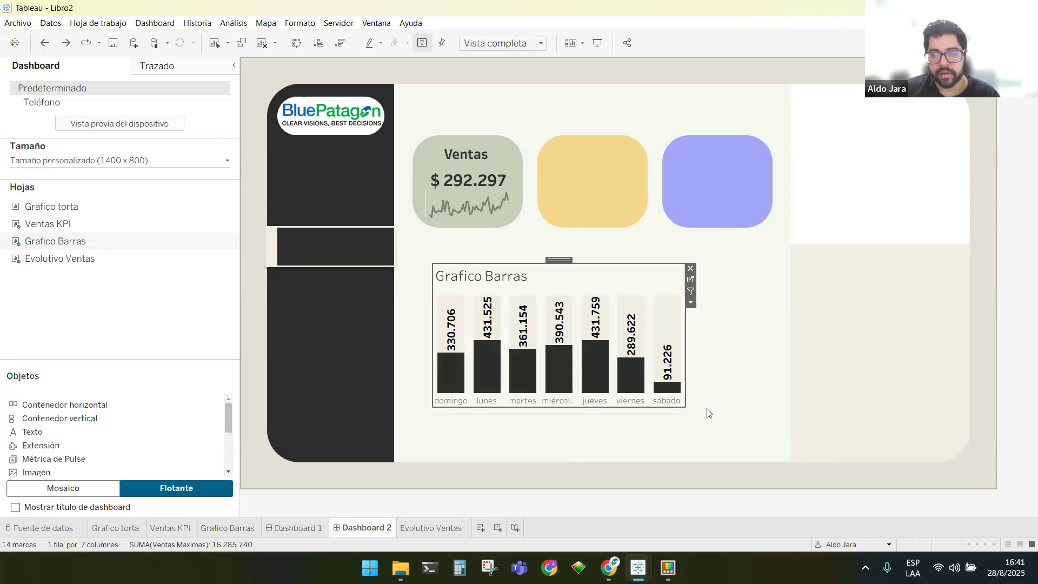
# Enlarge the floating Grafico Barras object to fill the area beneath the three KPI cards, and deselect it
pyautogui.moveTo(687, 404); pyautogui.dragTo(793, 456)
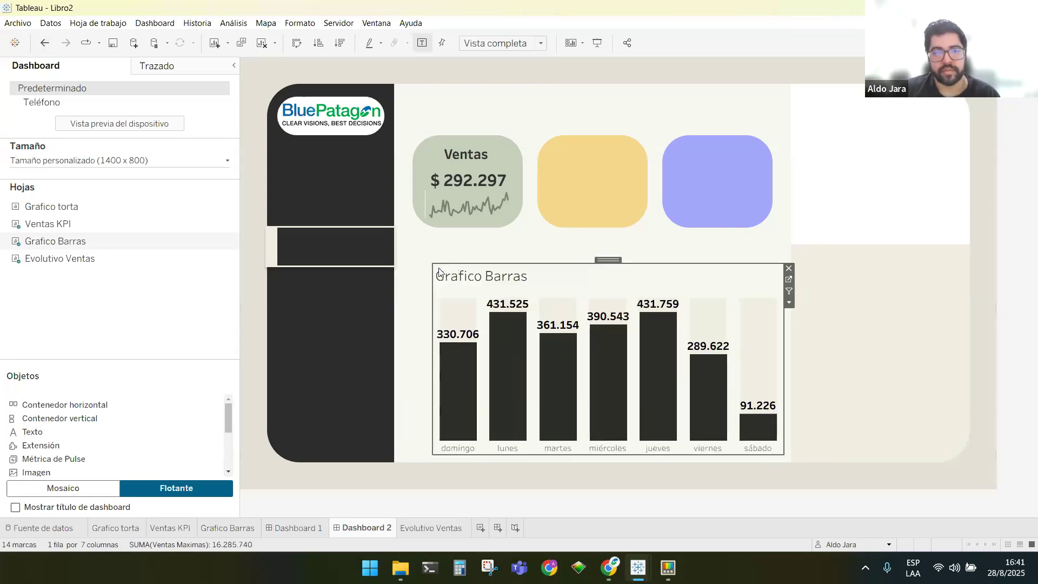
pyautogui.click(430, 270)
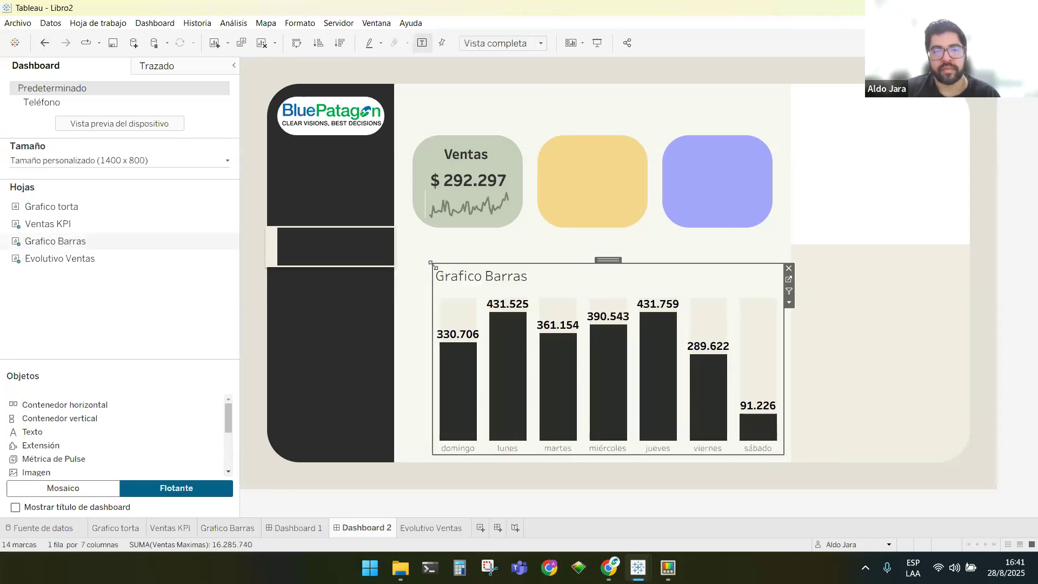
pyautogui.moveTo(430, 263); pyautogui.dragTo(409, 242)
pyautogui.click(938, 338)
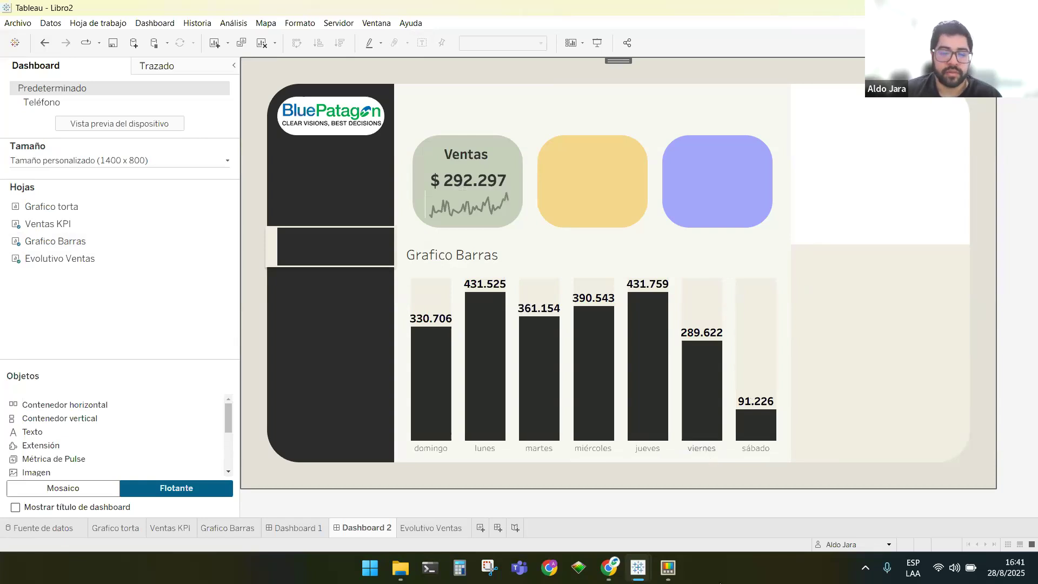
# Switch to the Figma reference design, examine its bar chart layout, and return to the Libro2 workbook in Tableau
pyautogui.moveTo(611, 578)
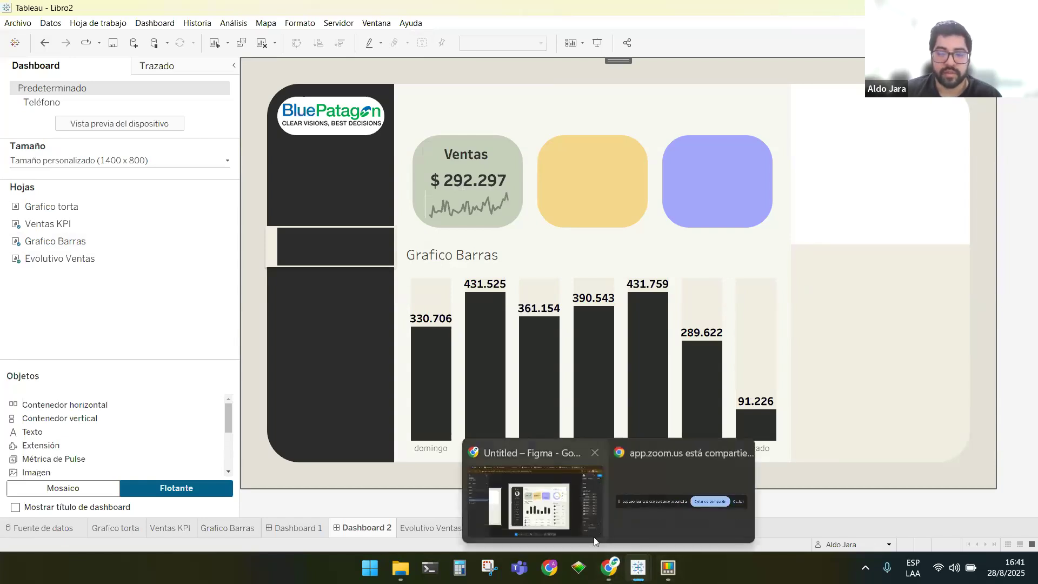
pyautogui.click(579, 531)
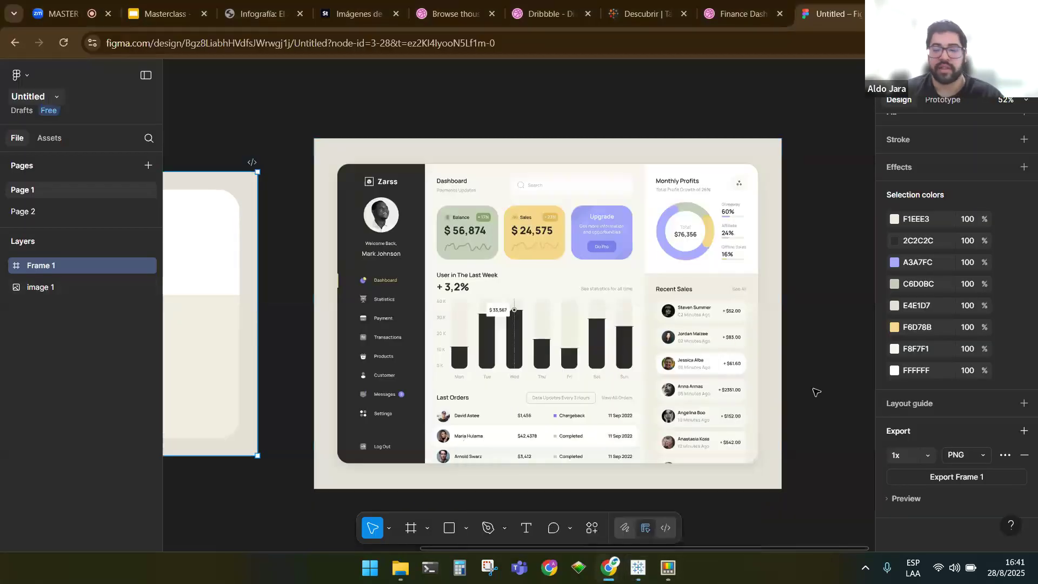
pyautogui.scroll(-2, 810, 389)
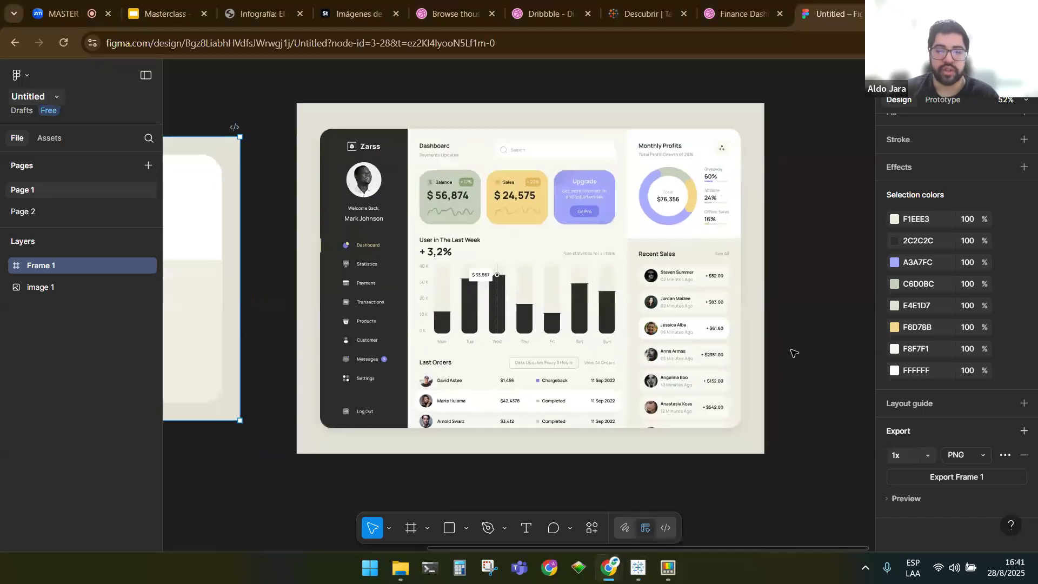
pyautogui.scroll(1, 794, 353)
pyautogui.moveTo(793, 352); pyautogui.dragTo(827, 384)
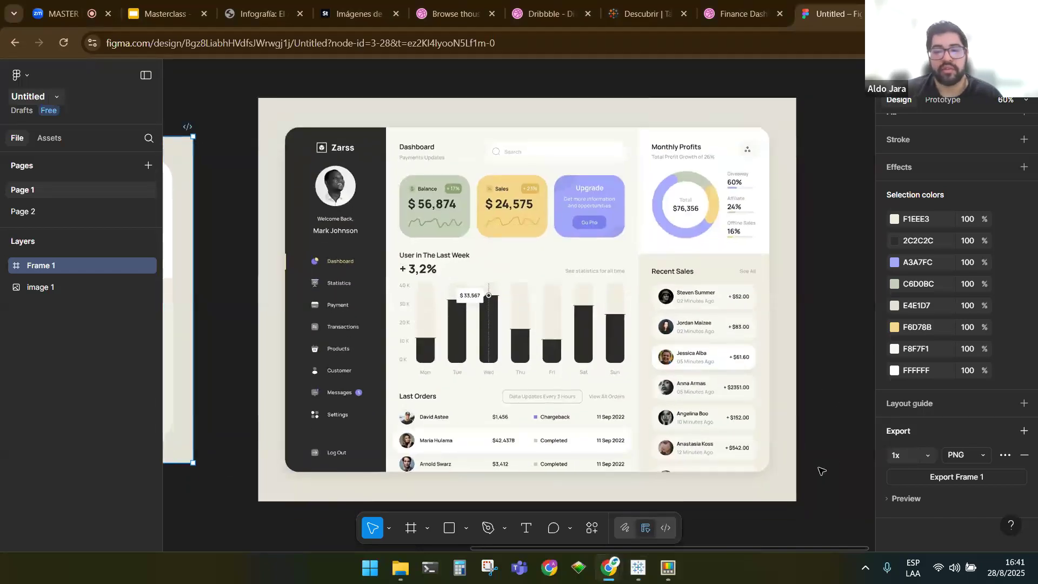
pyautogui.click(666, 573)
pyautogui.click(665, 572)
pyautogui.moveTo(635, 570)
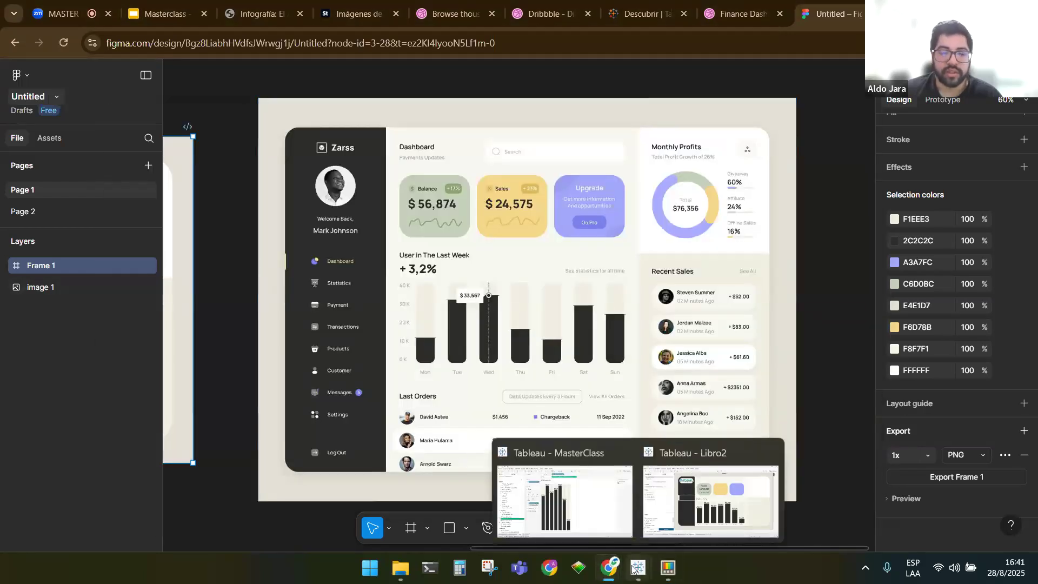
pyautogui.click(665, 515)
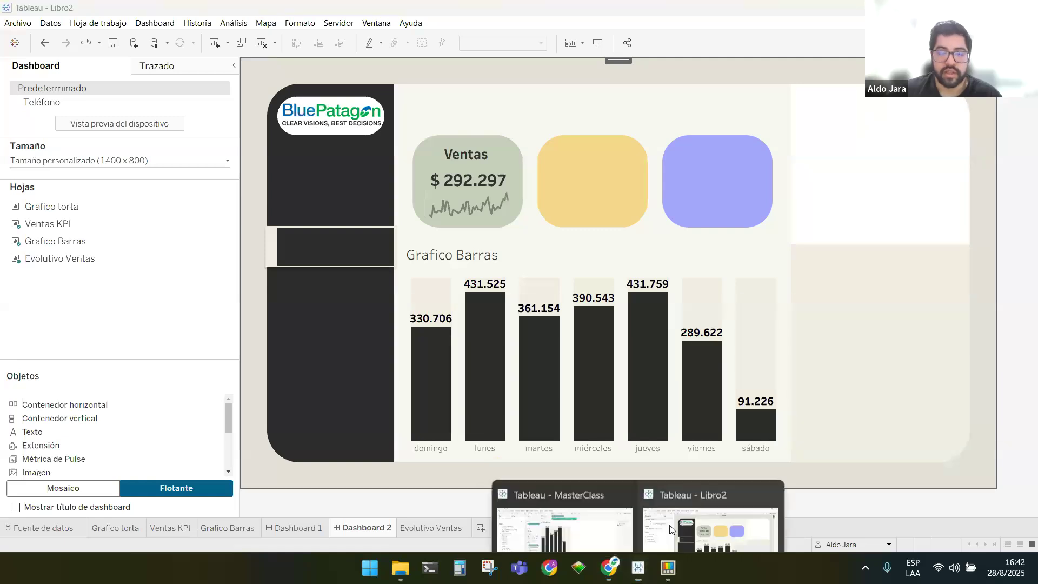
# Switch to the MasterClass workbook and display its Dashboard 1
pyautogui.moveTo(635, 572)
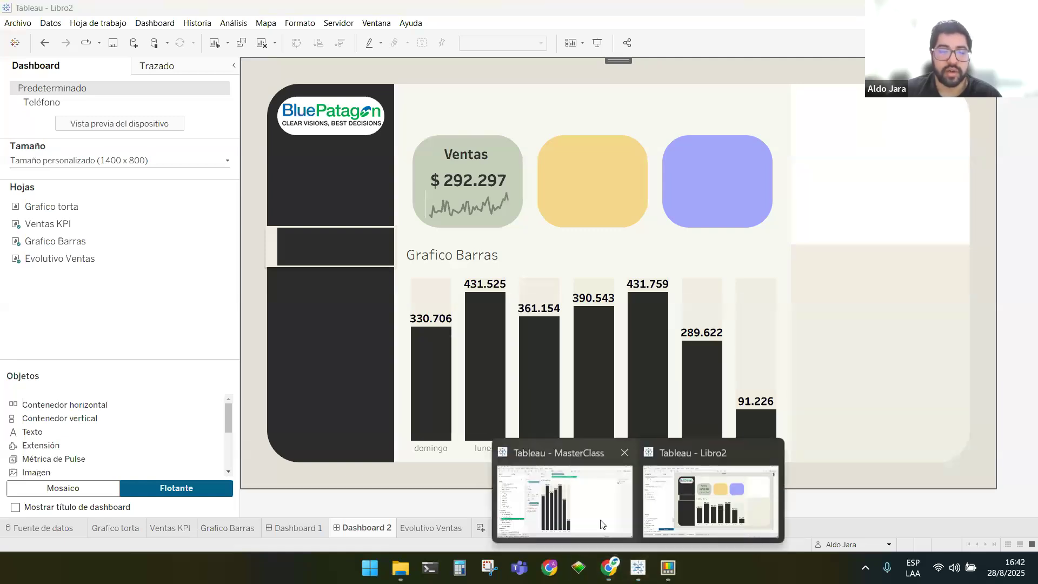
pyautogui.click(565, 533)
pyautogui.click(119, 528)
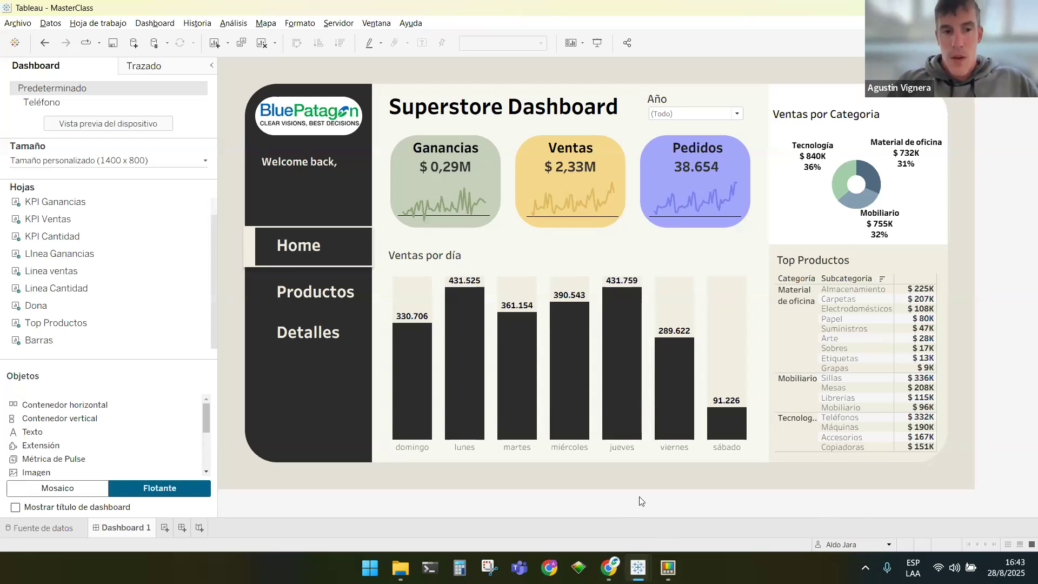
pyautogui.moveTo(613, 574)
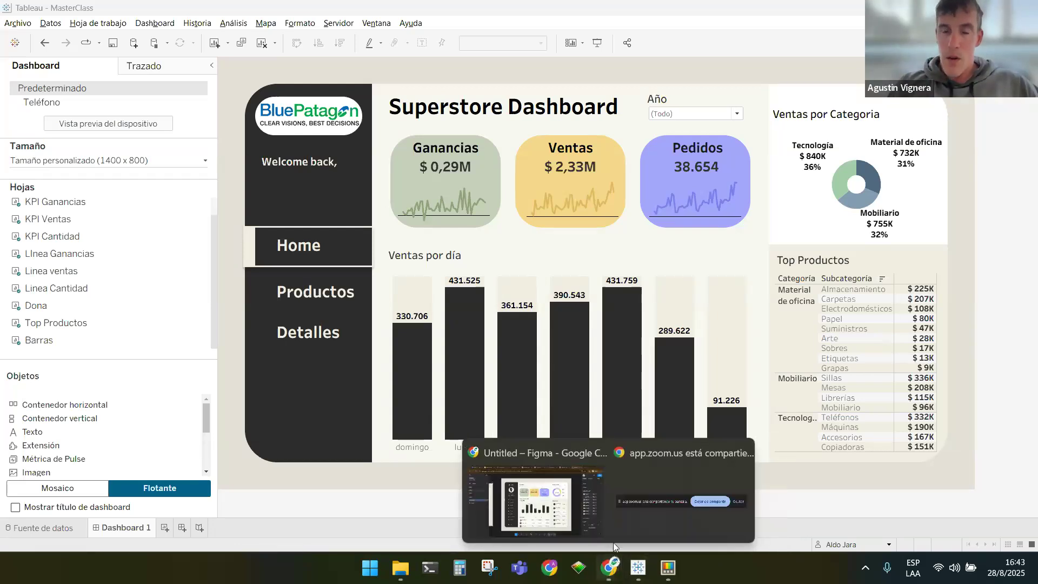
pyautogui.click(638, 520)
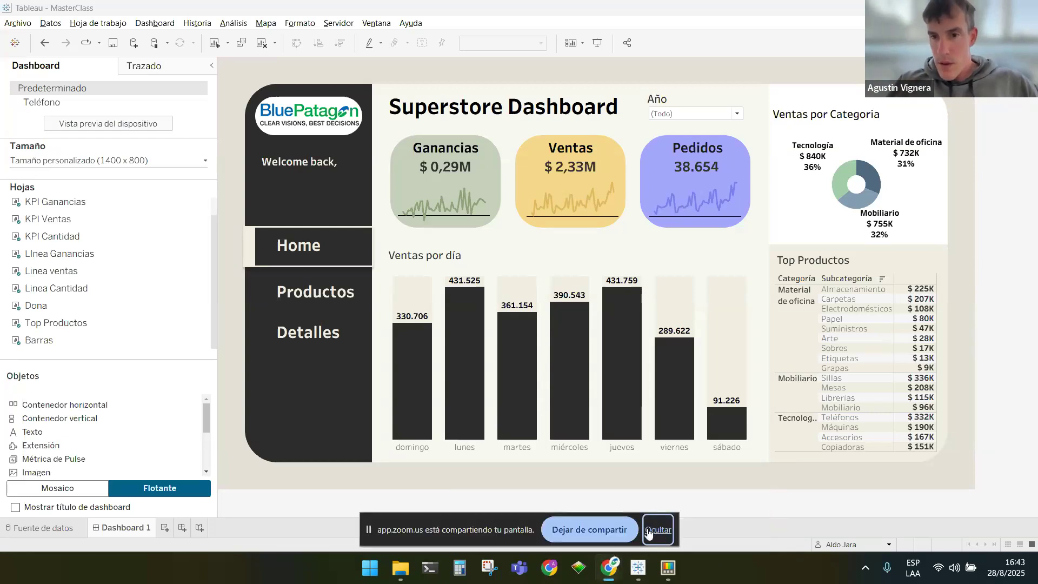
pyautogui.click(617, 532)
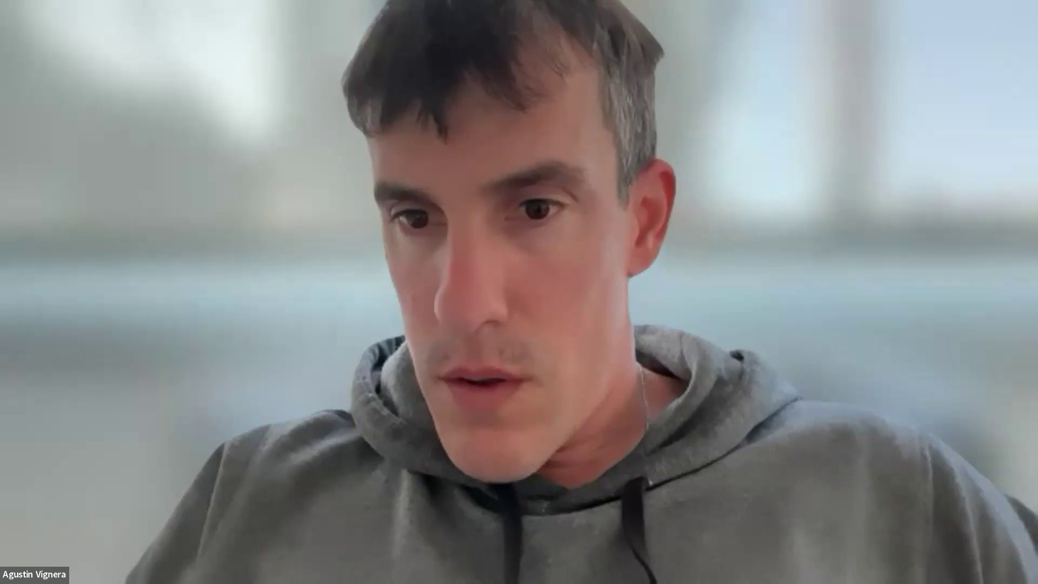
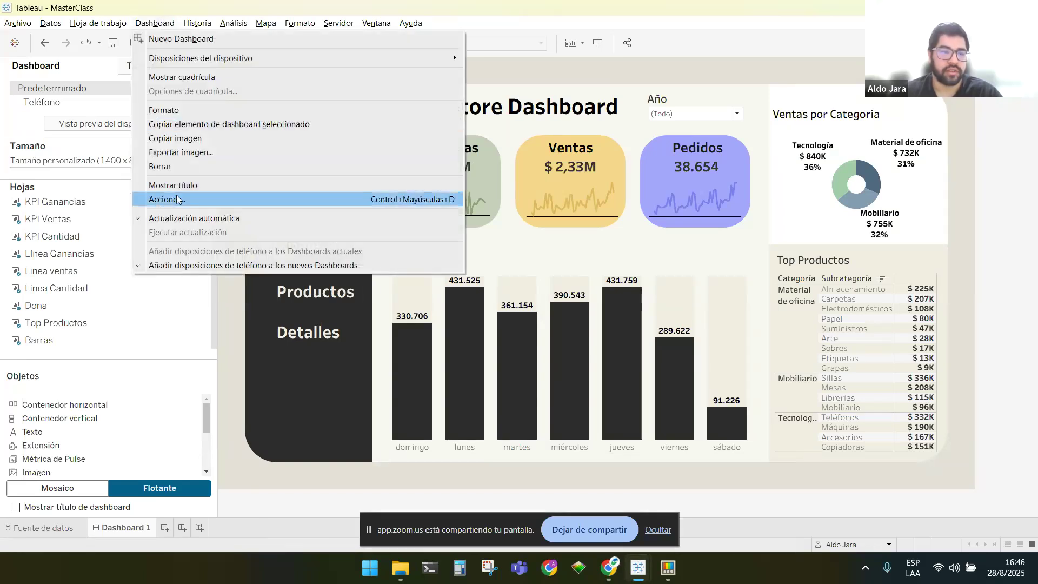
# Examine the source and target sheet options of a new Go to Sheet action for Dashboard 1, and cancel it
pyautogui.click(179, 200)
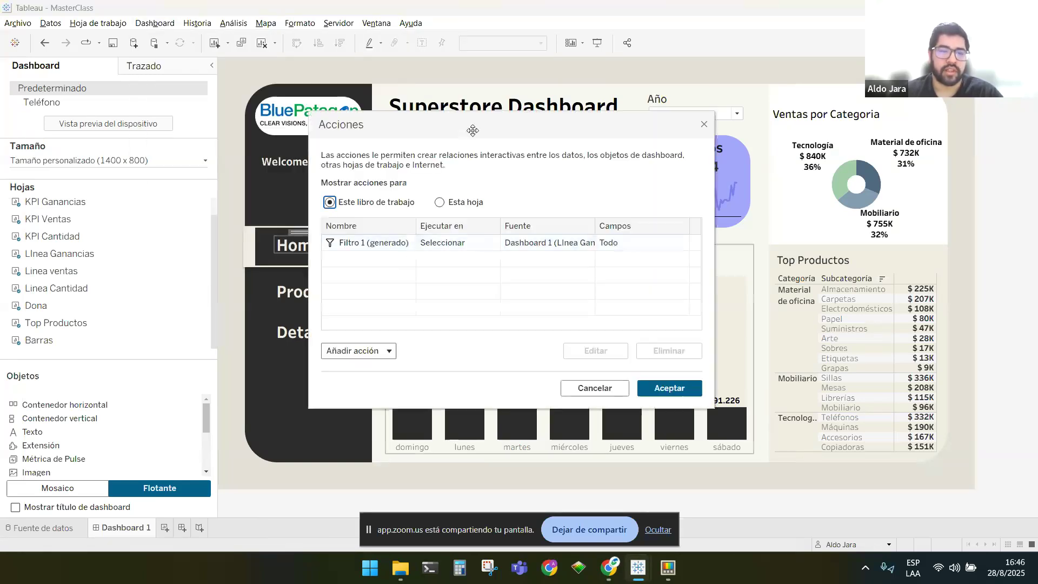
pyautogui.click(443, 336)
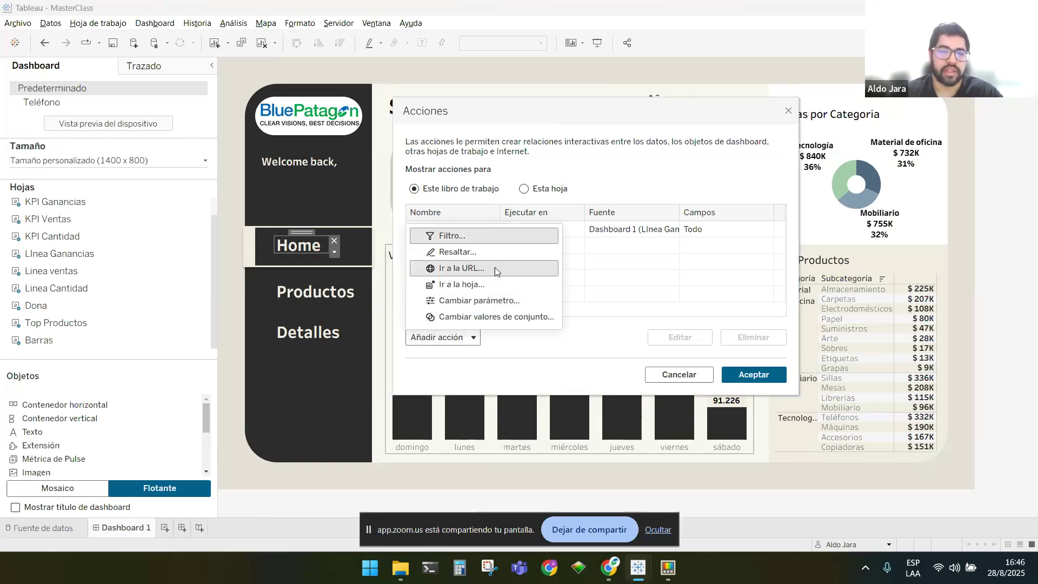
pyautogui.click(476, 286)
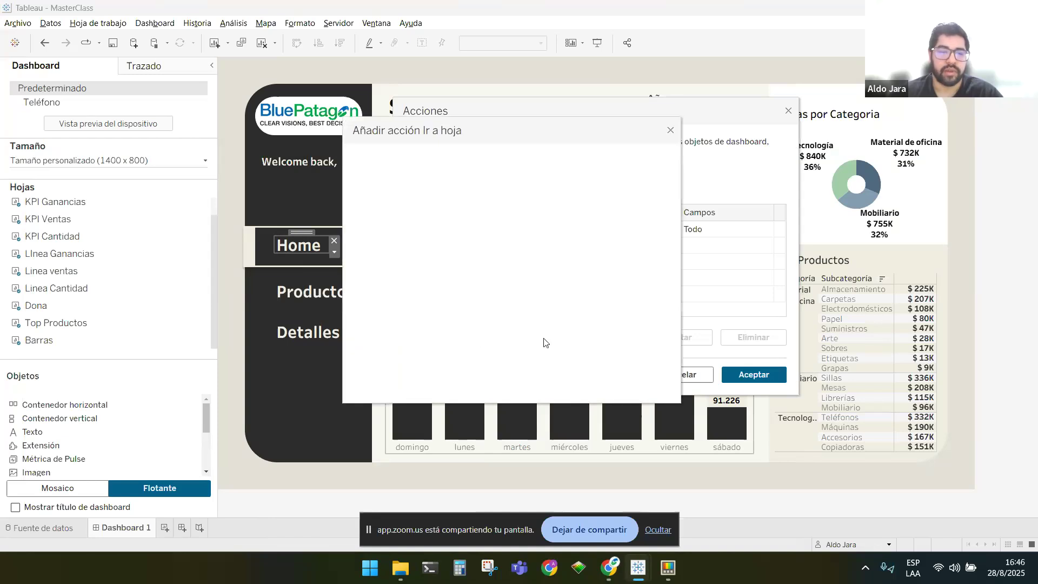
pyautogui.click(509, 241)
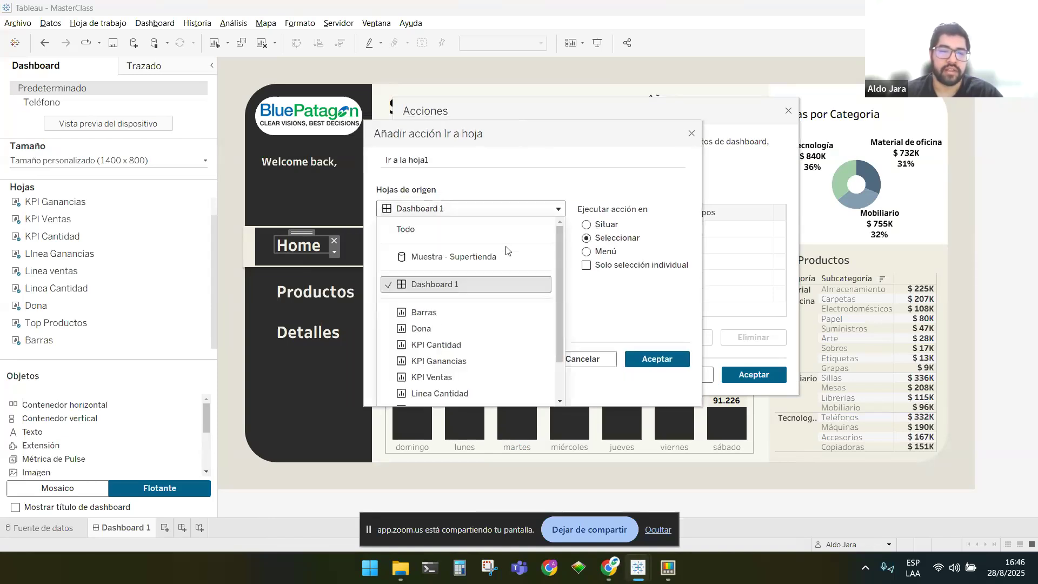
pyautogui.click(534, 215)
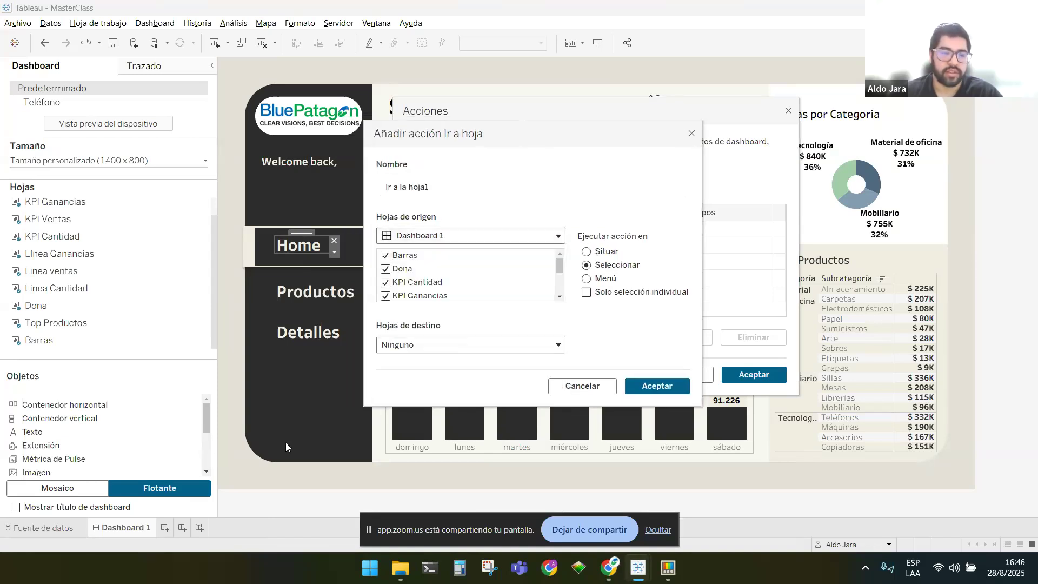
pyautogui.scroll(-1, 399, 279)
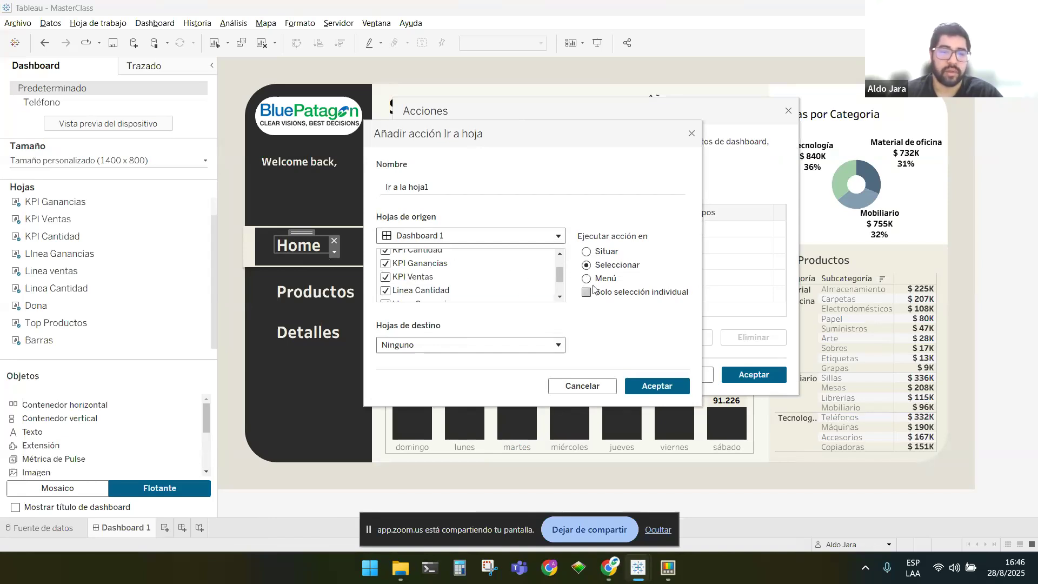
pyautogui.click(485, 347)
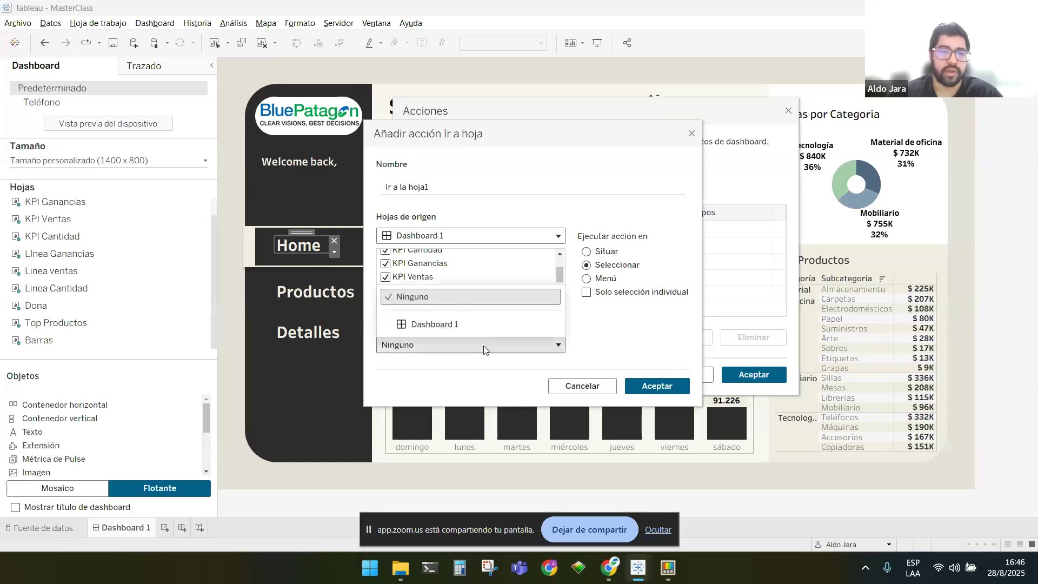
pyautogui.click(484, 349)
pyautogui.click(602, 383)
pyautogui.click(666, 378)
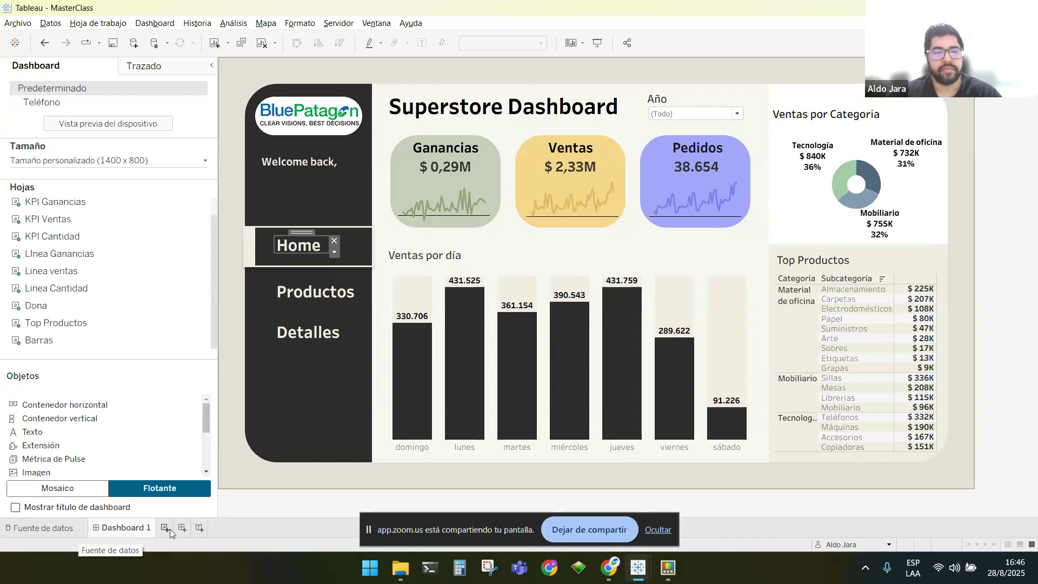
# Examine the installed connectors offered for a new data source in the MasterClass workbook, and return to Dashboard 1
pyautogui.click(73, 531)
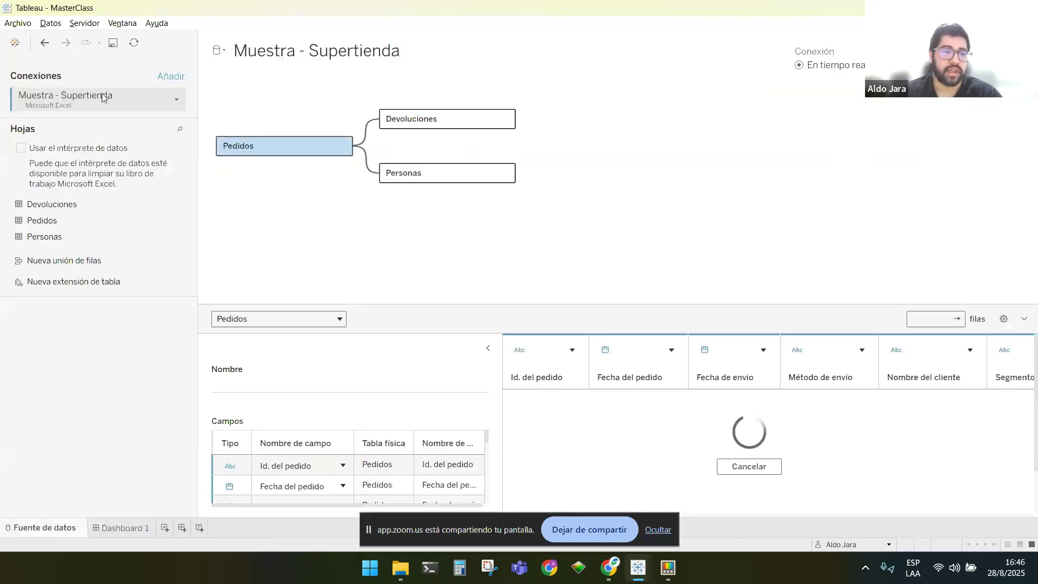
pyautogui.click(24, 27)
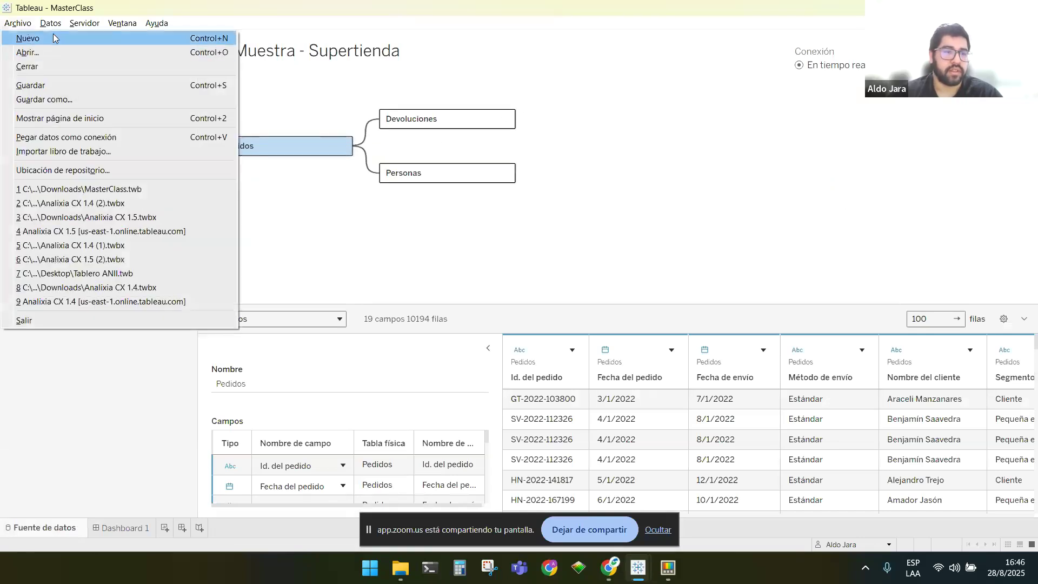
pyautogui.click(50, 22)
pyautogui.click(62, 39)
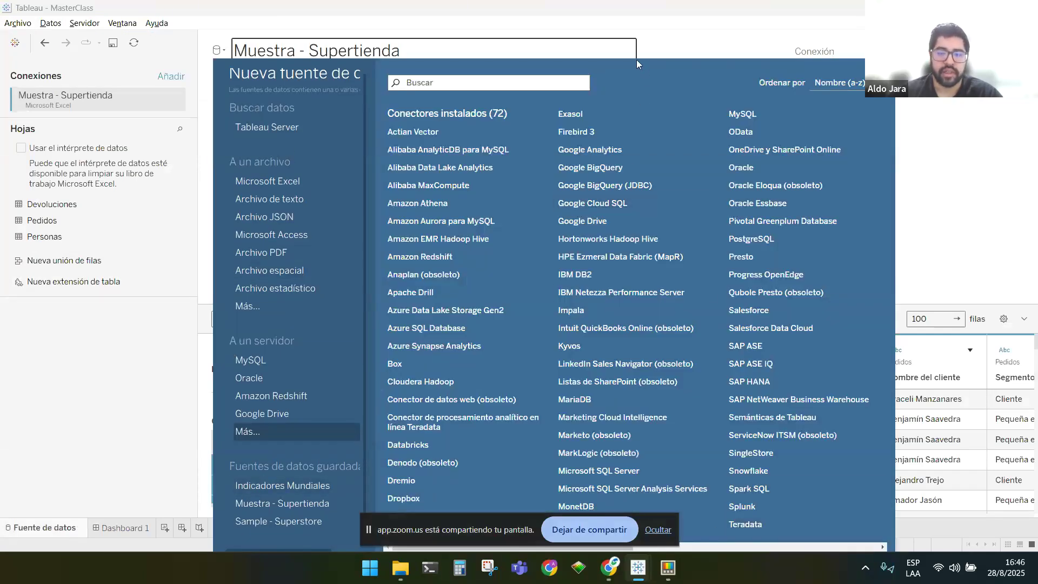
pyautogui.click(245, 431)
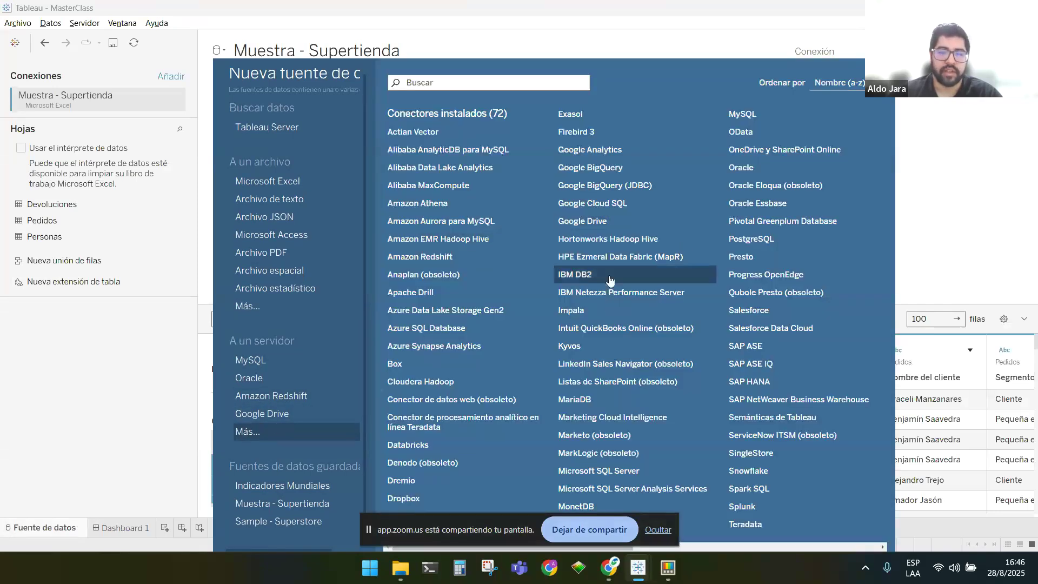
pyautogui.click(275, 304)
pyautogui.click(896, 521)
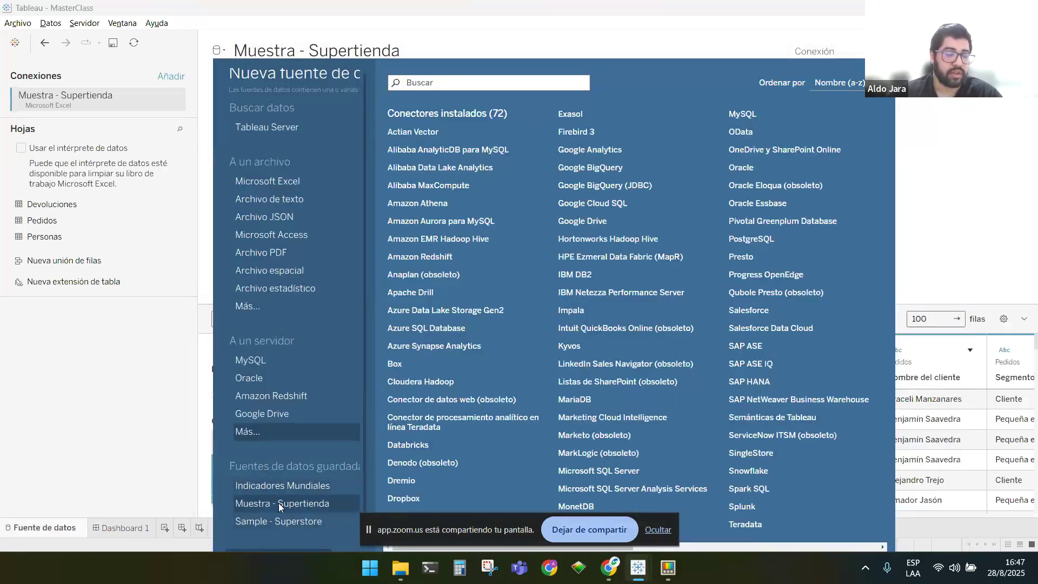
pyautogui.click(161, 440)
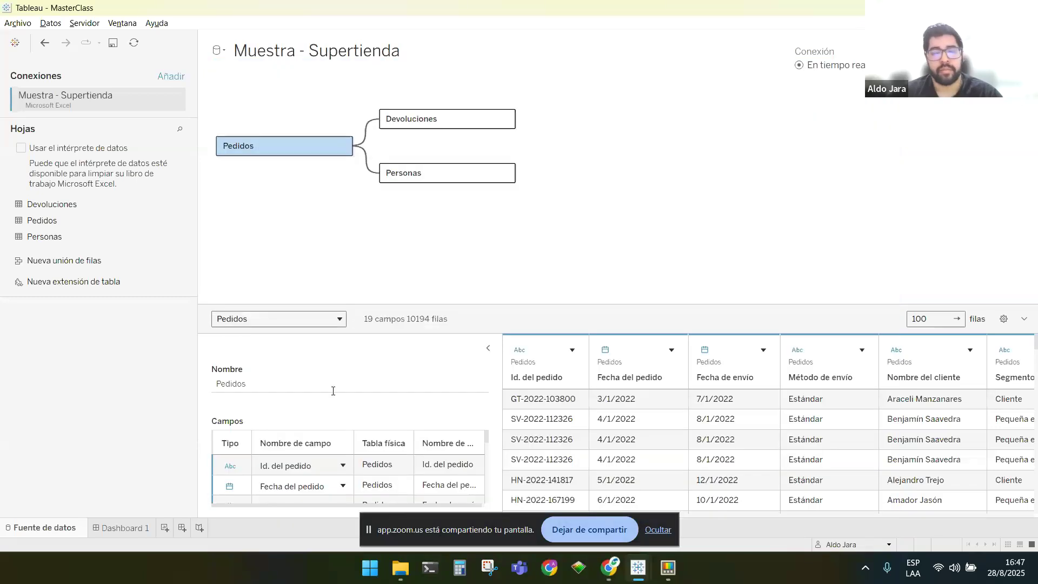
pyautogui.click(131, 528)
pyautogui.click(984, 418)
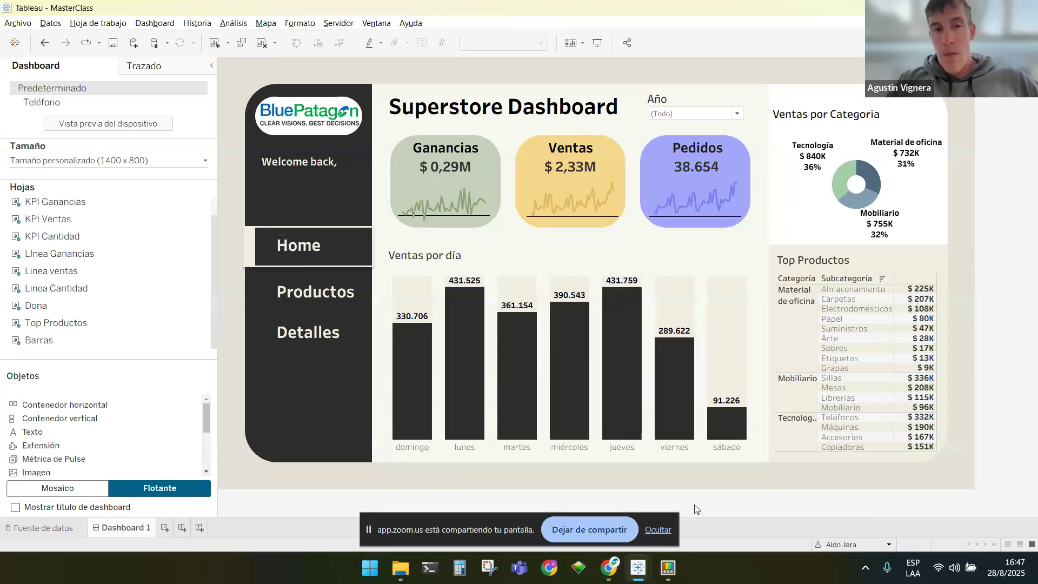
pyautogui.click(863, 575)
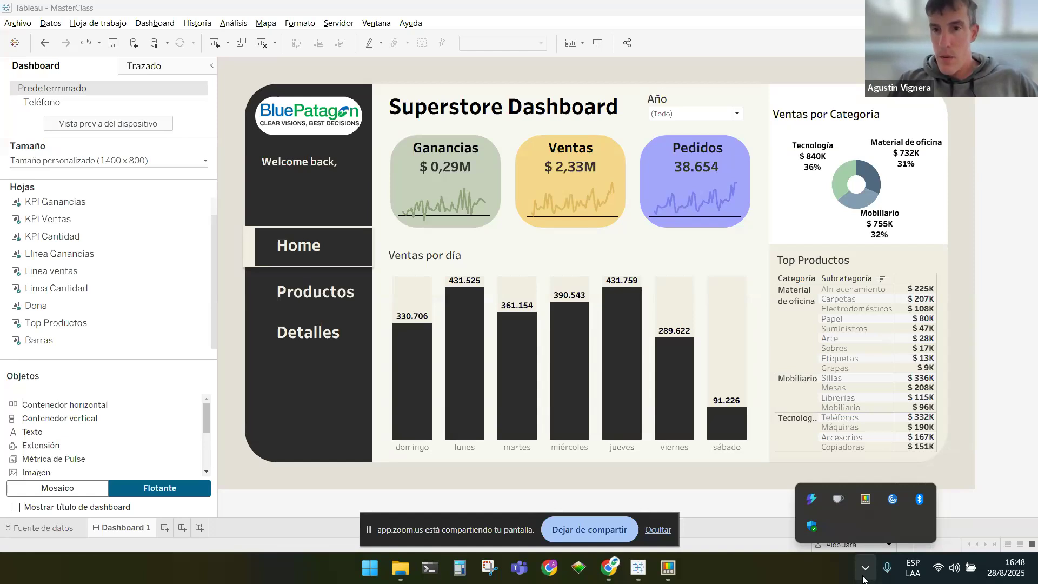
pyautogui.click(863, 578)
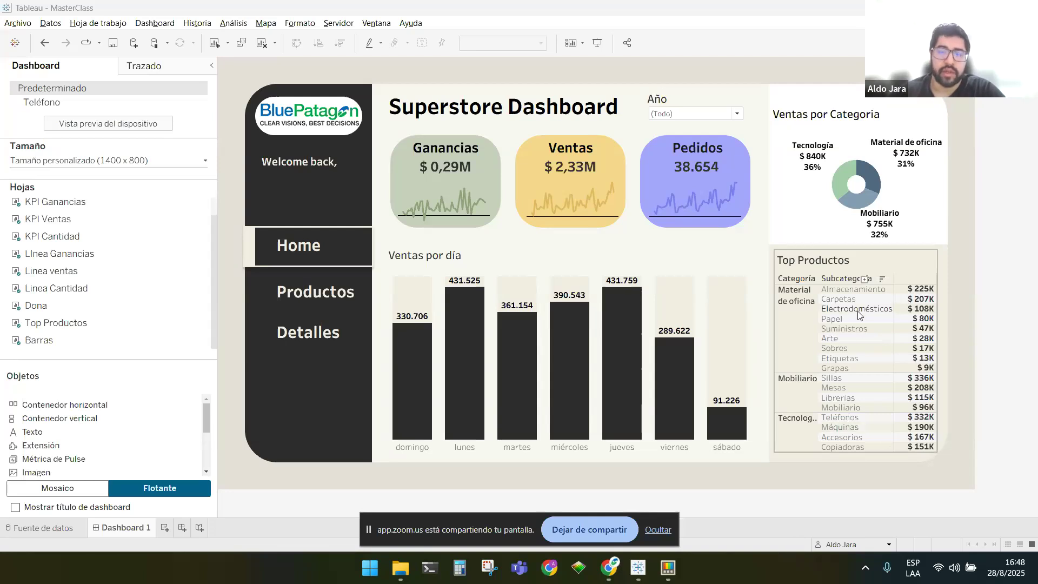
# Expand Subcategoría to the manufacturer level in the Top Productos table and set its fit to Ajustar anchura
pyautogui.click(864, 279)
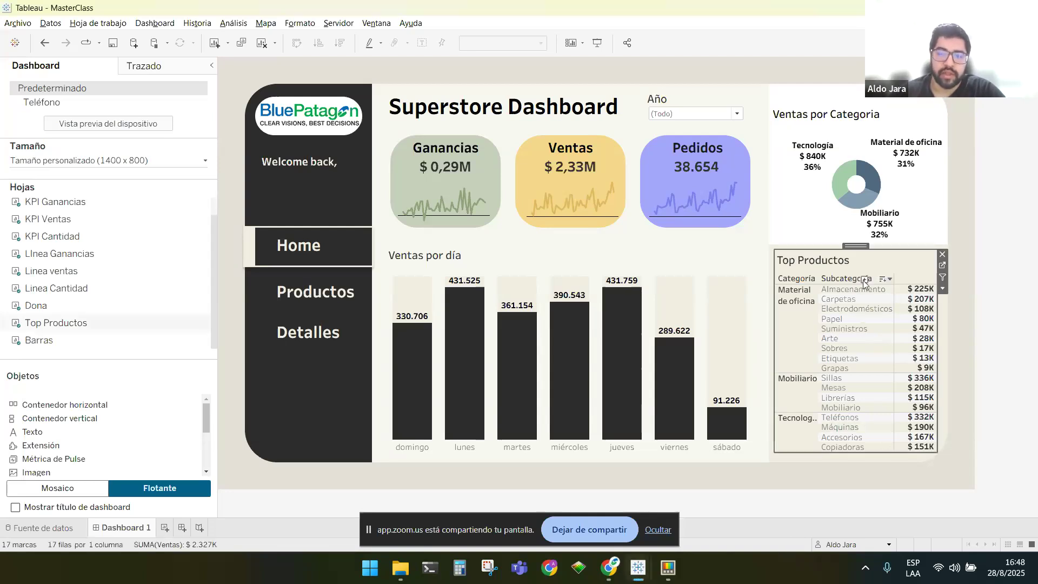
pyautogui.click(943, 288)
pyautogui.moveTo(933, 311)
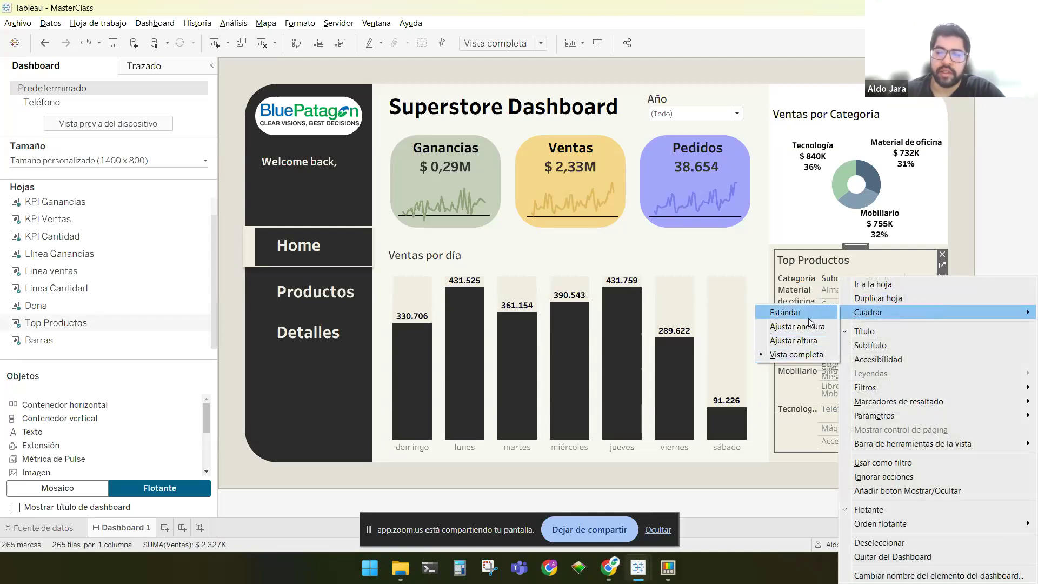
pyautogui.click(813, 328)
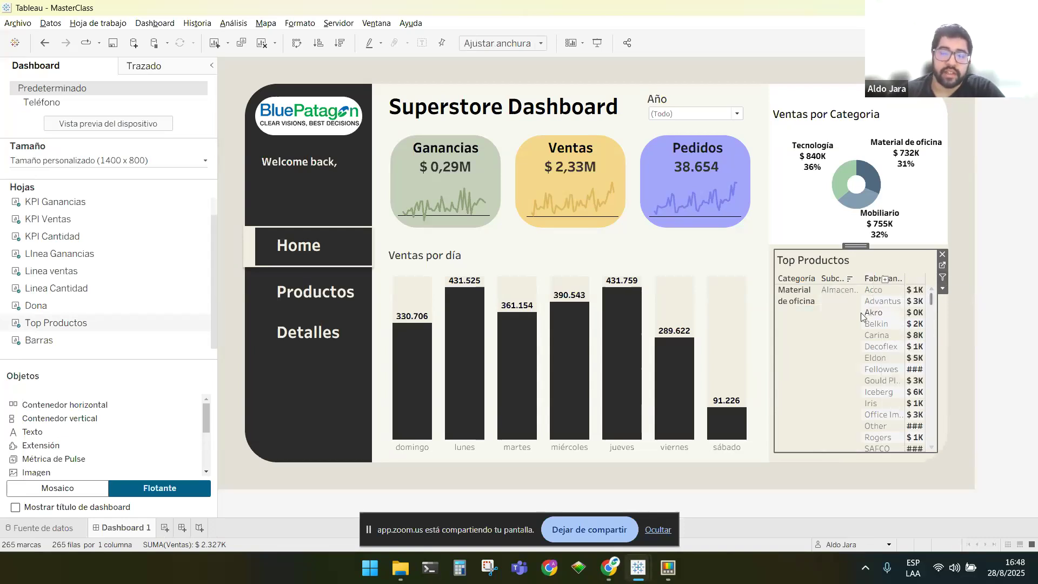
# Collapse the manufacturer level of the Top Productos table back to Subcategoría
pyautogui.click(842, 280)
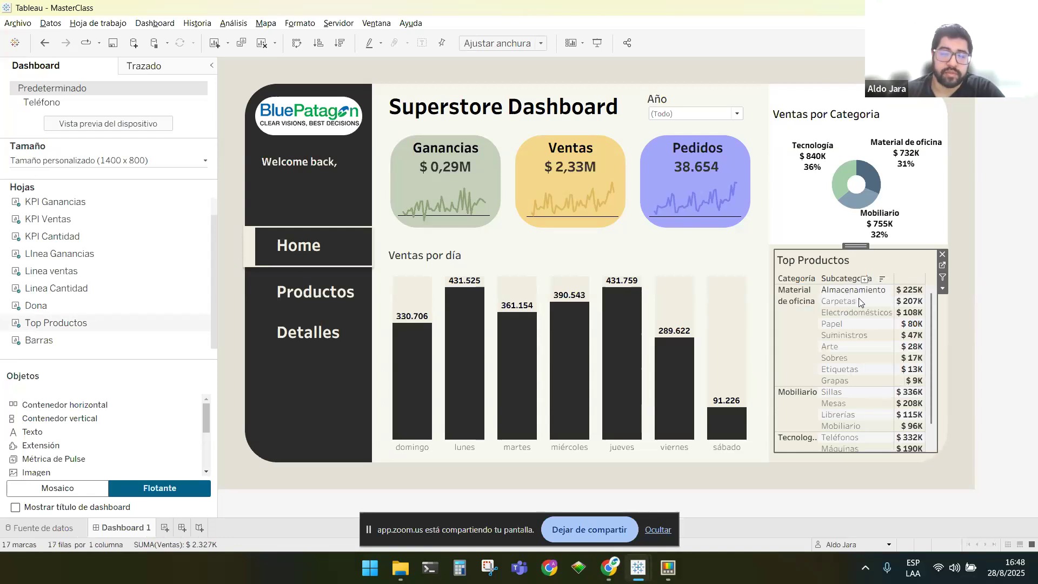
pyautogui.click(972, 360)
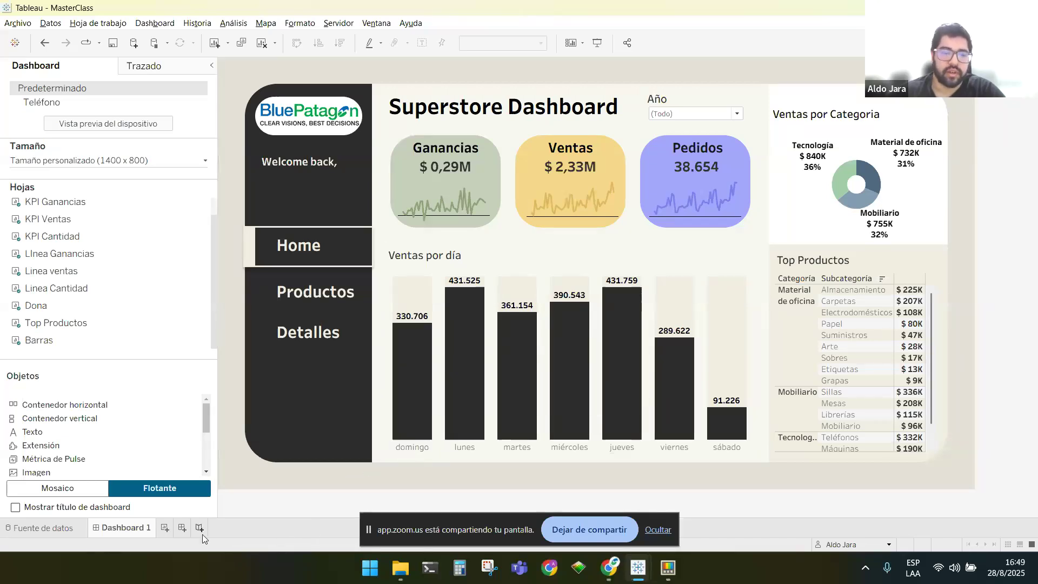
# Add a blank worksheet to the MasterClass workbook and return to Dashboard 1
pyautogui.click(163, 534)
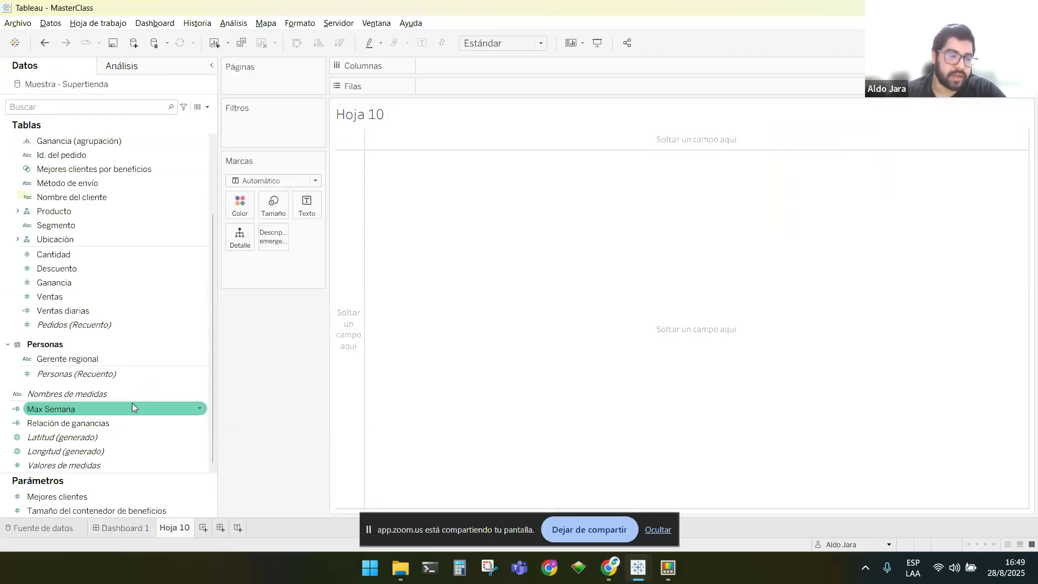
pyautogui.click(137, 529)
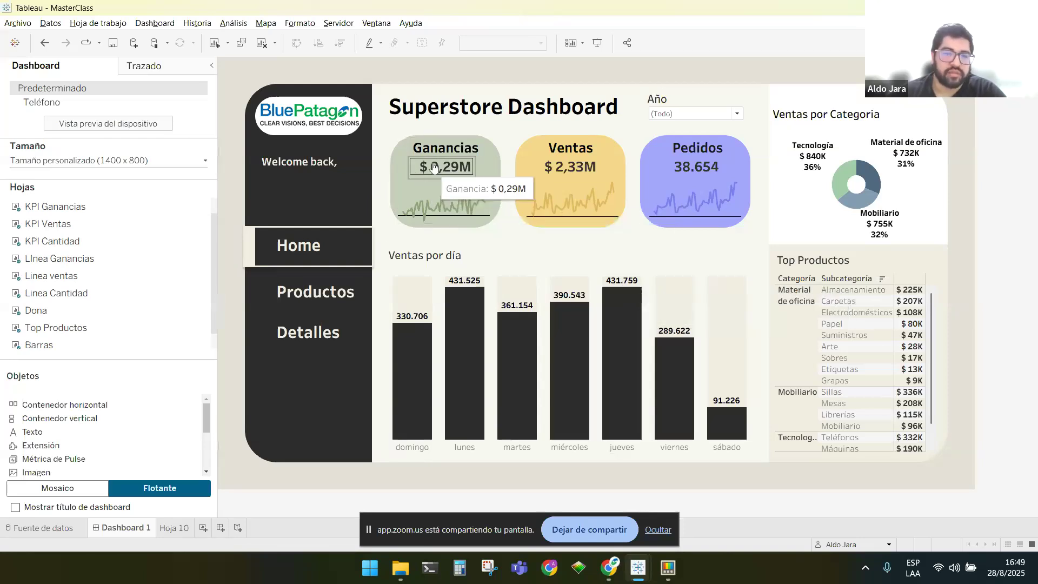
# Try a floating blank object with a solid green background, about 230 by 196, over the Ganancias card, and remove it
pyautogui.scroll(-2, 93, 427)
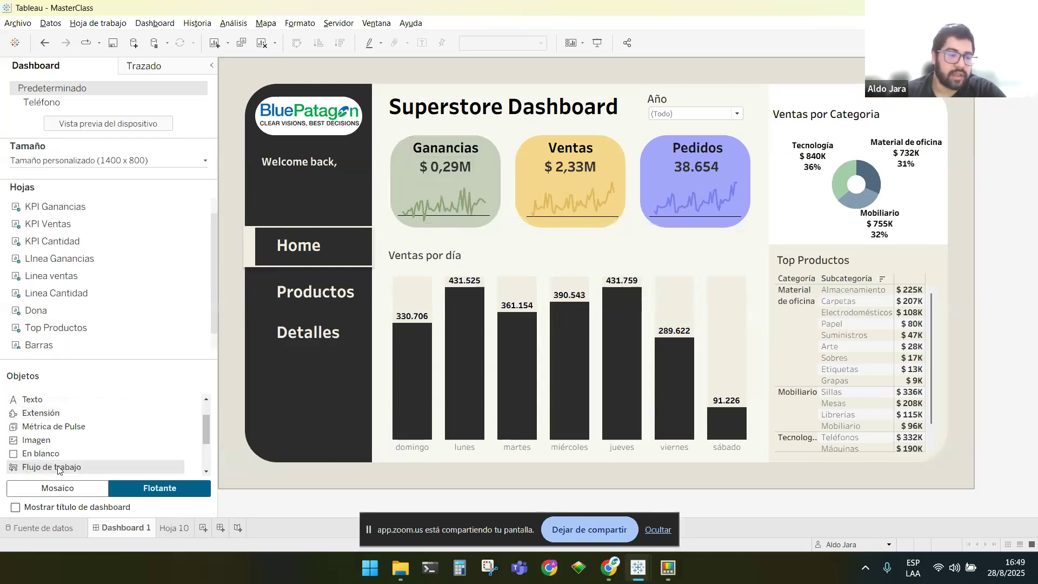
pyautogui.moveTo(59, 426); pyautogui.dragTo(488, 200)
pyautogui.rightClick(638, 251)
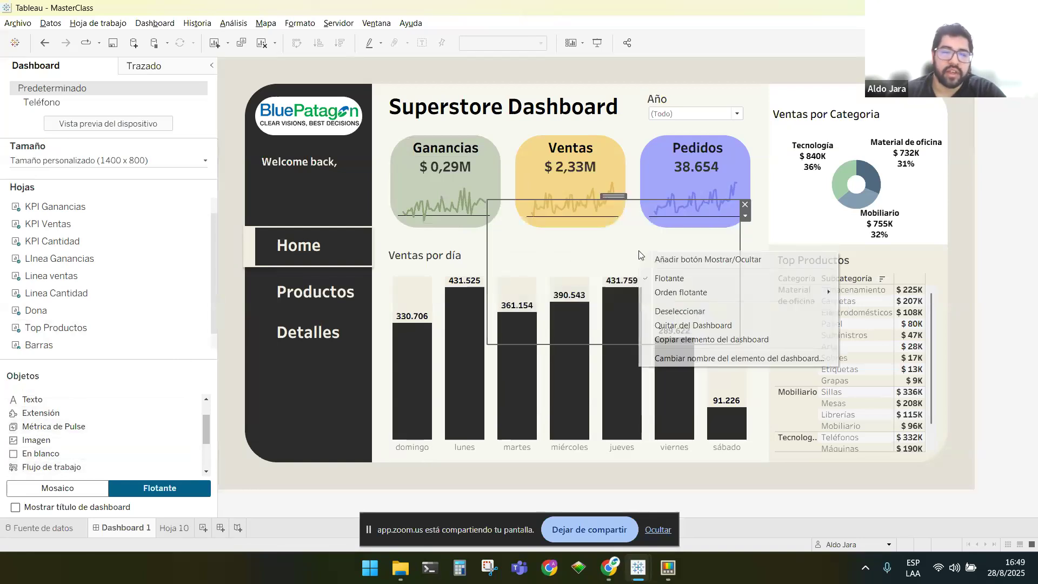
pyautogui.click(162, 67)
pyautogui.click(60, 250)
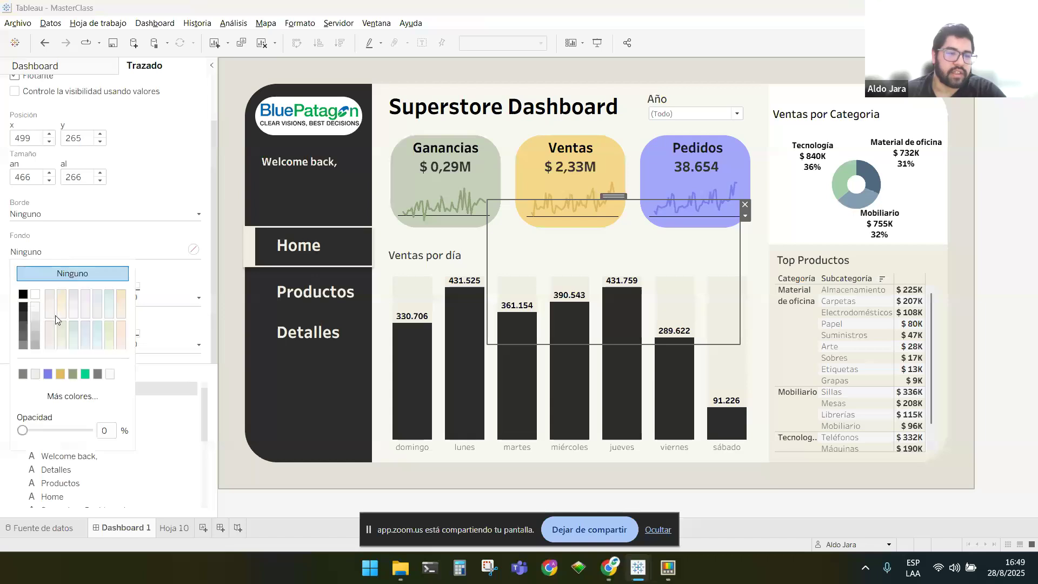
pyautogui.click(23, 373)
pyautogui.moveTo(613, 196); pyautogui.dragTo(502, 117)
pyautogui.moveTo(628, 265); pyautogui.dragTo(501, 228)
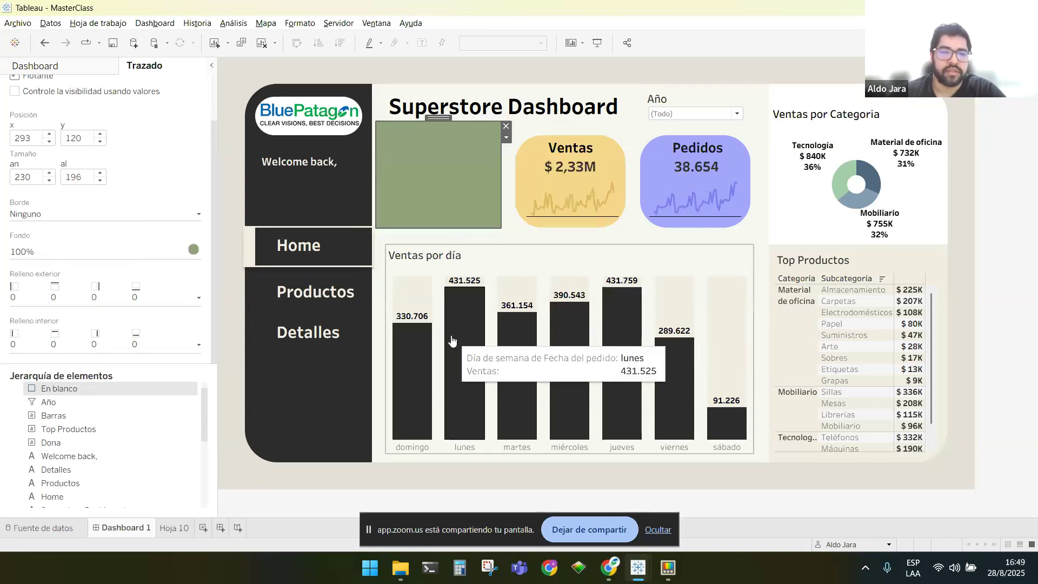
pyautogui.click(505, 128)
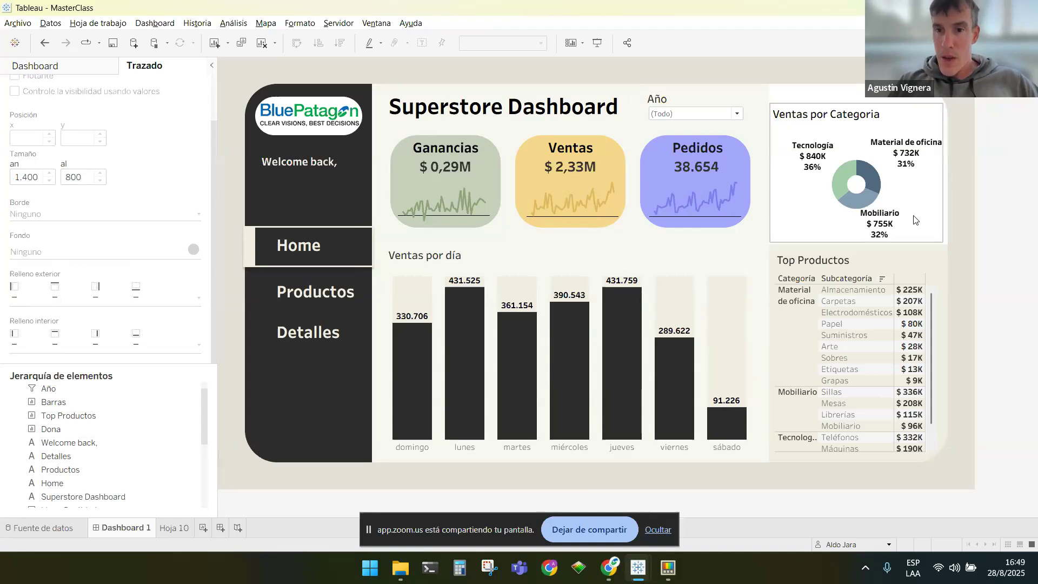
# Change the sizing of Dashboard 1 from a fixed size to Automático
pyautogui.scroll(-5, 143, 462)
pyautogui.scroll(5, 171, 495)
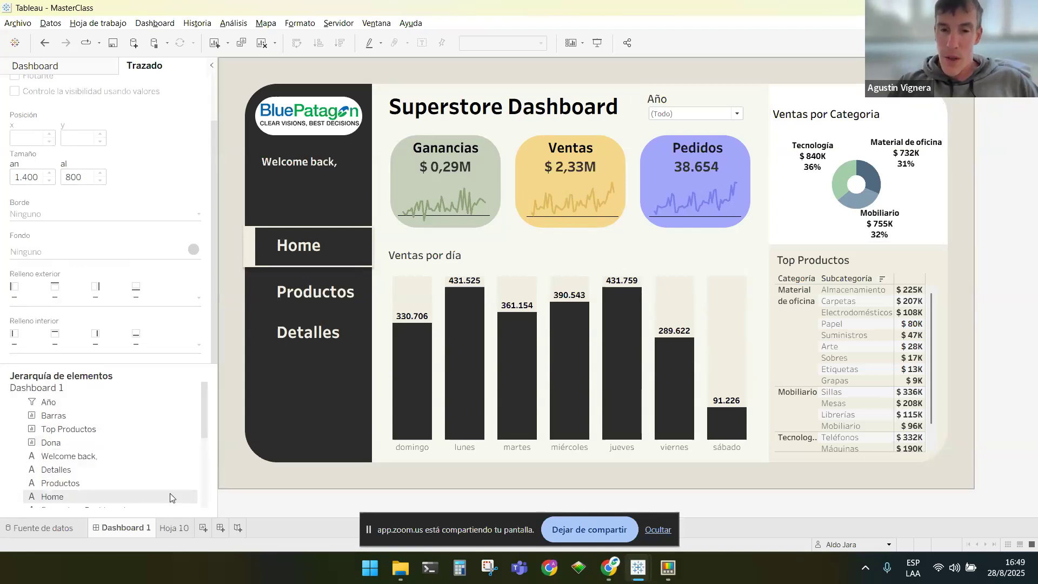
pyautogui.click(64, 66)
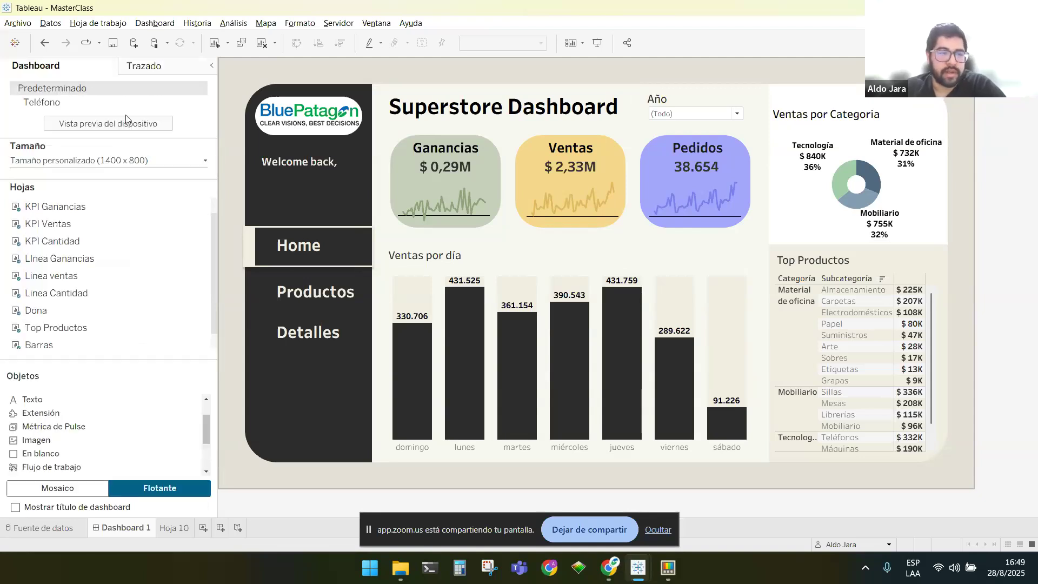
pyautogui.click(190, 160)
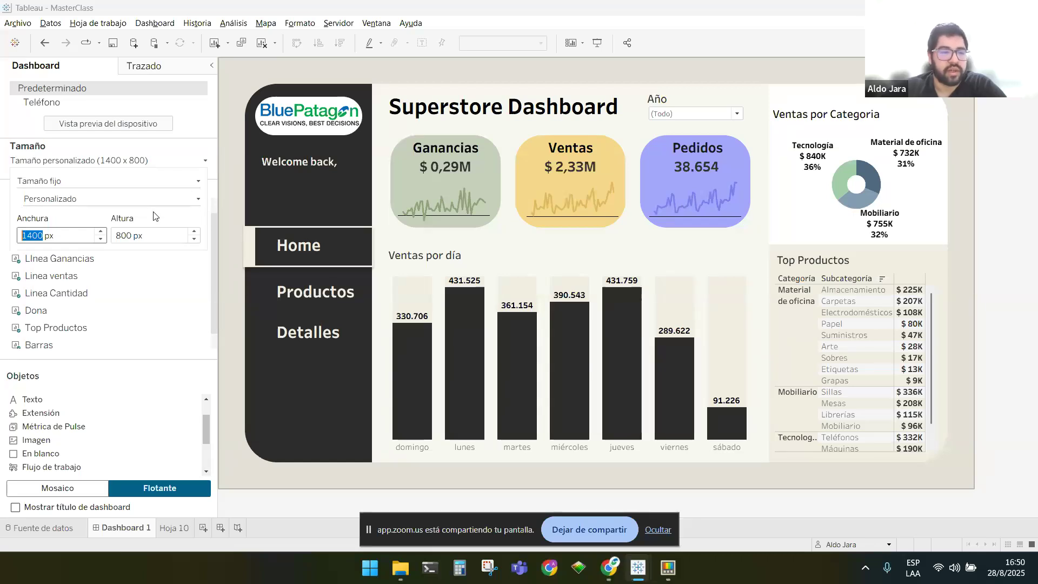
pyautogui.click(157, 183)
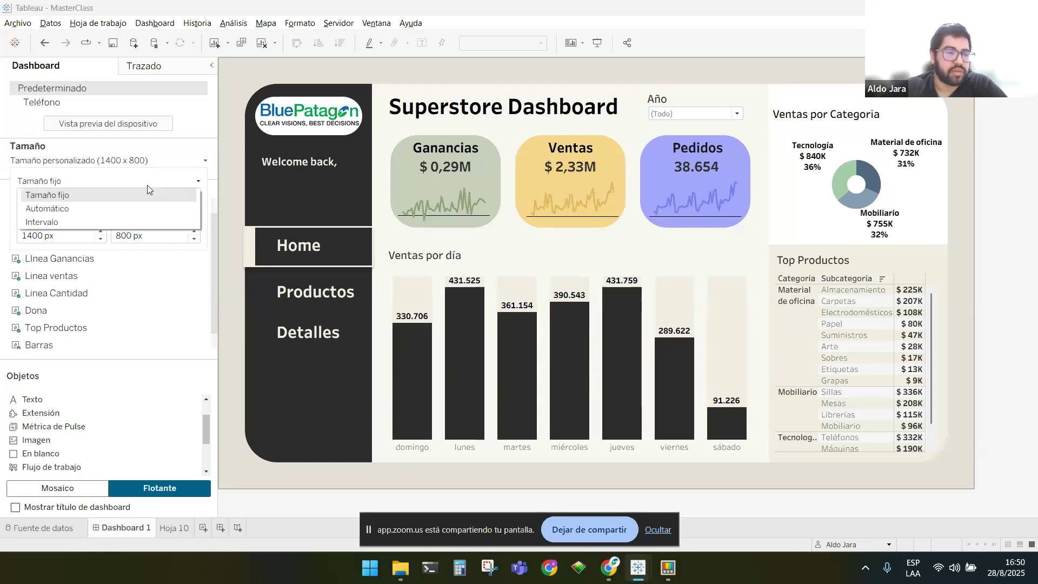
pyautogui.click(92, 208)
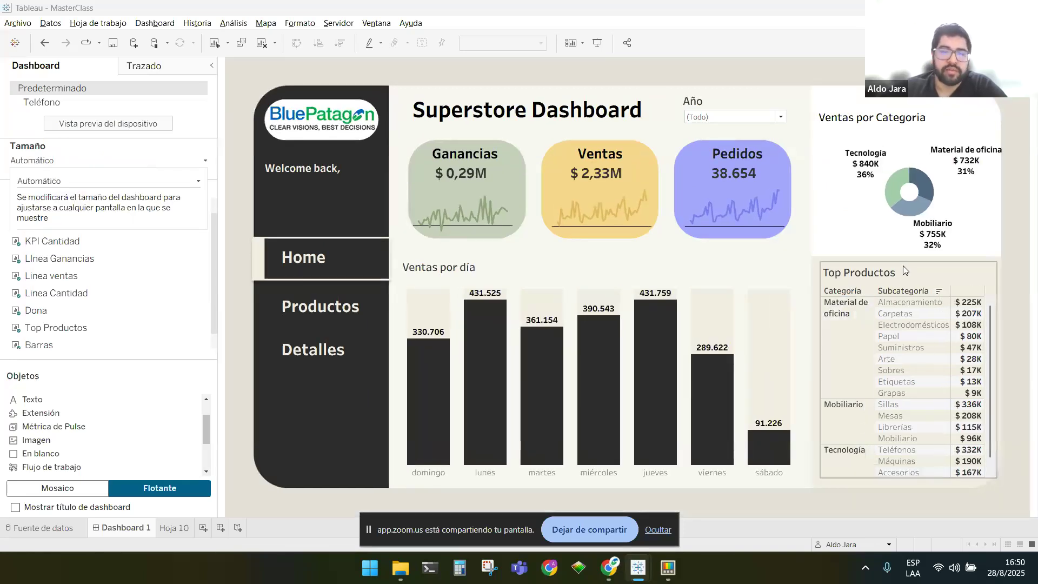
pyautogui.click(137, 179)
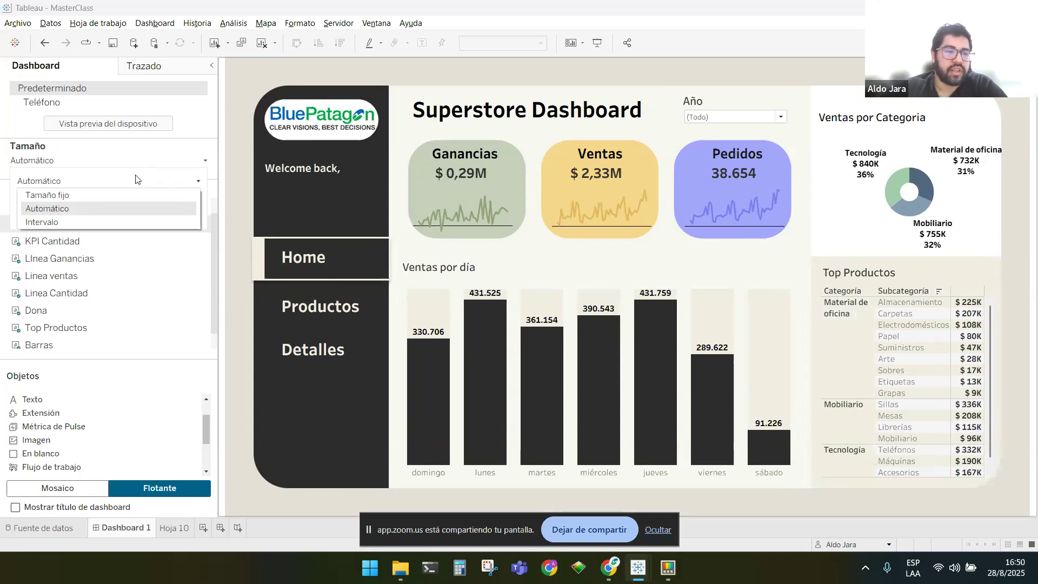
pyautogui.click(265, 151)
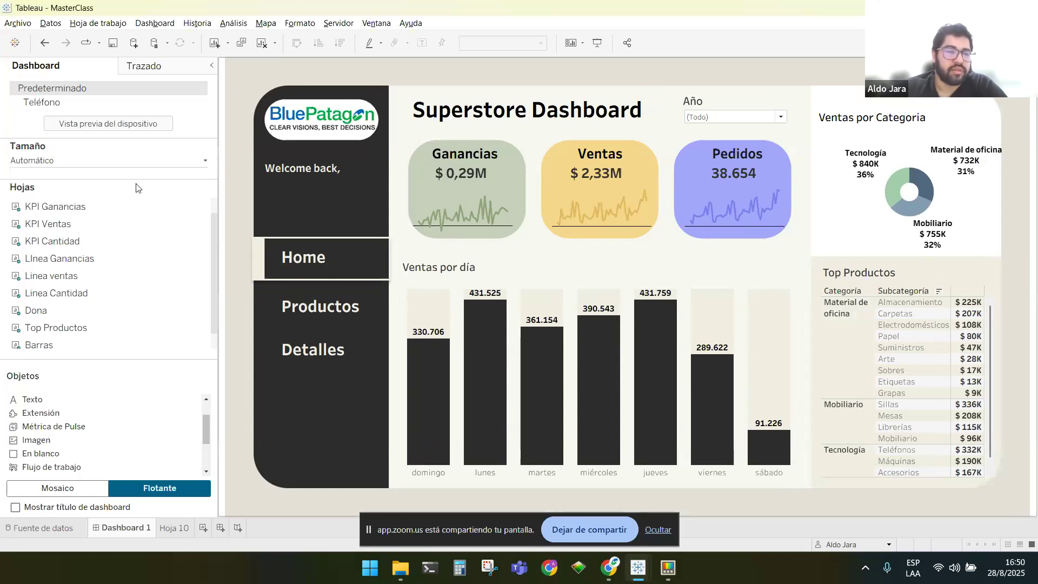
pyautogui.click(147, 161)
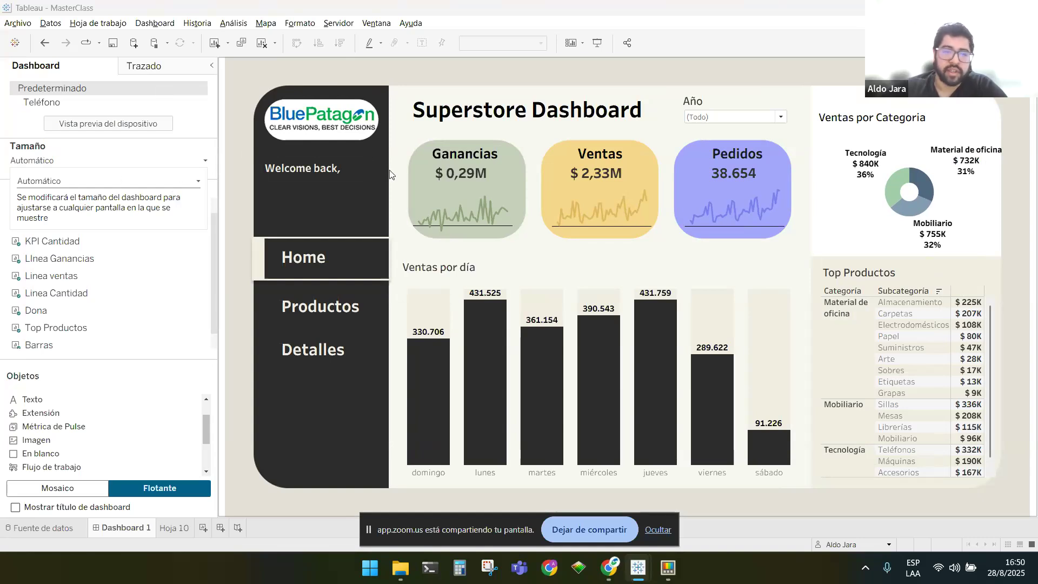
# Examine the Teléfono layout of Dashboard 1 and return to the Predeterminado layout
pyautogui.click(31, 103)
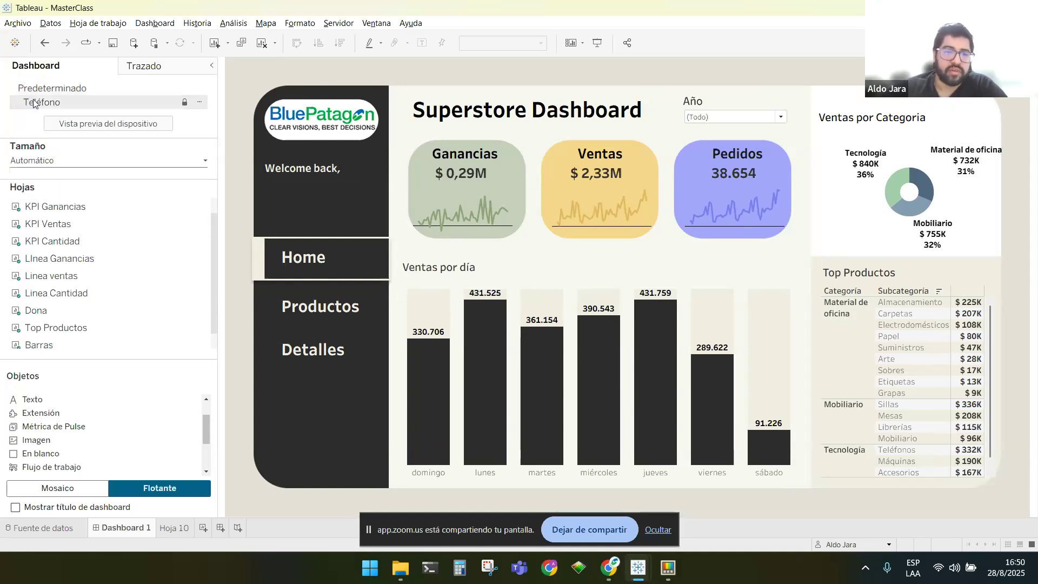
pyautogui.scroll(-5, 301, 345)
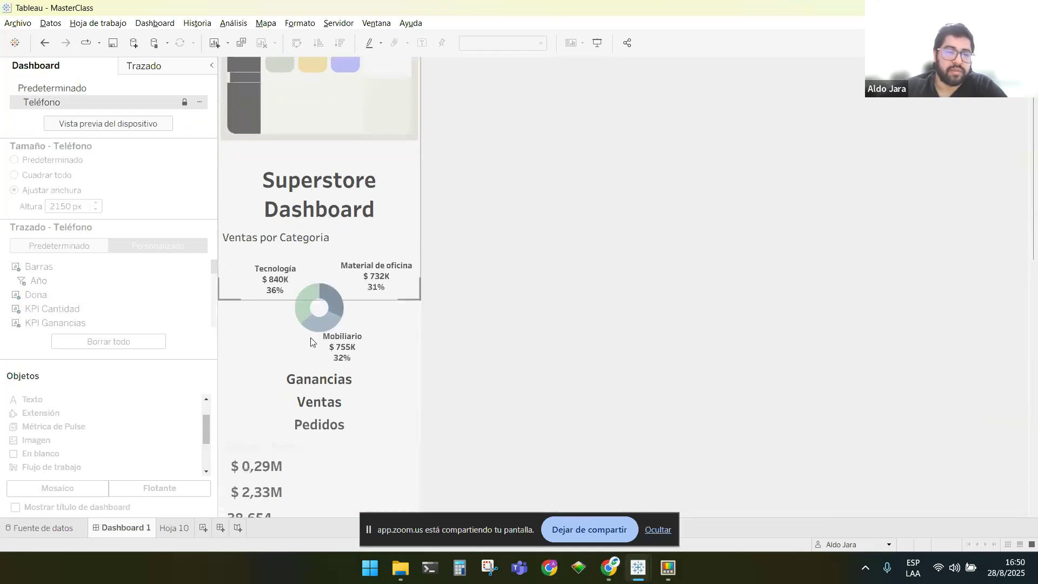
pyautogui.scroll(-3, 389, 366)
pyautogui.scroll(7, 388, 367)
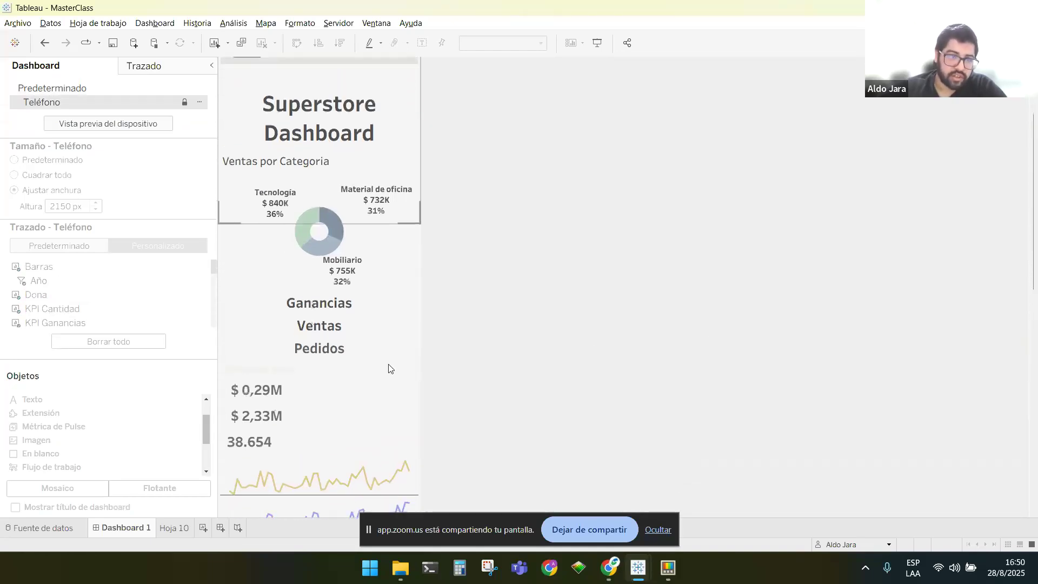
pyautogui.scroll(1, 296, 153)
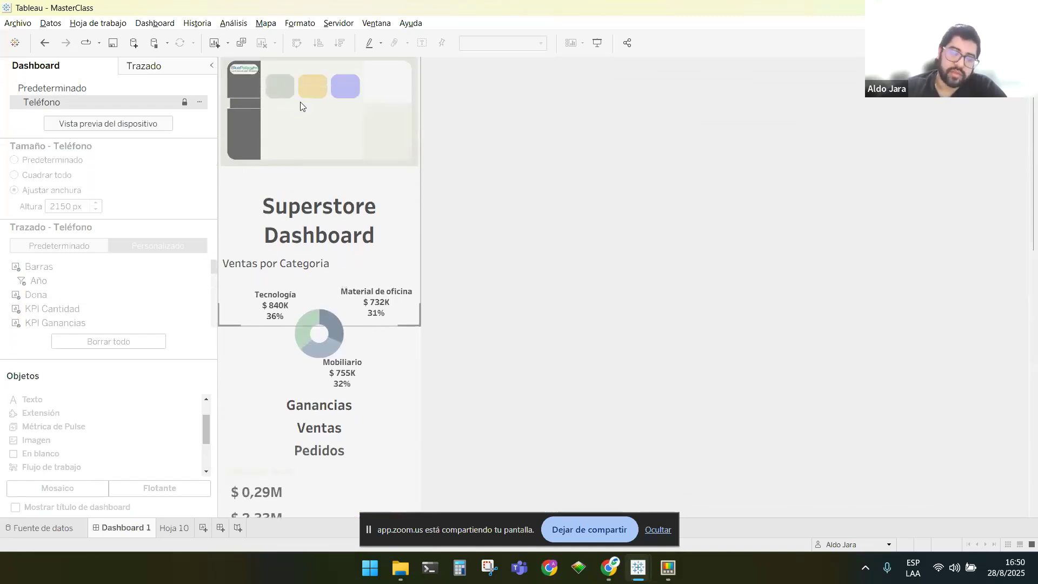
pyautogui.click(123, 94)
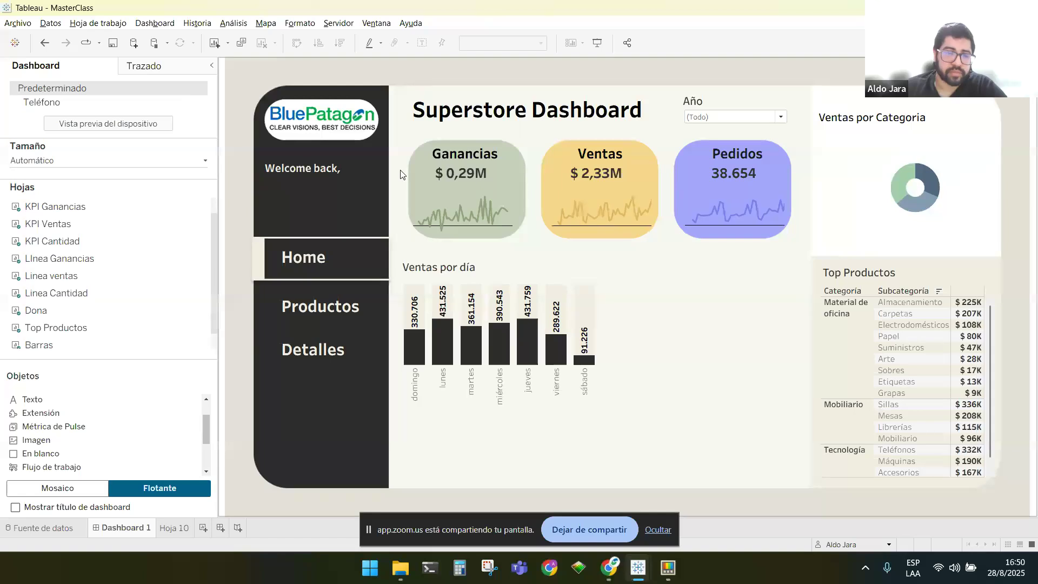
# Switch new objects to Mosaico placement, look through the available dashboard objects, and switch back to Flotante
pyautogui.moveTo(498, 212)
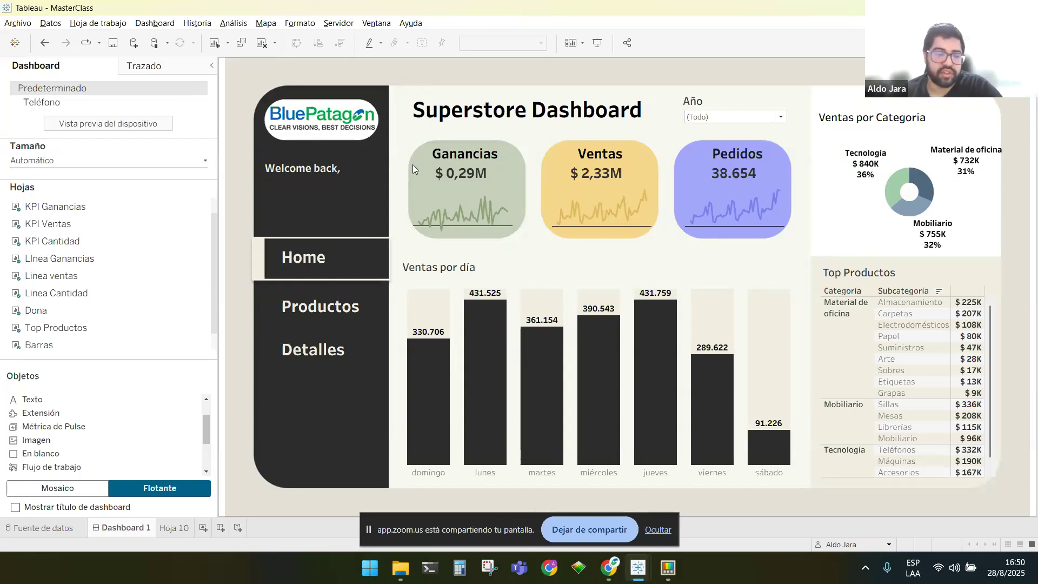
pyautogui.click(61, 488)
pyautogui.scroll(-2, 65, 464)
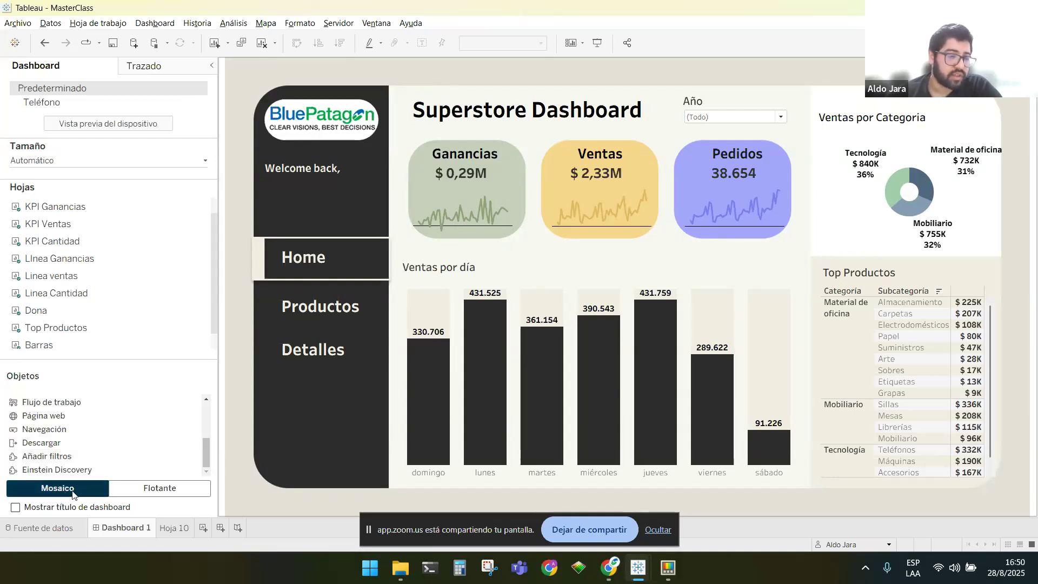
pyautogui.scroll(3, 100, 468)
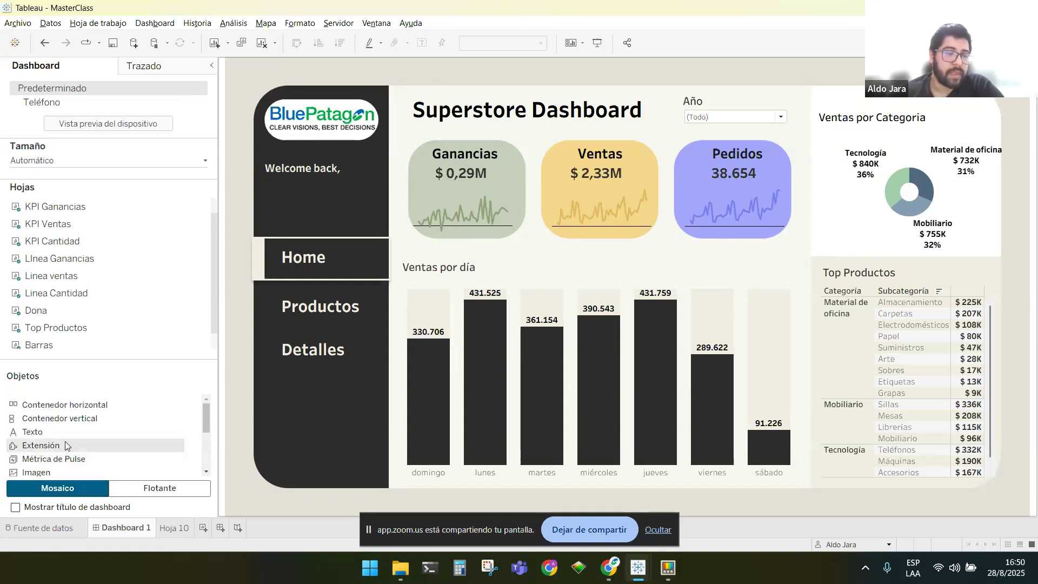
pyautogui.click(133, 484)
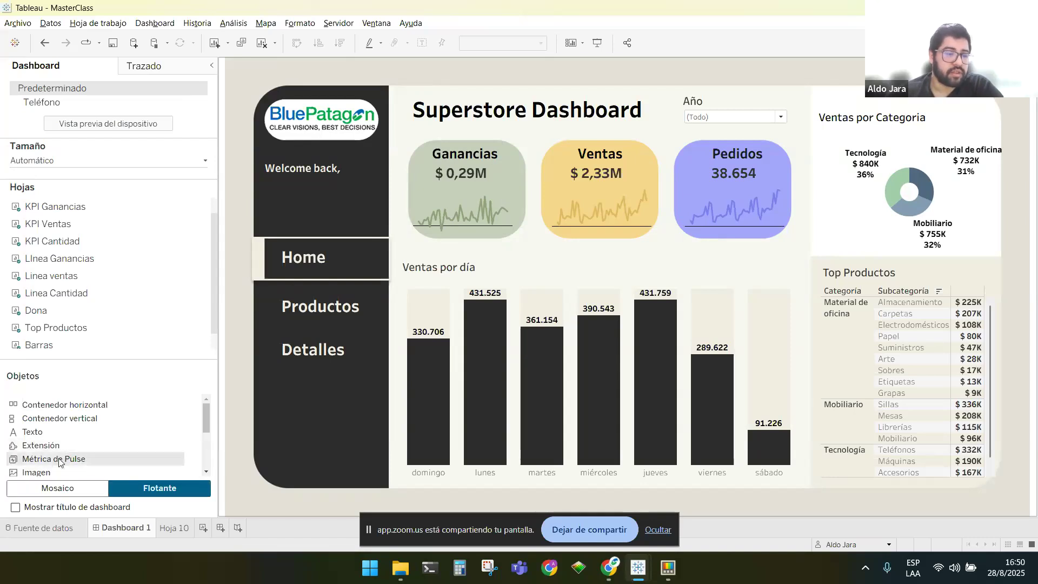
# Place a floating horizontal container across the three KPI cards and put a blank object inside it
pyautogui.moveTo(96, 405); pyautogui.dragTo(423, 137)
pyautogui.moveTo(696, 290); pyautogui.dragTo(786, 234)
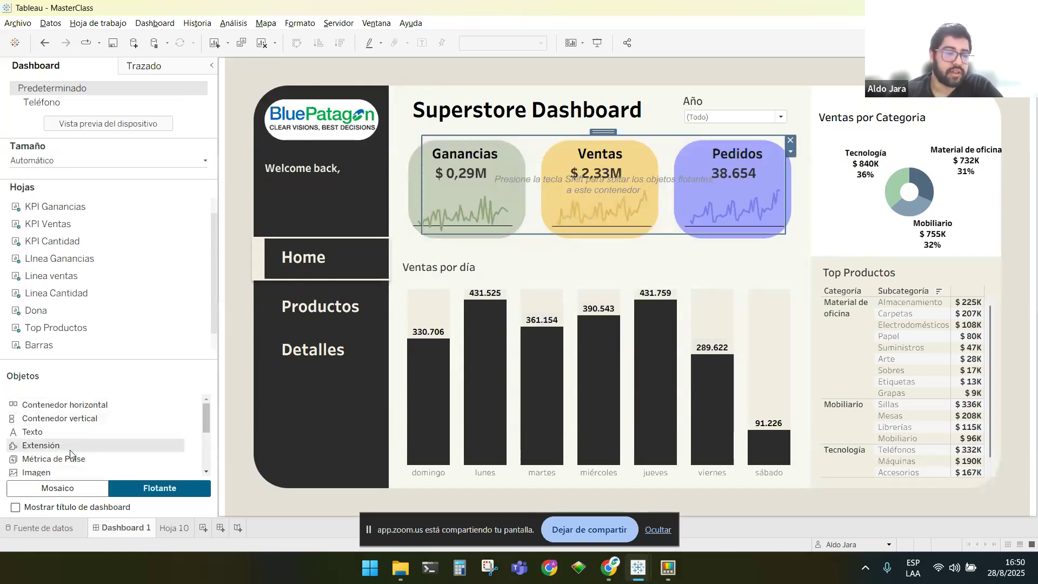
pyautogui.scroll(-1, 54, 469)
pyautogui.moveTo(54, 454); pyautogui.dragTo(481, 171)
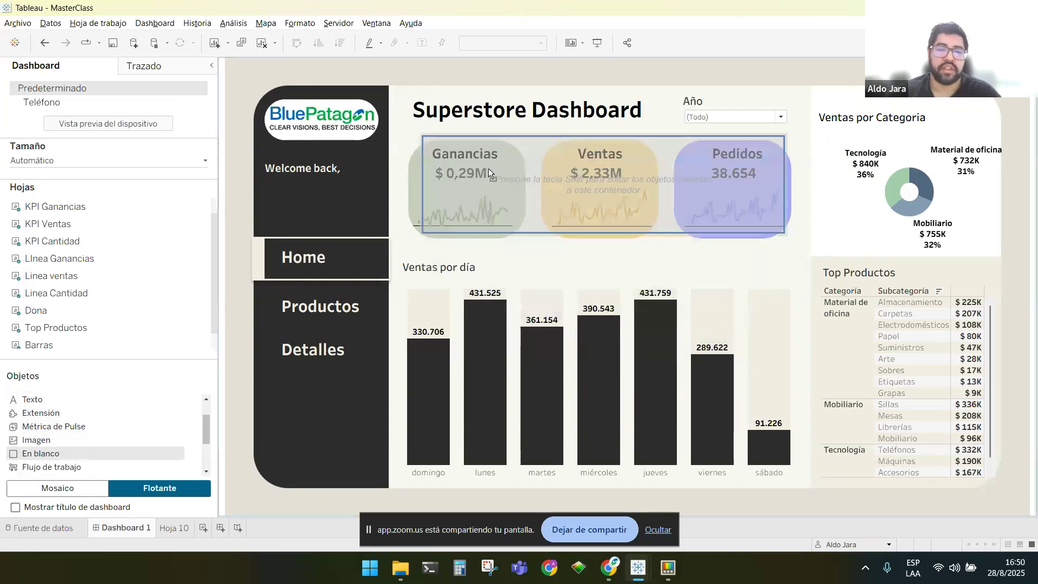
# Insert the Hoja 10 sheet into the horizontal container over the KPI cards, ahead of the blank object
pyautogui.click(143, 69)
pyautogui.click(74, 71)
pyautogui.moveTo(65, 203); pyautogui.dragTo(456, 172)
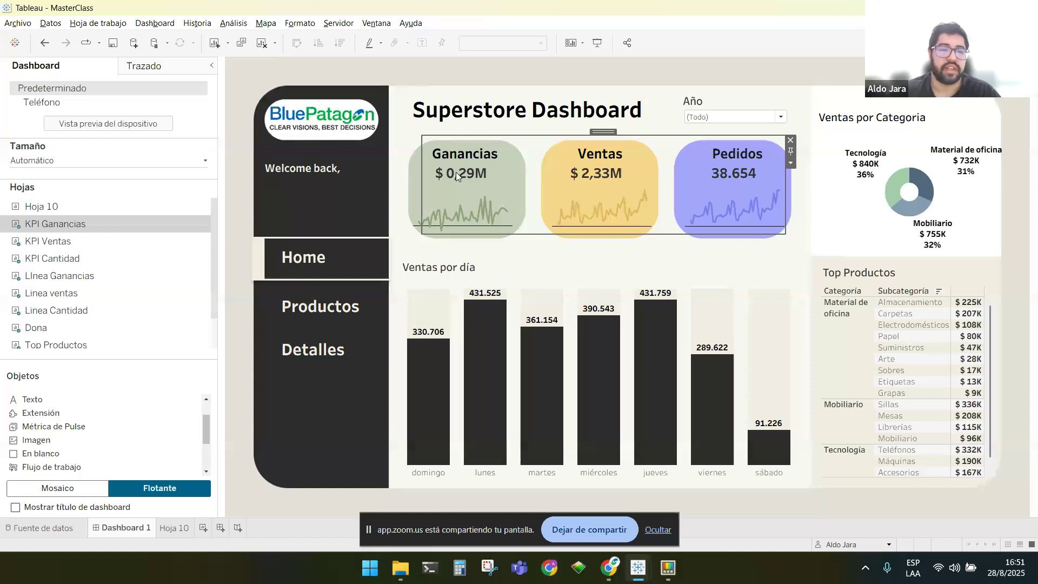
pyautogui.moveTo(123, 227); pyautogui.dragTo(375, 204)
pyautogui.moveTo(97, 208); pyautogui.dragTo(442, 207)
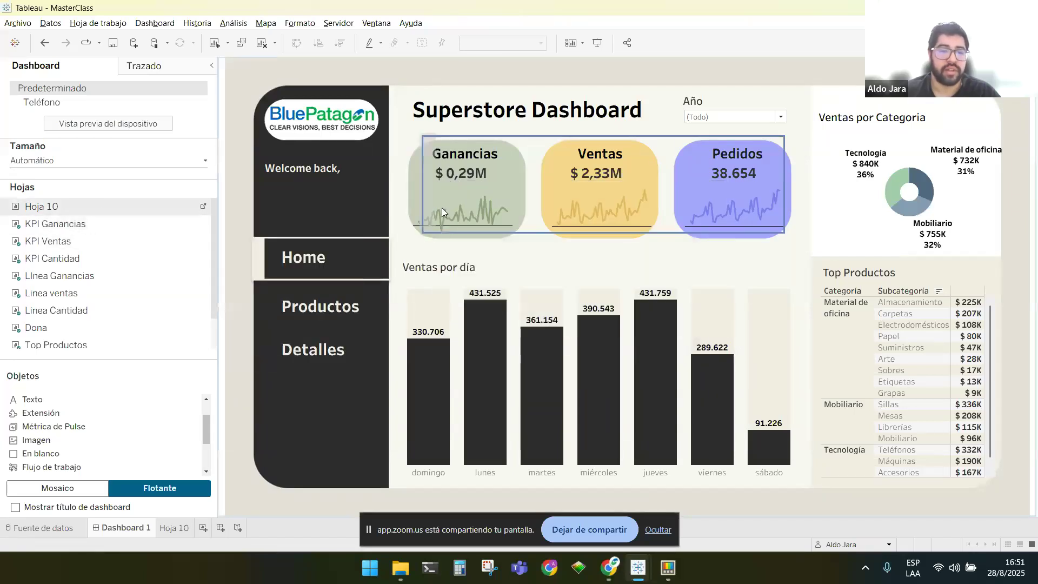
# Examine the areas that Hoja 10 and the blank object each occupy inside the horizontal container
pyautogui.click(763, 194)
pyautogui.click(596, 194)
pyautogui.click(750, 198)
pyautogui.click(593, 199)
pyautogui.click(756, 207)
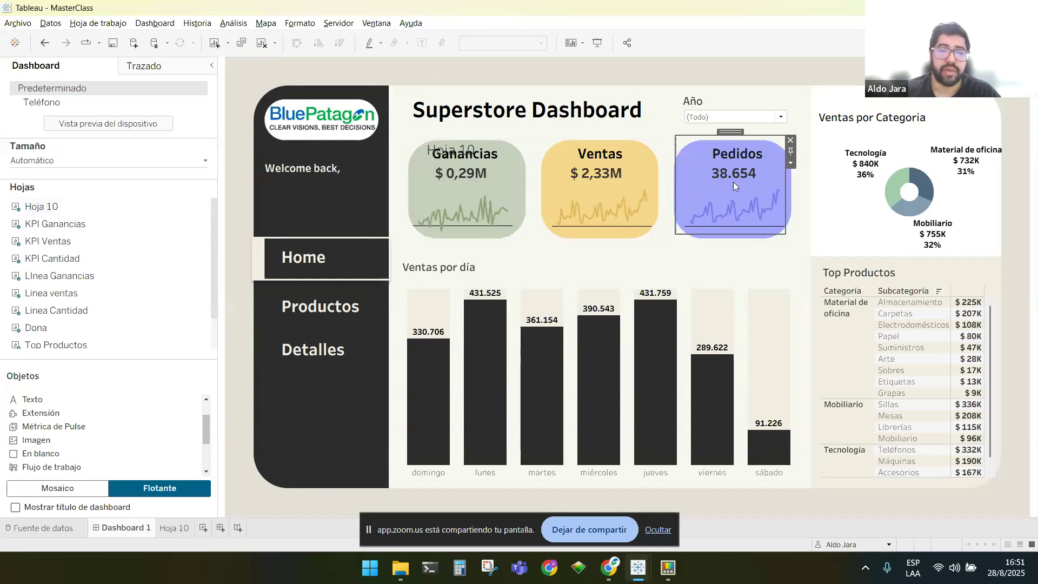
pyautogui.click(595, 196)
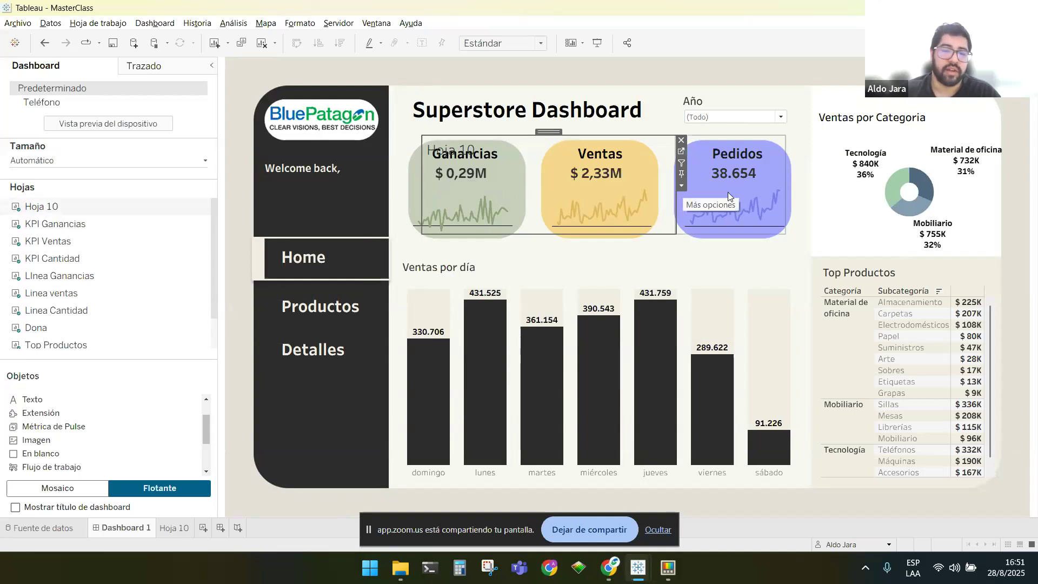
# Remove the blank object from the horizontal container and select the Hoja 10 sheet in it
pyautogui.click(756, 212)
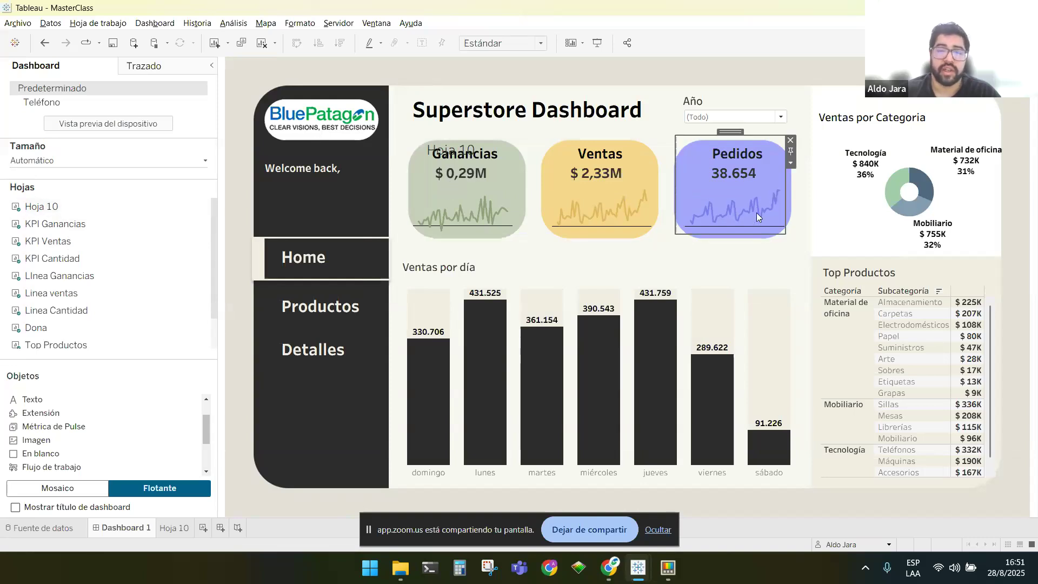
pyautogui.click(790, 162)
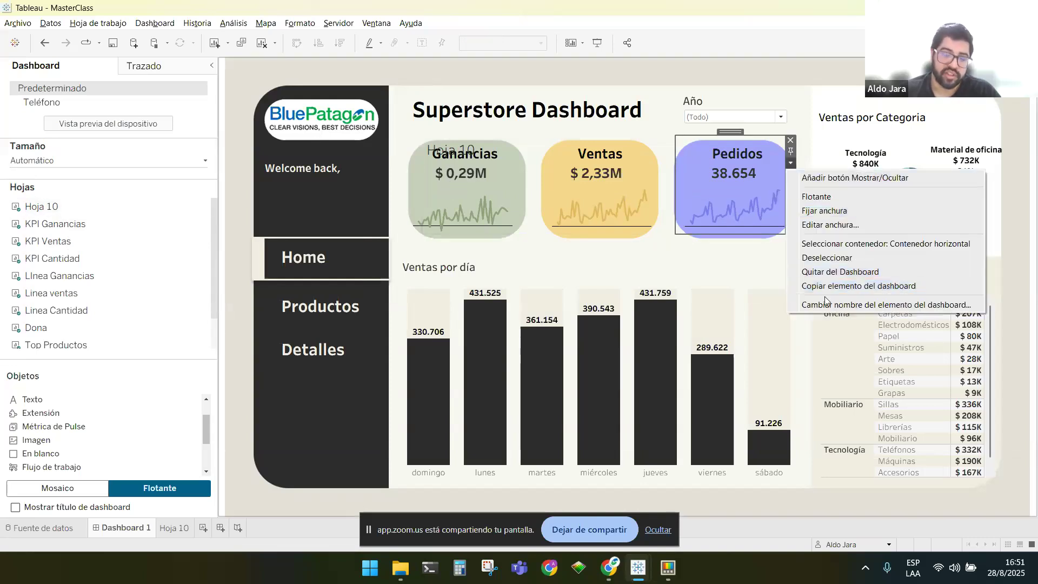
pyautogui.click(840, 271)
pyautogui.click(707, 219)
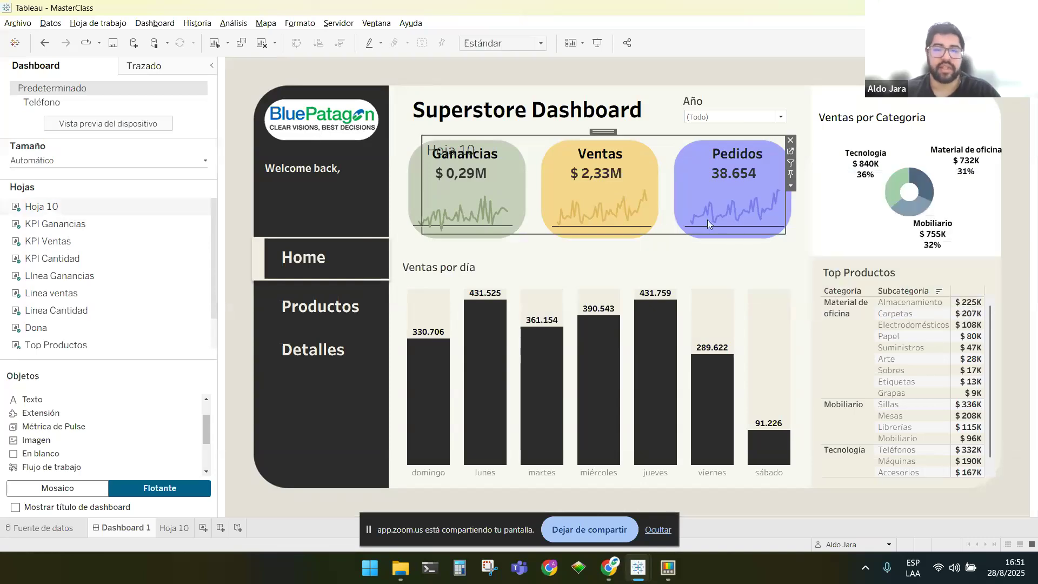
# Remove the Hoja 10 sheet from the horizontal container over the KPI cards and clear the selection
pyautogui.click(790, 185)
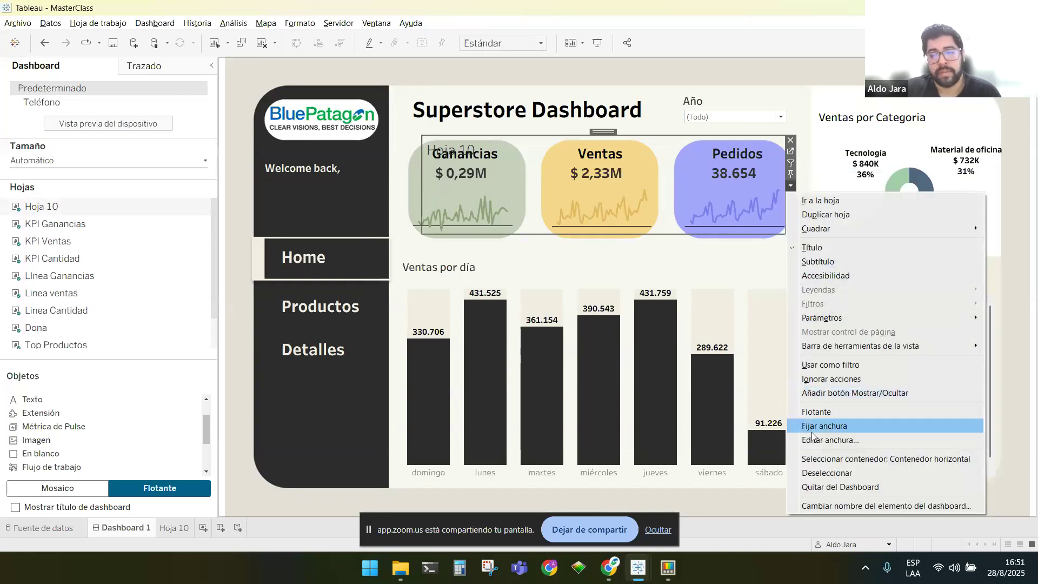
pyautogui.click(859, 487)
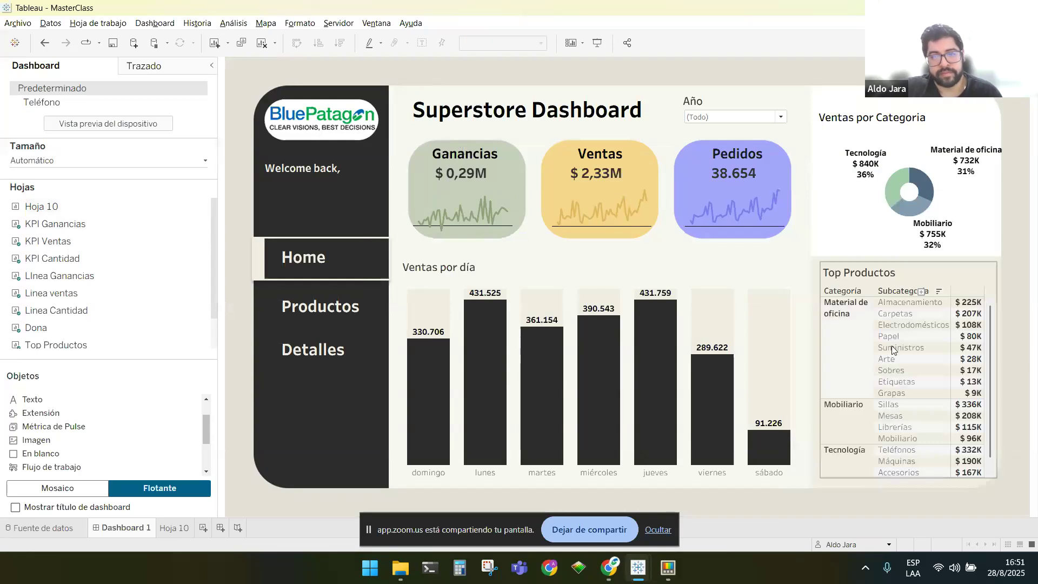
pyautogui.click(1005, 290)
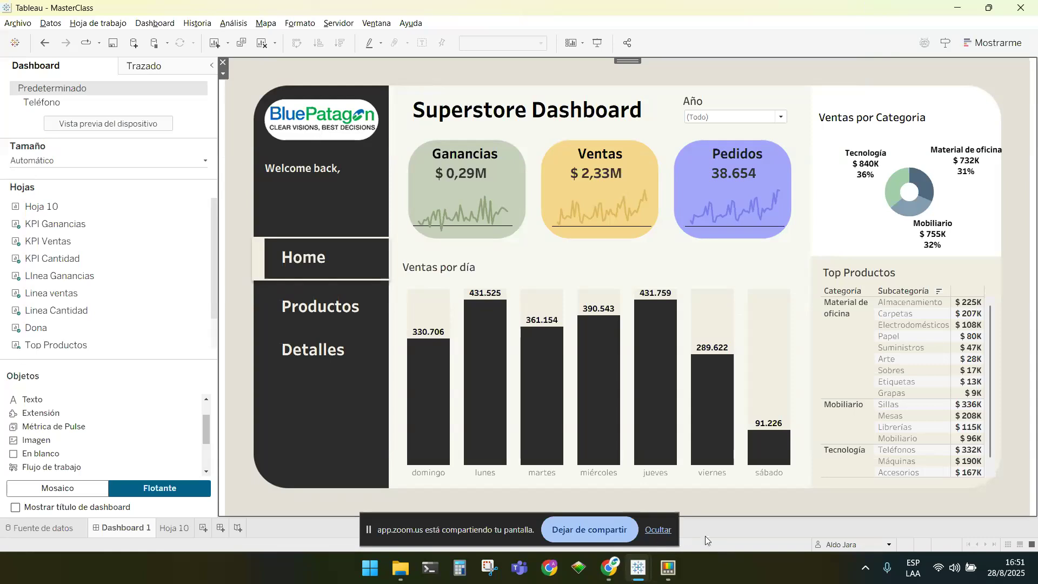
# Hide the screen-sharing bar and switch to the Zoom meeting to read the latest questions in the chat
pyautogui.click(658, 530)
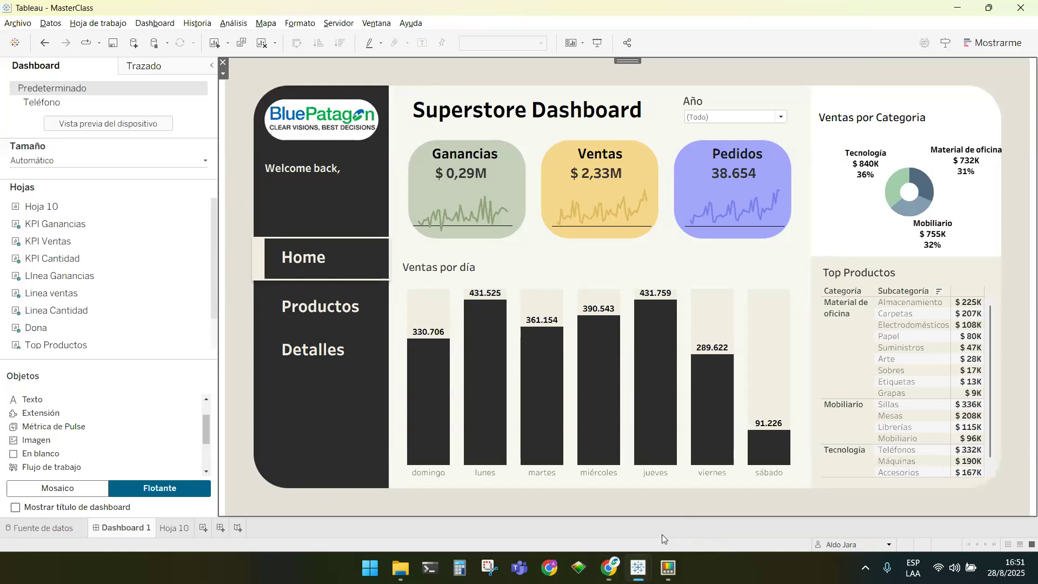
pyautogui.moveTo(609, 567)
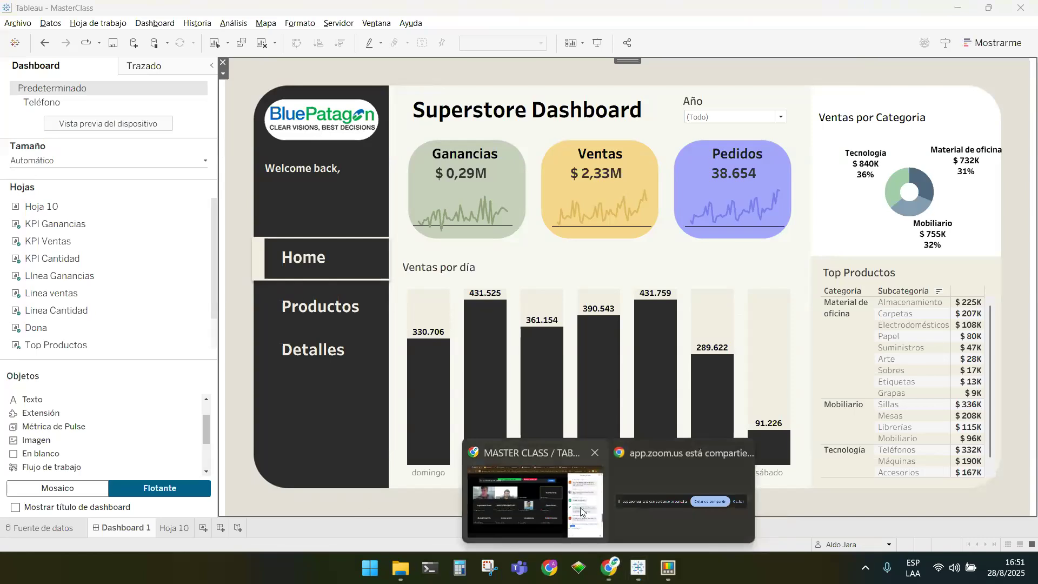
pyautogui.click(582, 511)
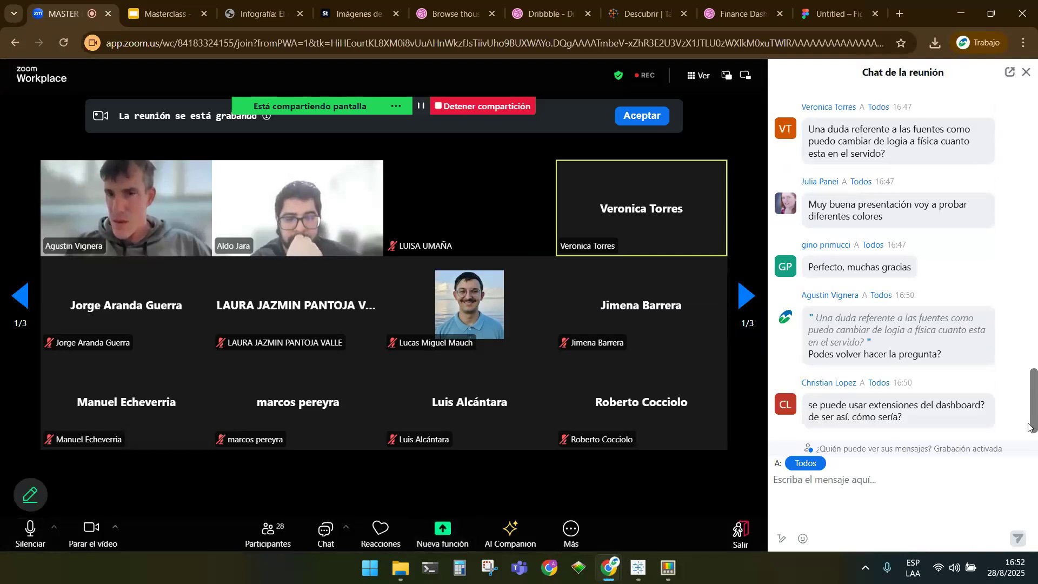
pyautogui.click(951, 490)
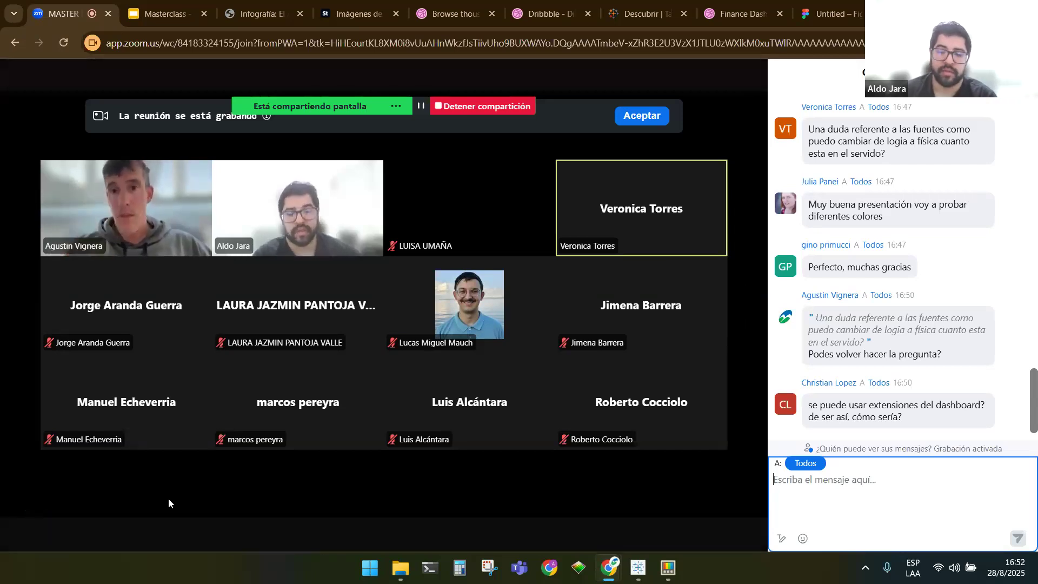
pyautogui.moveTo(183, 495)
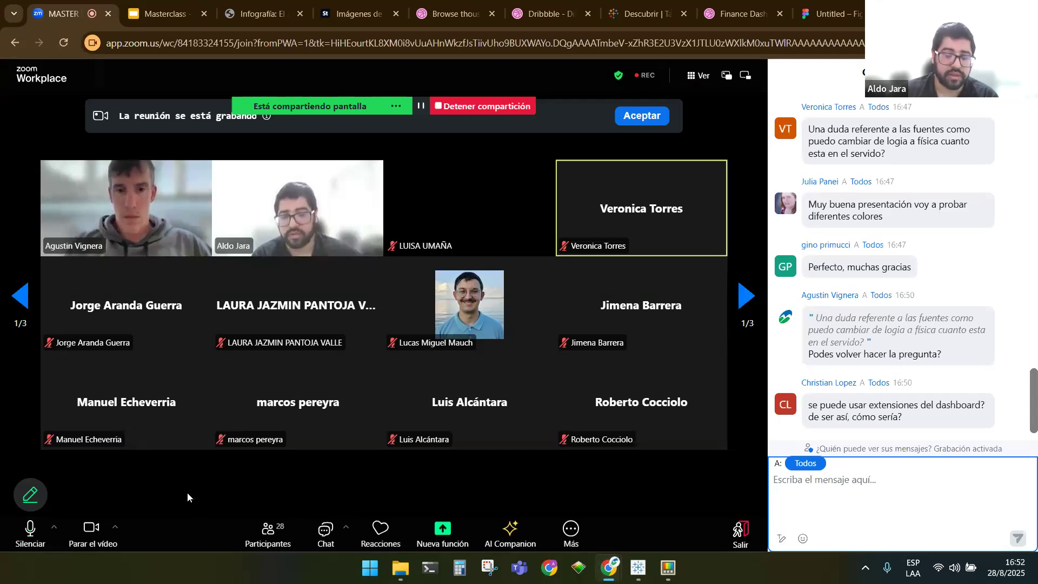
pyautogui.click(1037, 409)
pyautogui.moveTo(1037, 409)
pyautogui.mouseDown()
pyautogui.moveTo(1037, 400)
pyautogui.moveTo(1037, 424)
pyautogui.mouseUp()
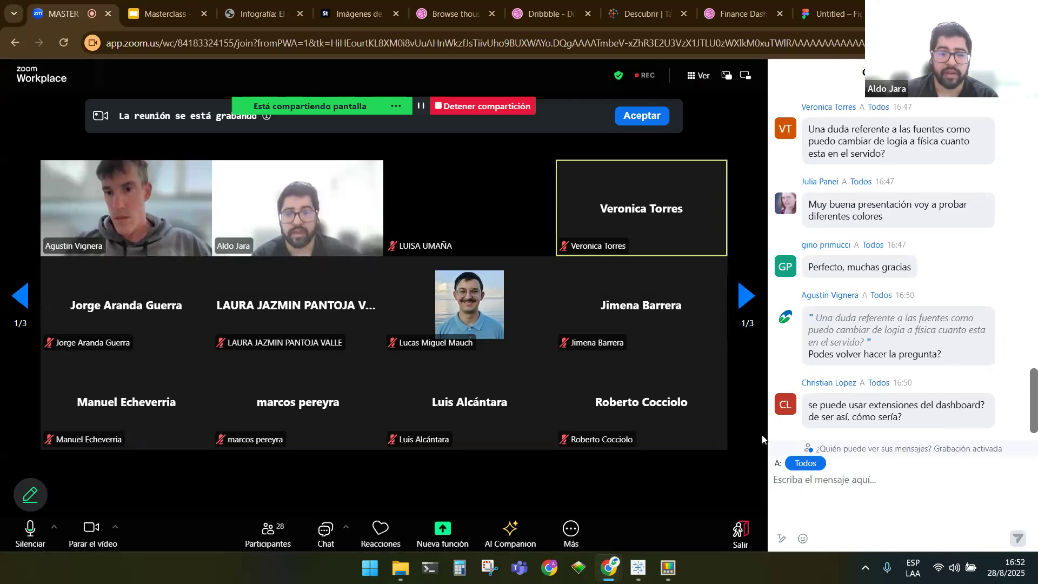
# Switch to the MasterClass workbook and inspect the data source's Pedidos table options and the relationship between Pedidos and Personas
pyautogui.click(634, 573)
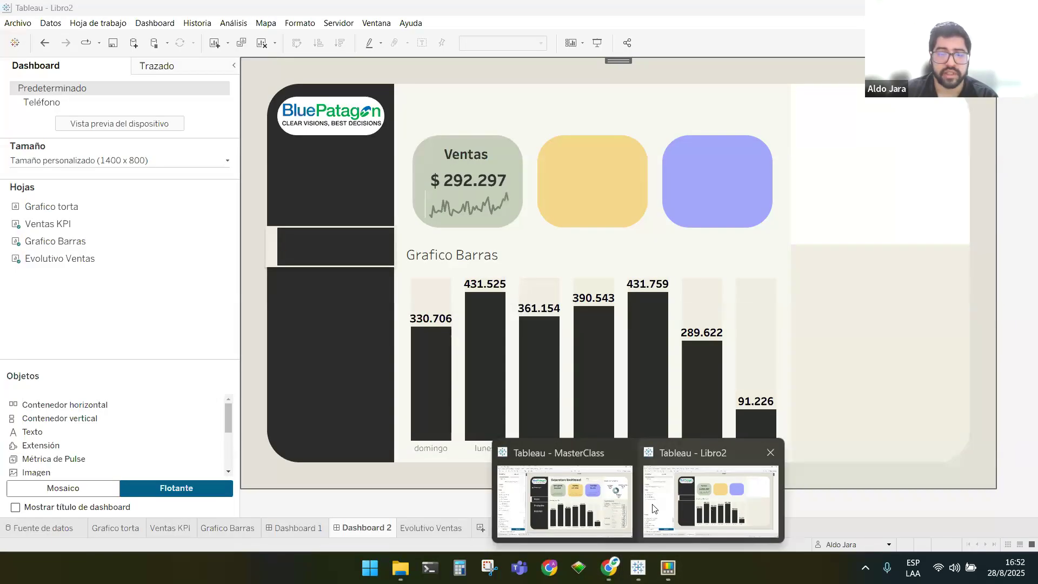
pyautogui.click(565, 500)
pyautogui.click(81, 533)
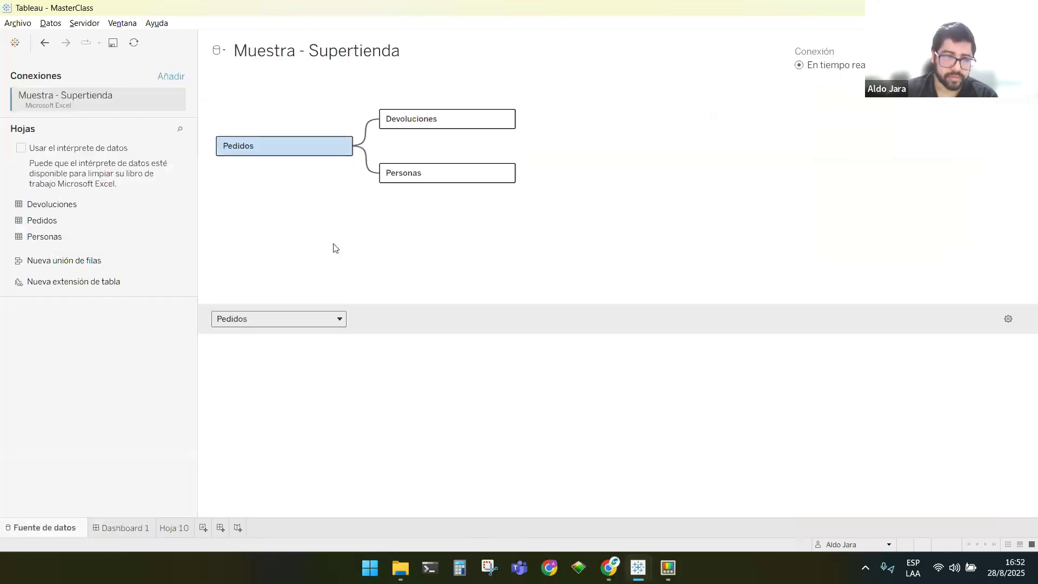
pyautogui.click(343, 146)
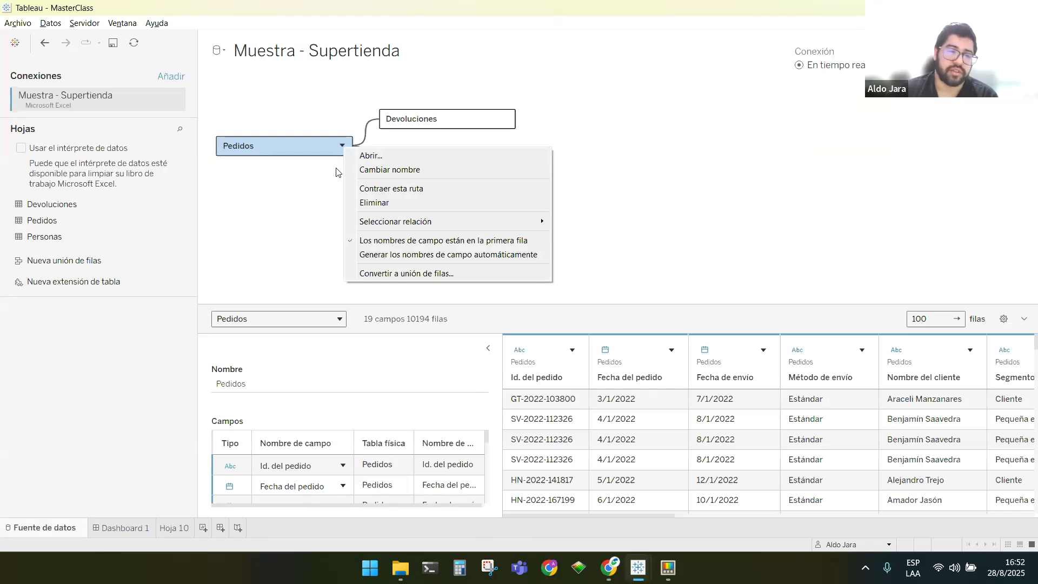
pyautogui.click(301, 203)
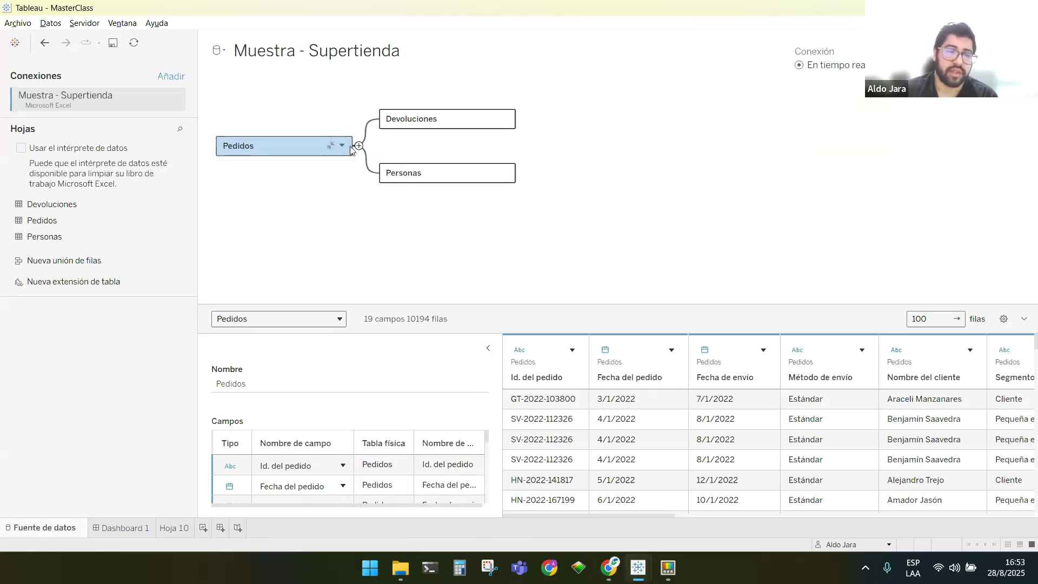
pyautogui.moveTo(388, 174); pyautogui.dragTo(372, 169)
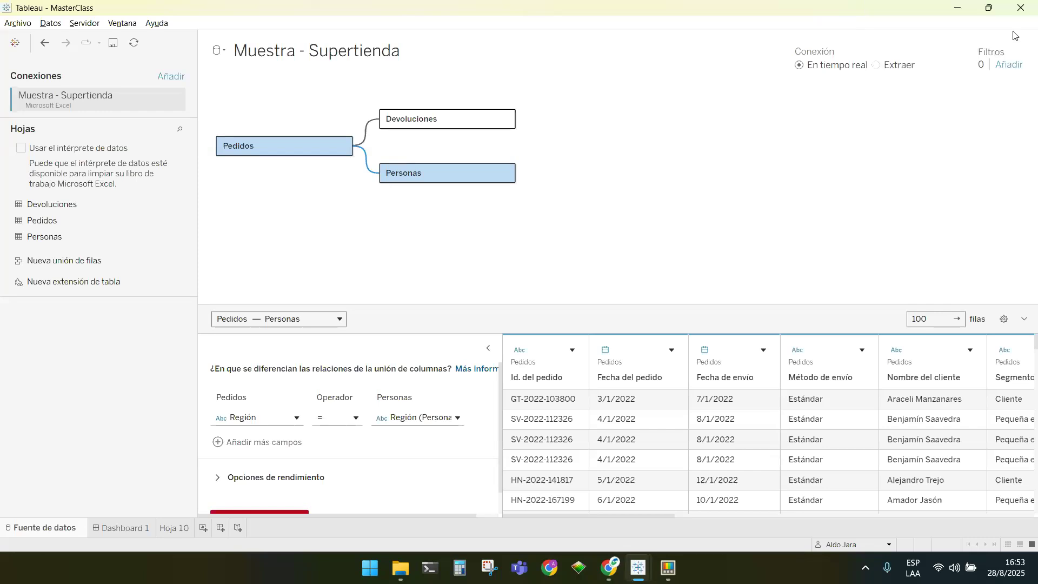
# Minimize the MasterClass workbook and accept the recording notice in the Zoom meeting
pyautogui.click(957, 9)
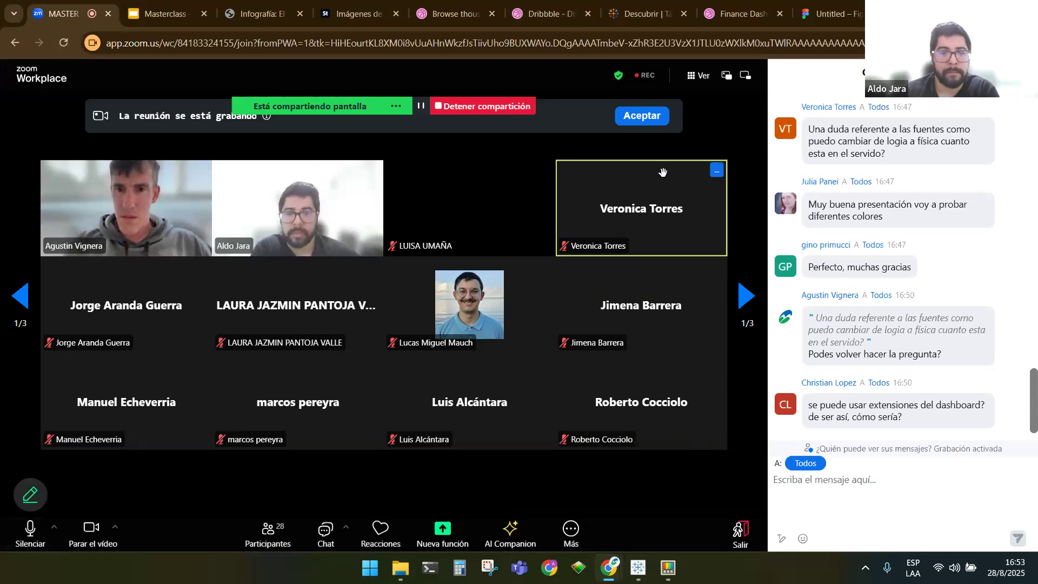
pyautogui.click(654, 126)
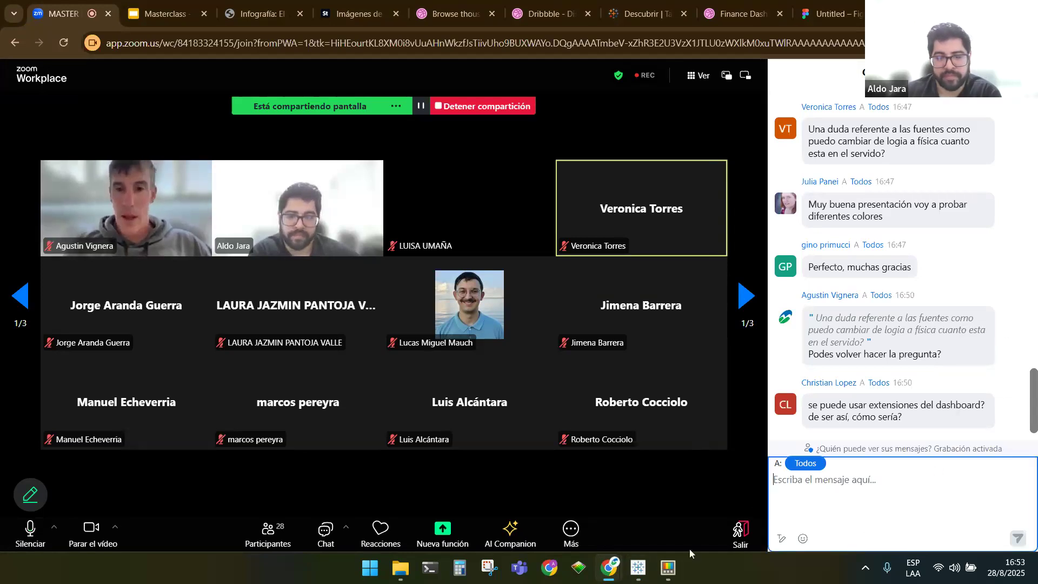
# Switch to the Libro2 workbook in Tableau and look through its available commands for the accelerators
pyautogui.moveTo(648, 571)
pyautogui.click(718, 500)
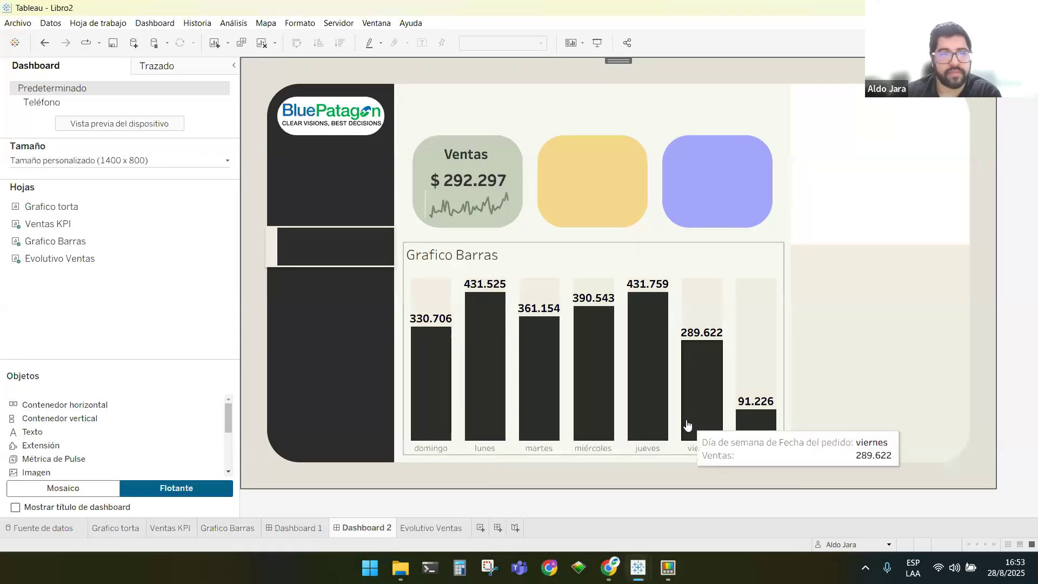
pyautogui.click(410, 23)
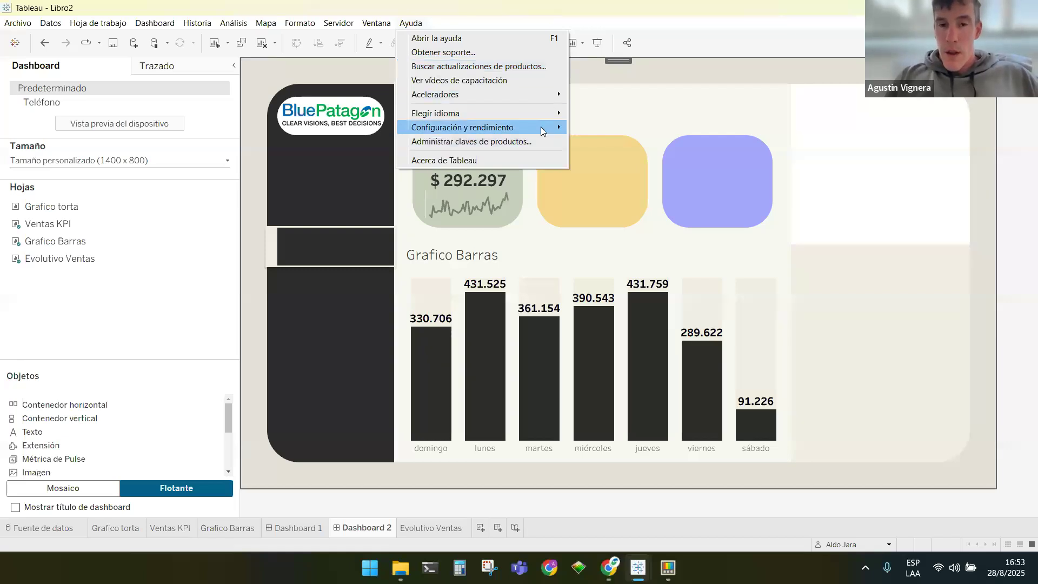
pyautogui.moveTo(542, 131)
pyautogui.moveTo(386, 30)
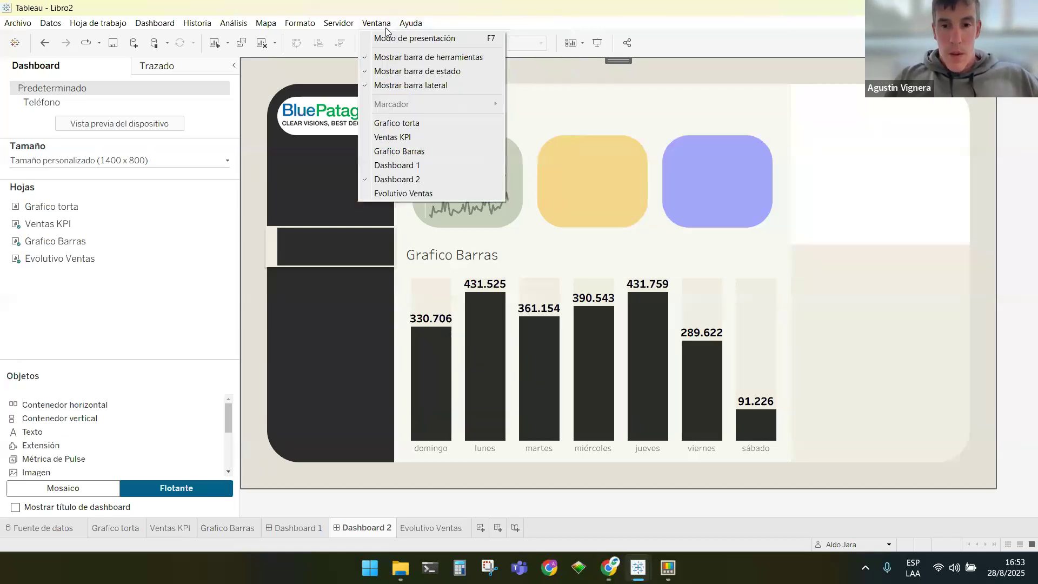
pyautogui.moveTo(346, 32)
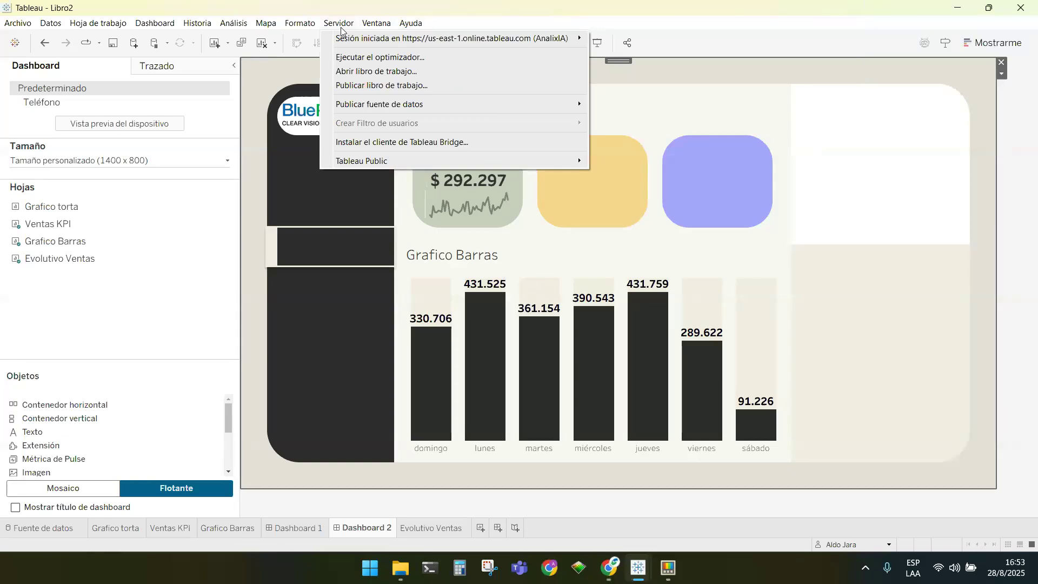
pyautogui.moveTo(298, 31)
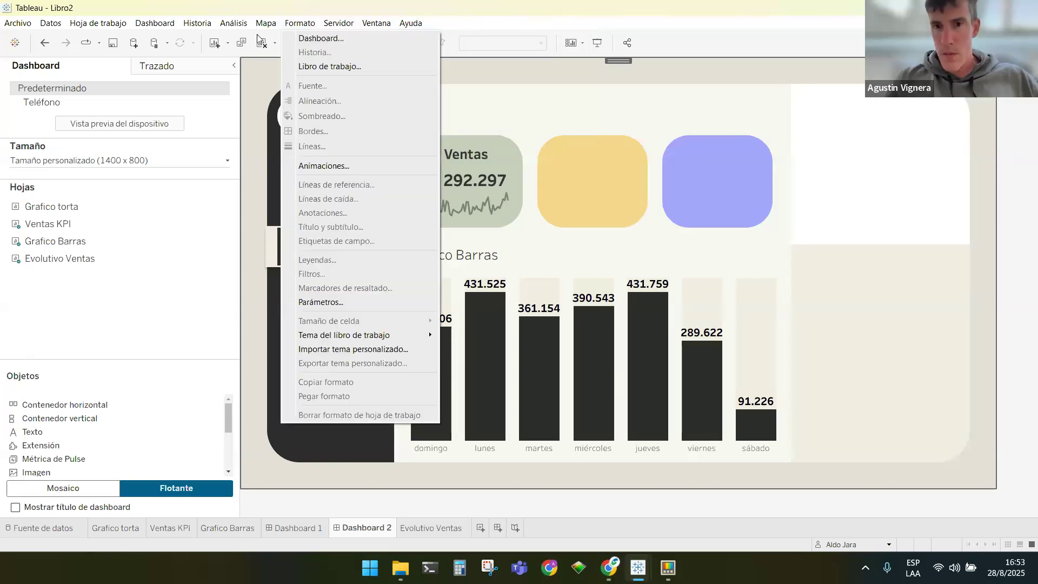
pyautogui.moveTo(265, 30)
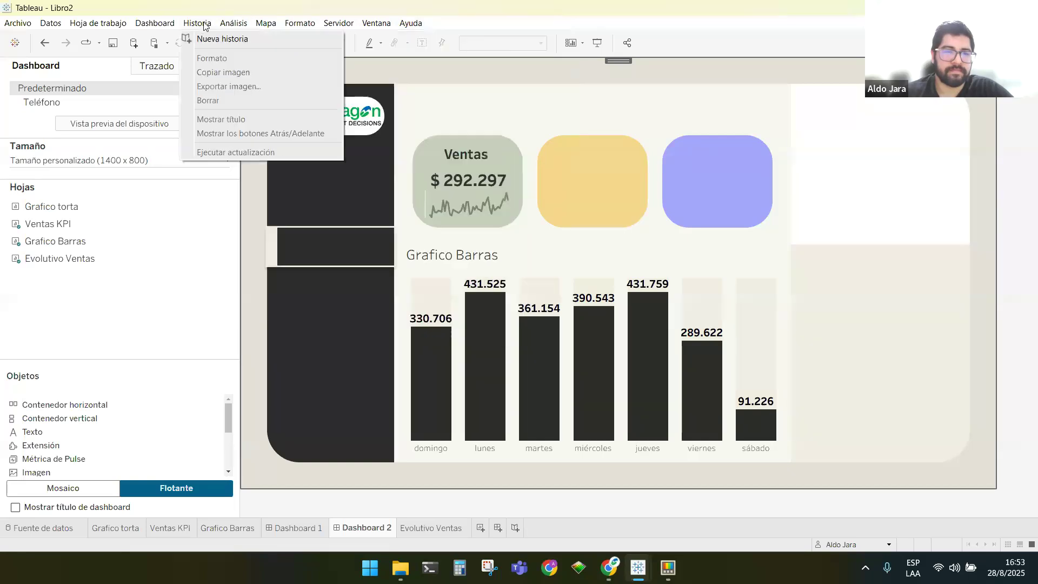
pyautogui.moveTo(169, 28)
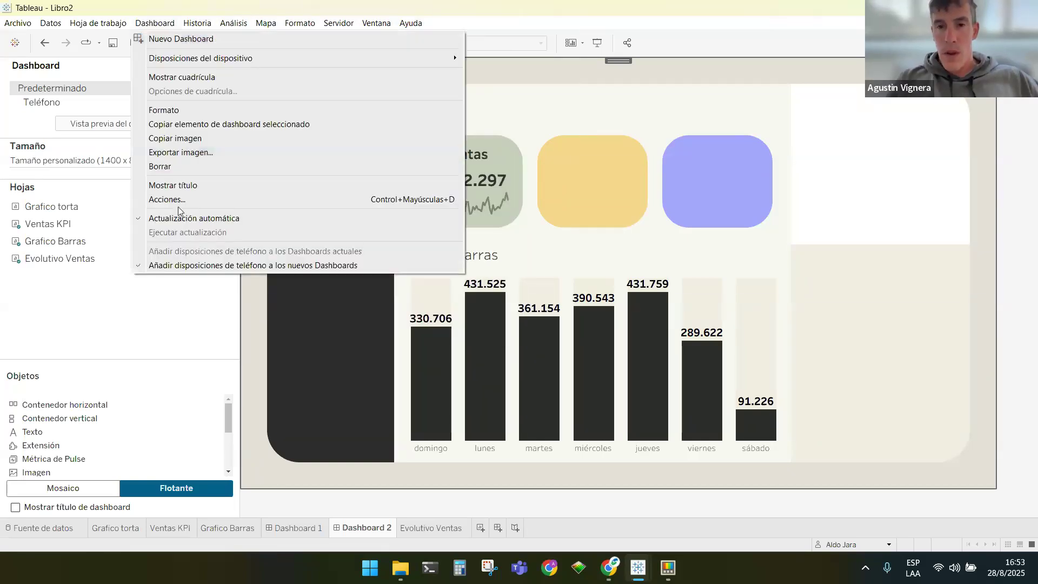
pyautogui.moveTo(110, 26)
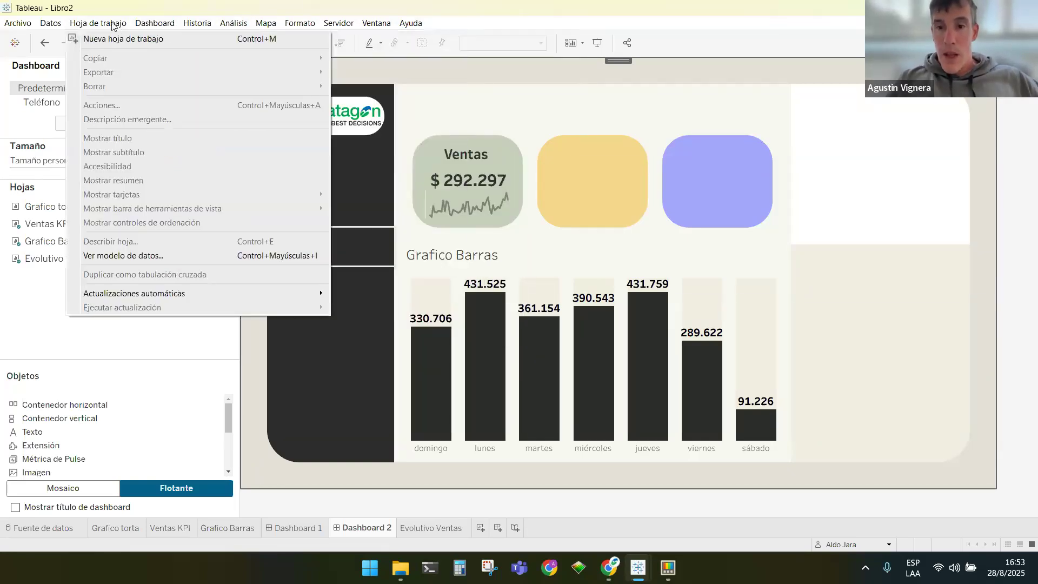
pyautogui.moveTo(53, 28)
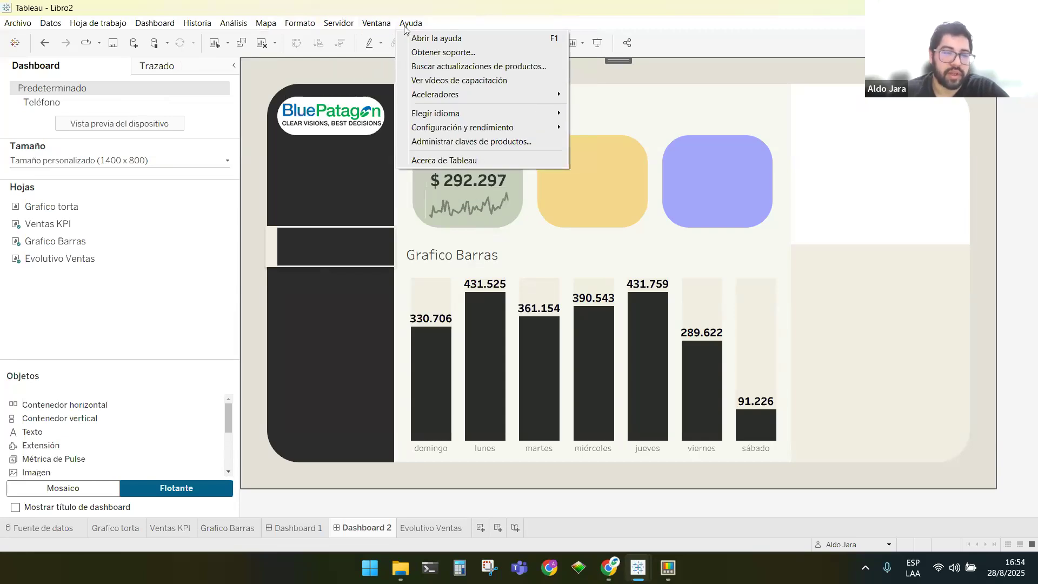
# Explore the accelerators offered on Tableau Exchange and close the gallery
pyautogui.moveTo(490, 95)
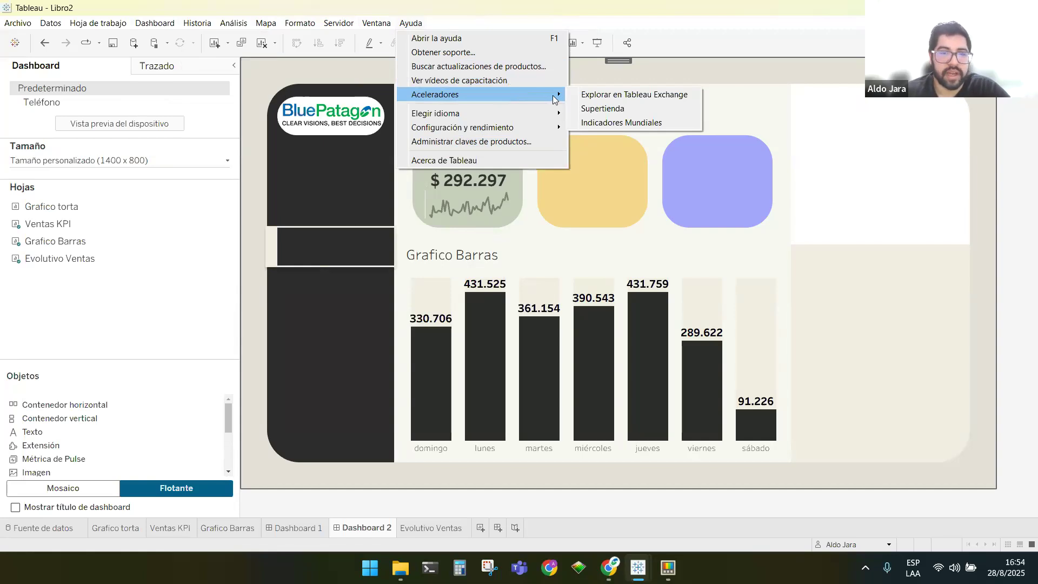
pyautogui.click(634, 94)
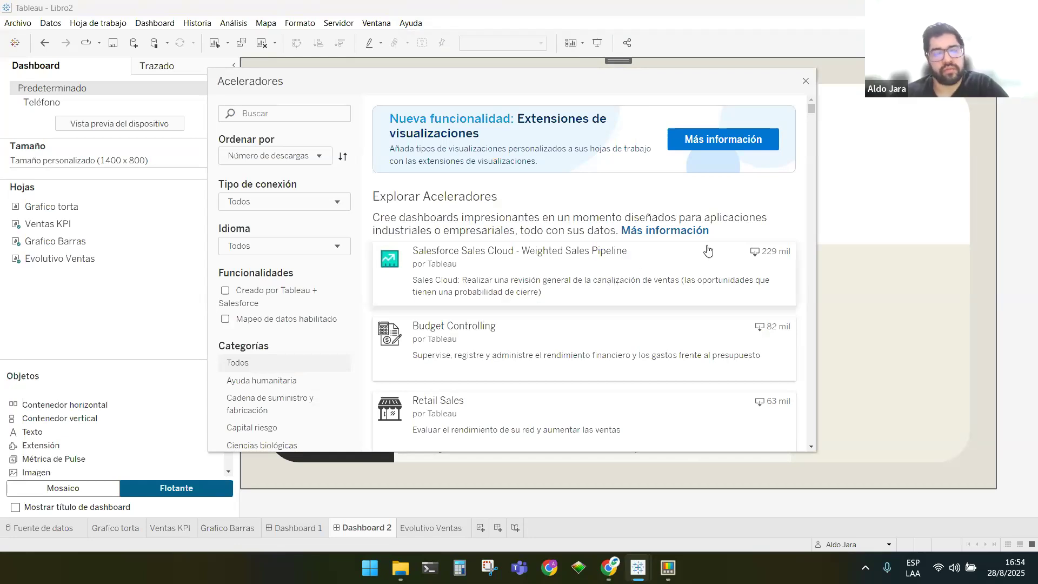
pyautogui.click(805, 80)
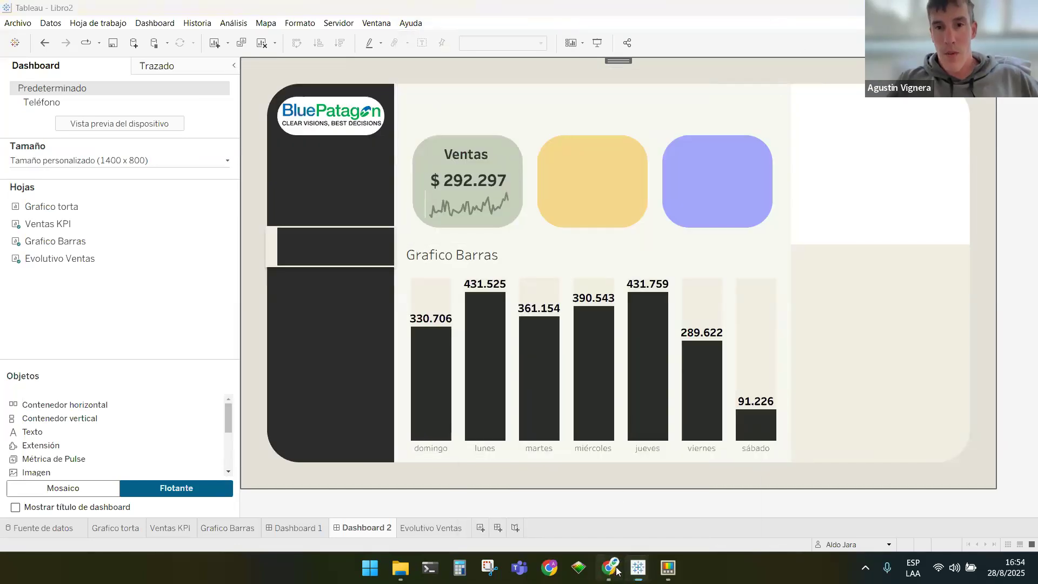
# Return to the Zoom meeting, read the newest chat messages and leave the meeting
pyautogui.click(612, 488)
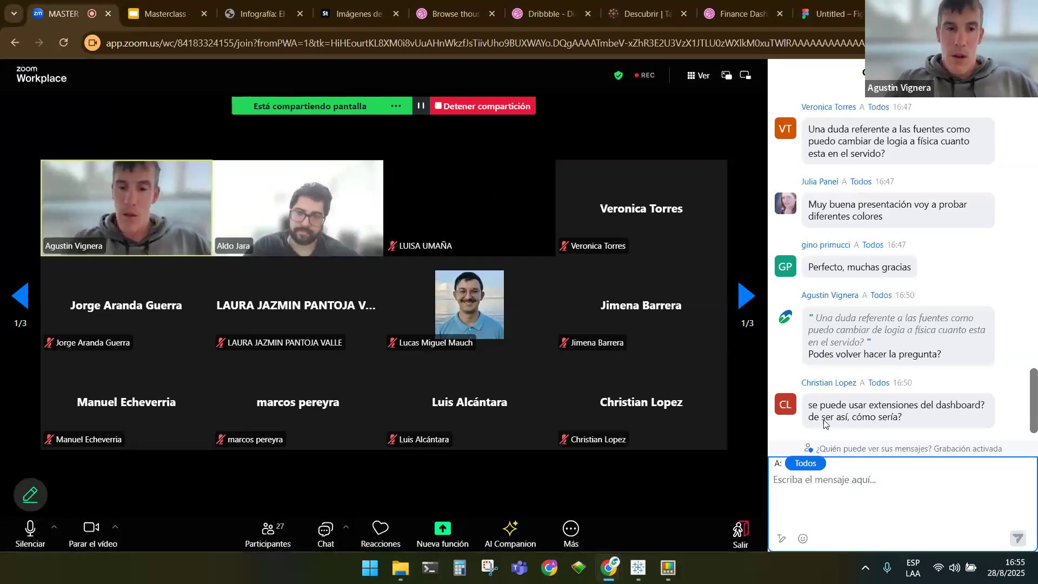
pyautogui.click(698, 488)
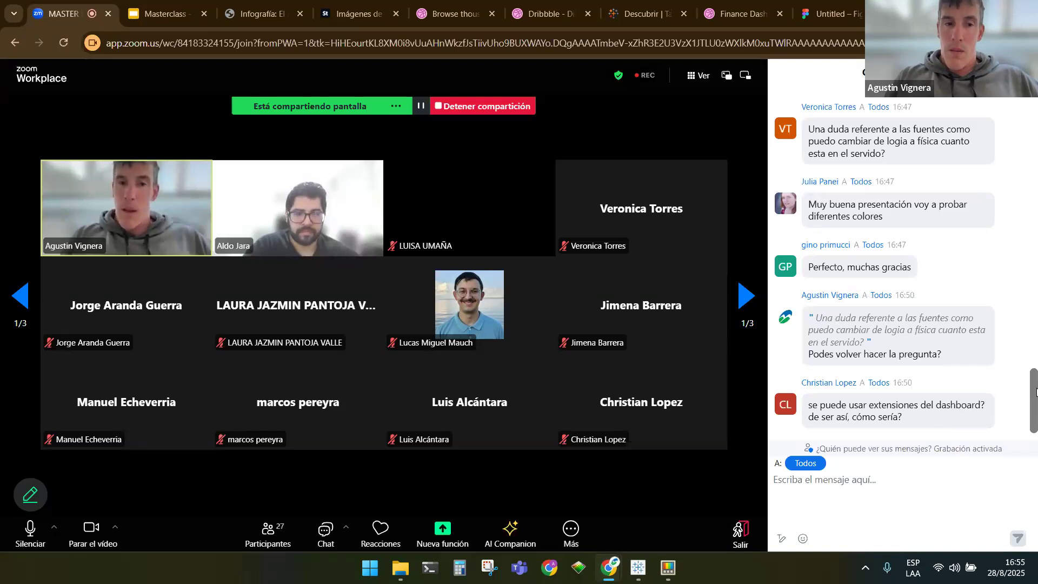
pyautogui.moveTo(1035, 391); pyautogui.dragTo(1036, 290)
pyautogui.click(984, 431)
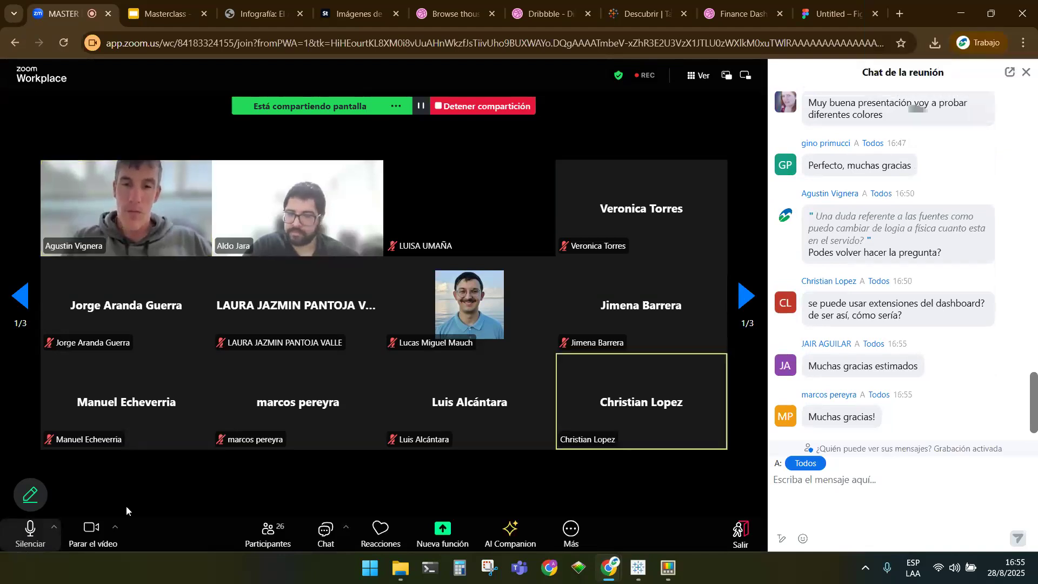
pyautogui.click(740, 532)
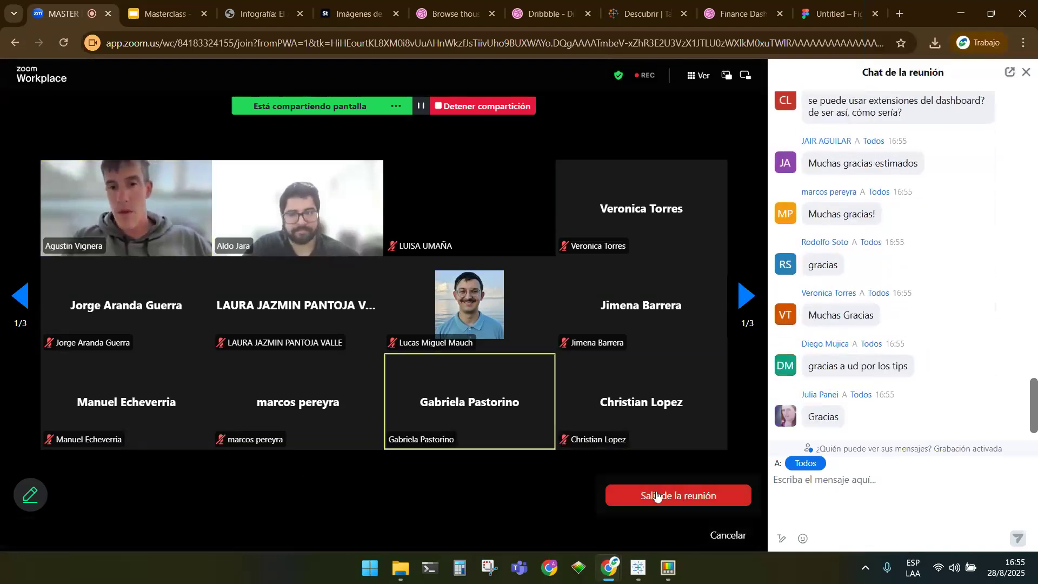